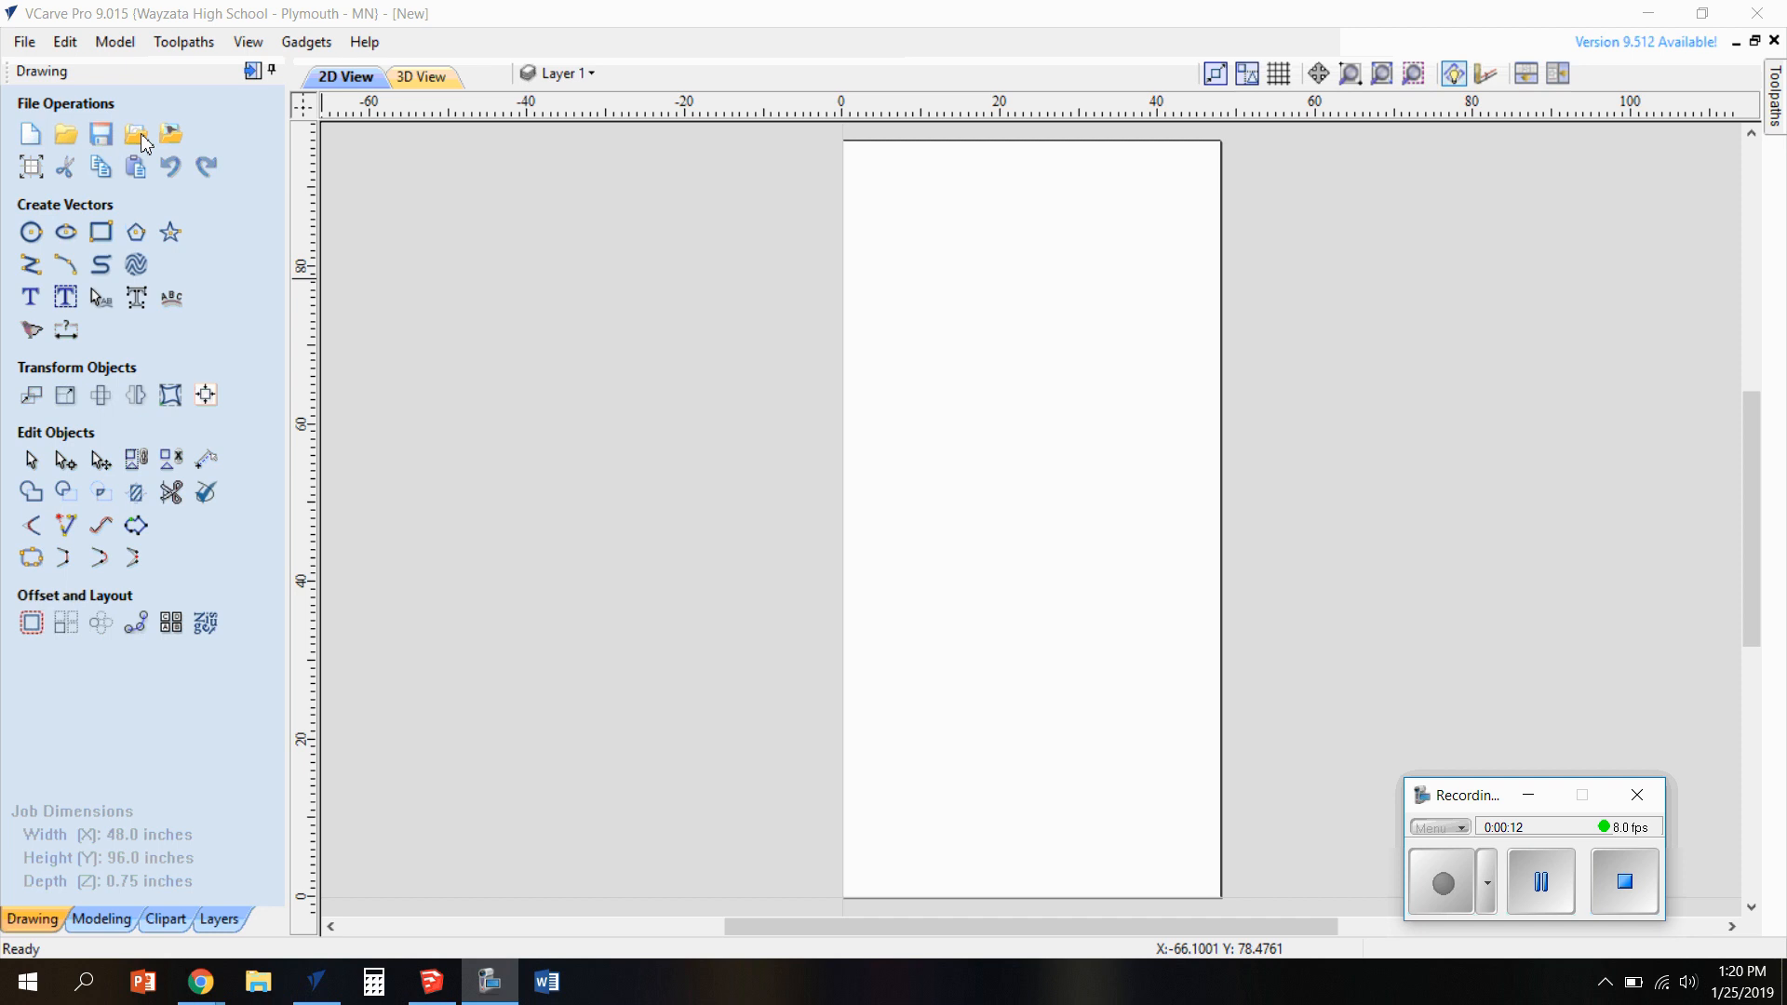
# Start a vector import of the SketchUp model Euro Box Cabinet1 from the Downloads folder
pyautogui.click(141, 132)
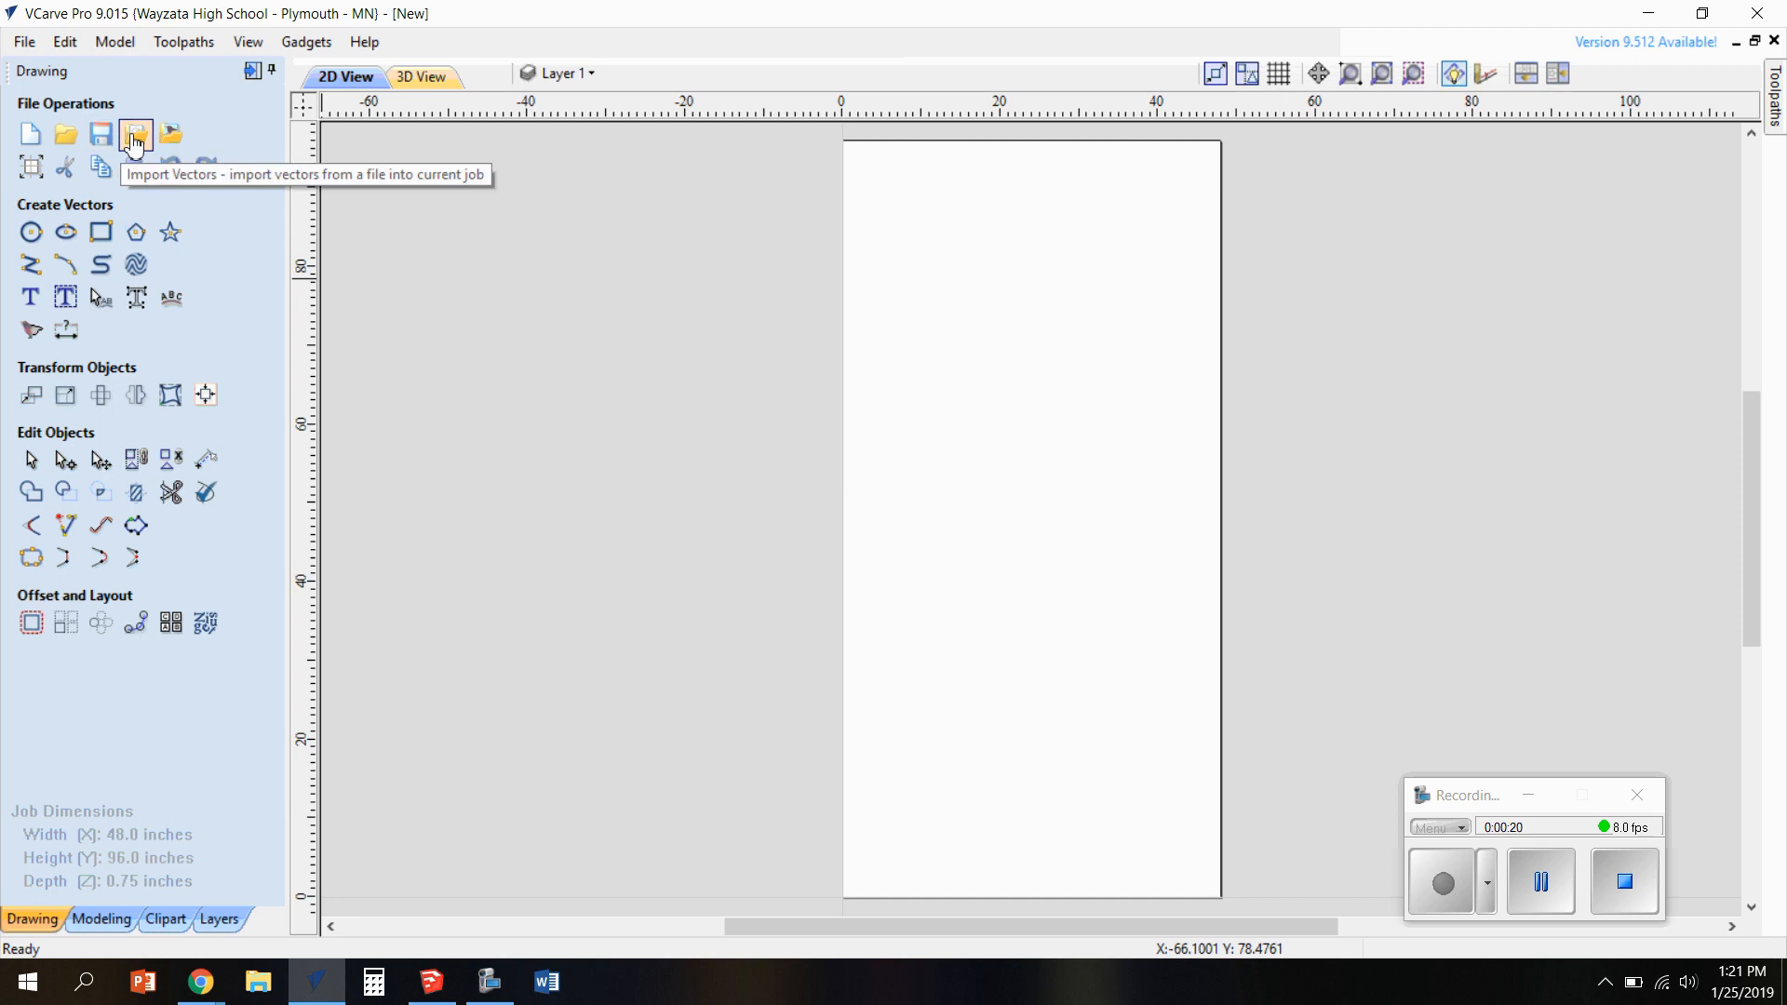
pyautogui.click(134, 141)
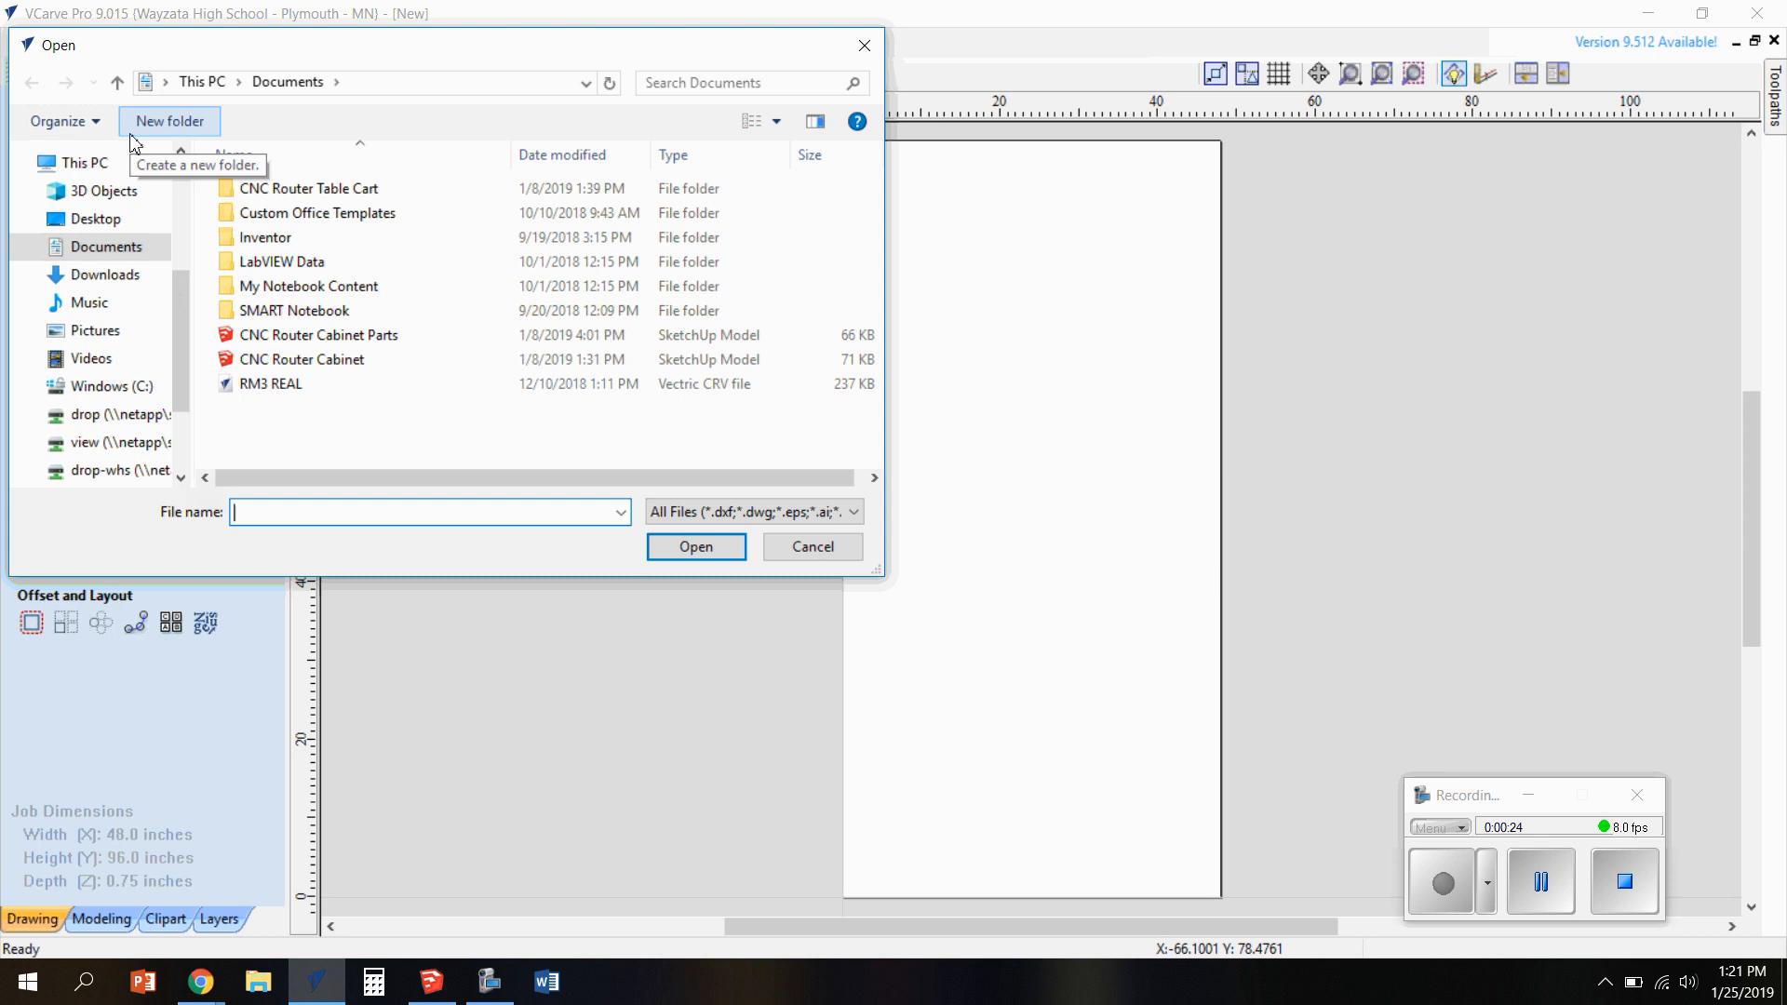
pyautogui.click(132, 283)
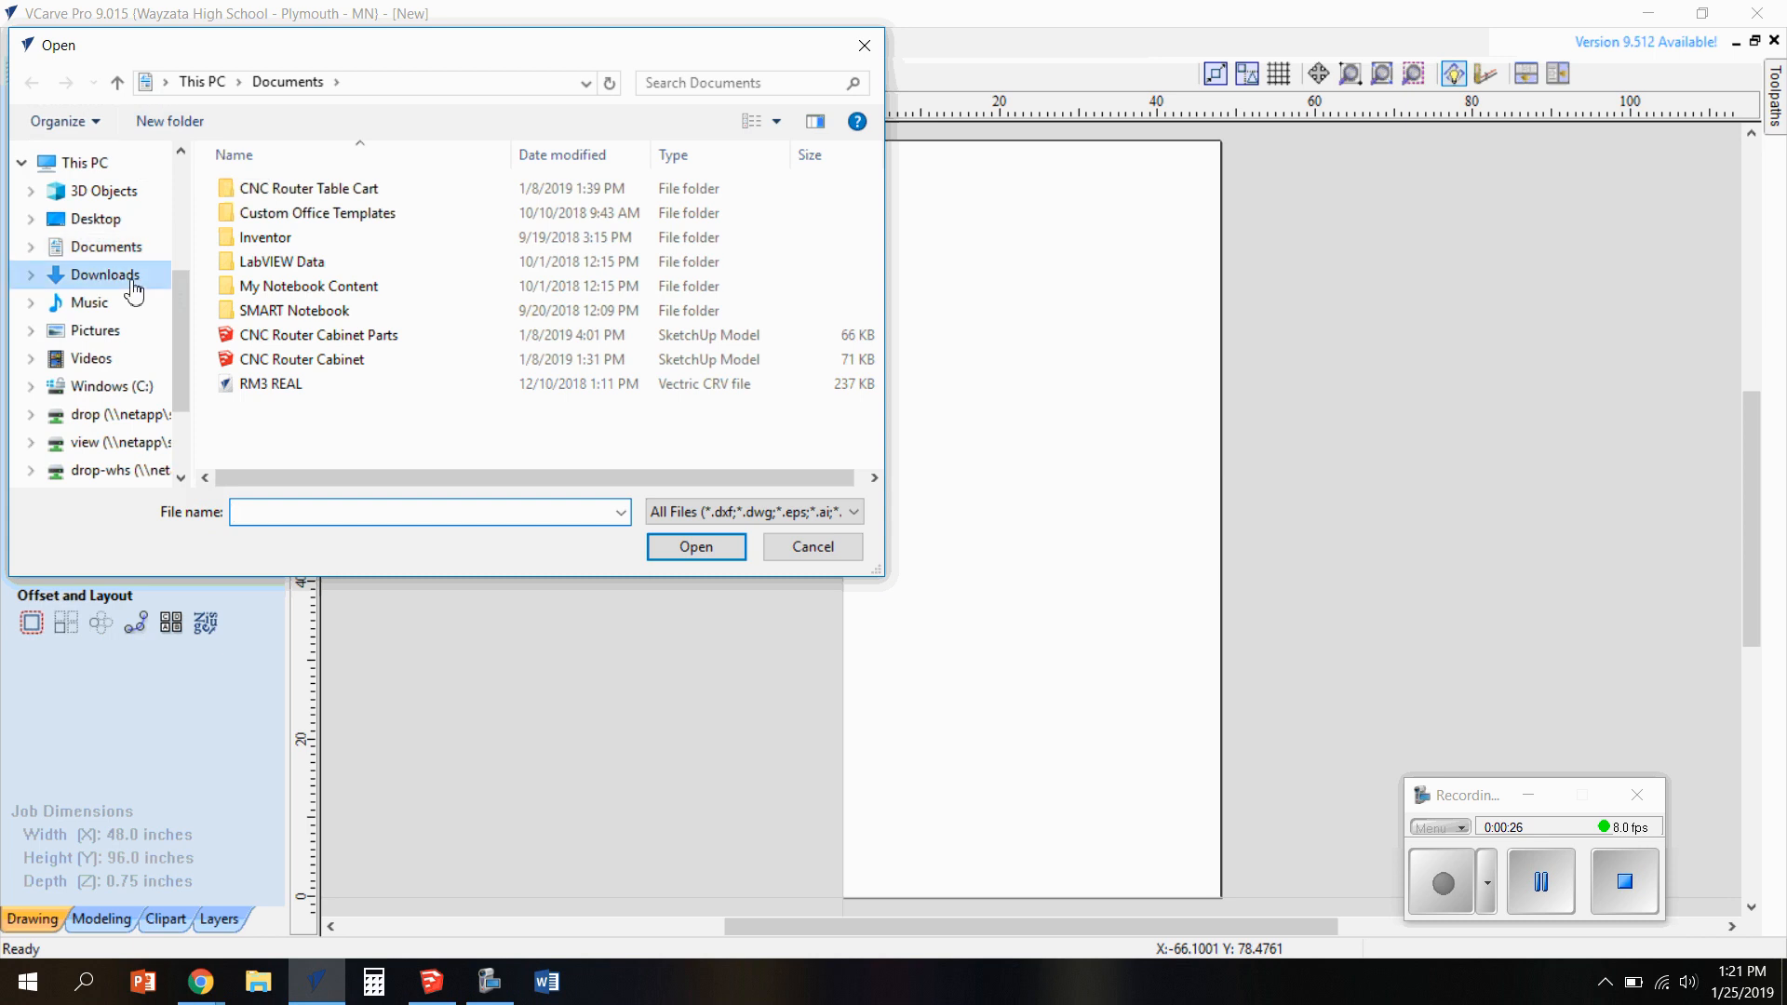
pyautogui.click(338, 189)
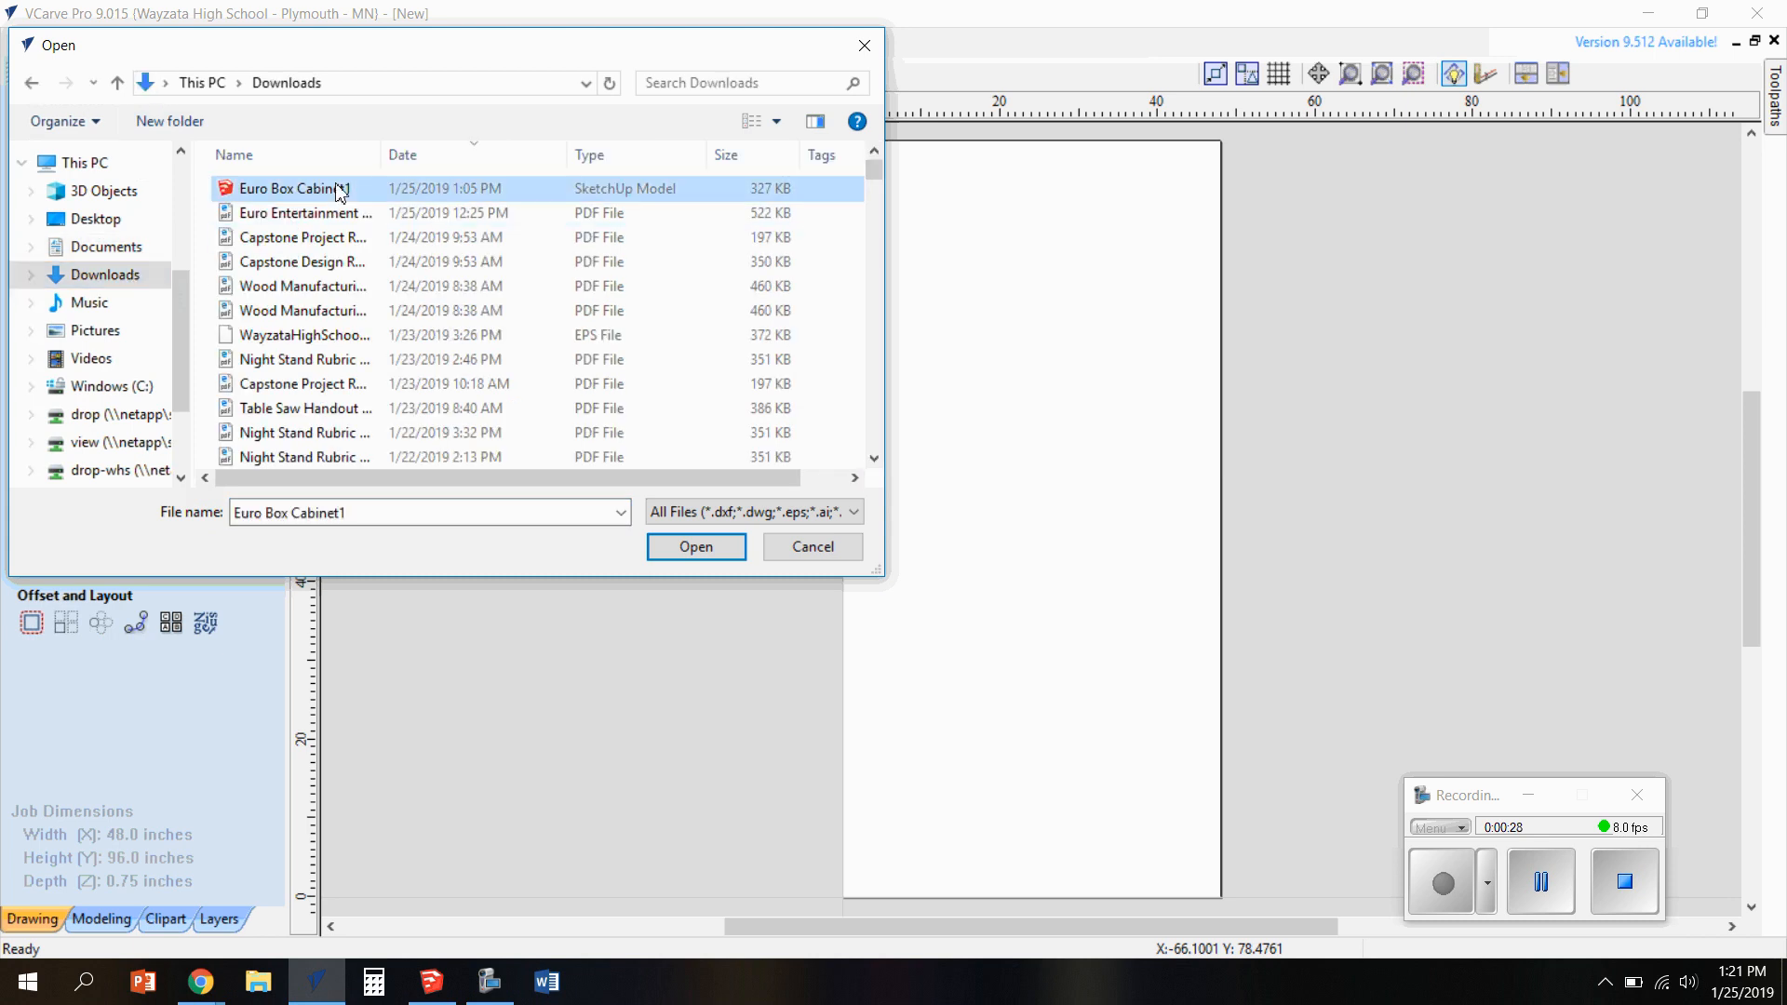
pyautogui.click(689, 549)
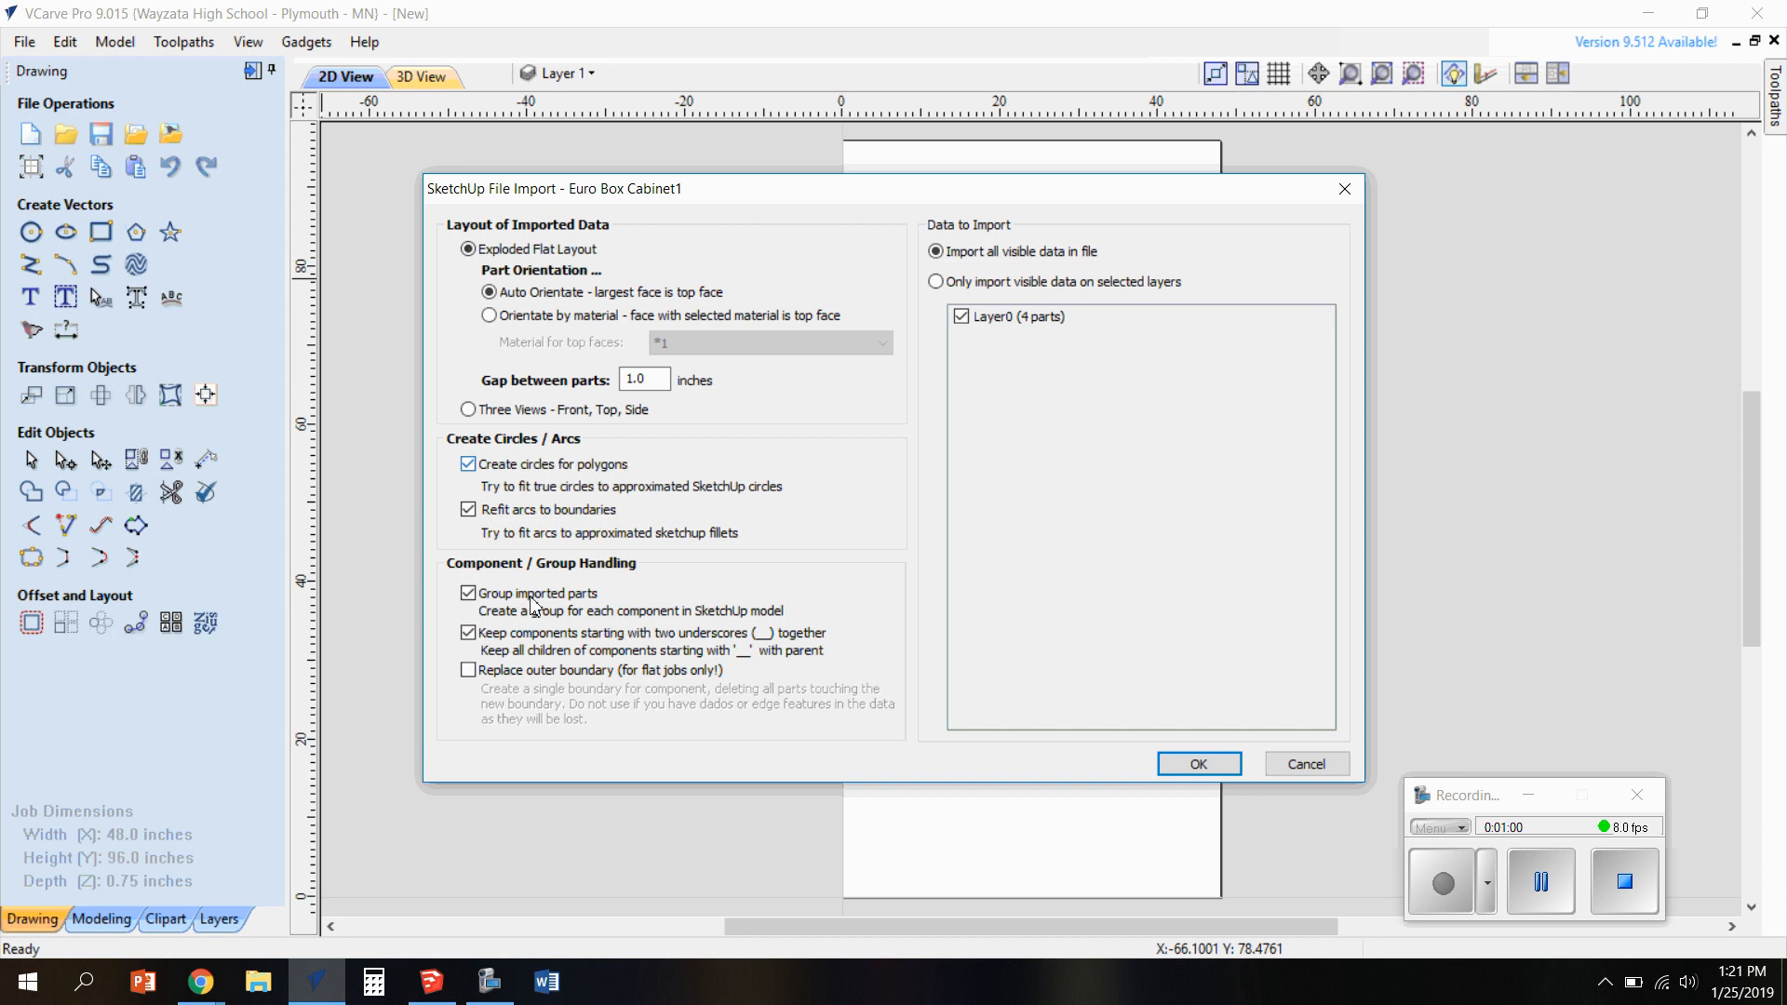
# Import all visible data of the SketchUp model as an exploded flat layout, leaving the outer boundary replacement off
pyautogui.click(468, 671)
pyautogui.click(469, 671)
pyautogui.click(935, 281)
pyautogui.click(935, 251)
pyautogui.click(935, 281)
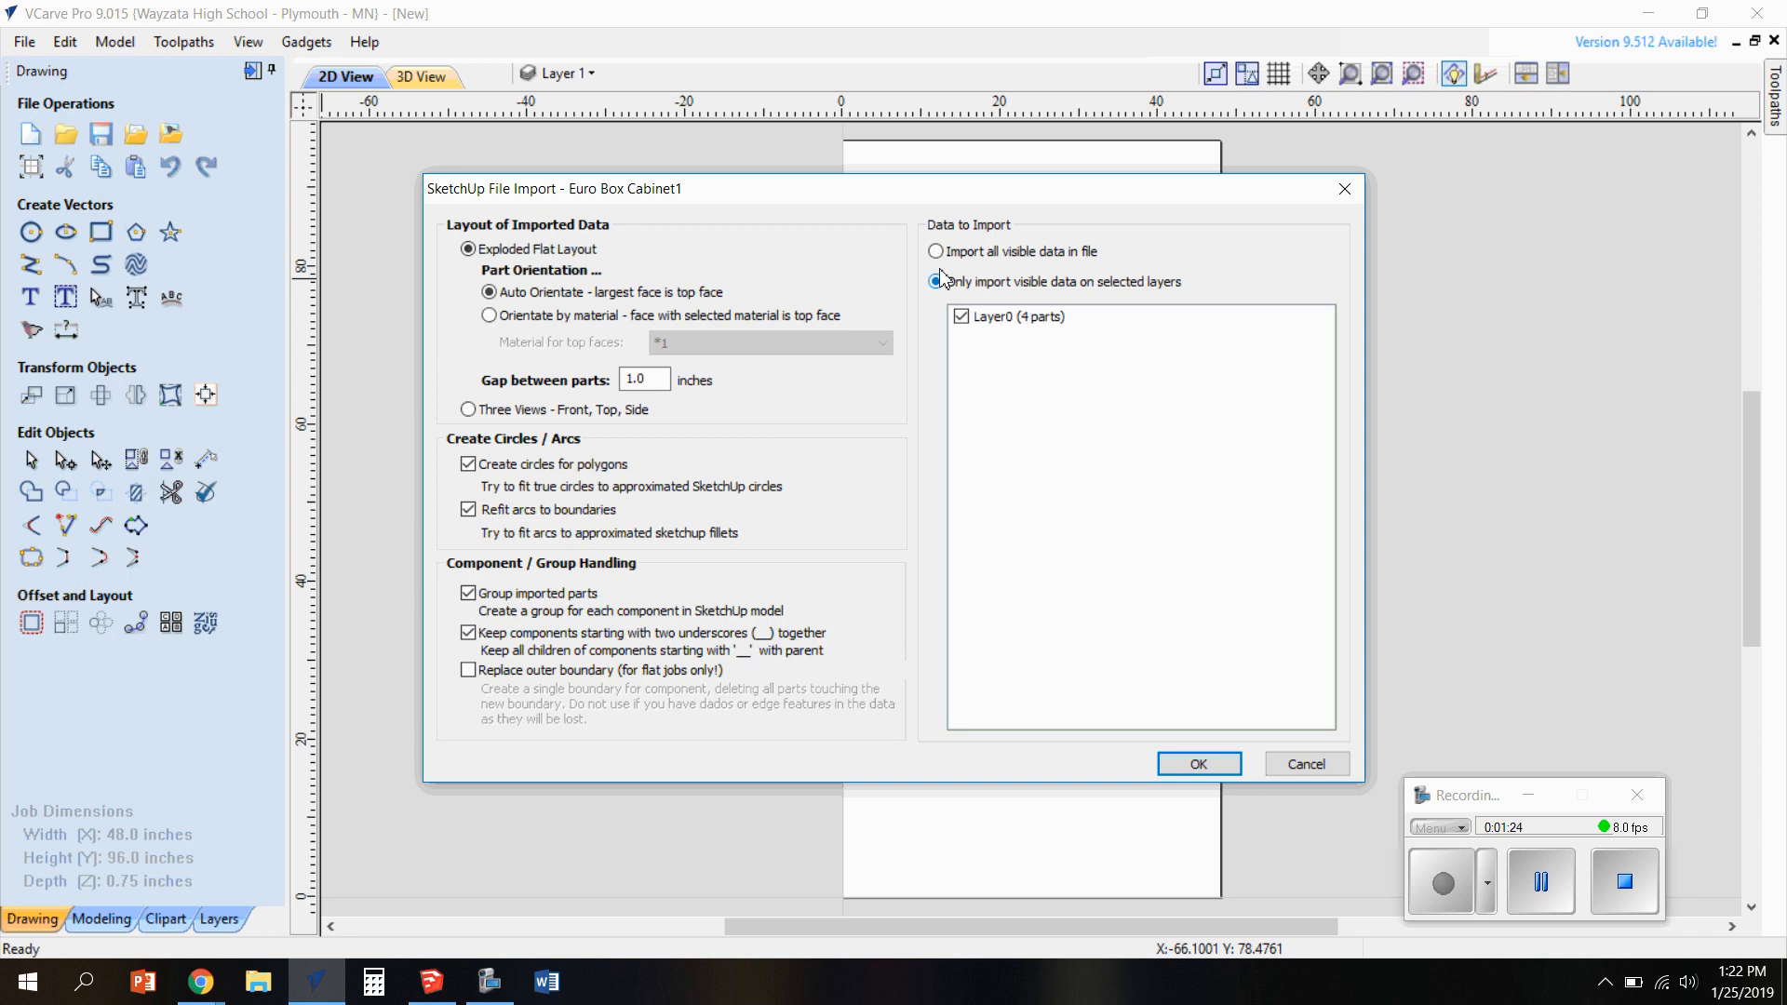
pyautogui.click(935, 252)
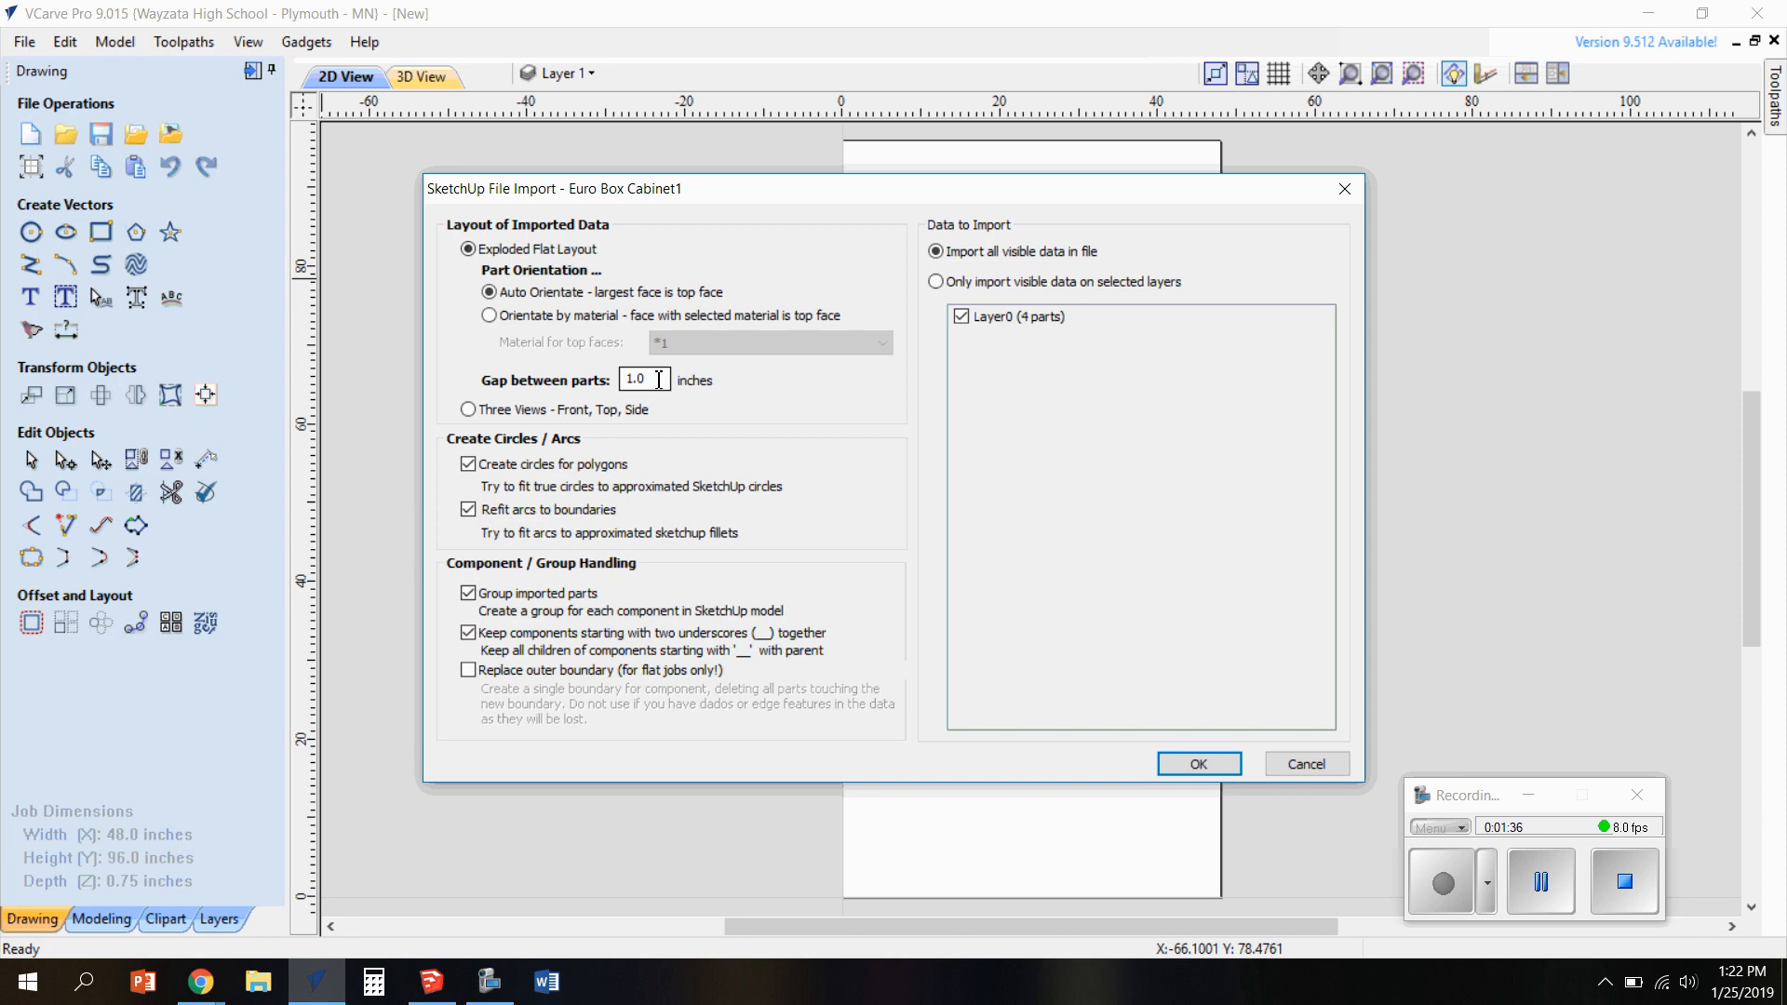
pyautogui.click(1198, 763)
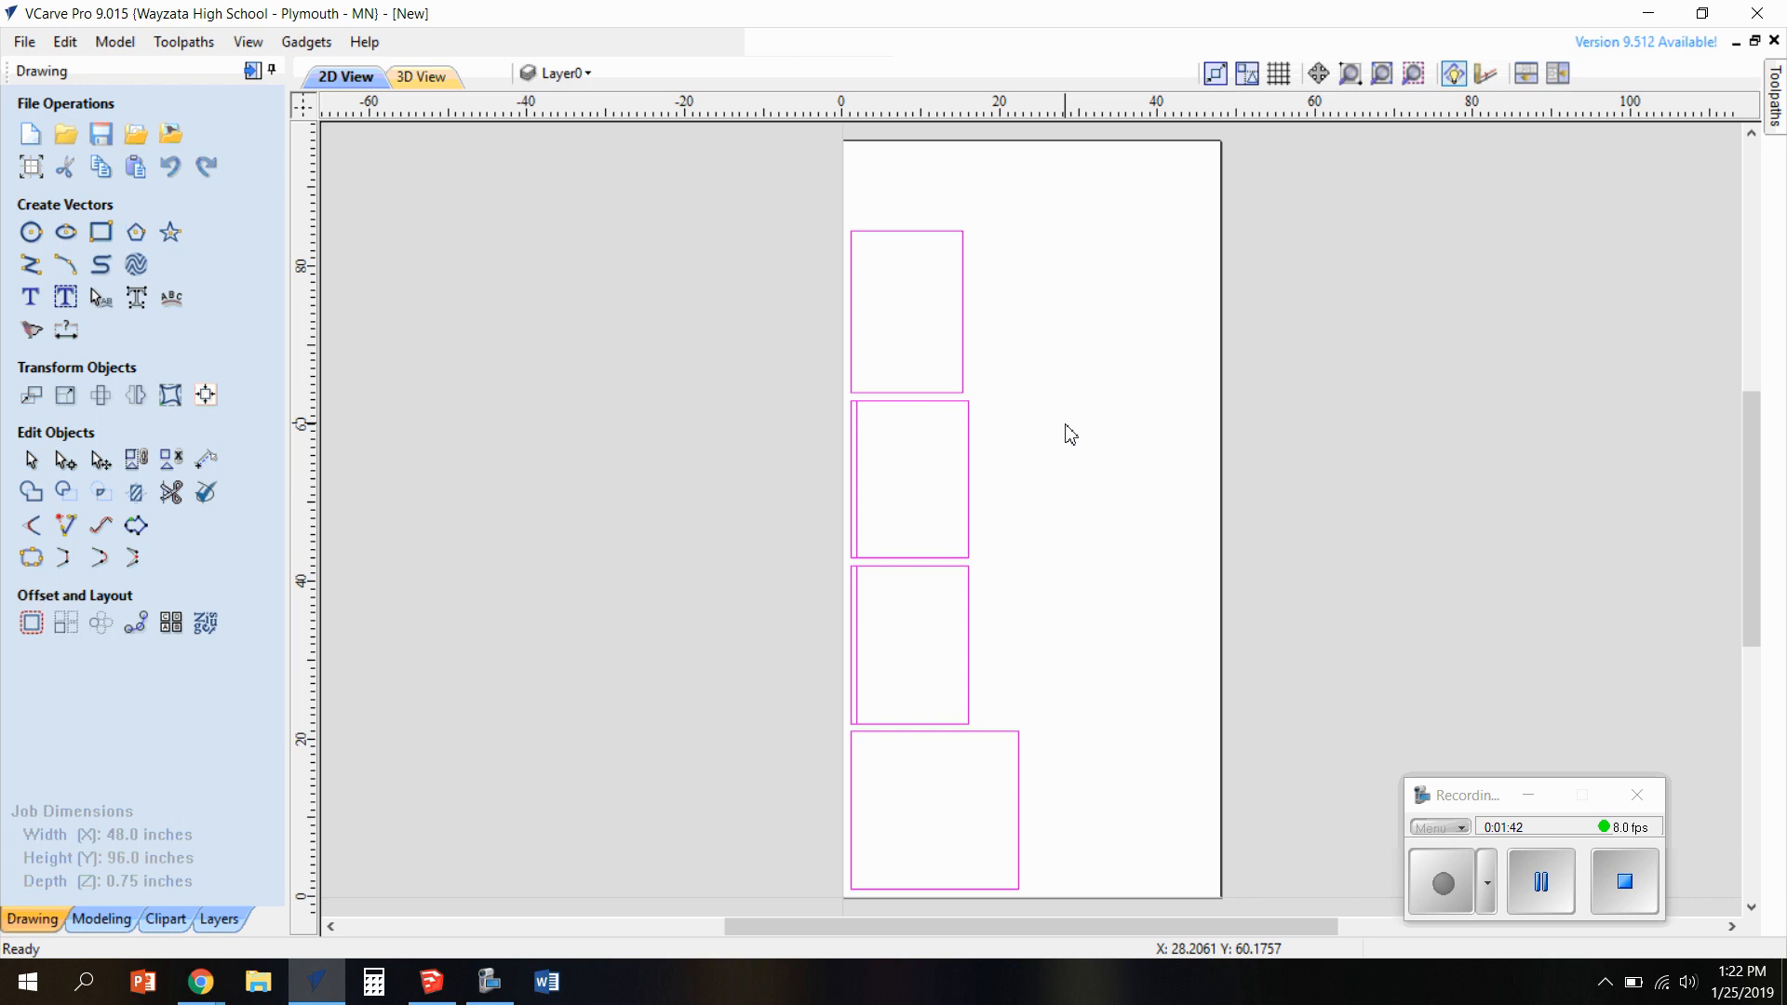
# Check the imported parts by selecting the largest panel and then the three panels above it, and clear the selection
pyautogui.click(931, 322)
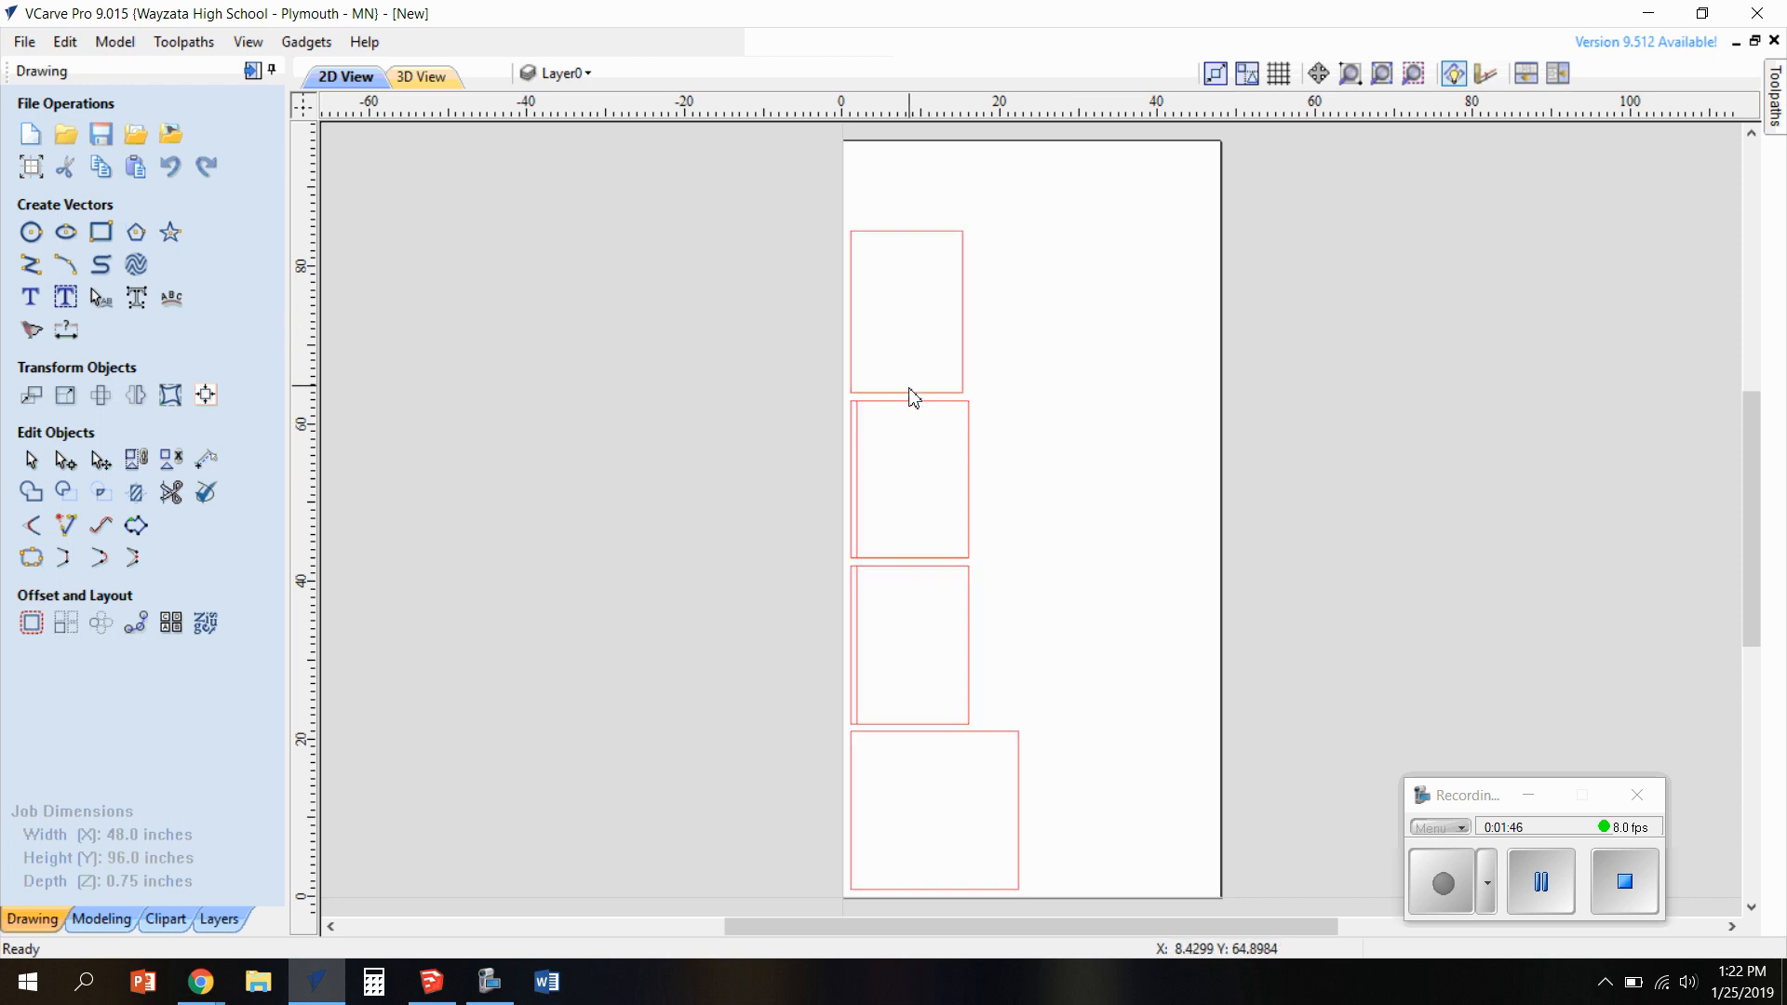
pyautogui.click(1018, 808)
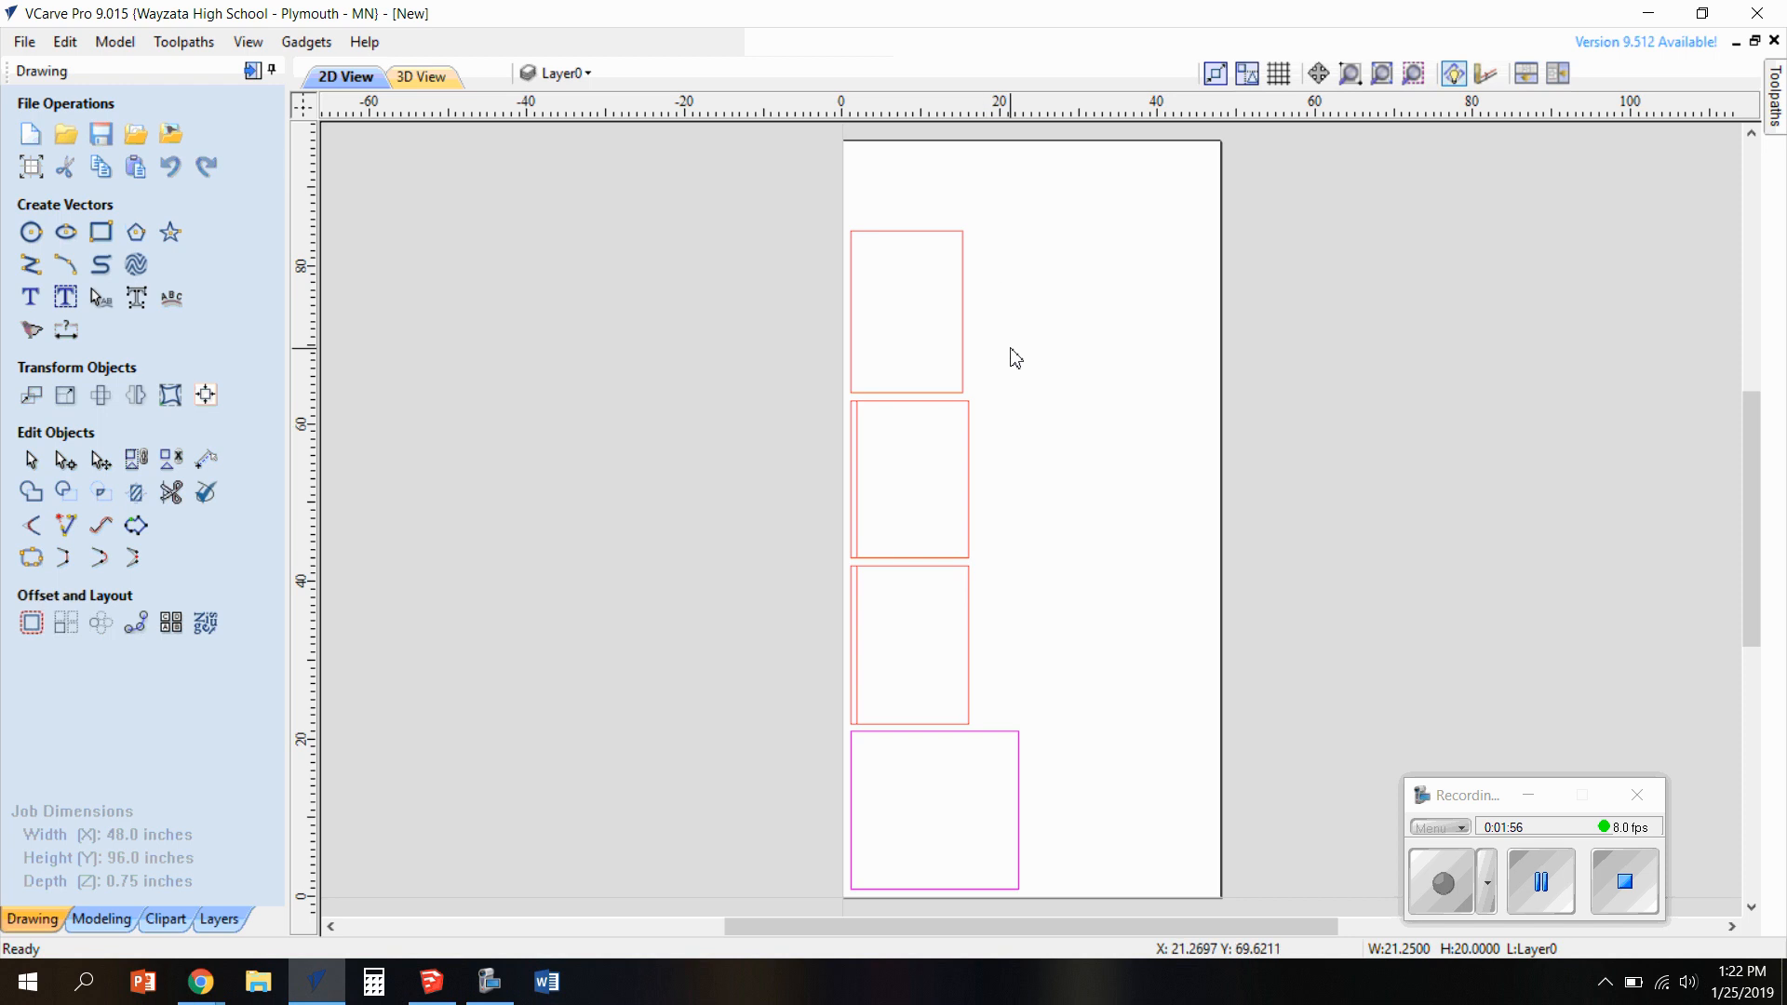
pyautogui.click(1020, 796)
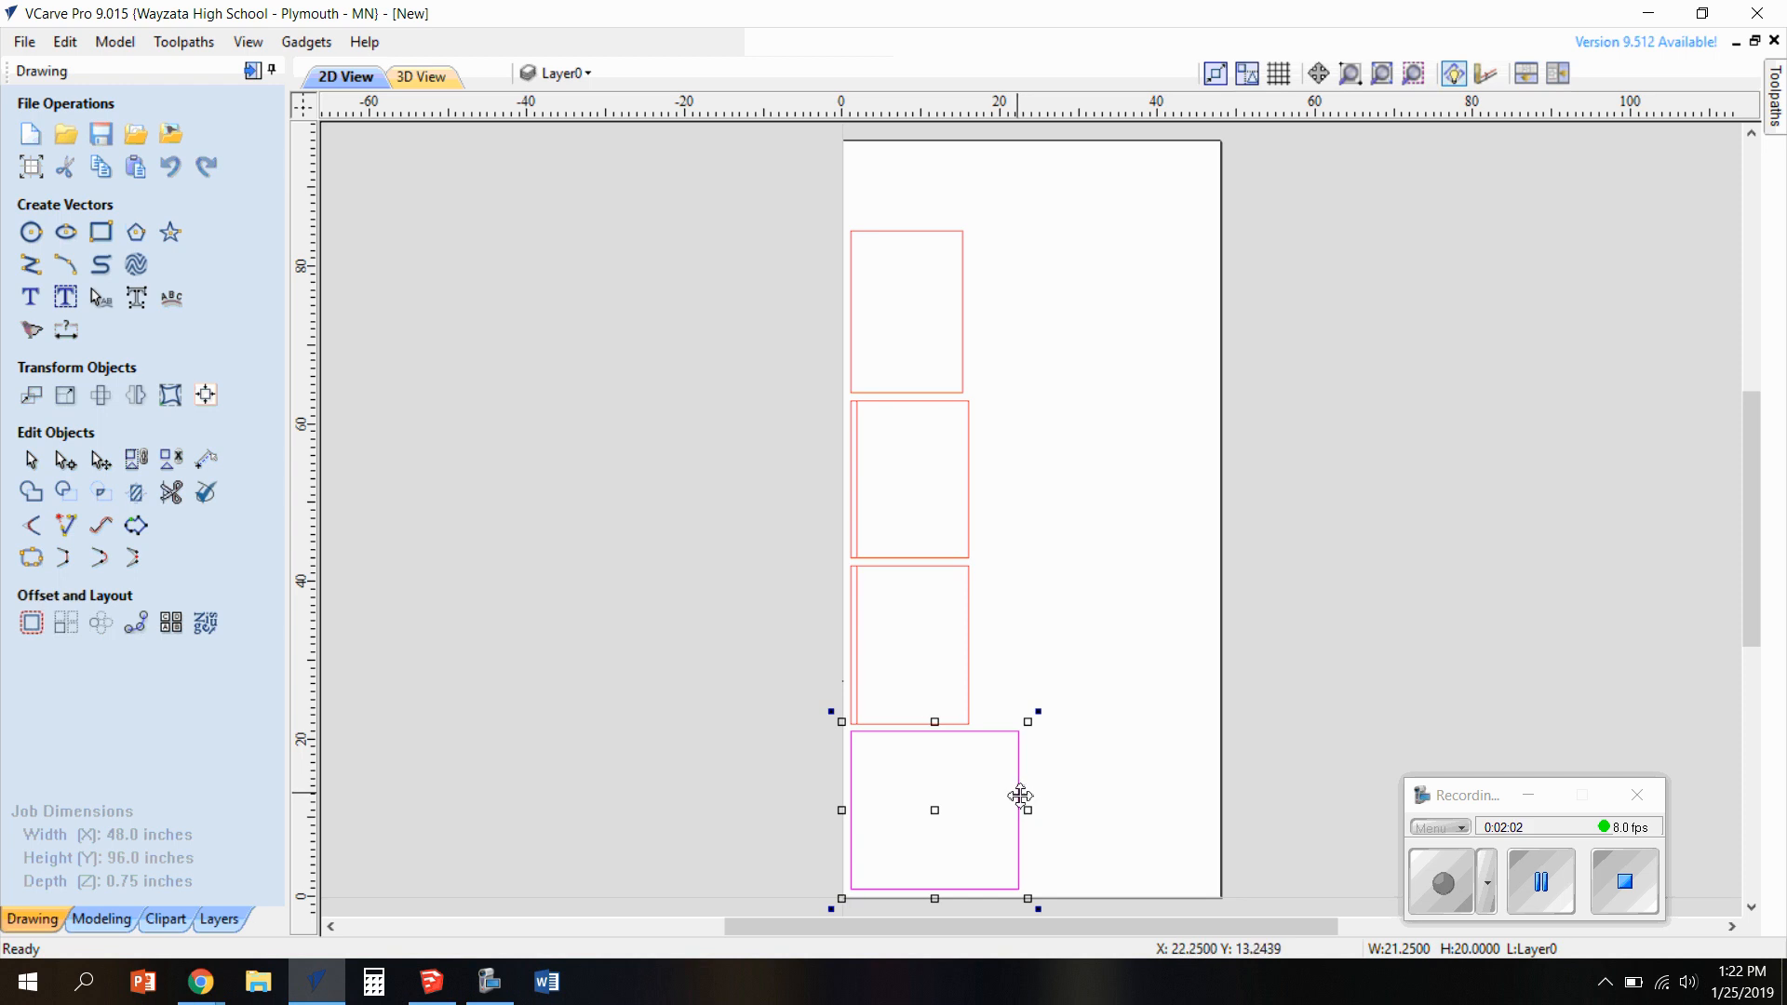
pyautogui.click(1021, 789)
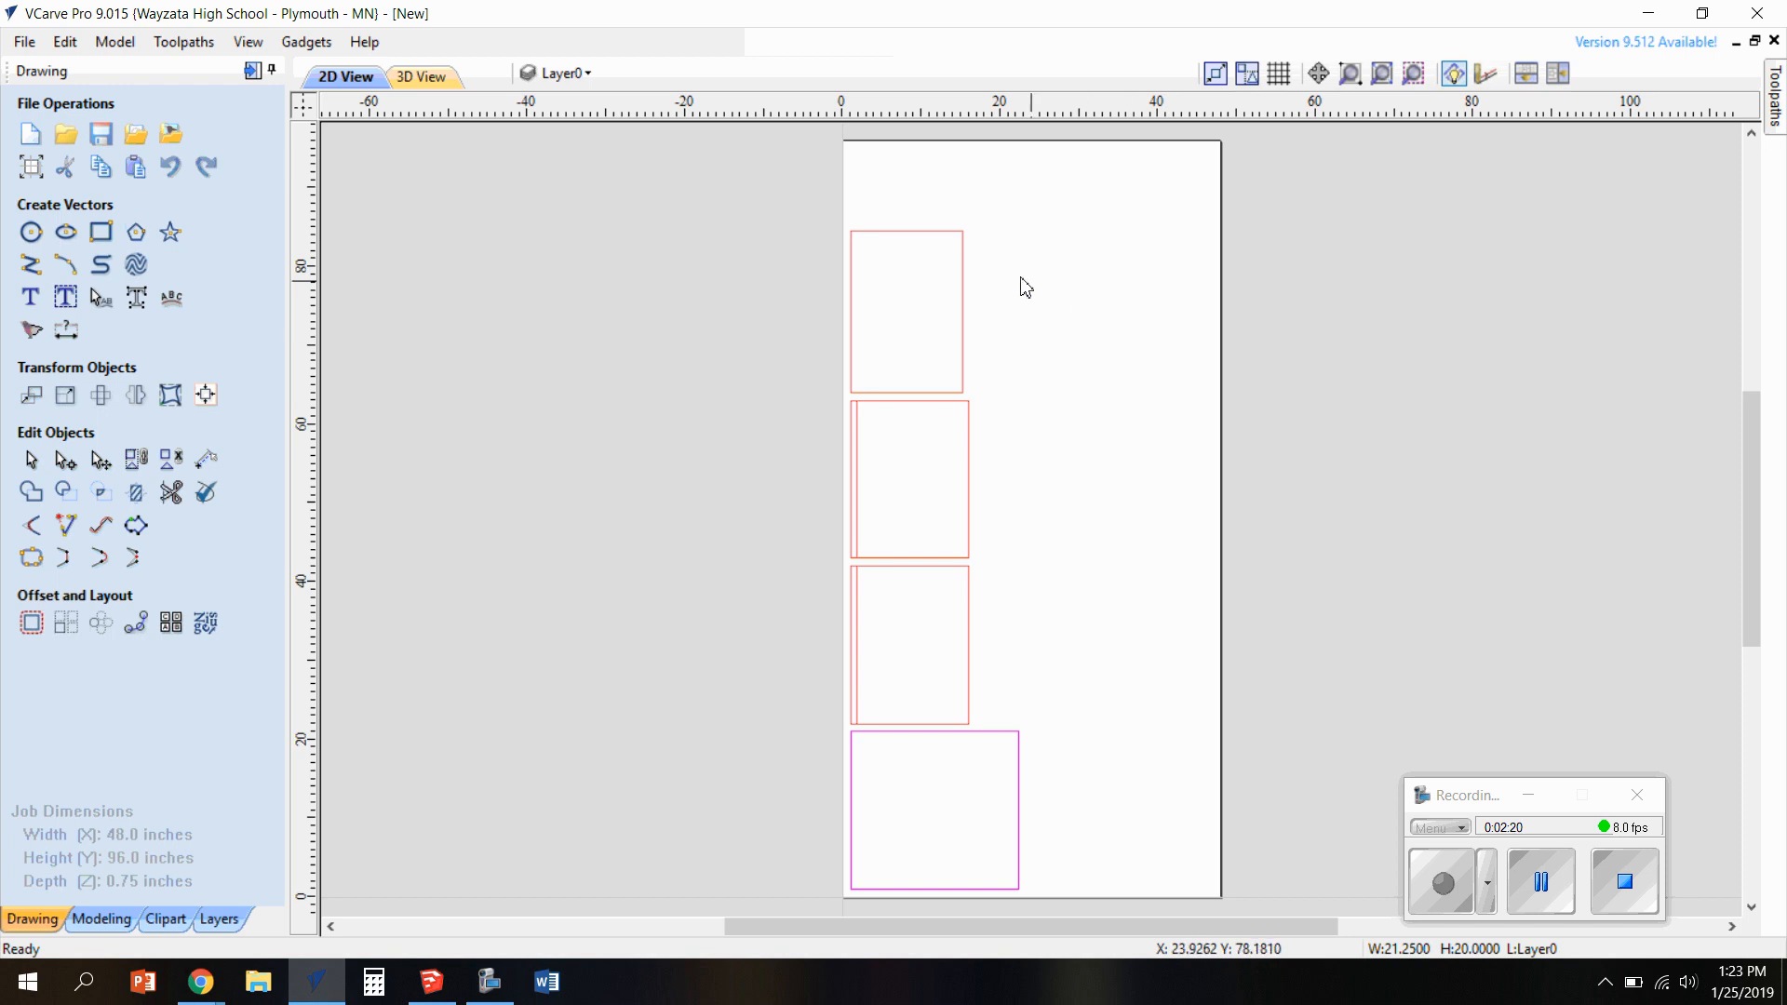
pyautogui.moveTo(822, 195); pyautogui.dragTo(1041, 743)
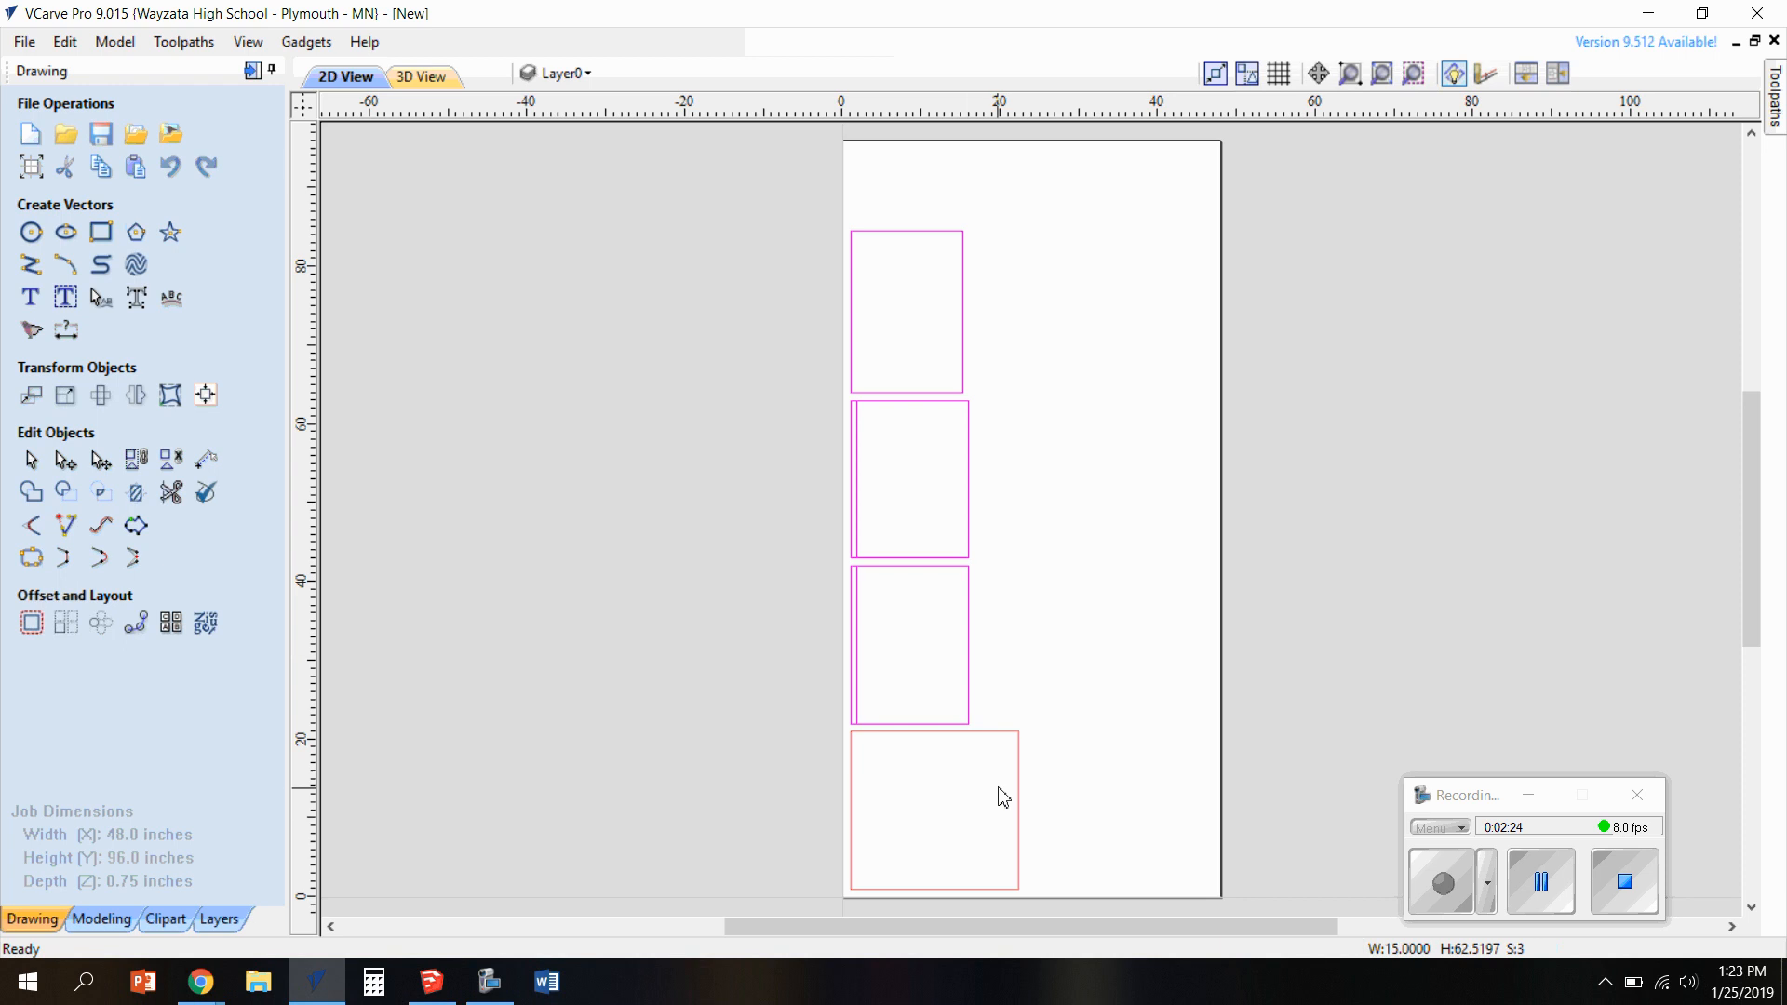
pyautogui.click(1079, 772)
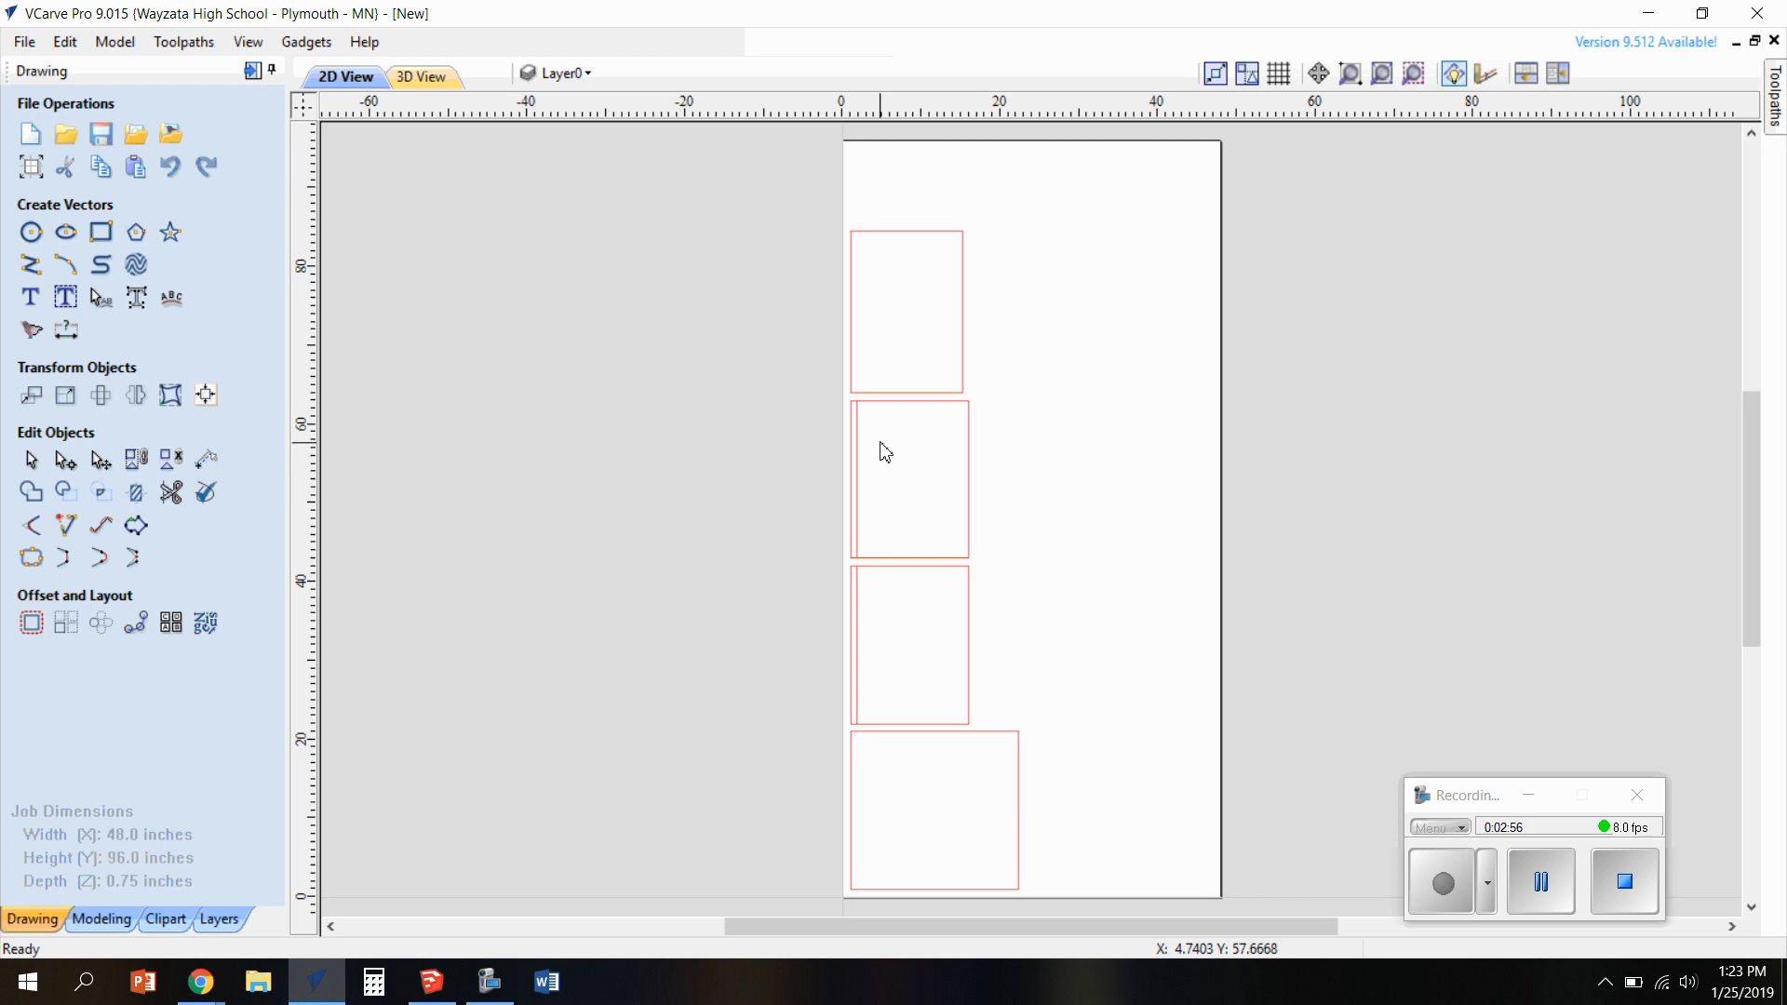
# Ungroup the upper of the two panels with a dado back onto its original object layers
pyautogui.scroll(1, 878, 527)
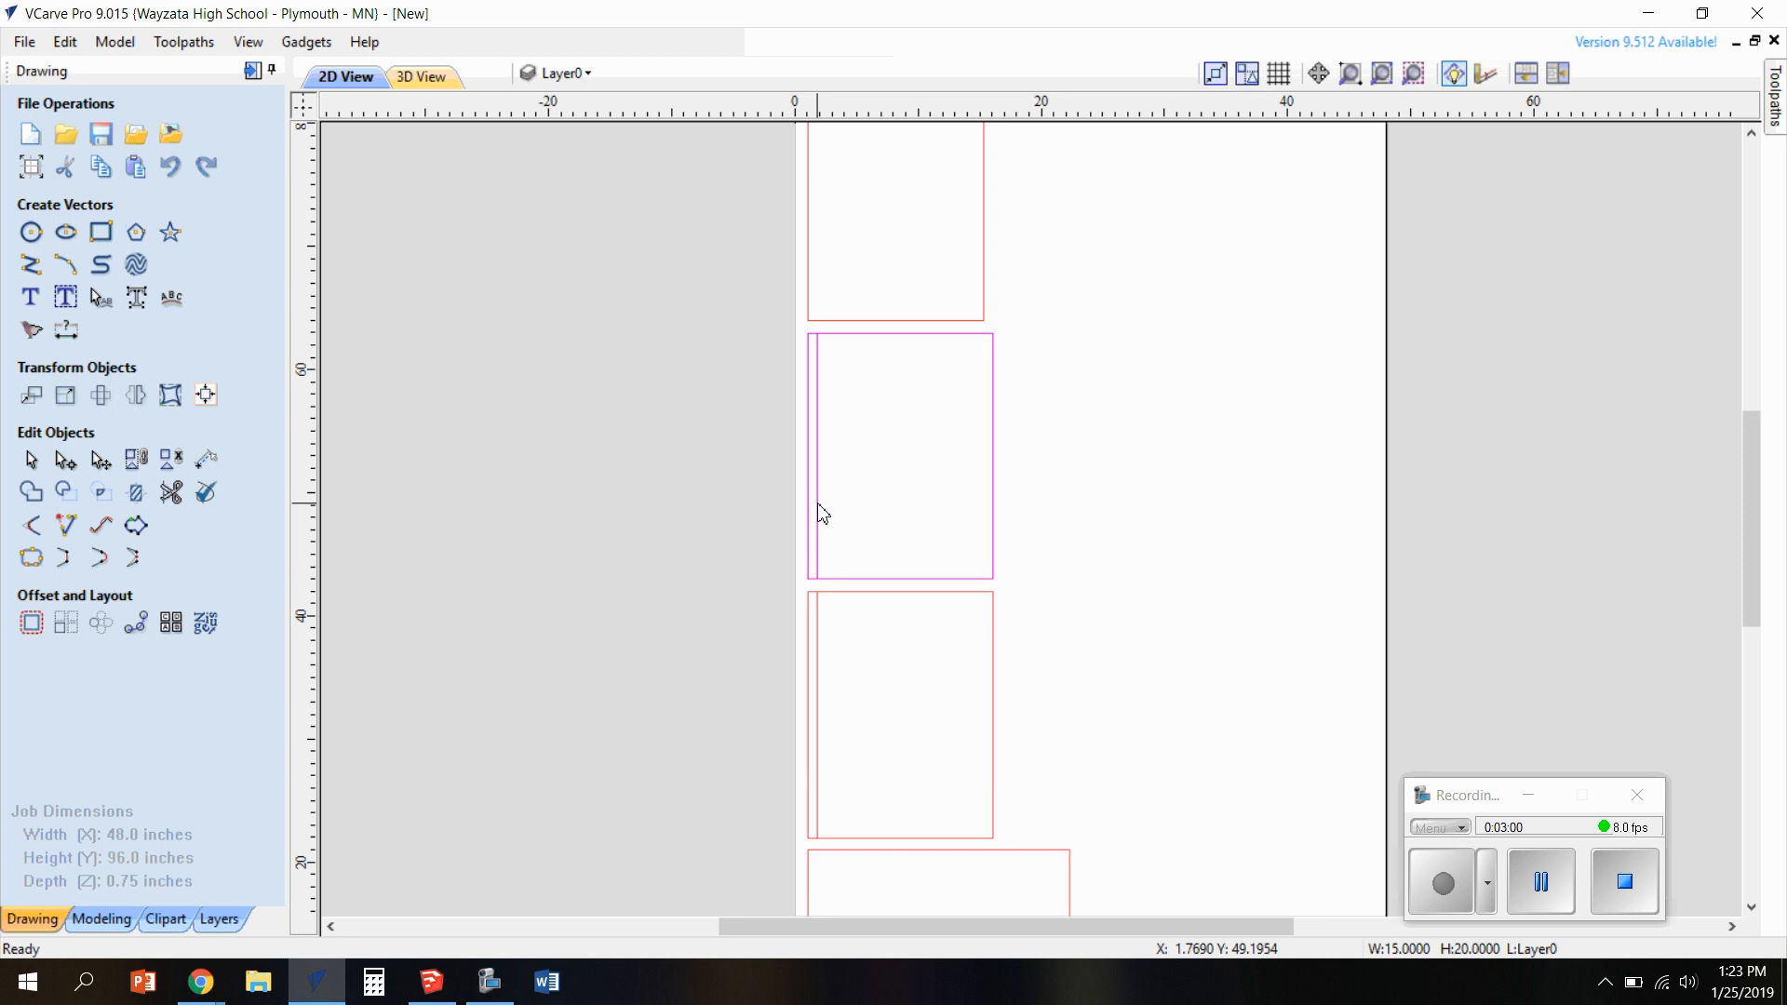
pyautogui.rightClick(818, 507)
pyautogui.moveTo(1000, 688)
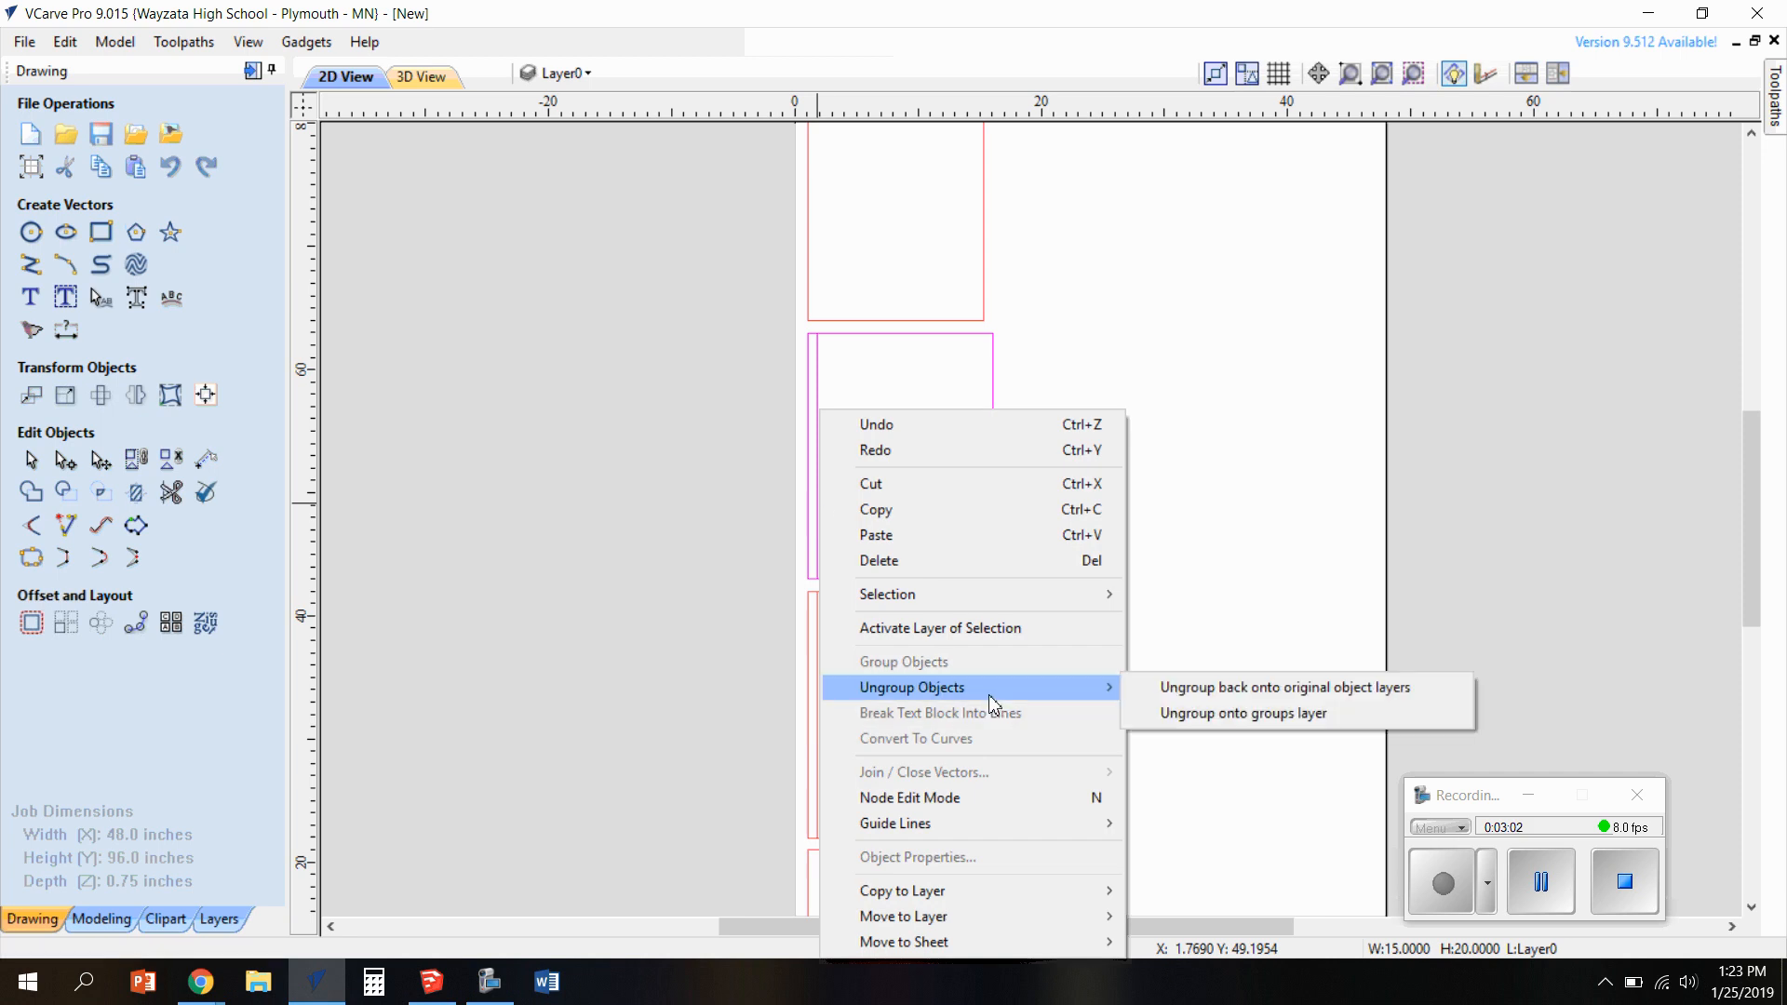
pyautogui.click(1211, 696)
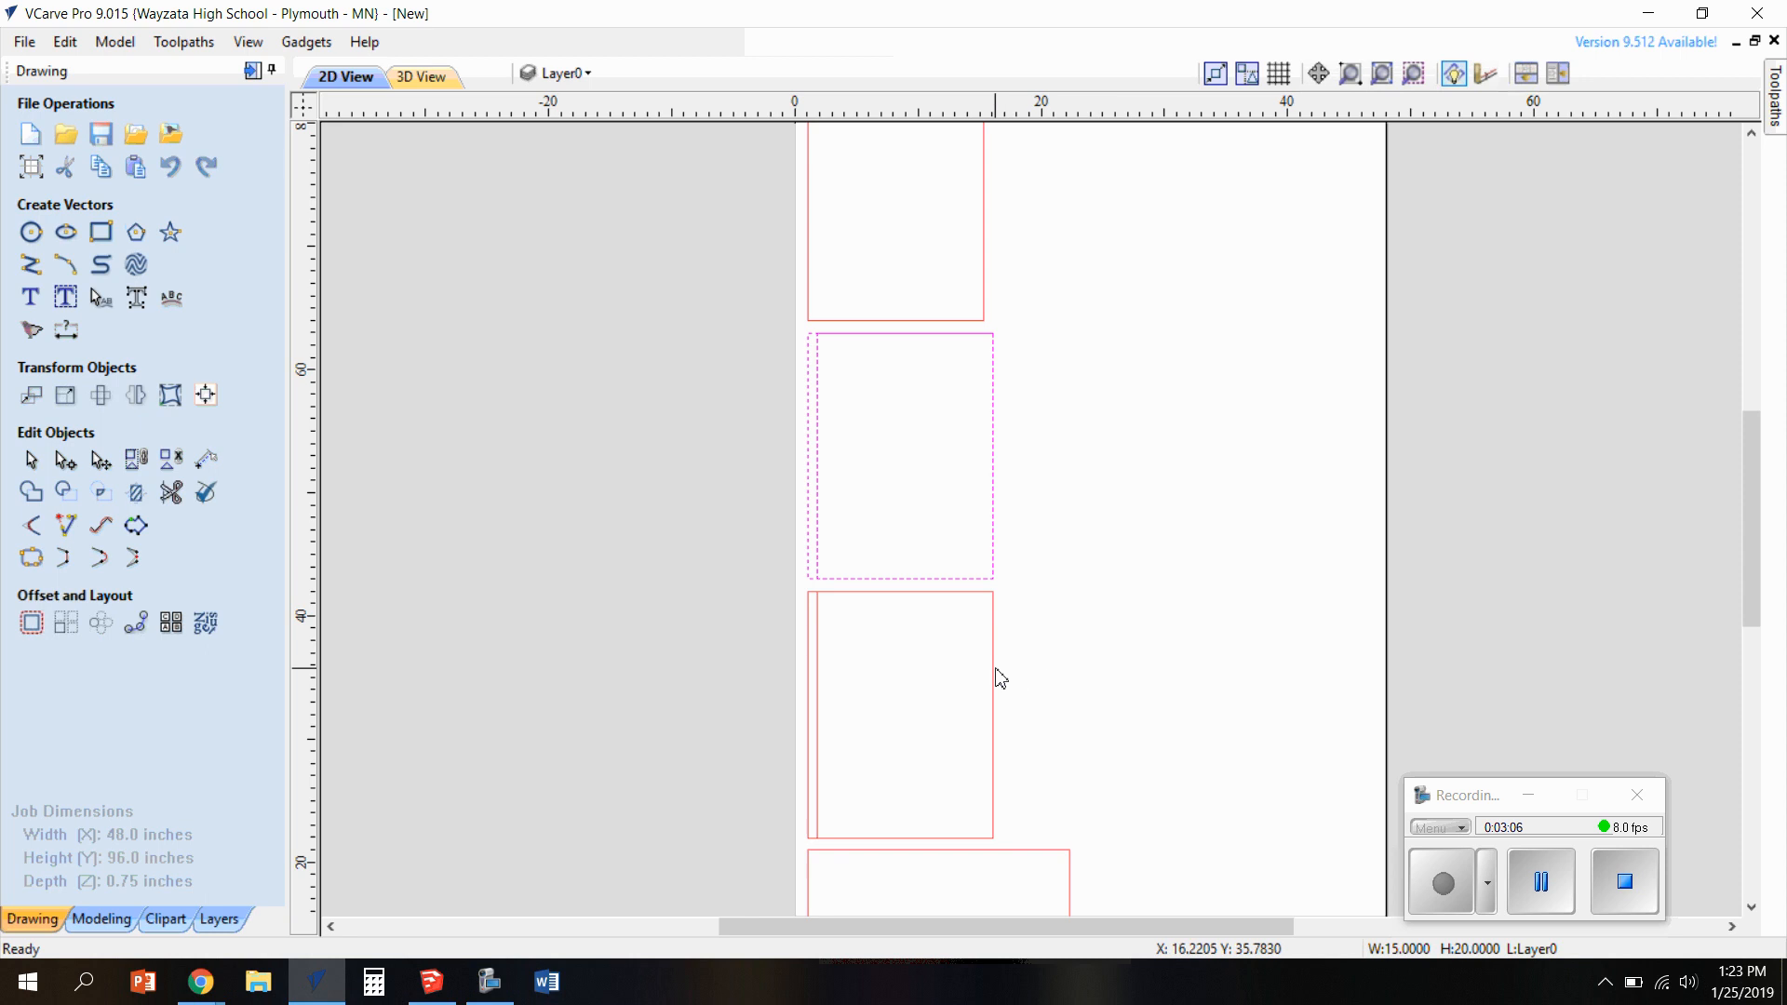
# Ungroup the lower of the two panels with a dado back onto its original object layers
pyautogui.click(818, 630)
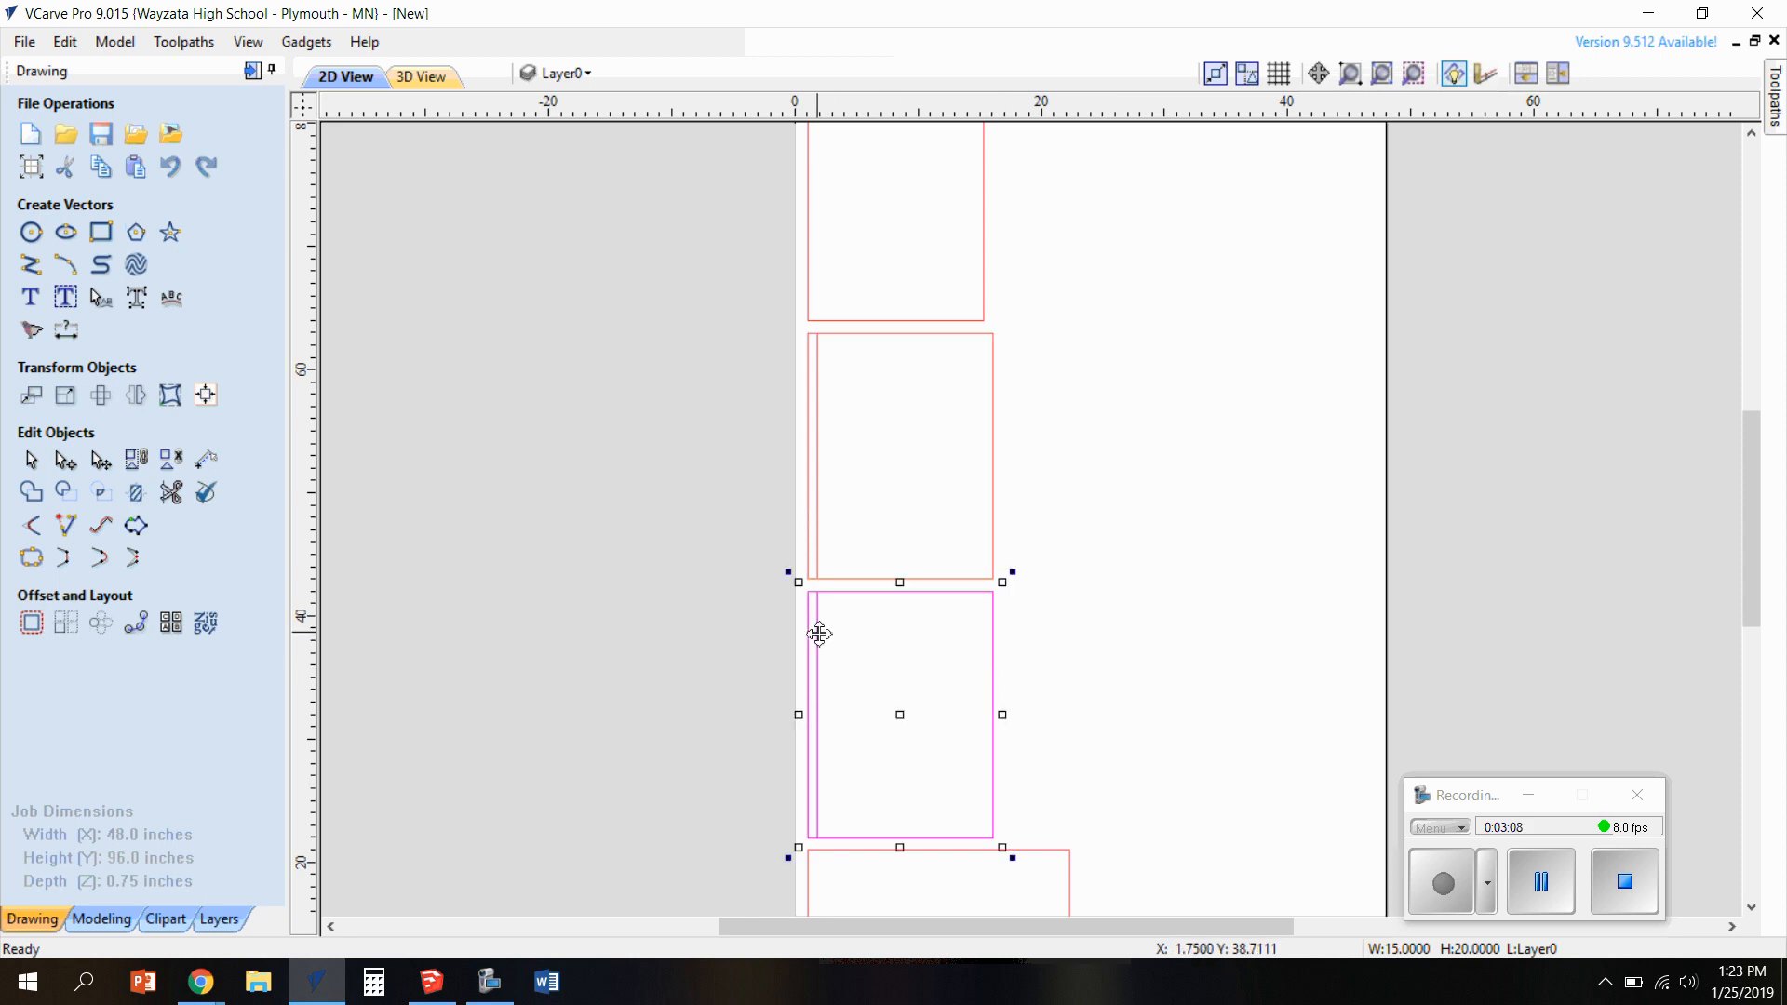
pyautogui.rightClick(818, 630)
pyautogui.moveTo(930, 361)
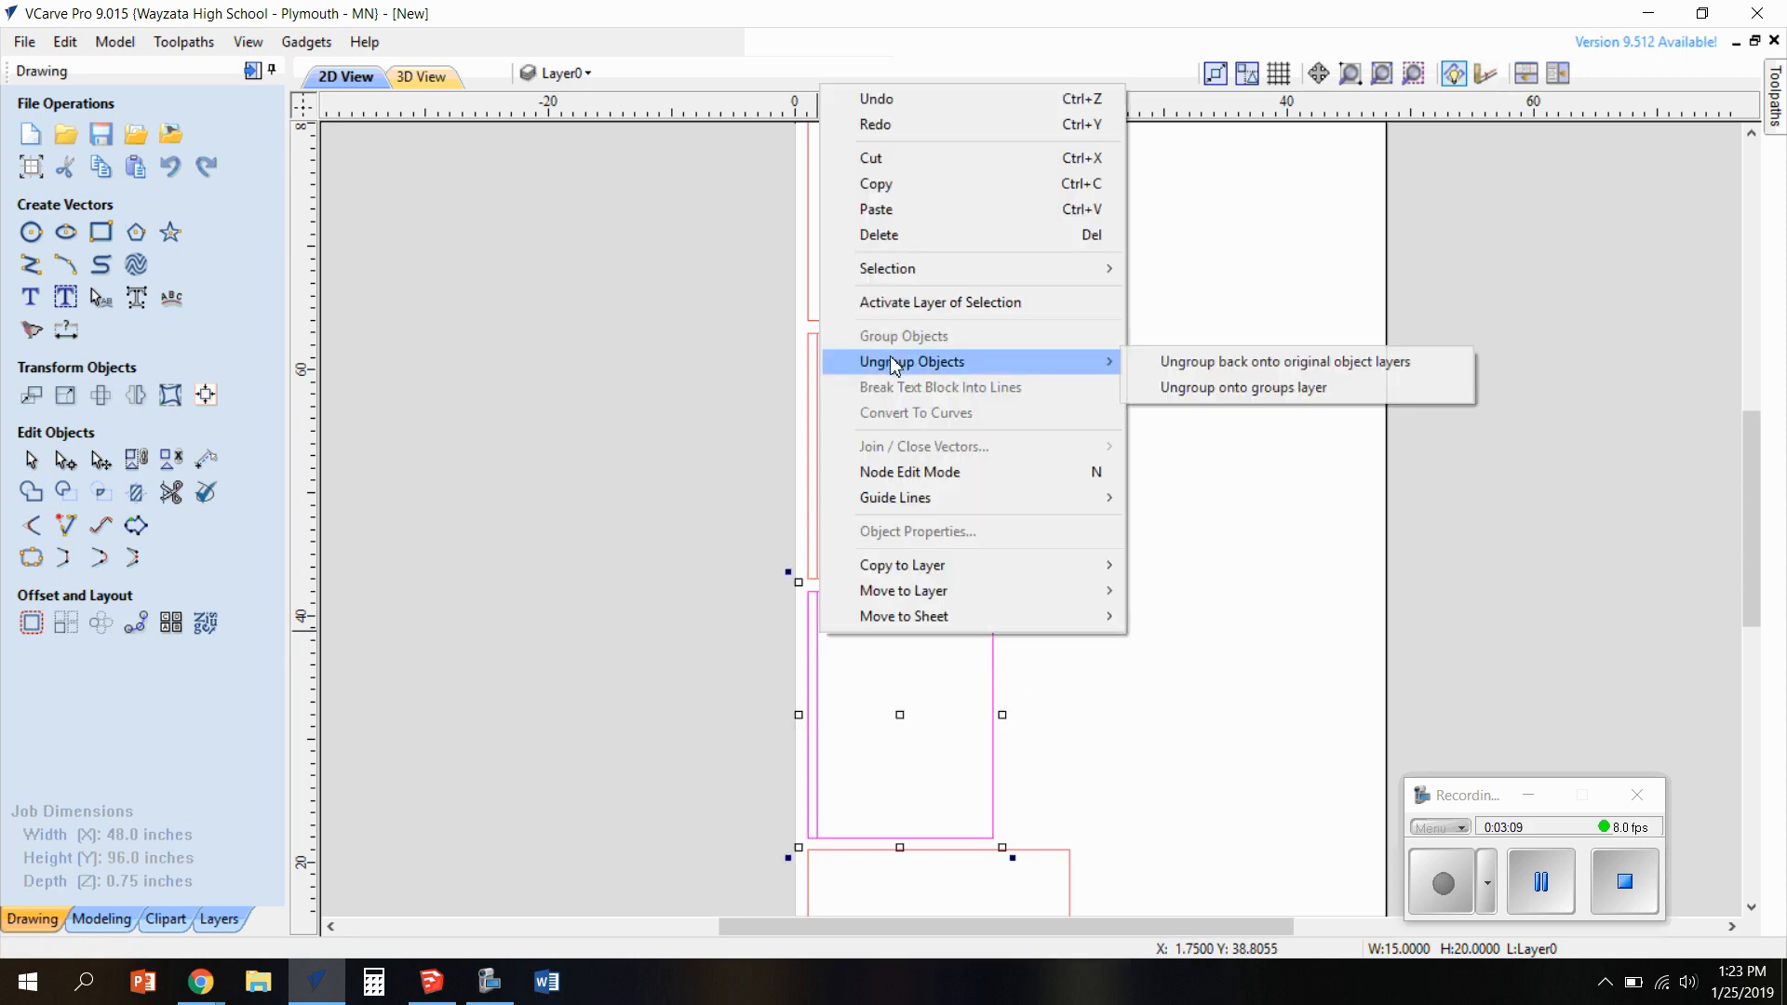
pyautogui.click(1315, 365)
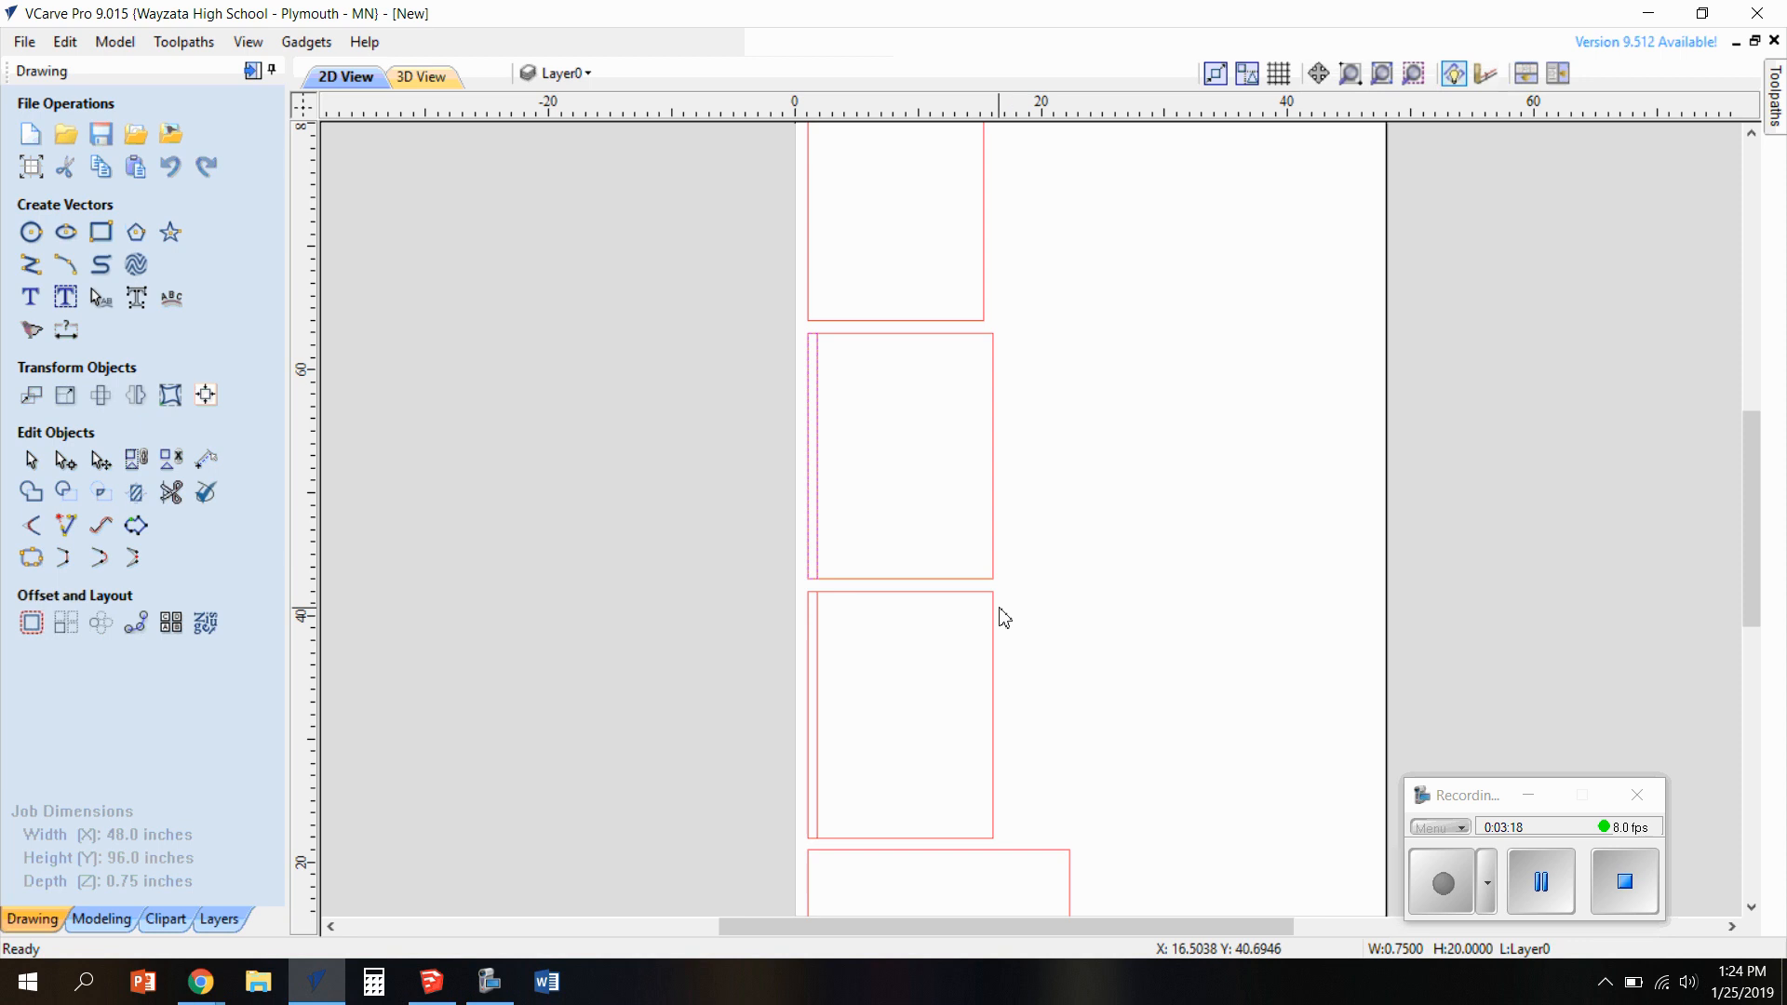
# Stretch the upper panel's narrow dado rectangle past both the top and bottom panel edges, to a height of about 21 inches
pyautogui.scroll(2, 844, 497)
pyautogui.scroll(-1, 841, 491)
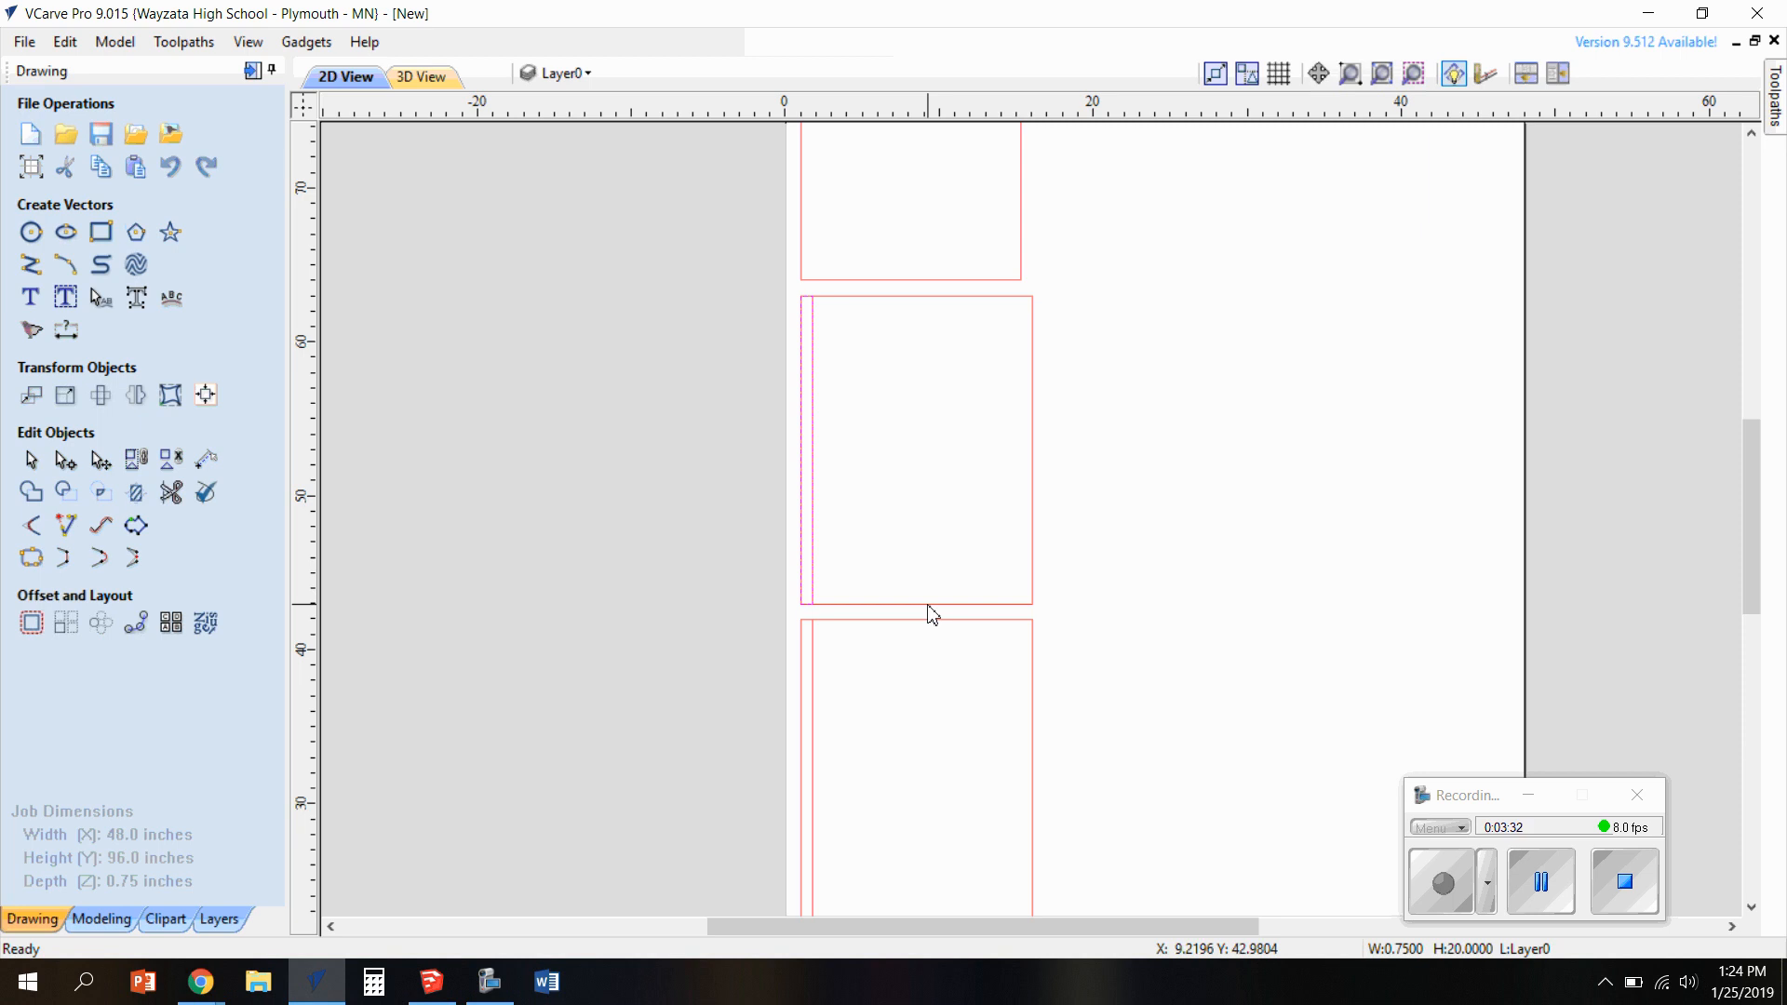
pyautogui.click(814, 343)
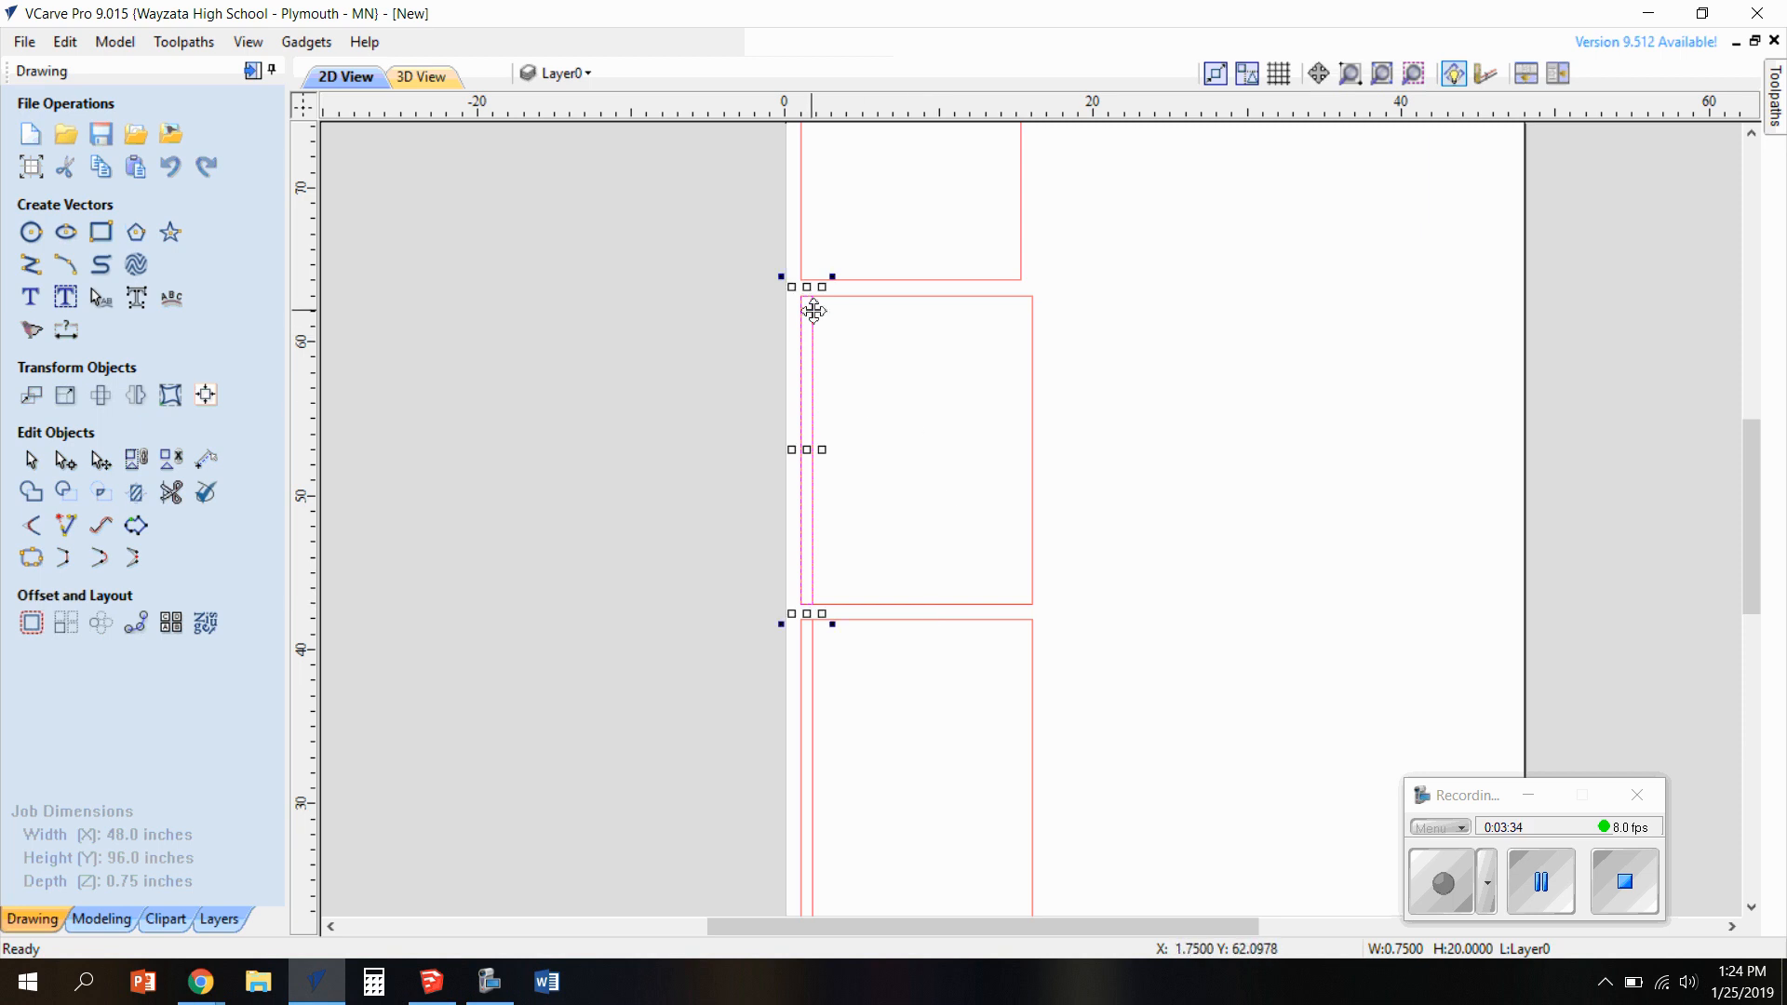
pyautogui.moveTo(807, 287); pyautogui.dragTo(791, 282)
pyautogui.scroll(2, 811, 288)
pyautogui.scroll(2, 813, 297)
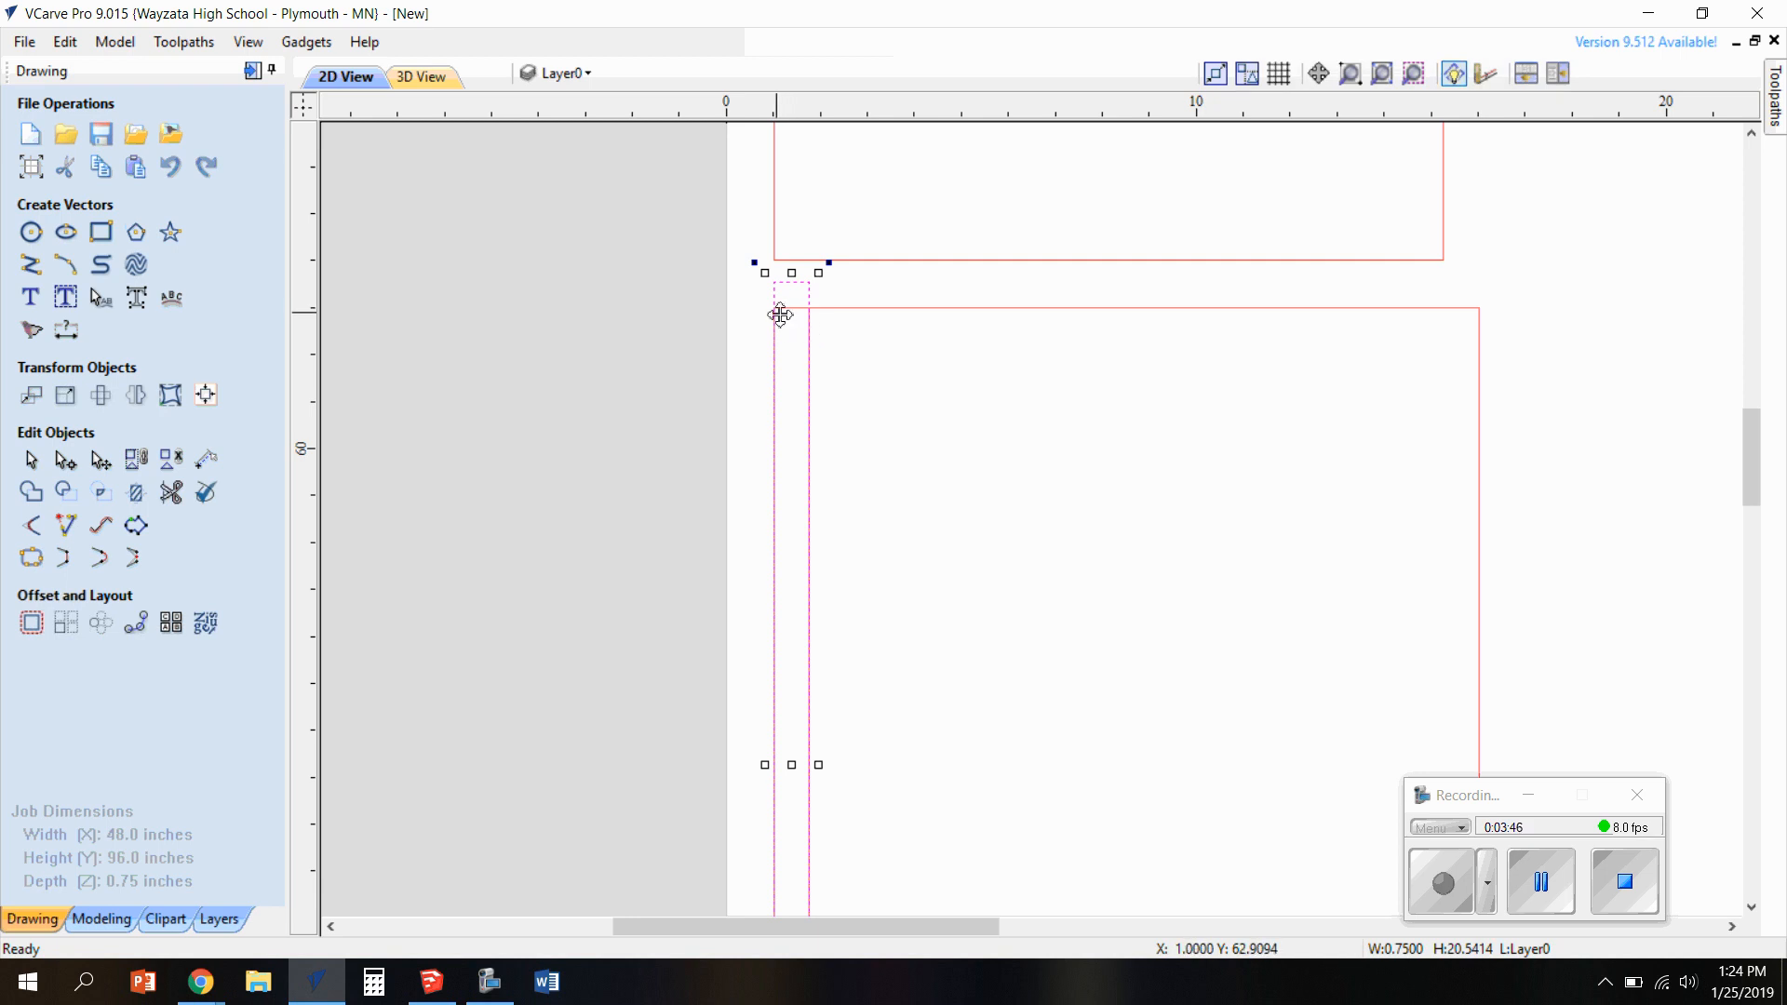
pyautogui.scroll(-4, 914, 542)
pyautogui.scroll(6, 886, 846)
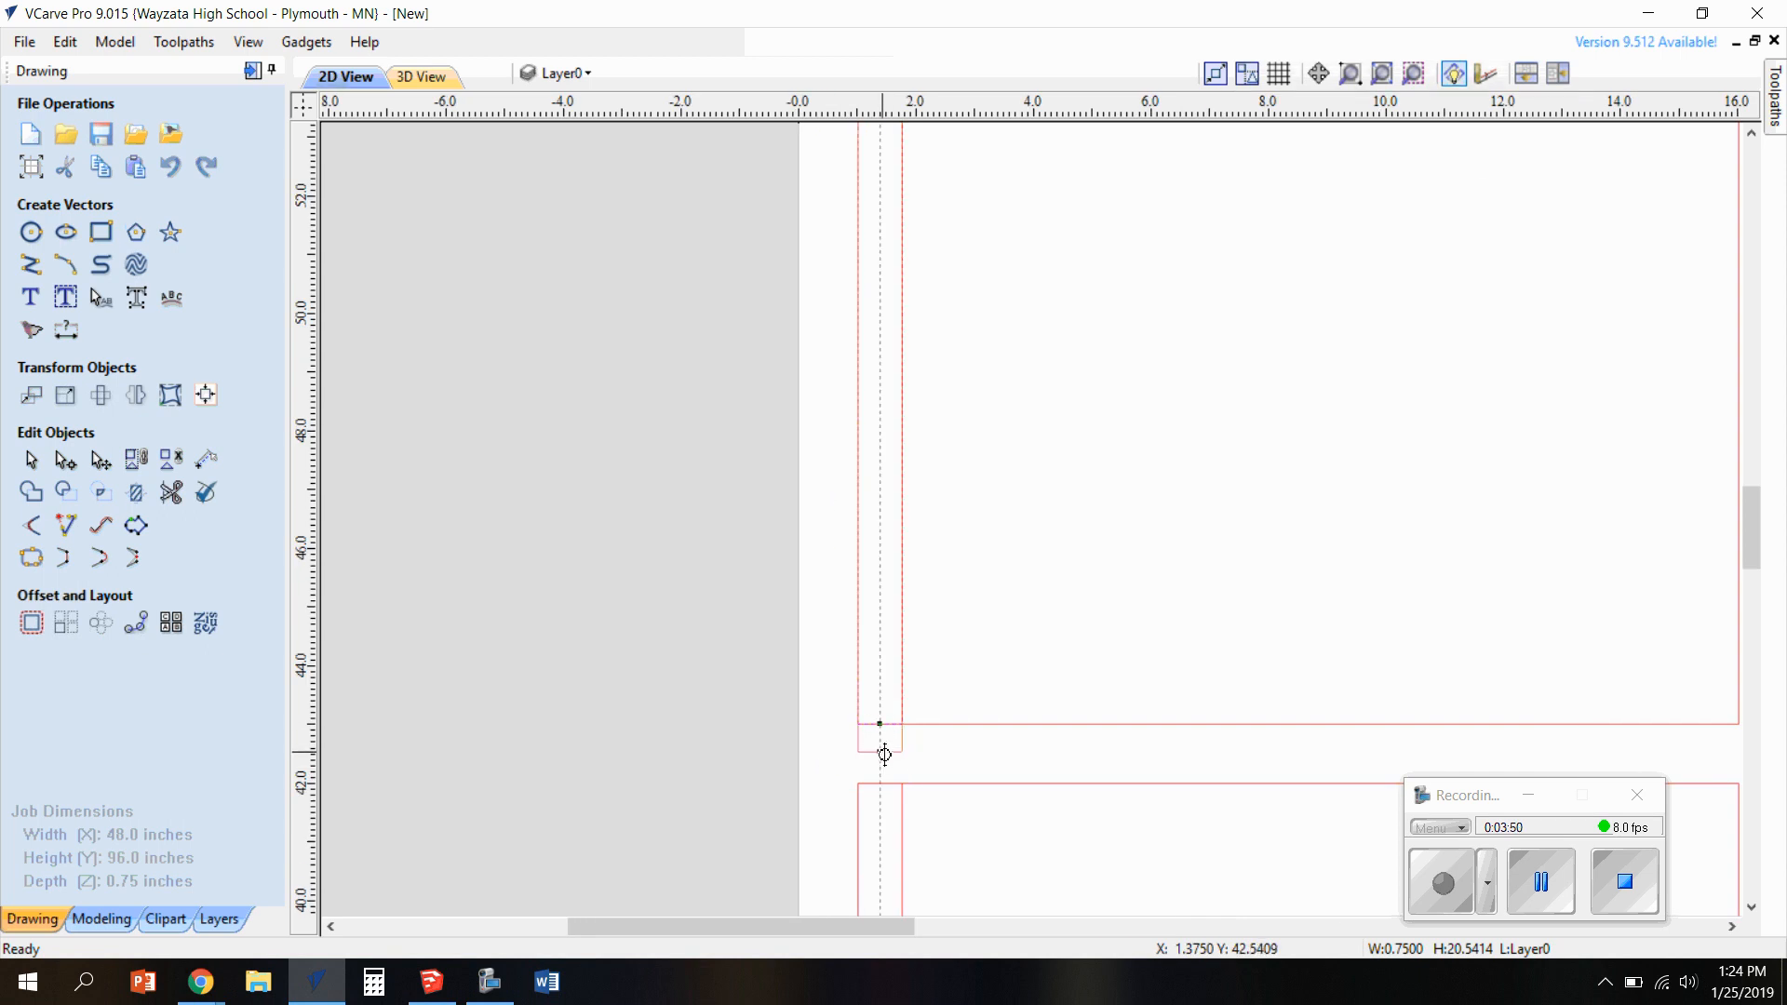
pyautogui.scroll(-2, 943, 773)
pyautogui.scroll(-3, 942, 772)
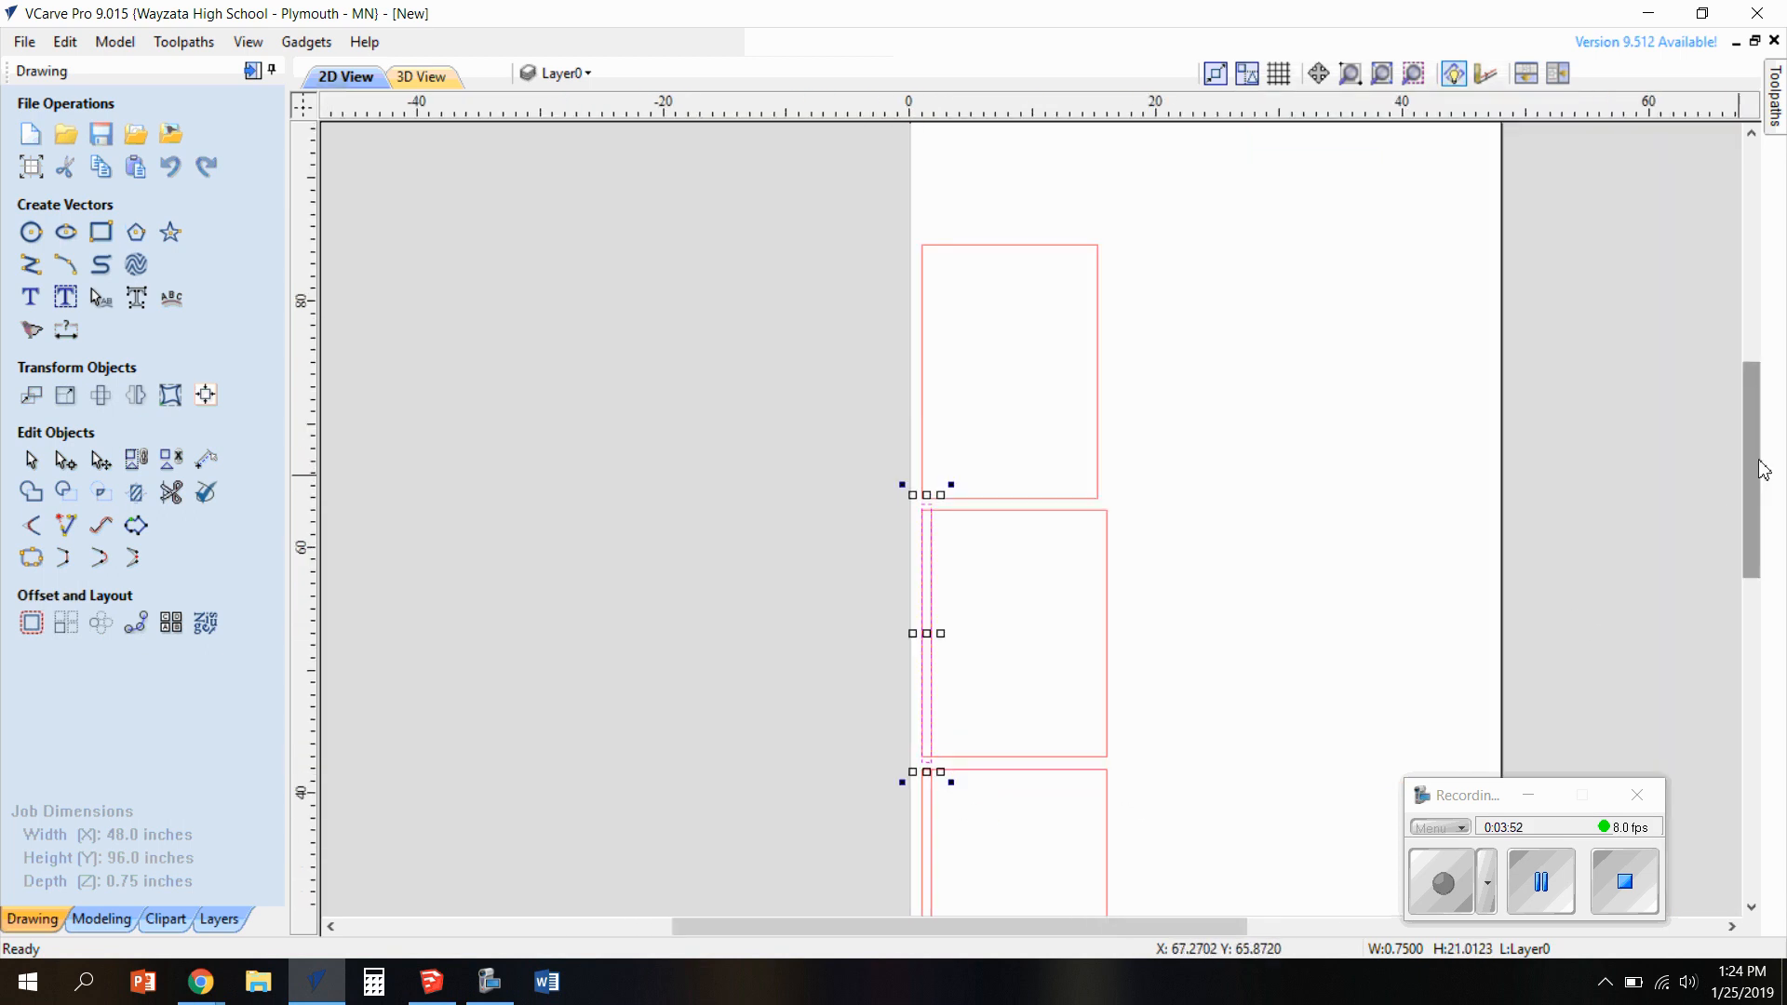
# Stretch the lower panel's narrow dado rectangle past the panel's top edge, to a height of about 20.5 inches
pyautogui.moveTo(1759, 466); pyautogui.dragTo(1762, 551)
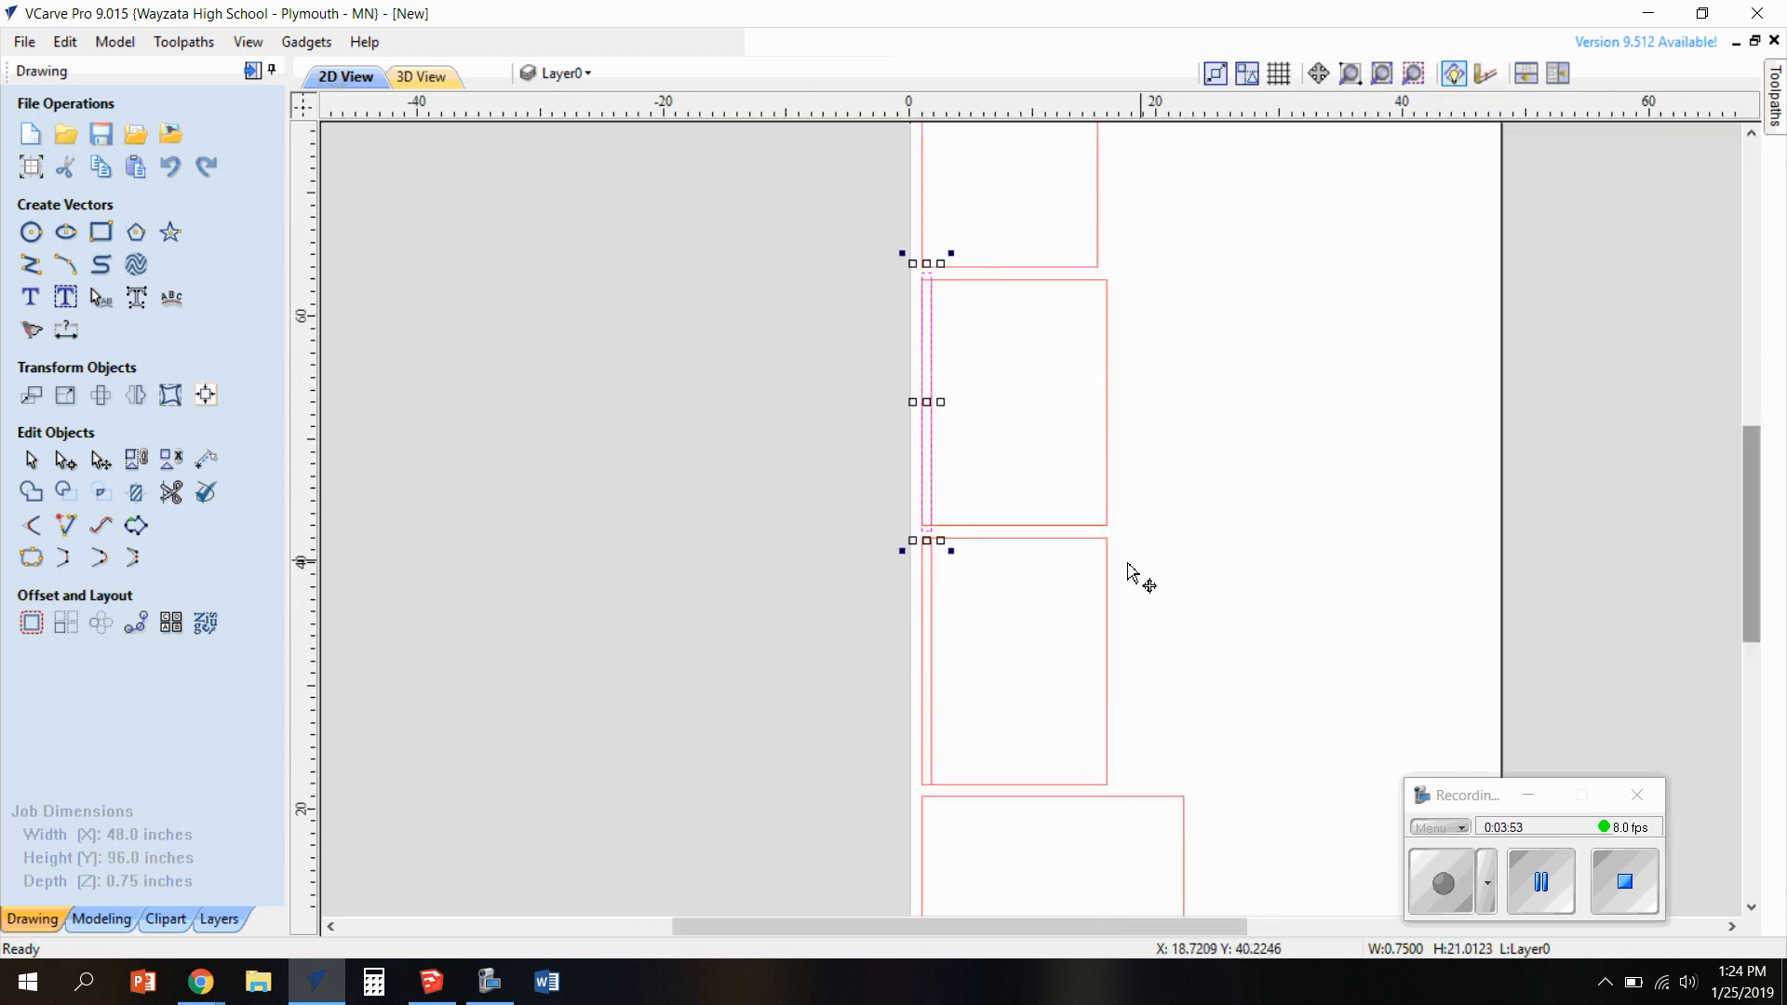
pyautogui.click(933, 646)
pyautogui.scroll(3, 933, 632)
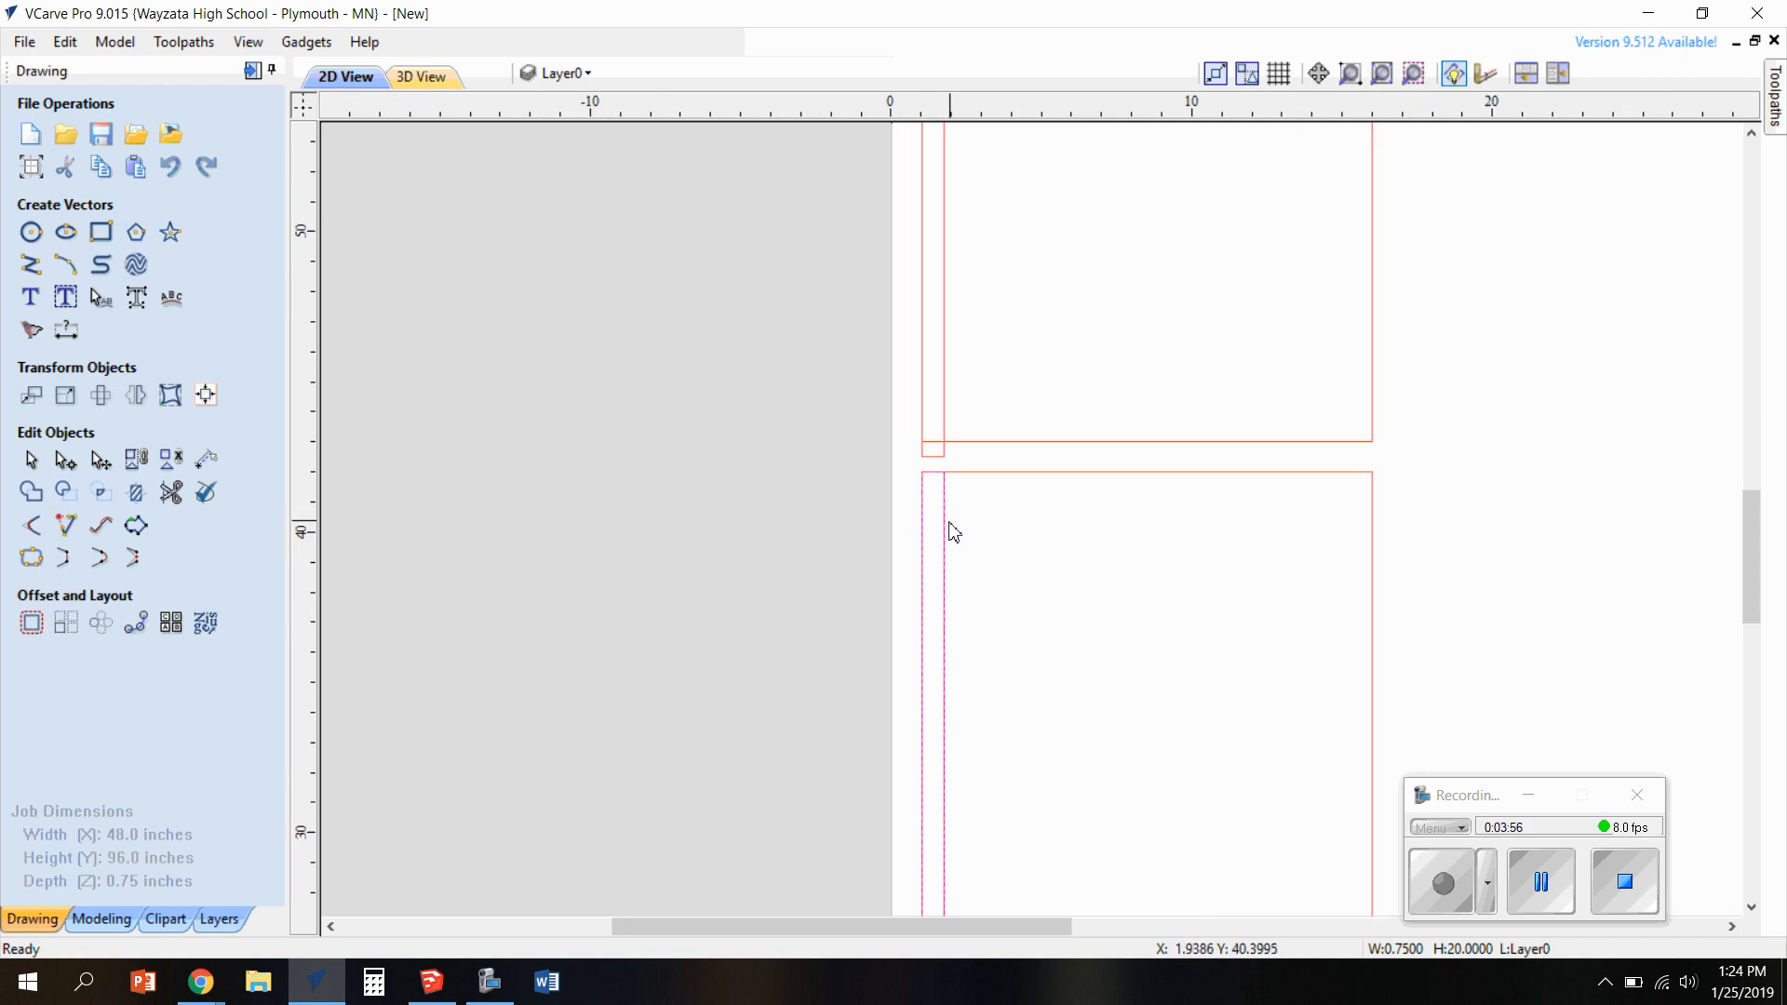
pyautogui.scroll(-2, 948, 540)
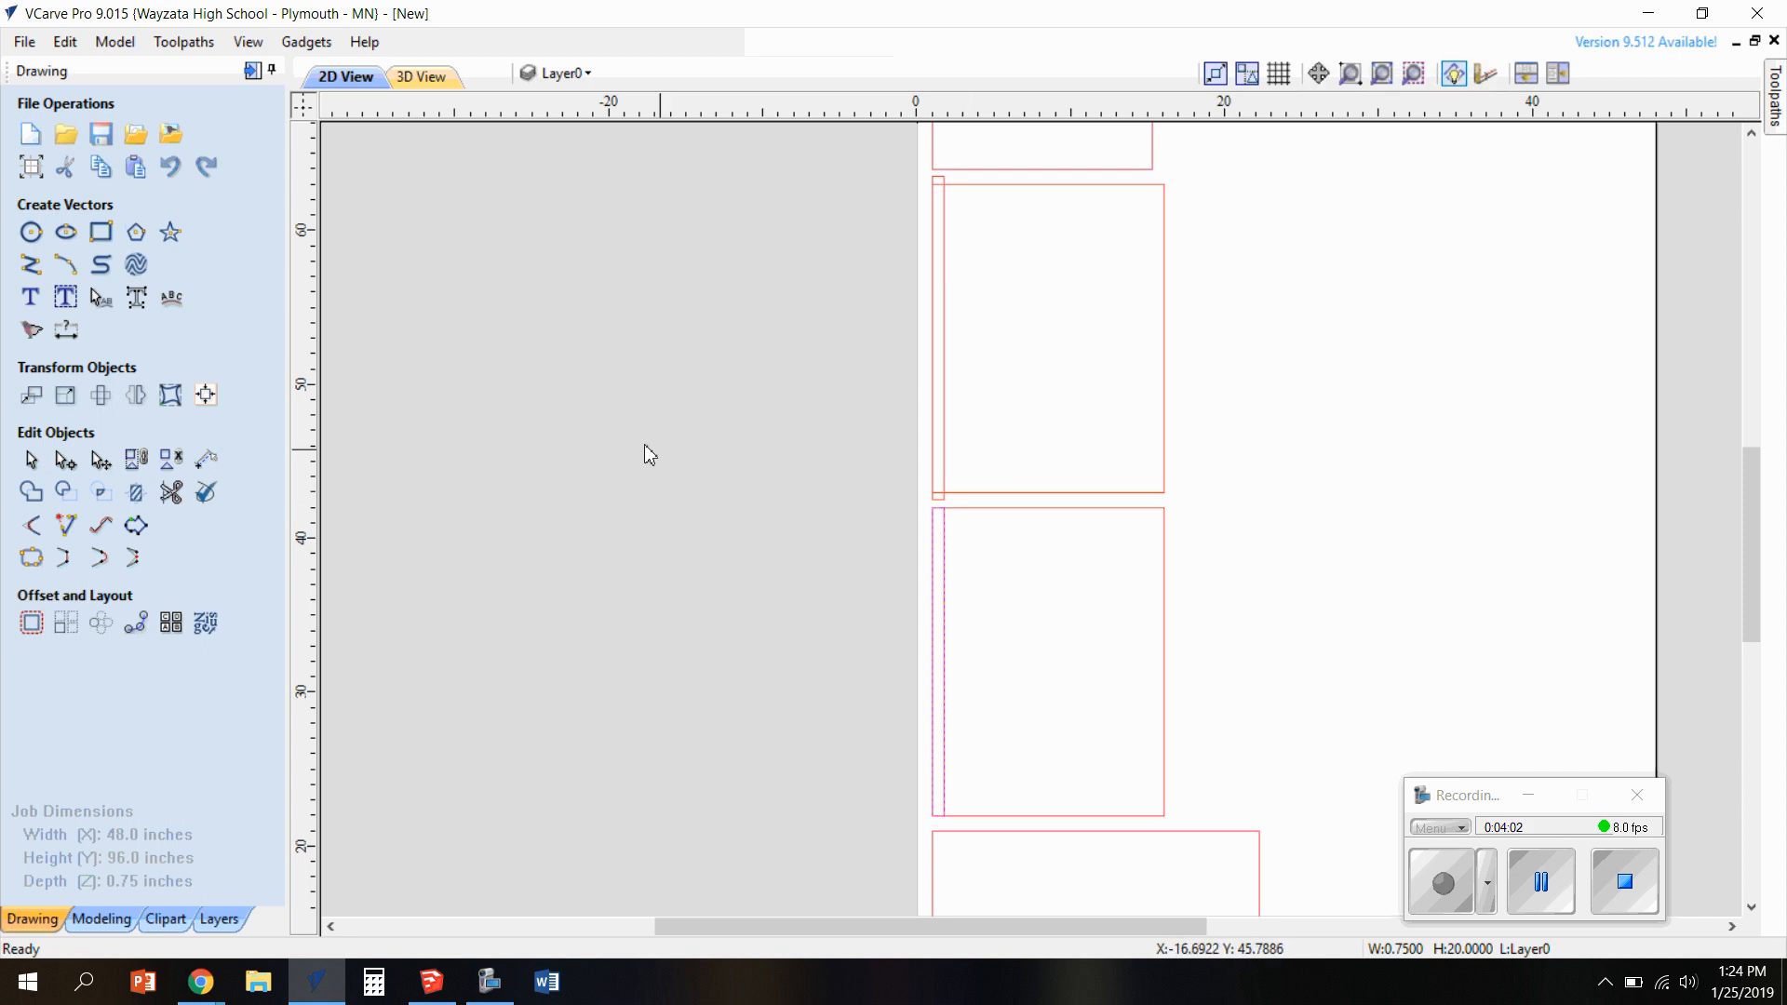
pyautogui.click(100, 460)
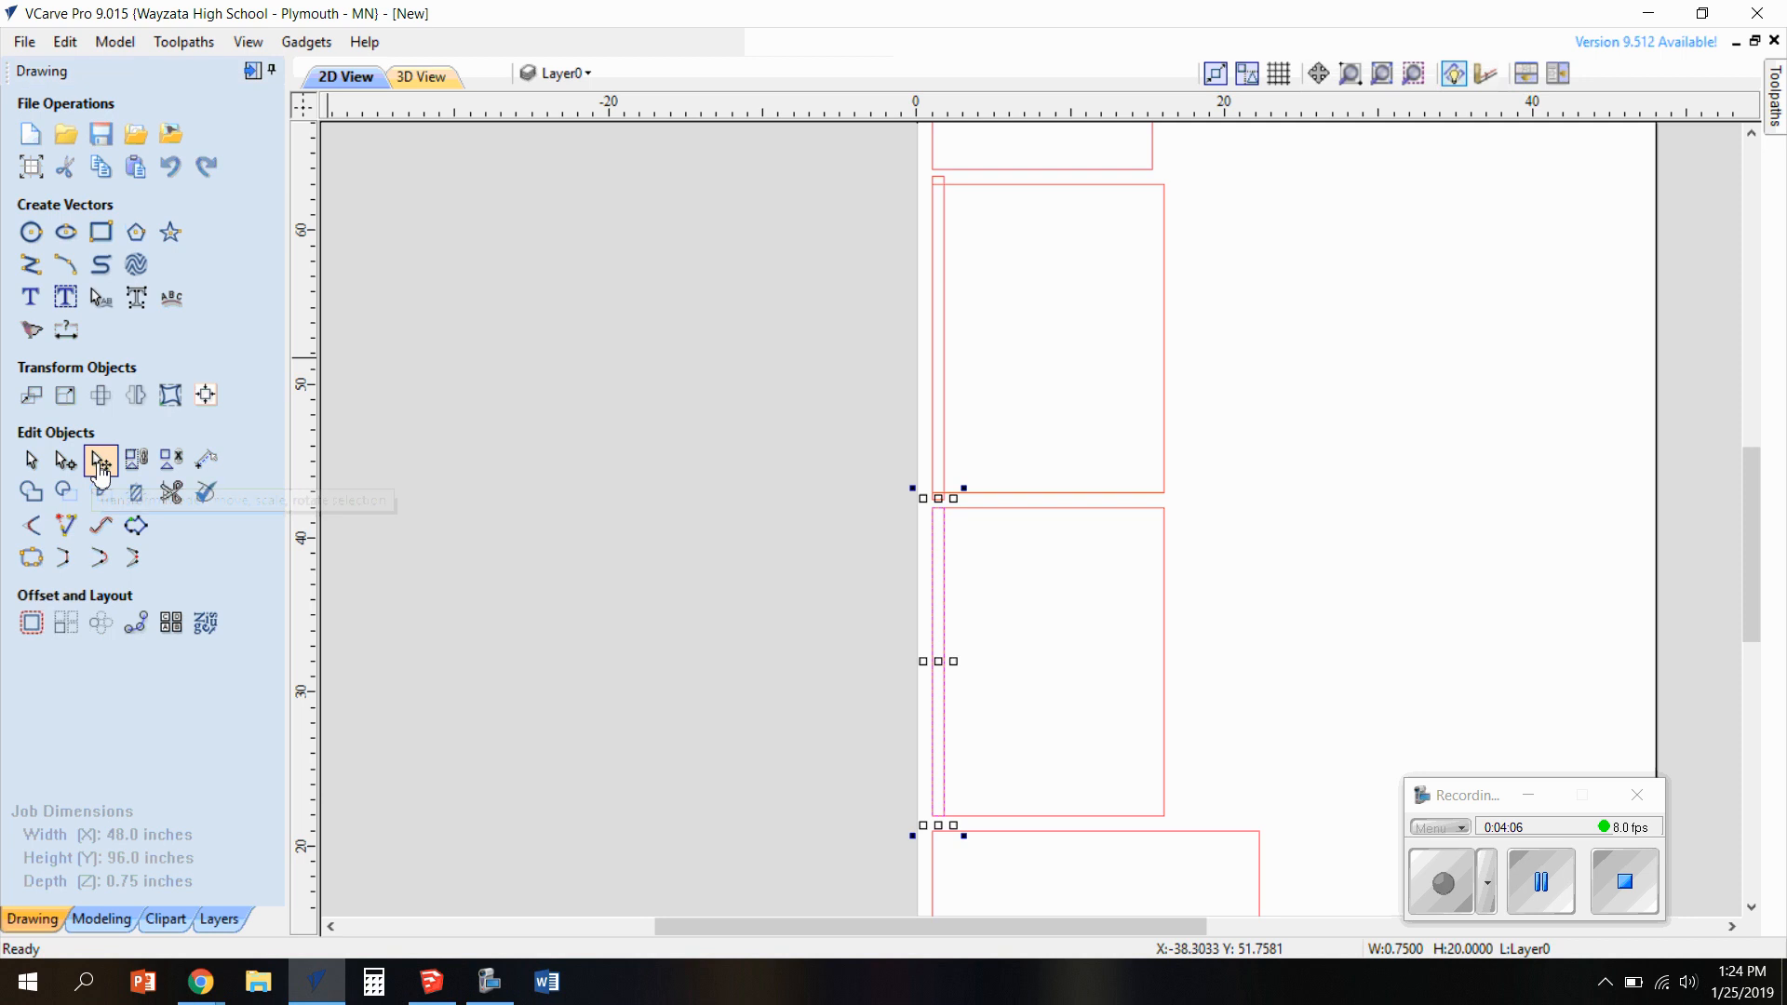
pyautogui.scroll(3, 988, 489)
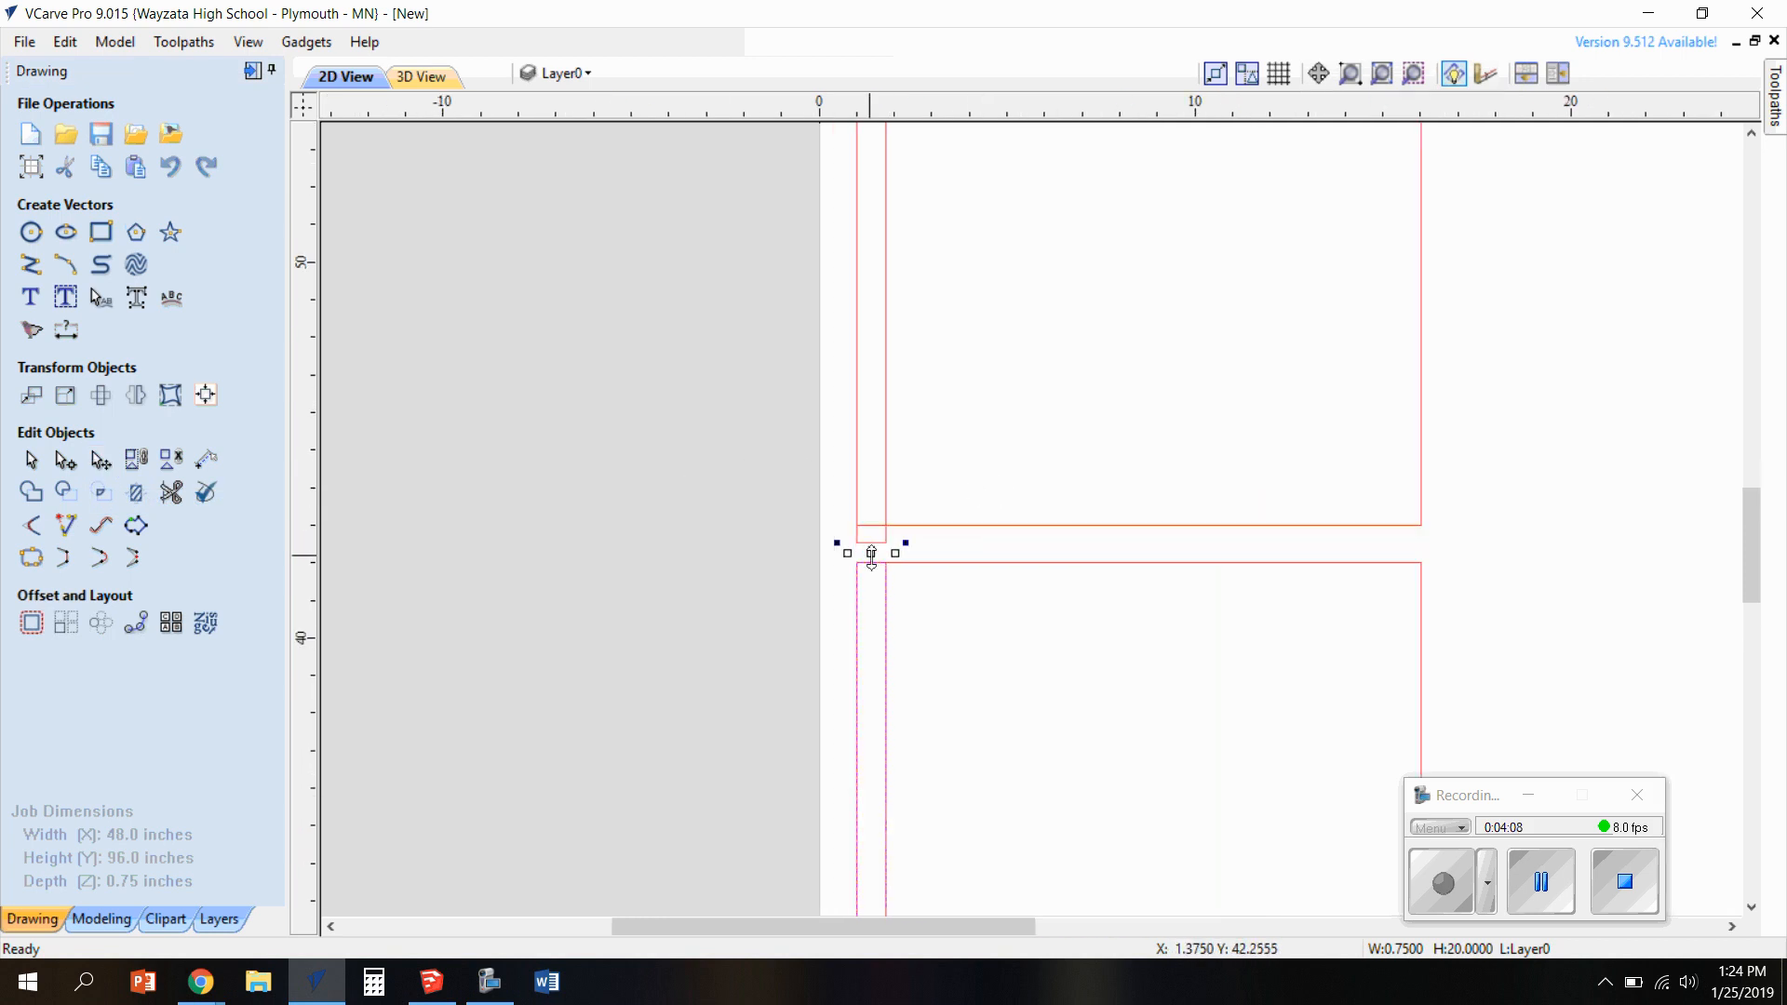
pyautogui.moveTo(875, 554); pyautogui.dragTo(872, 534)
# Stretch the lower dado rectangle past the panel's bottom edge to a height of about 21.1 inches and clear the selection
pyautogui.scroll(-4, 934, 635)
pyautogui.scroll(4, 942, 831)
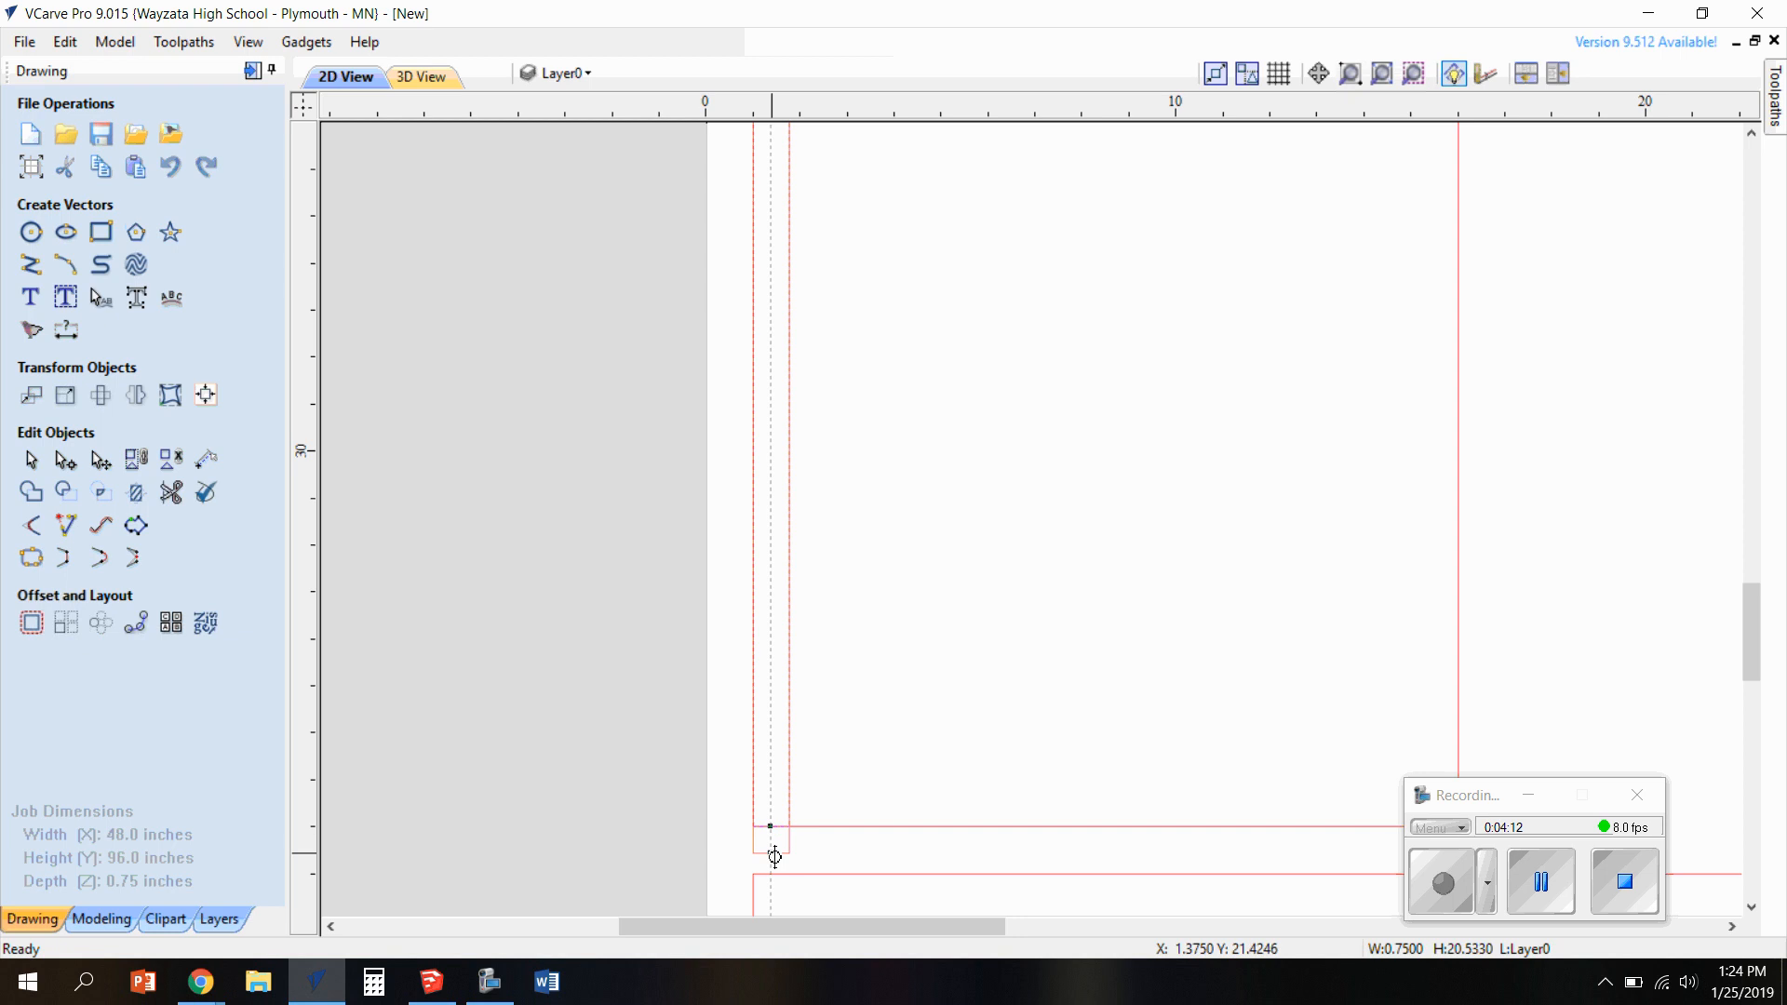
pyautogui.moveTo(769, 849); pyautogui.dragTo(772, 877)
pyautogui.scroll(-4, 817, 845)
pyautogui.scroll(4, 974, 785)
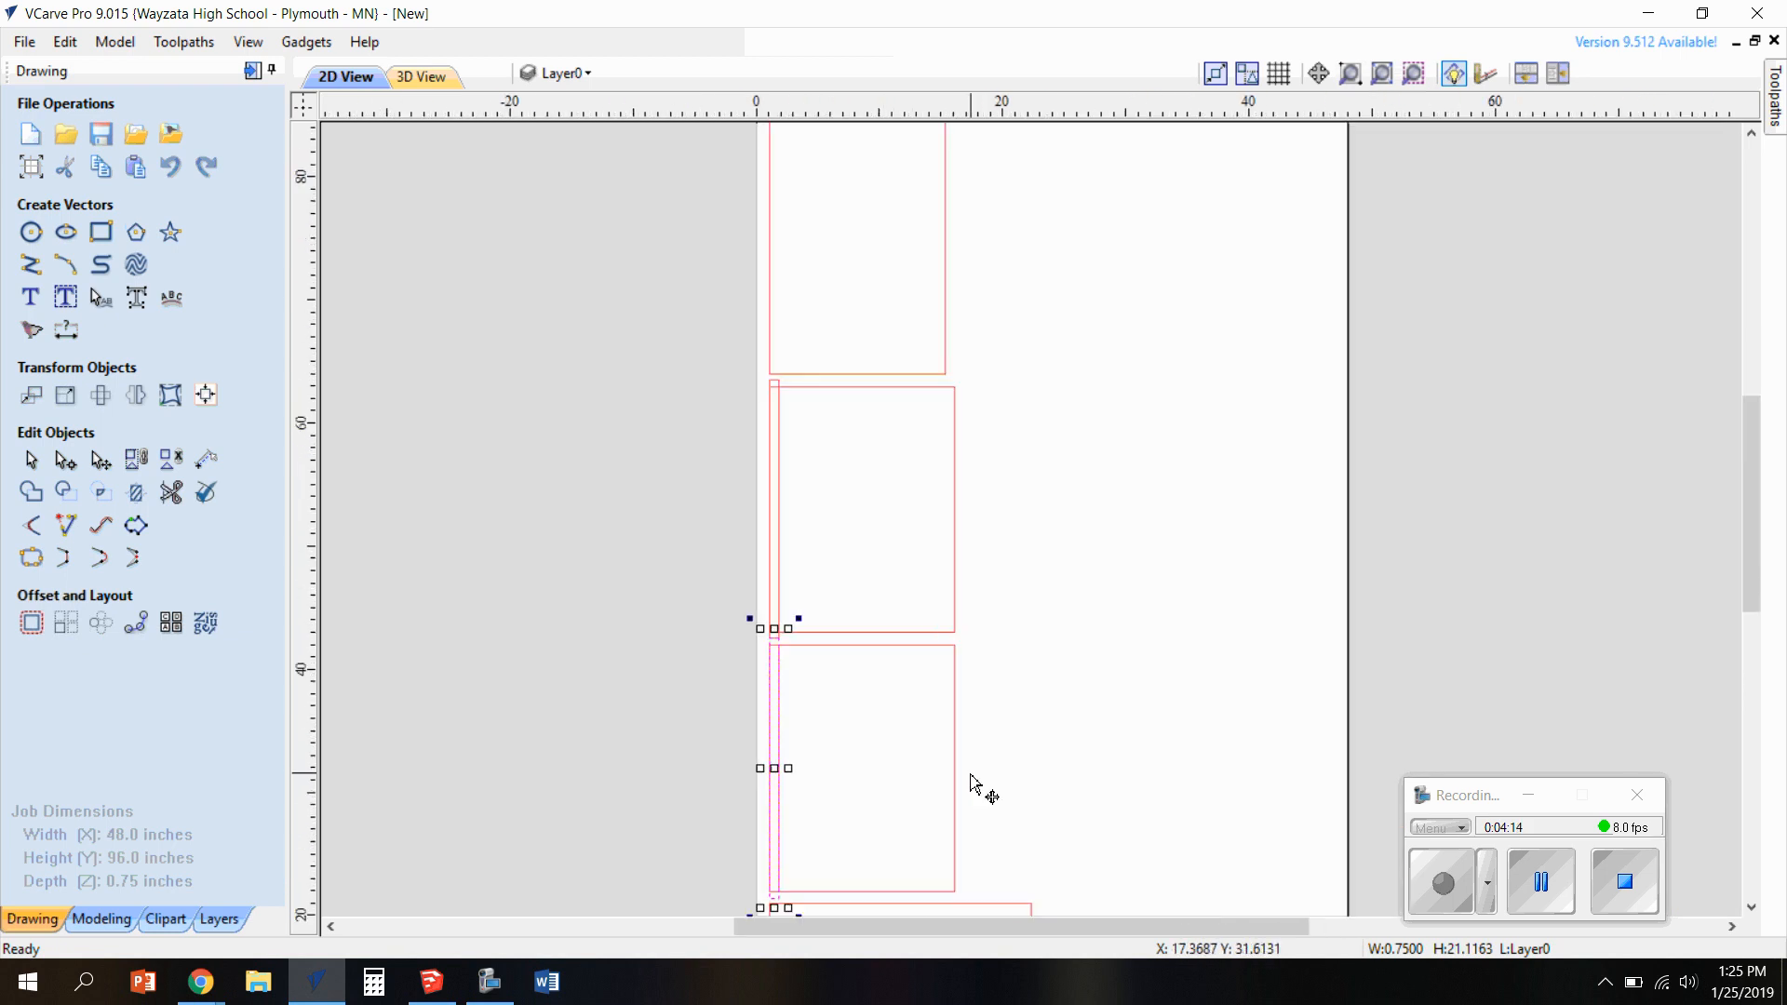
pyautogui.scroll(-3, 1029, 567)
pyautogui.moveTo(1767, 466); pyautogui.dragTo(1728, 507)
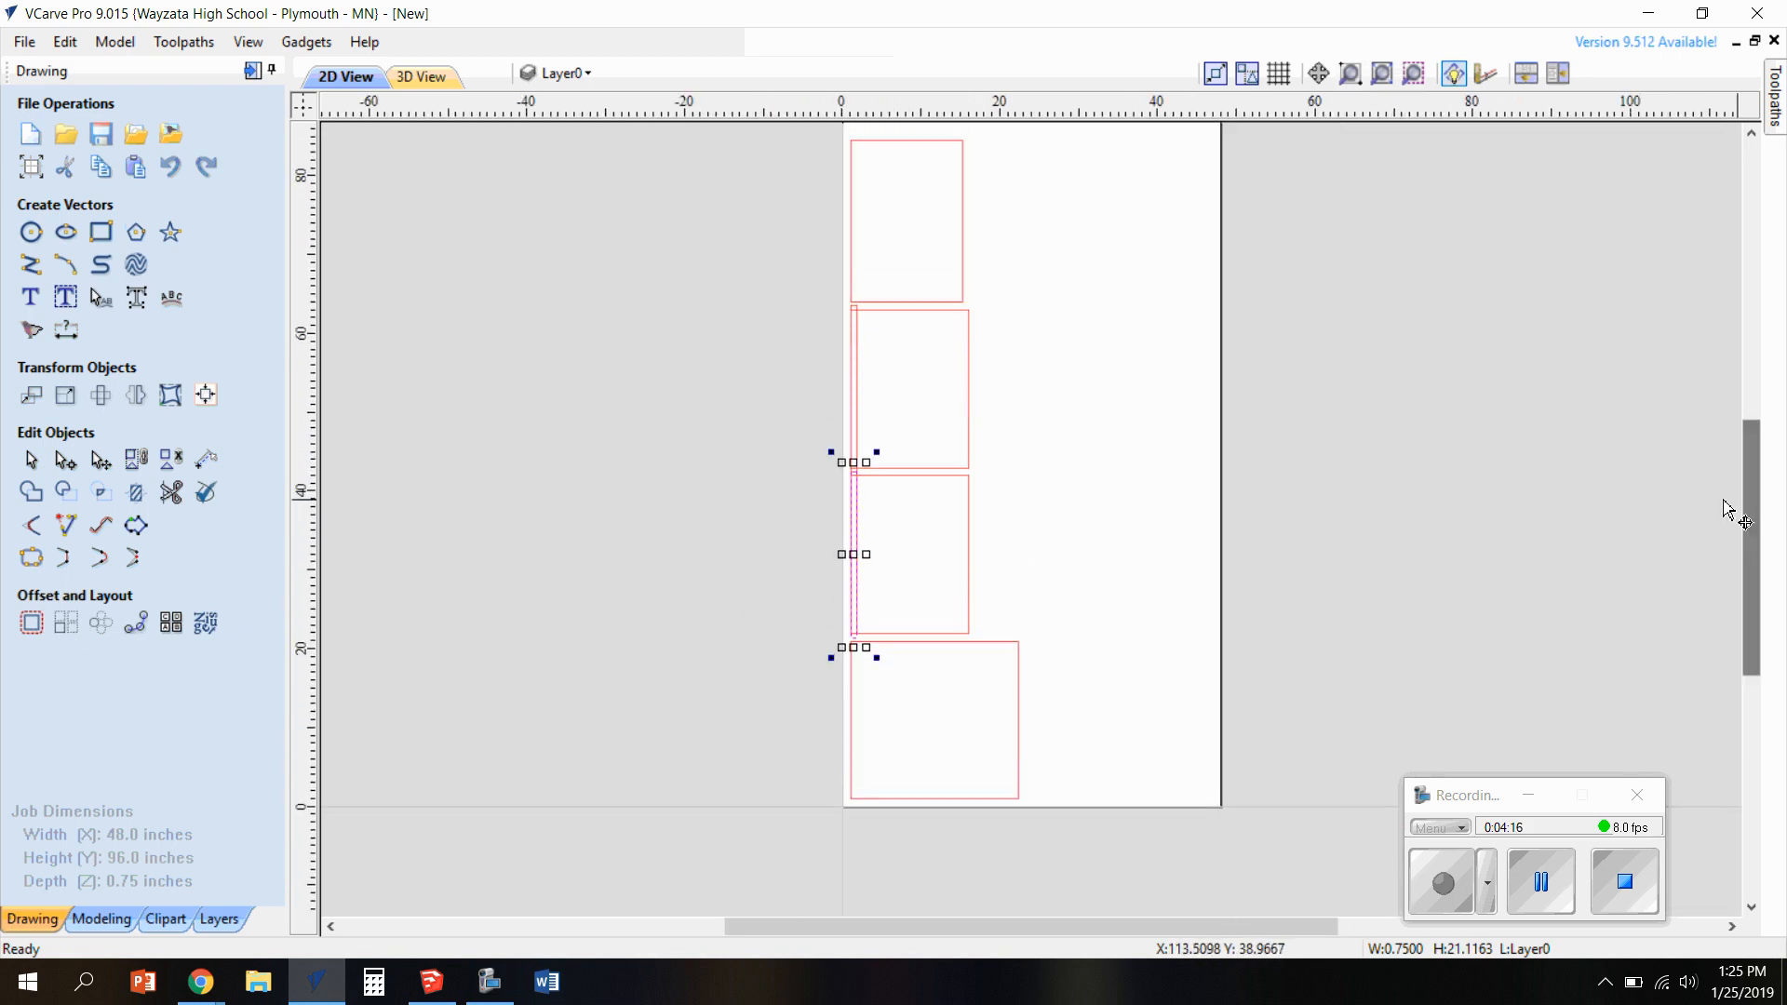
pyautogui.click(1113, 377)
pyautogui.scroll(6, 914, 475)
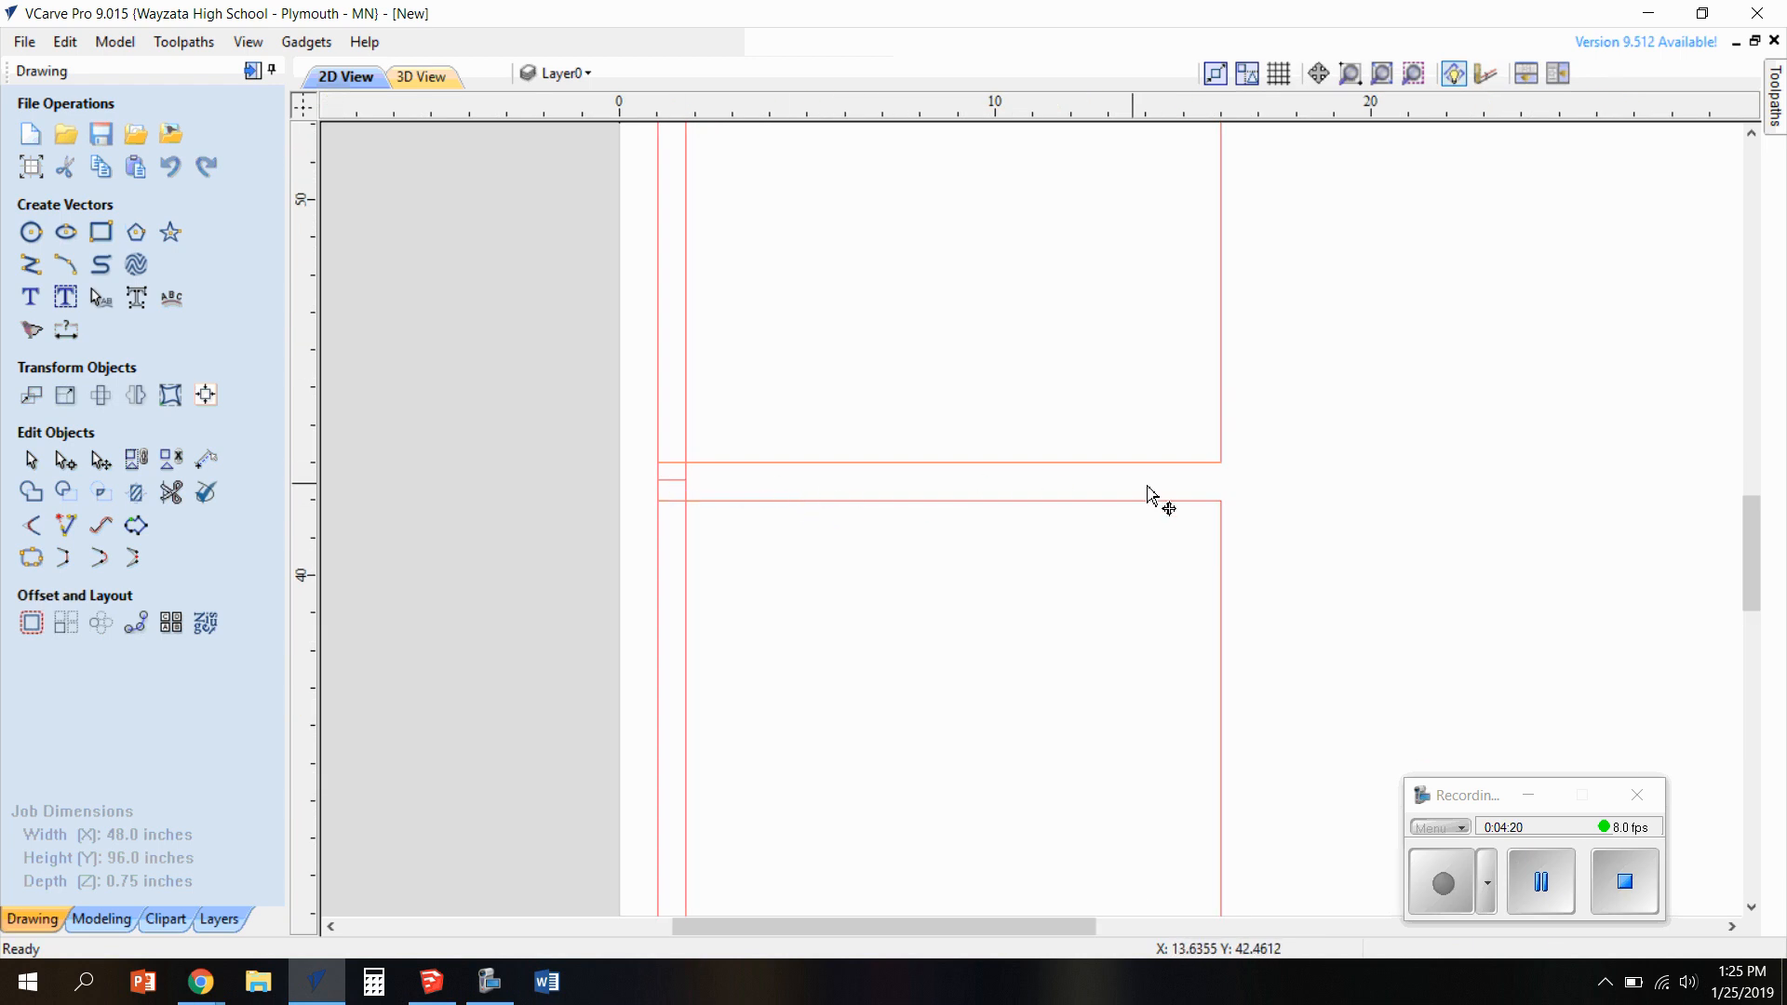
pyautogui.scroll(-6, 1048, 502)
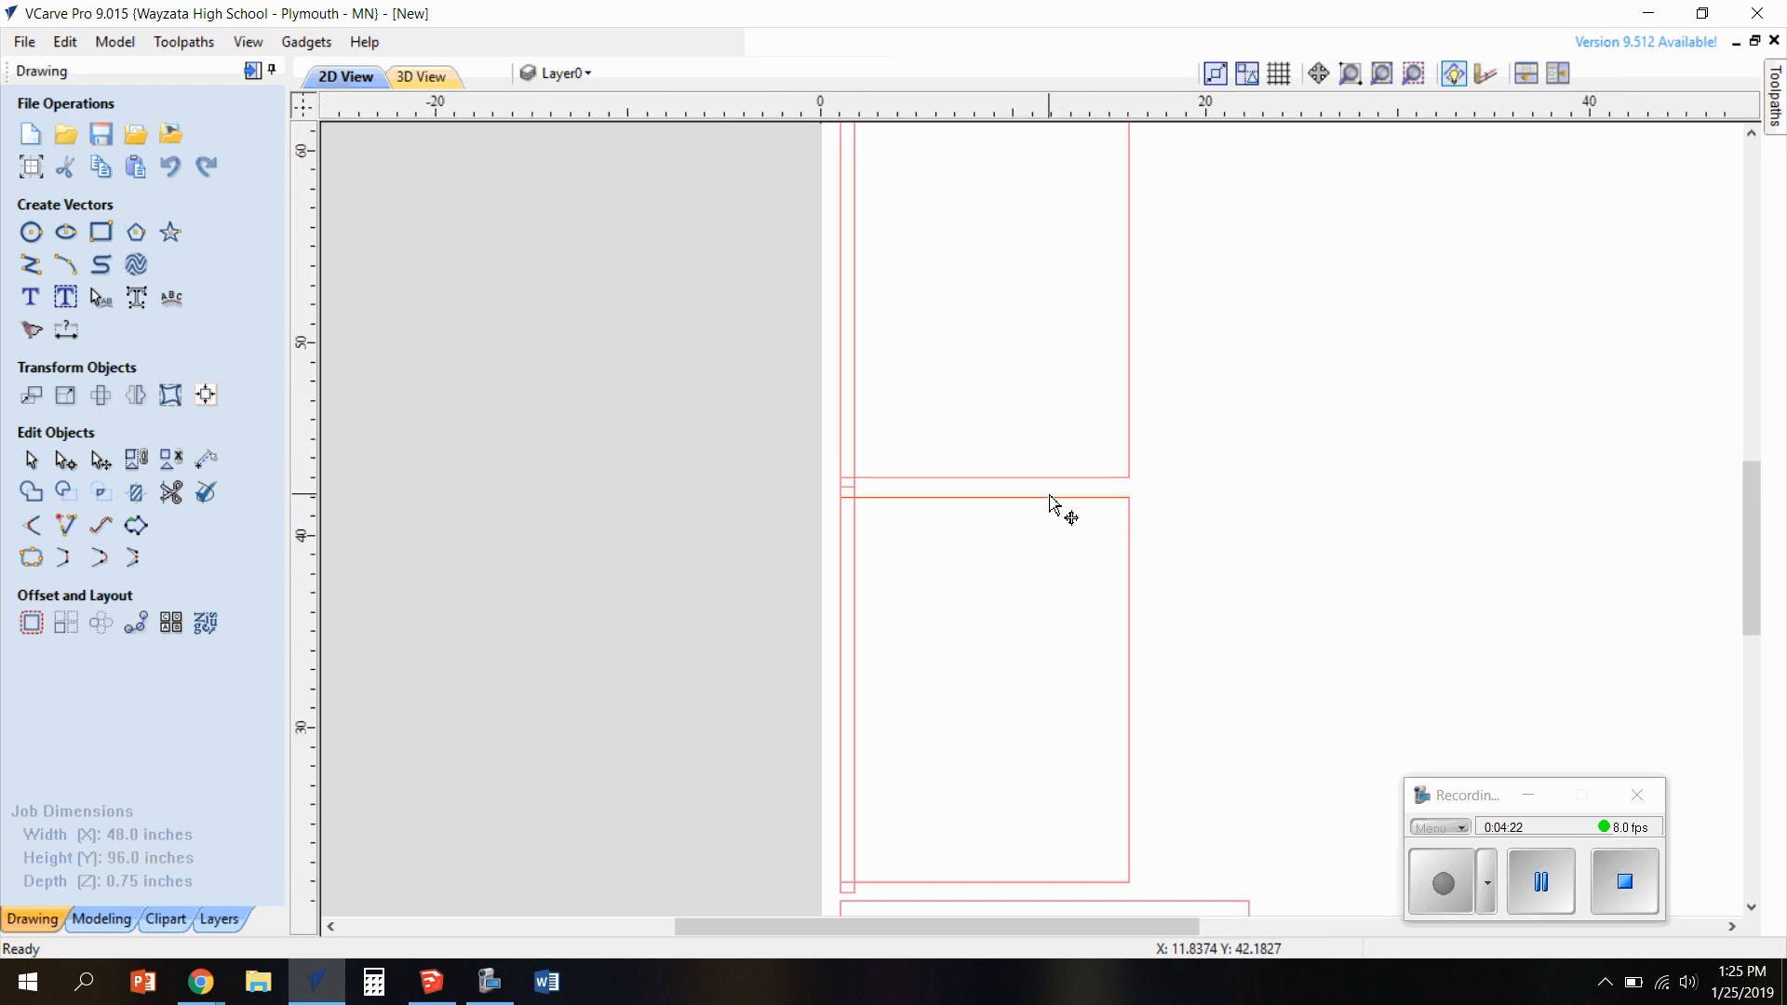
# Start a pocket toolpath on both panels' narrow dado rectangles and set its cut depth to 0.375 inches
pyautogui.scroll(-1, 1010, 318)
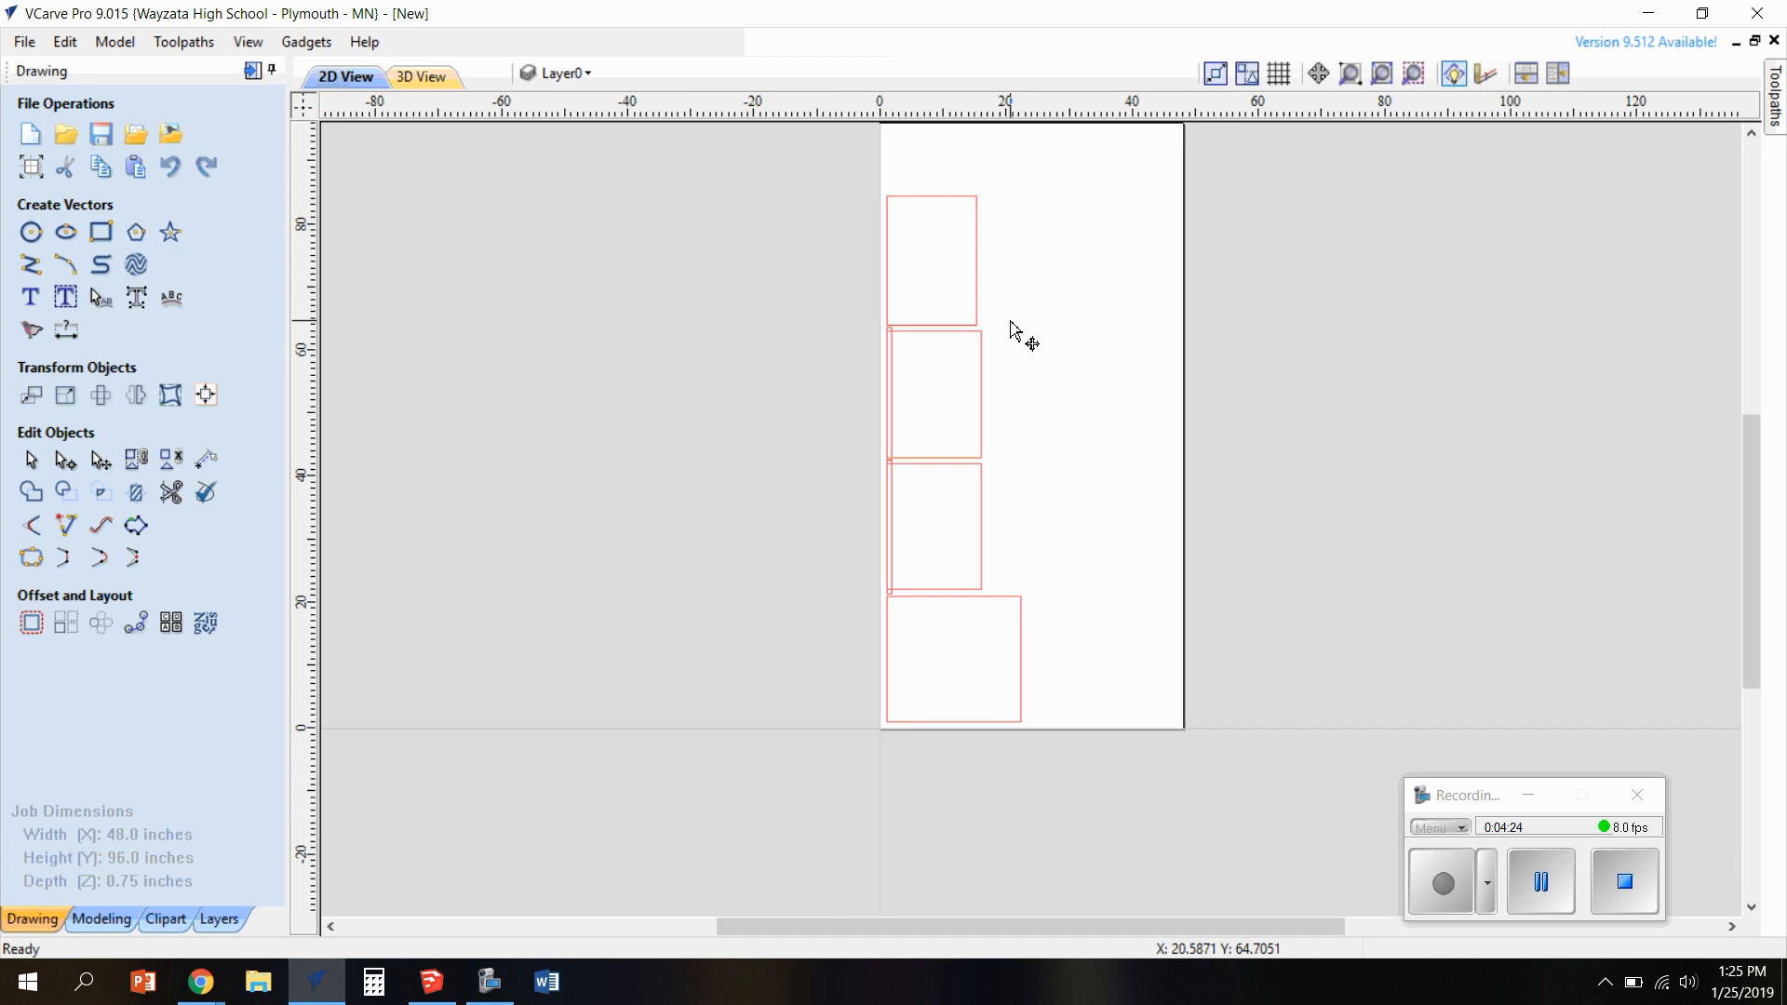
pyautogui.moveTo(1750, 504); pyautogui.dragTo(1747, 481)
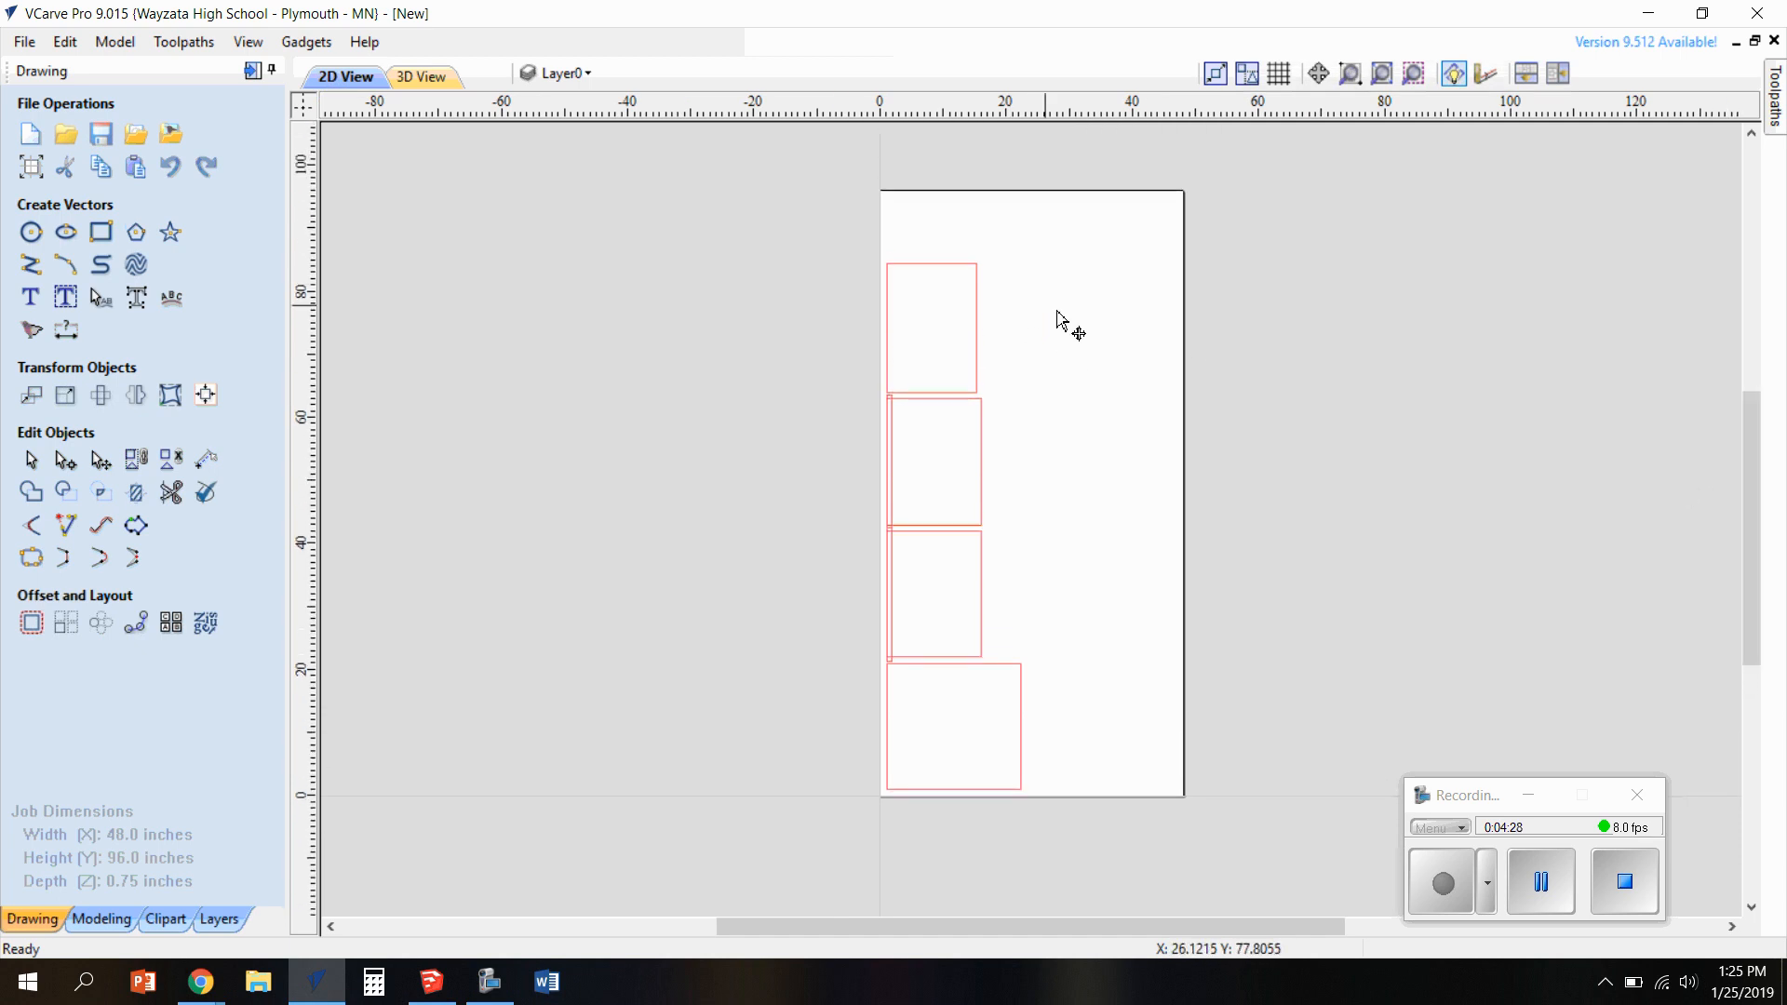
pyautogui.scroll(2, 895, 513)
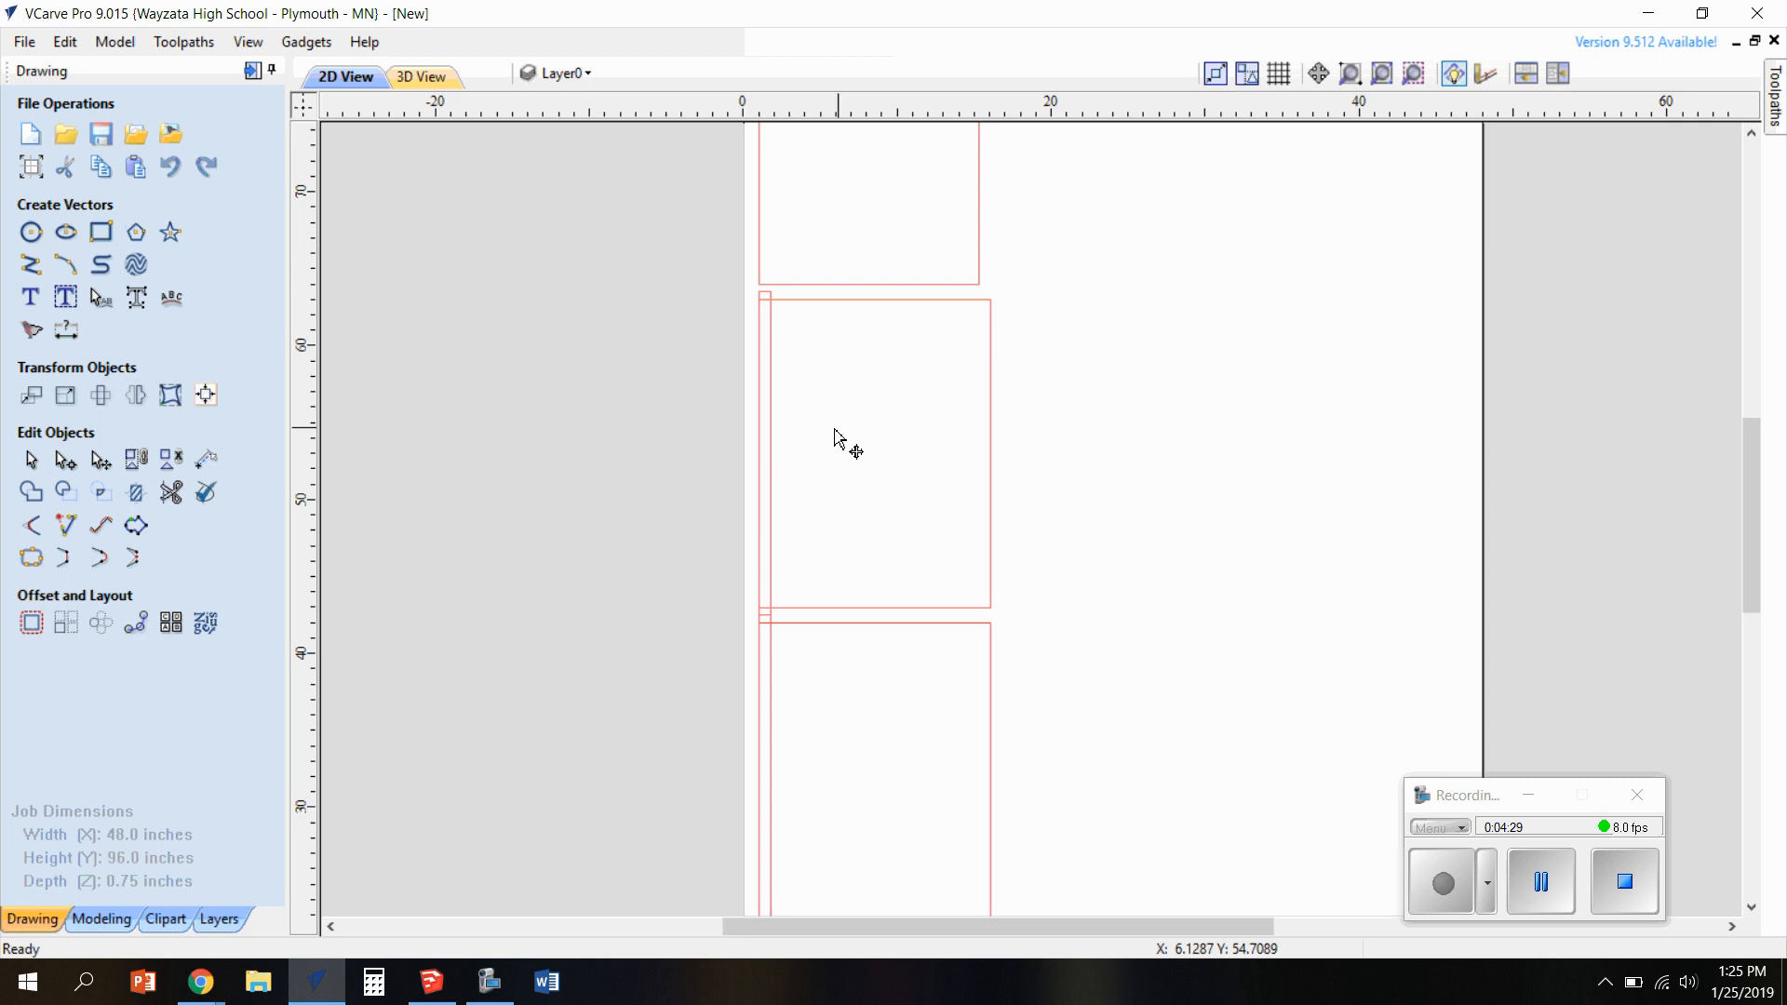
pyautogui.click(768, 435)
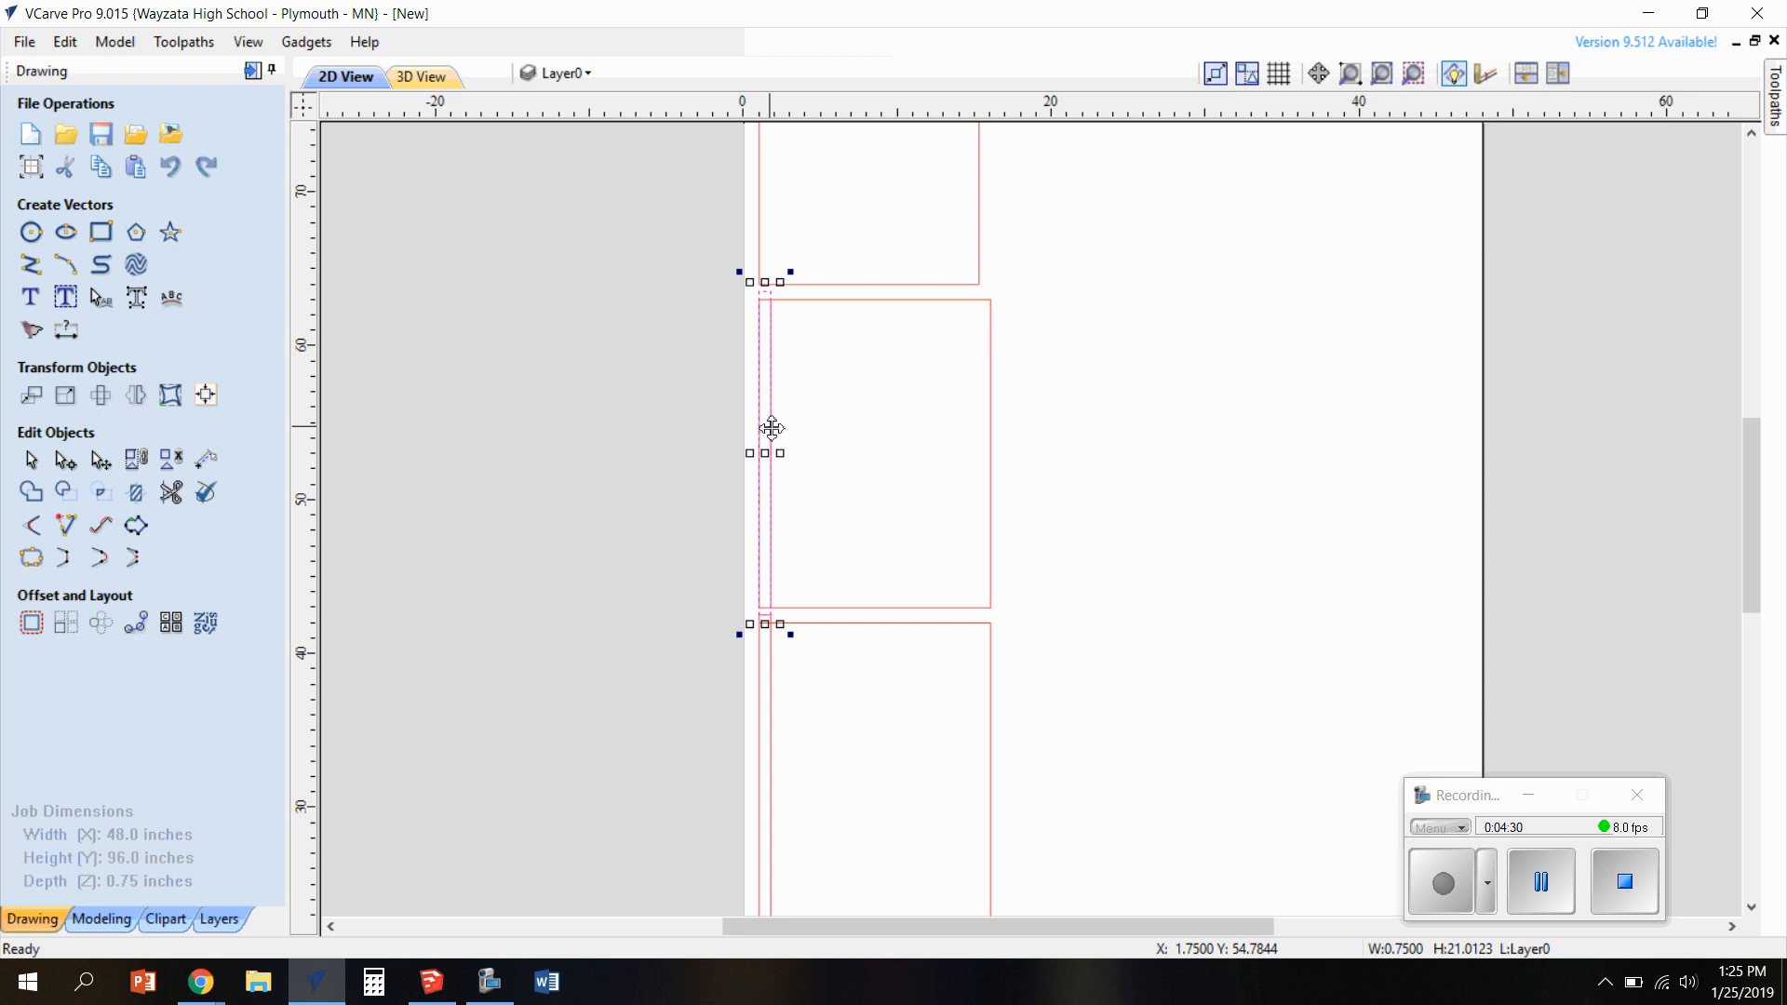
pyautogui.keyDown('shift'); pyautogui.click(771, 734); pyautogui.keyUp('shift')
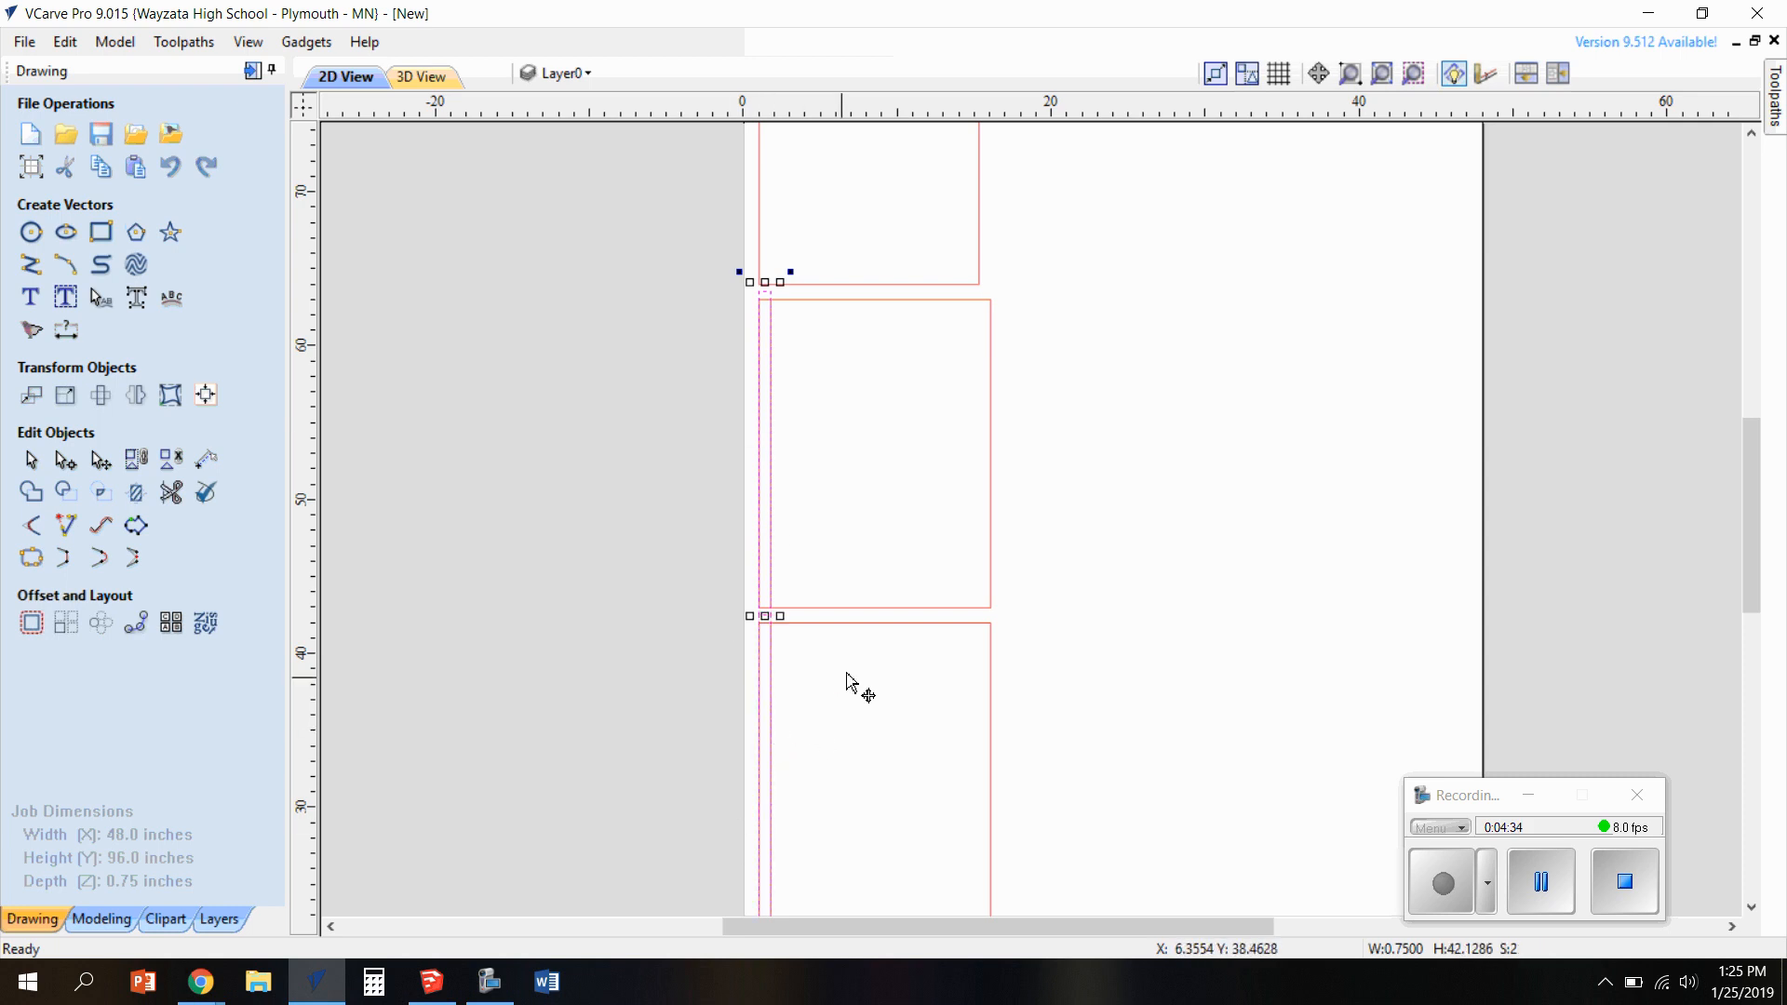
pyautogui.moveTo(1779, 93)
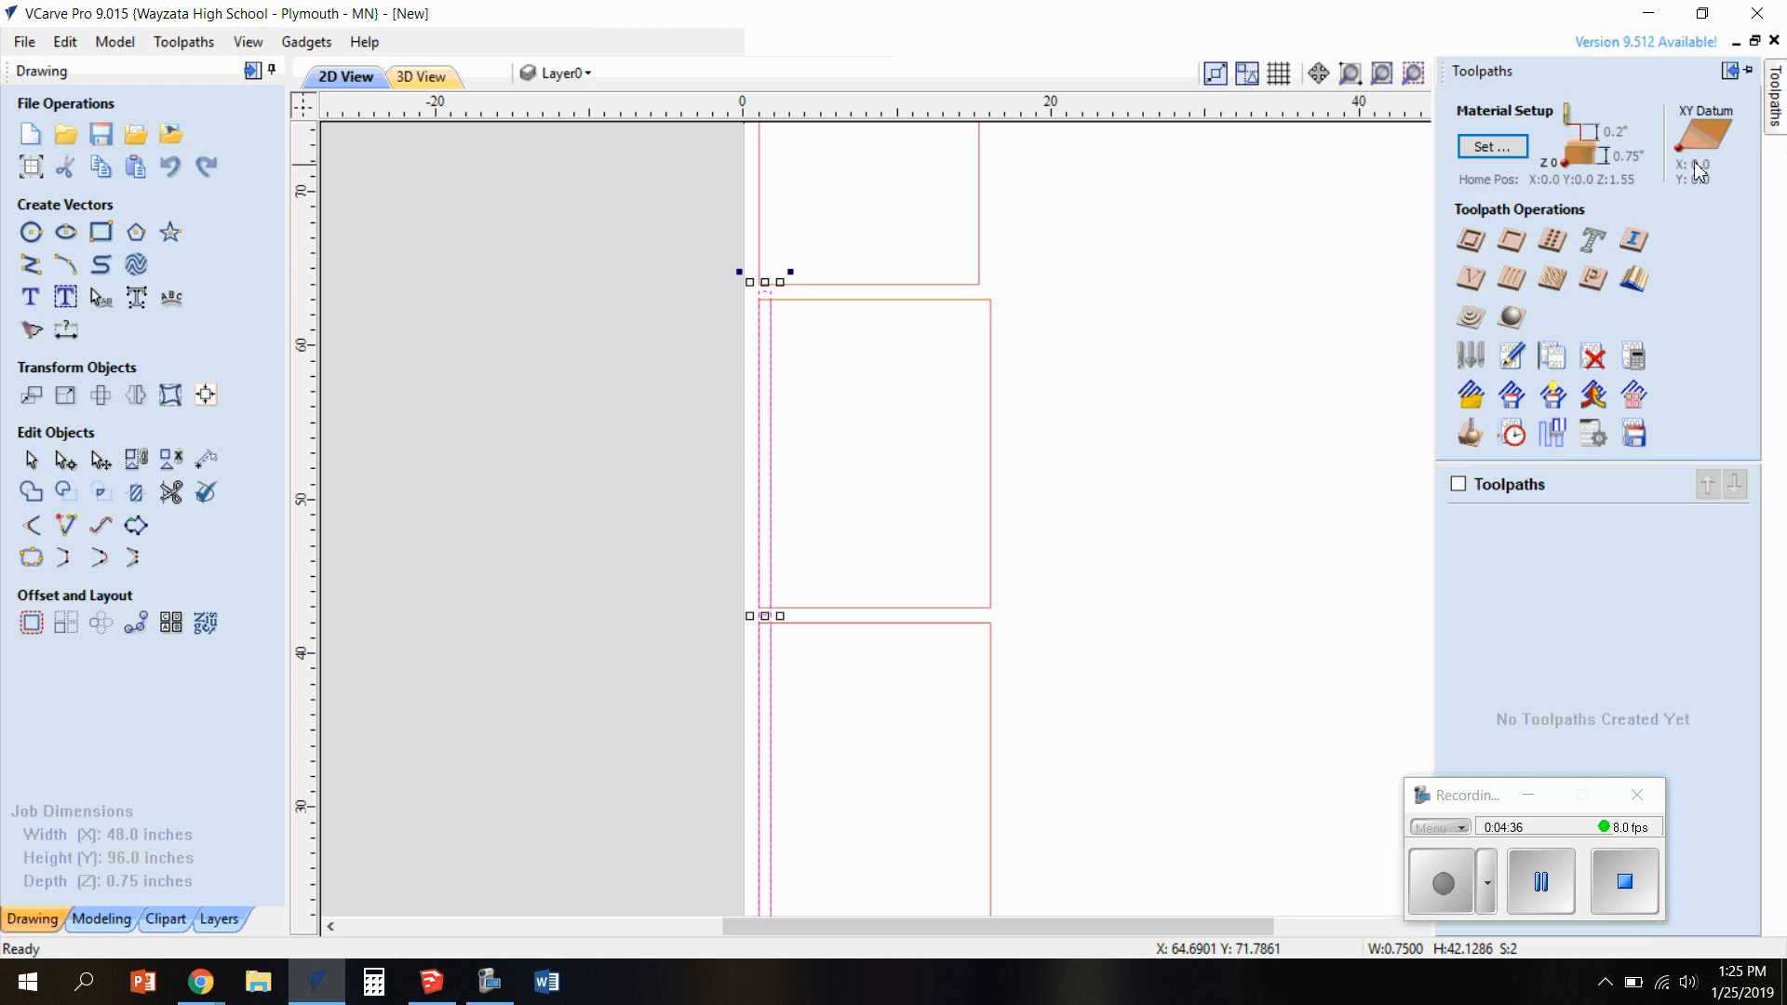
pyautogui.click(1513, 244)
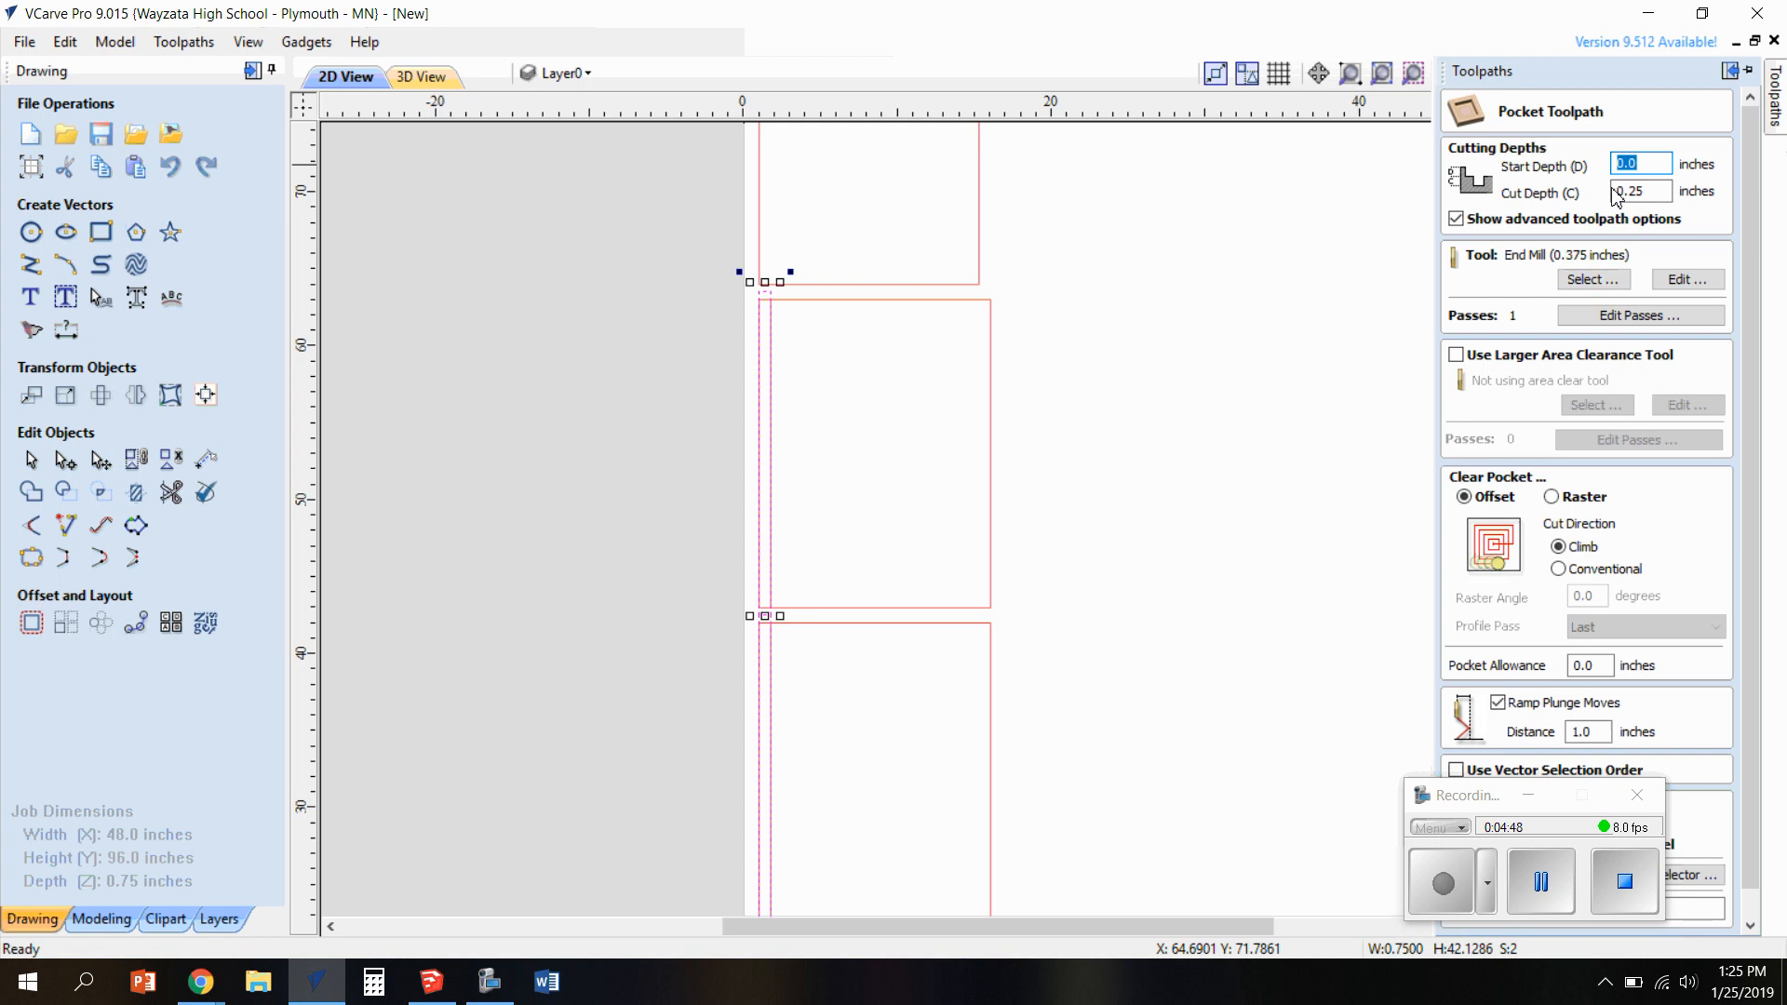
pyautogui.click(1662, 196)
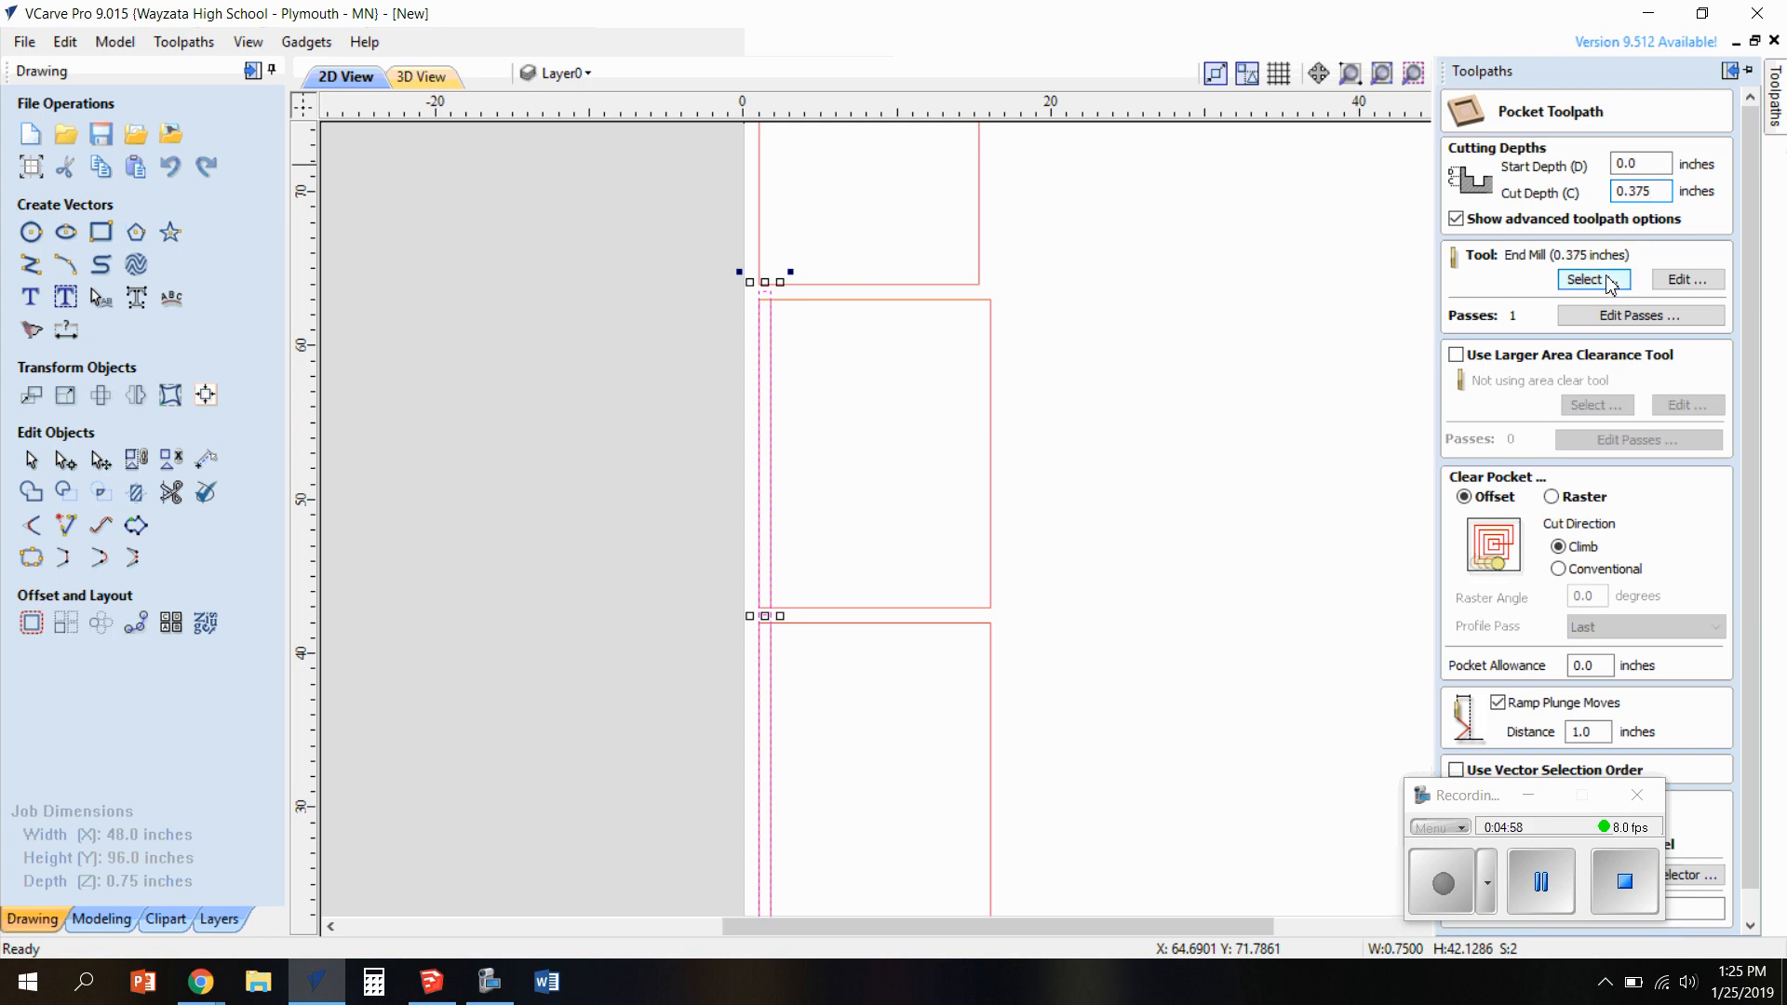
# Add a new tool of type End Mill to the tool database and choose End Mill (0.375 inches) for the pocket
pyautogui.click(1593, 279)
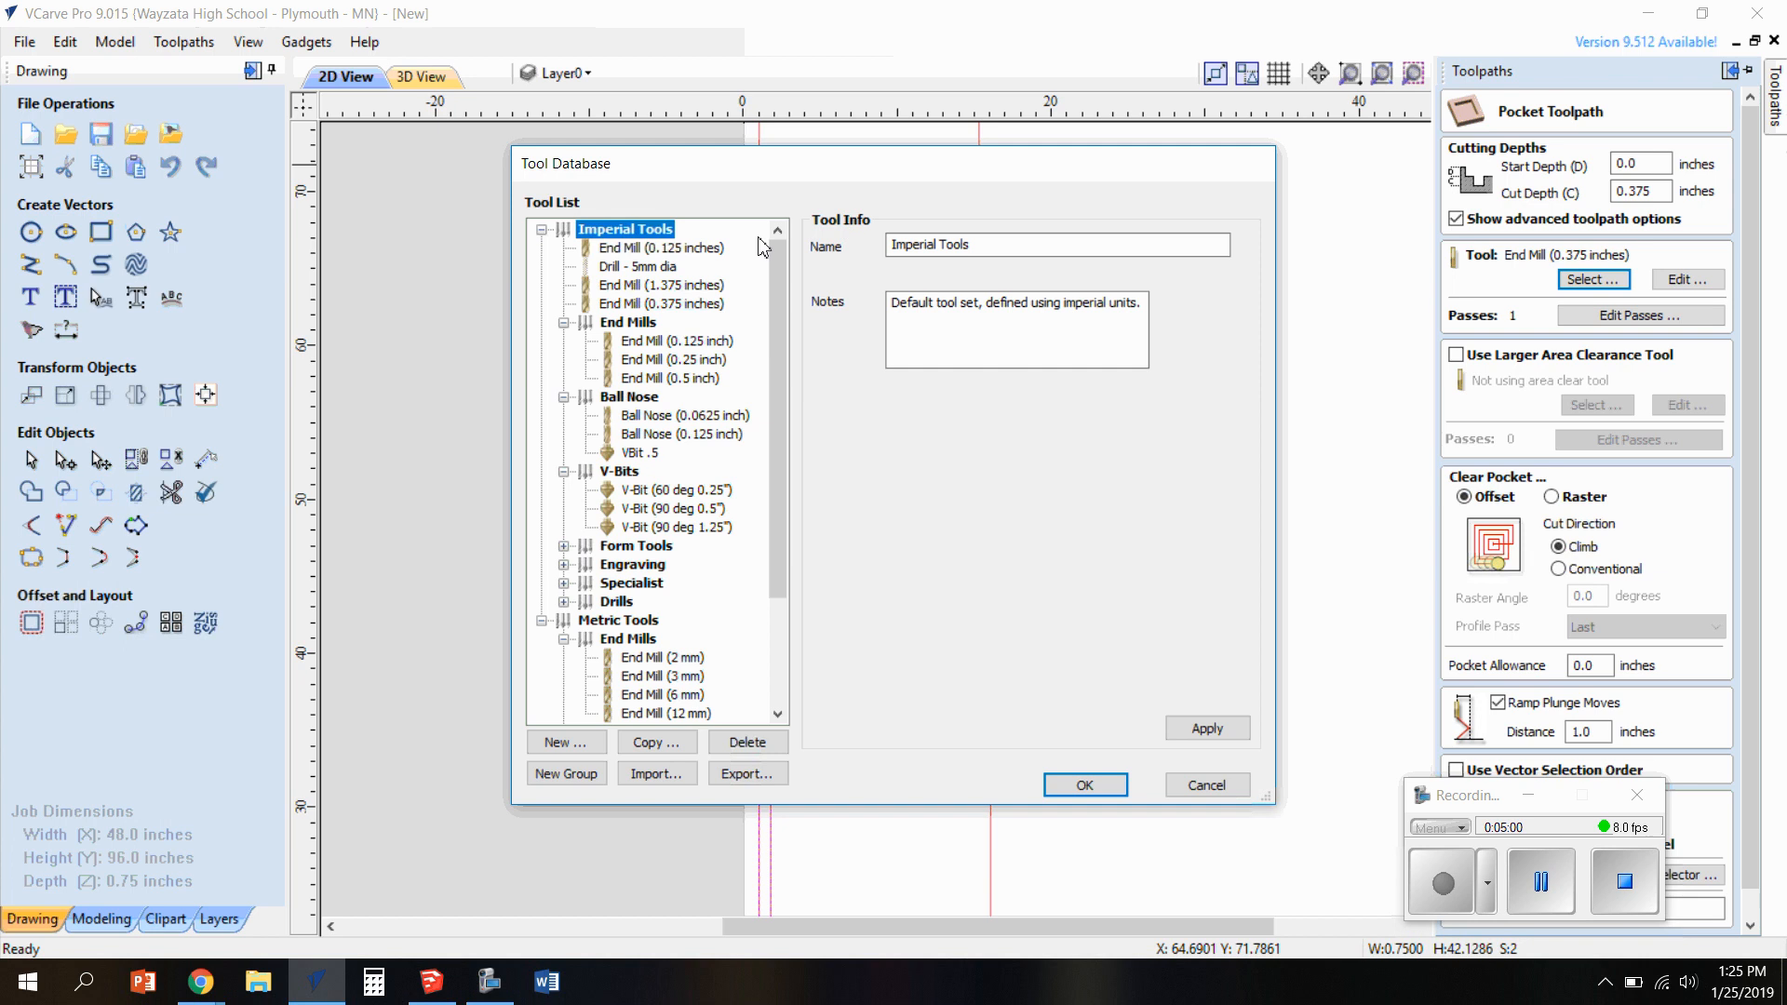
pyautogui.click(696, 305)
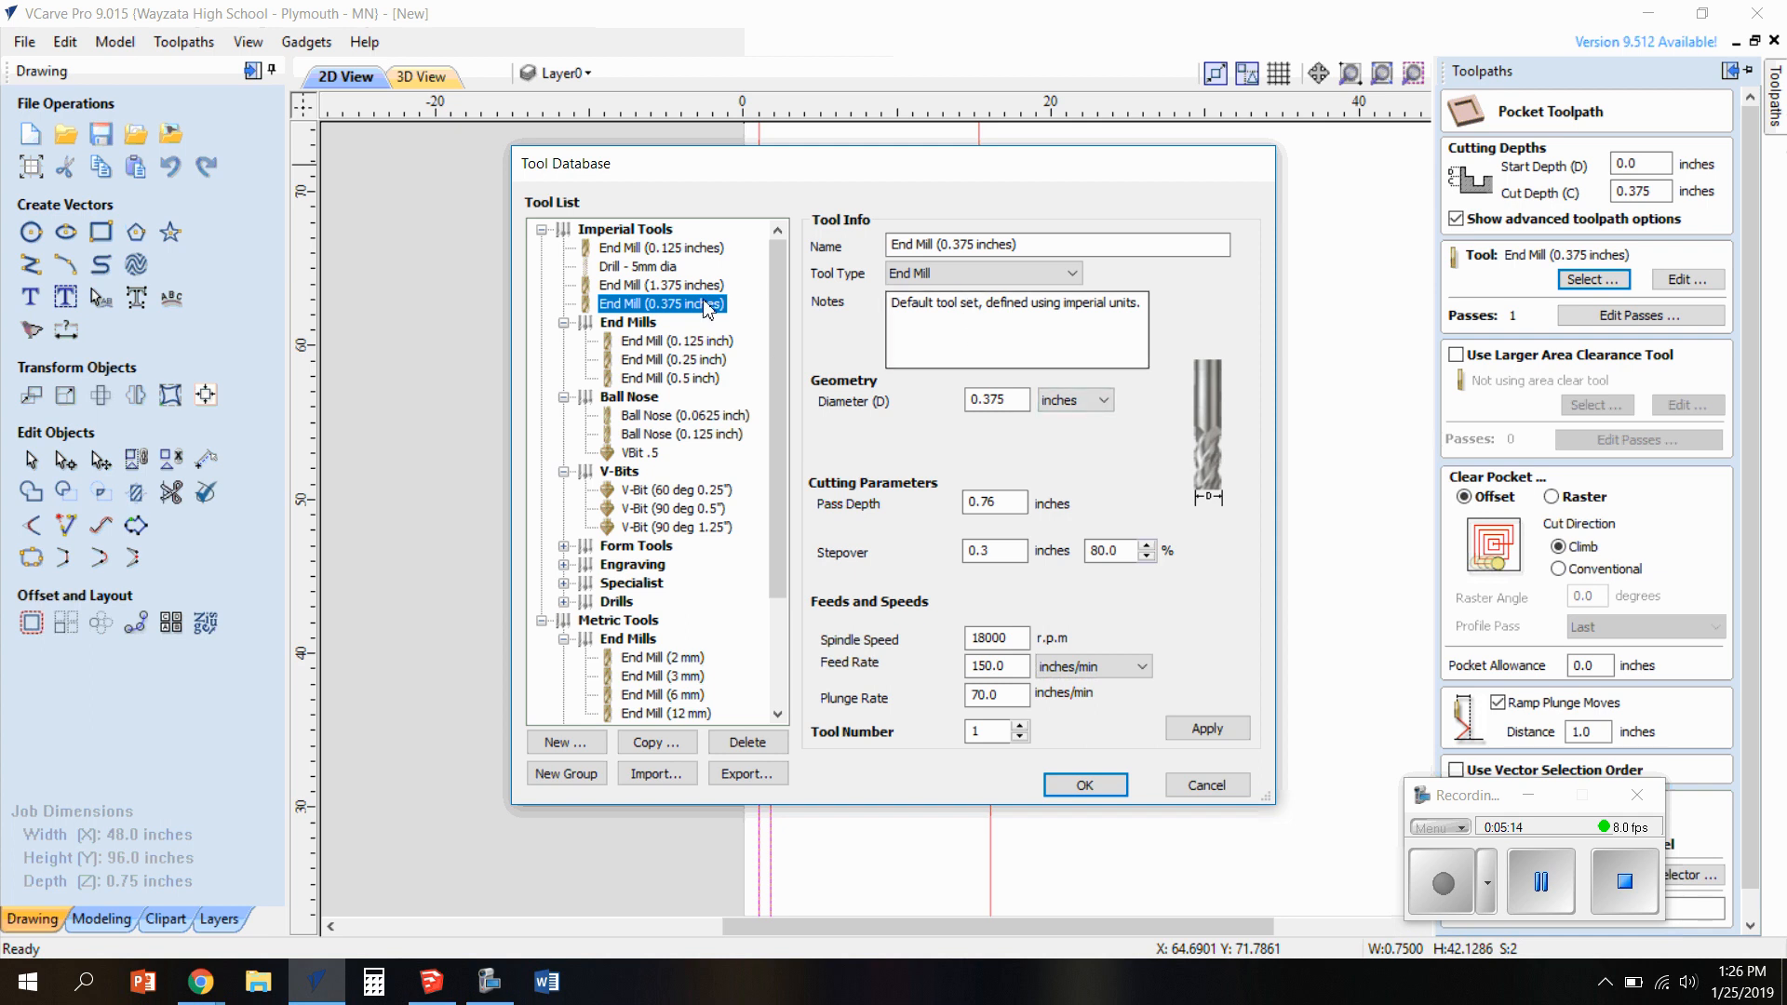
pyautogui.click(588, 745)
pyautogui.click(940, 272)
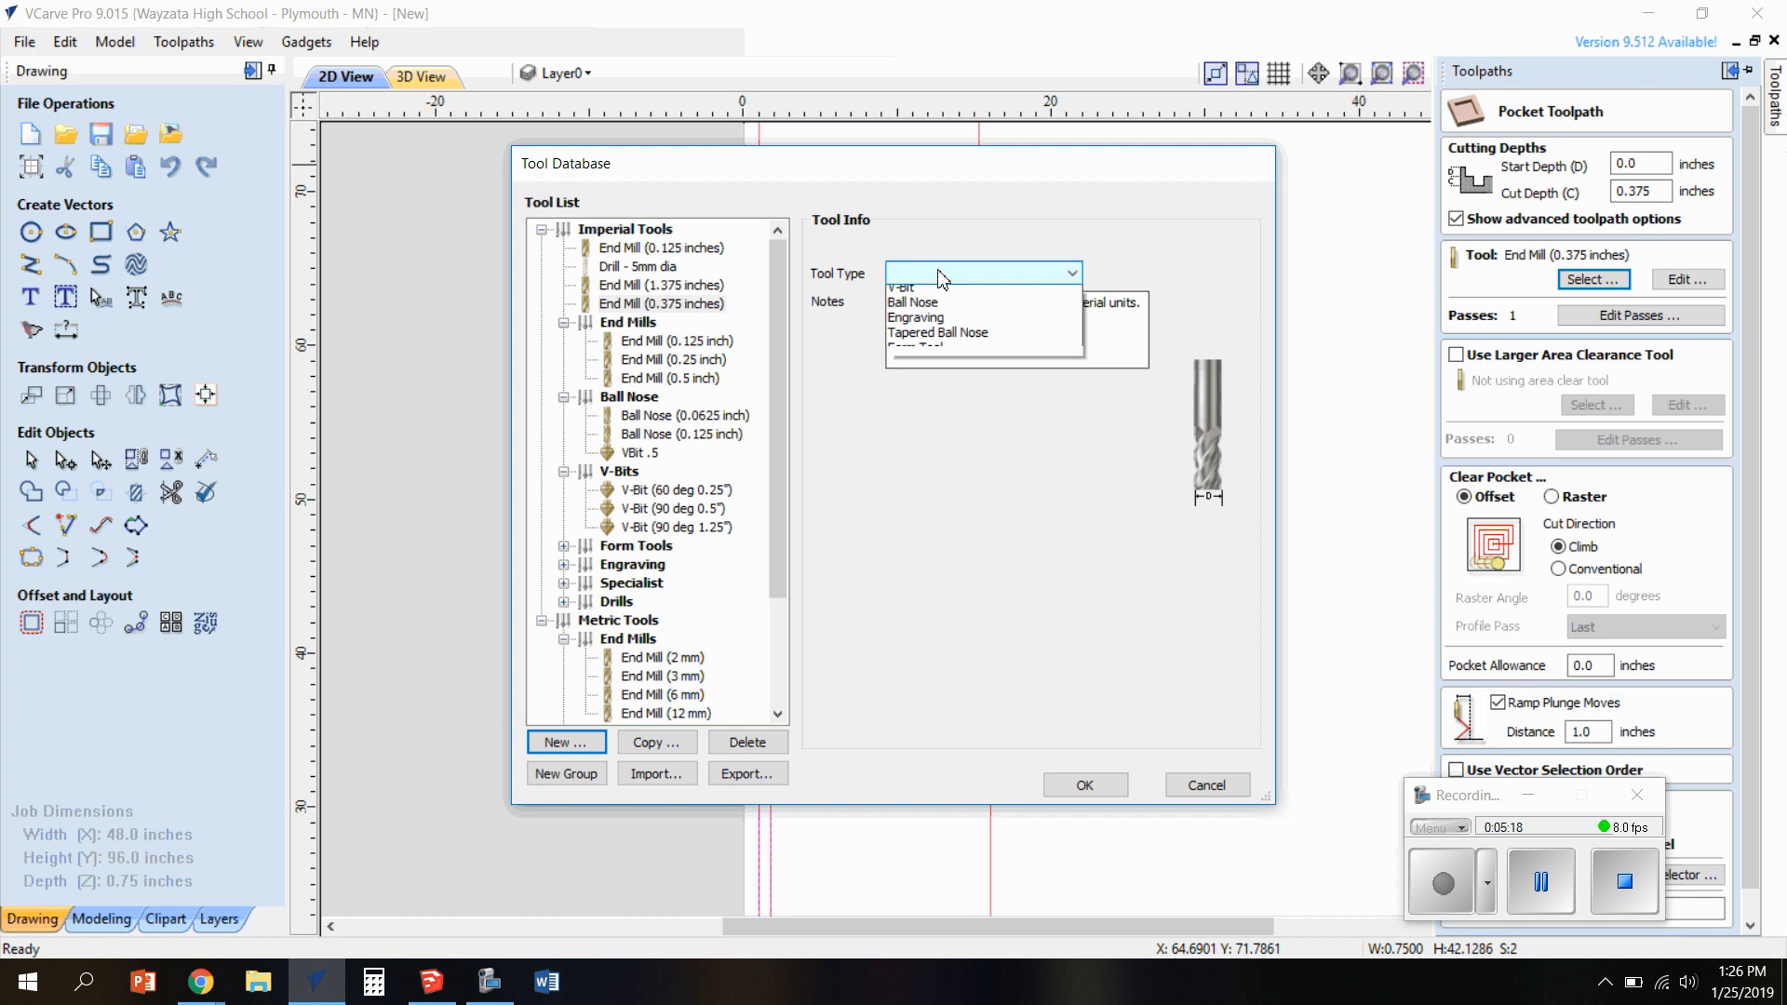
pyautogui.click(943, 294)
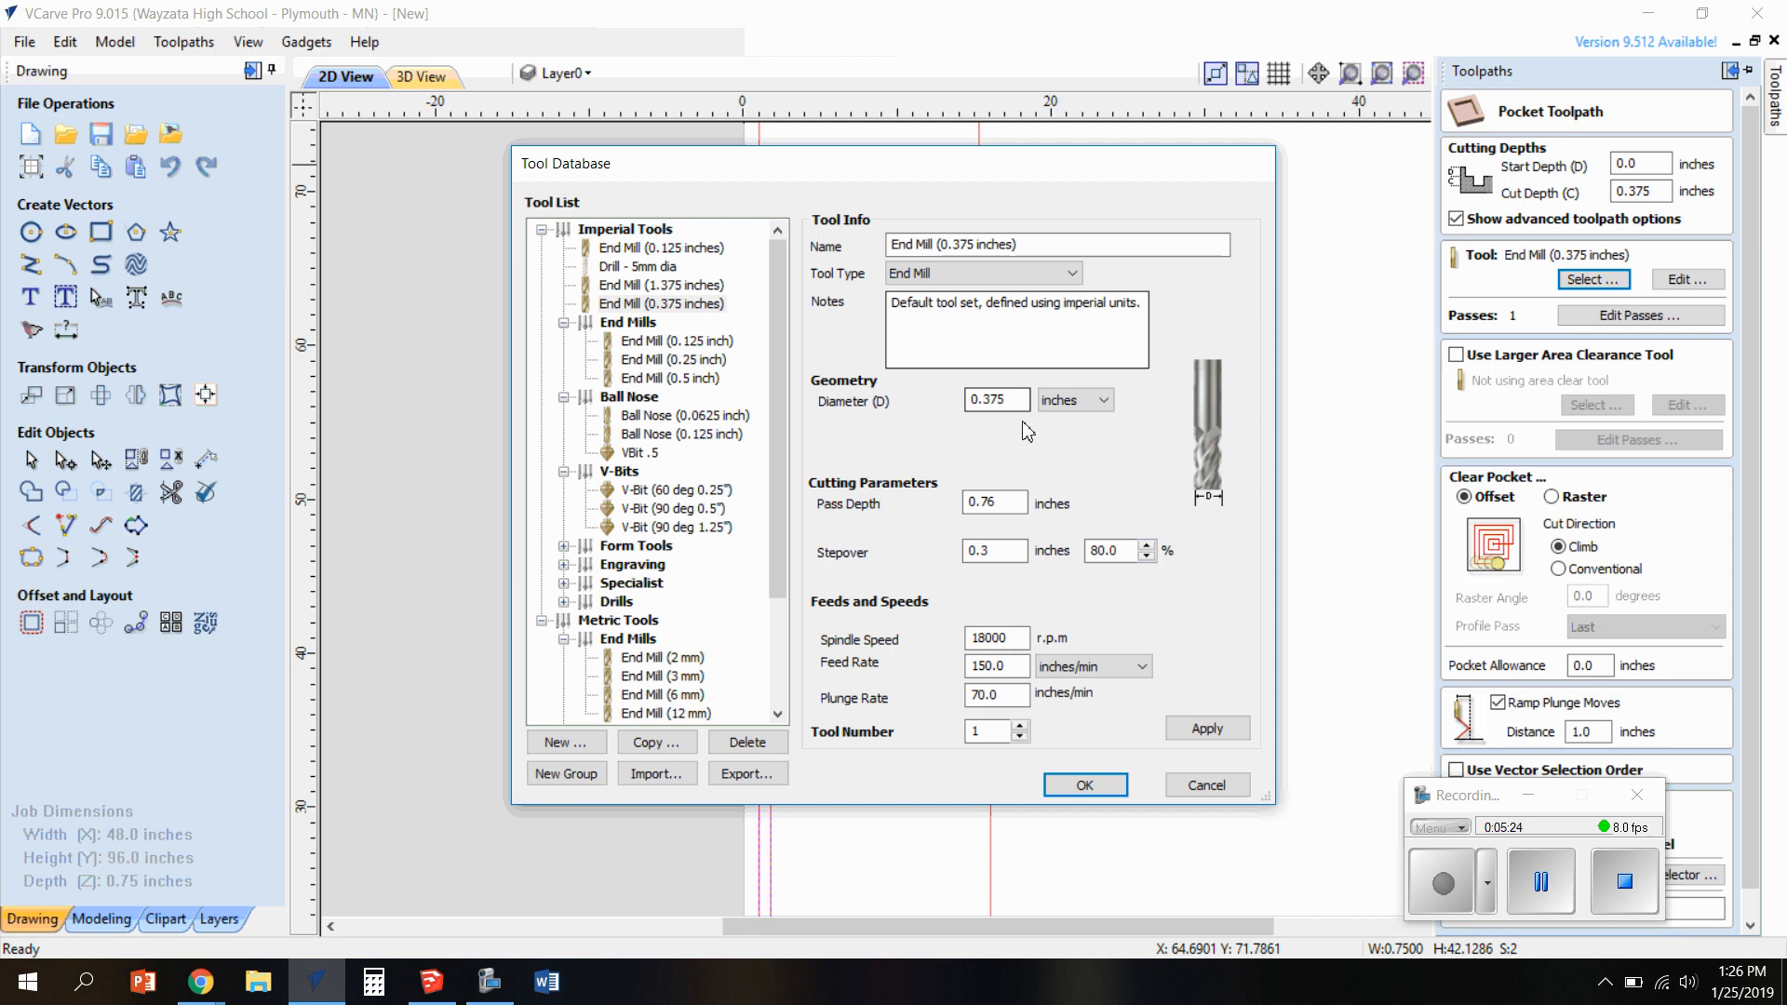
pyautogui.doubleClick(684, 312)
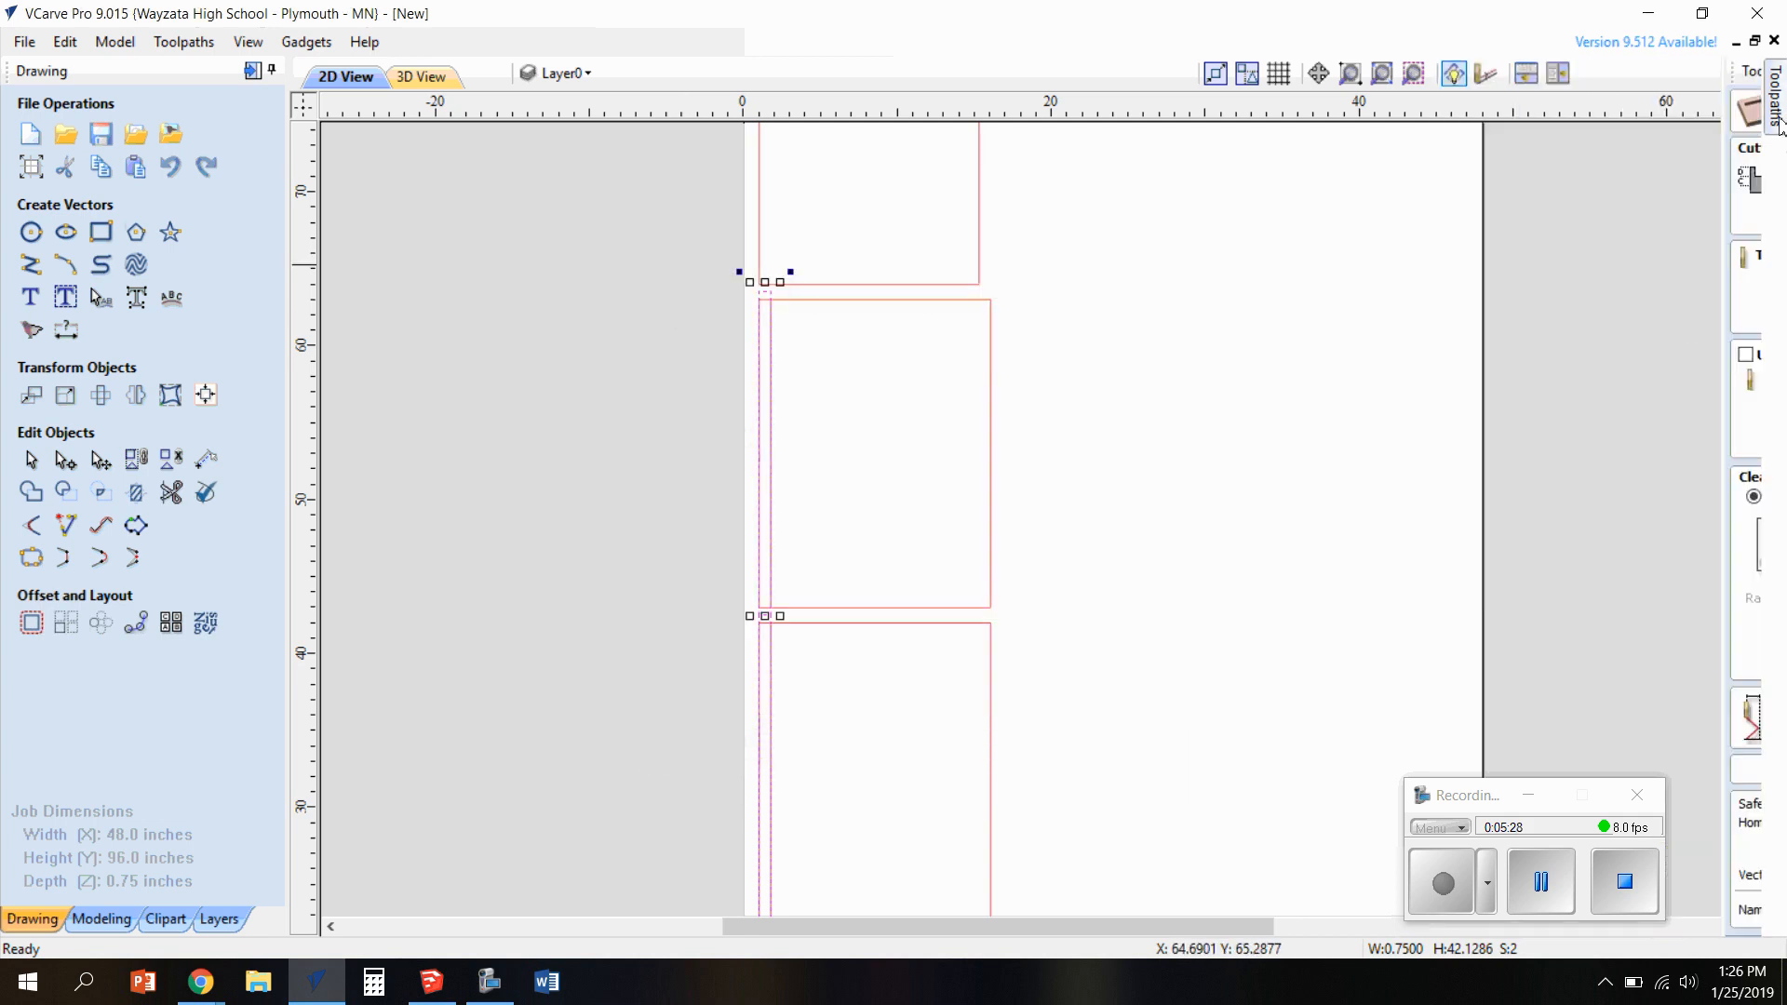
# Apply a feed rate of 150 inches/min to the End Mill (0.375 inches) in the tool database and accept it for the pocket
pyautogui.moveTo(1777, 125)
pyautogui.click(1592, 279)
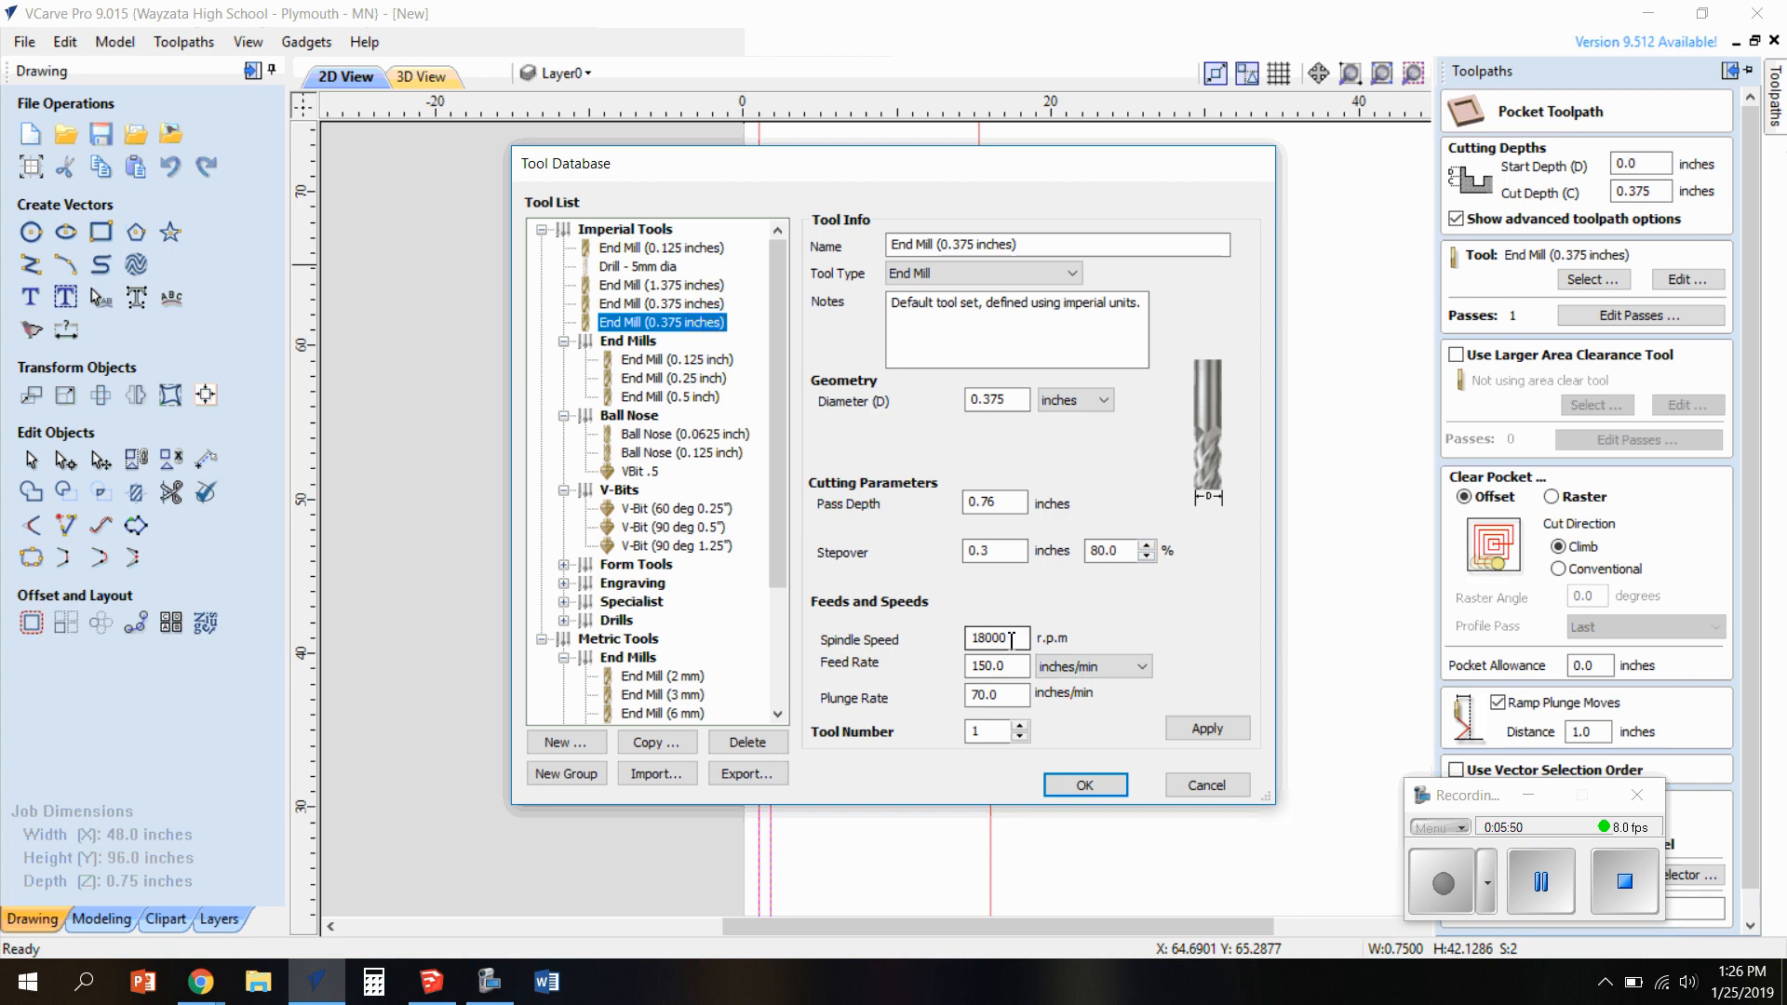
pyautogui.click(1009, 667)
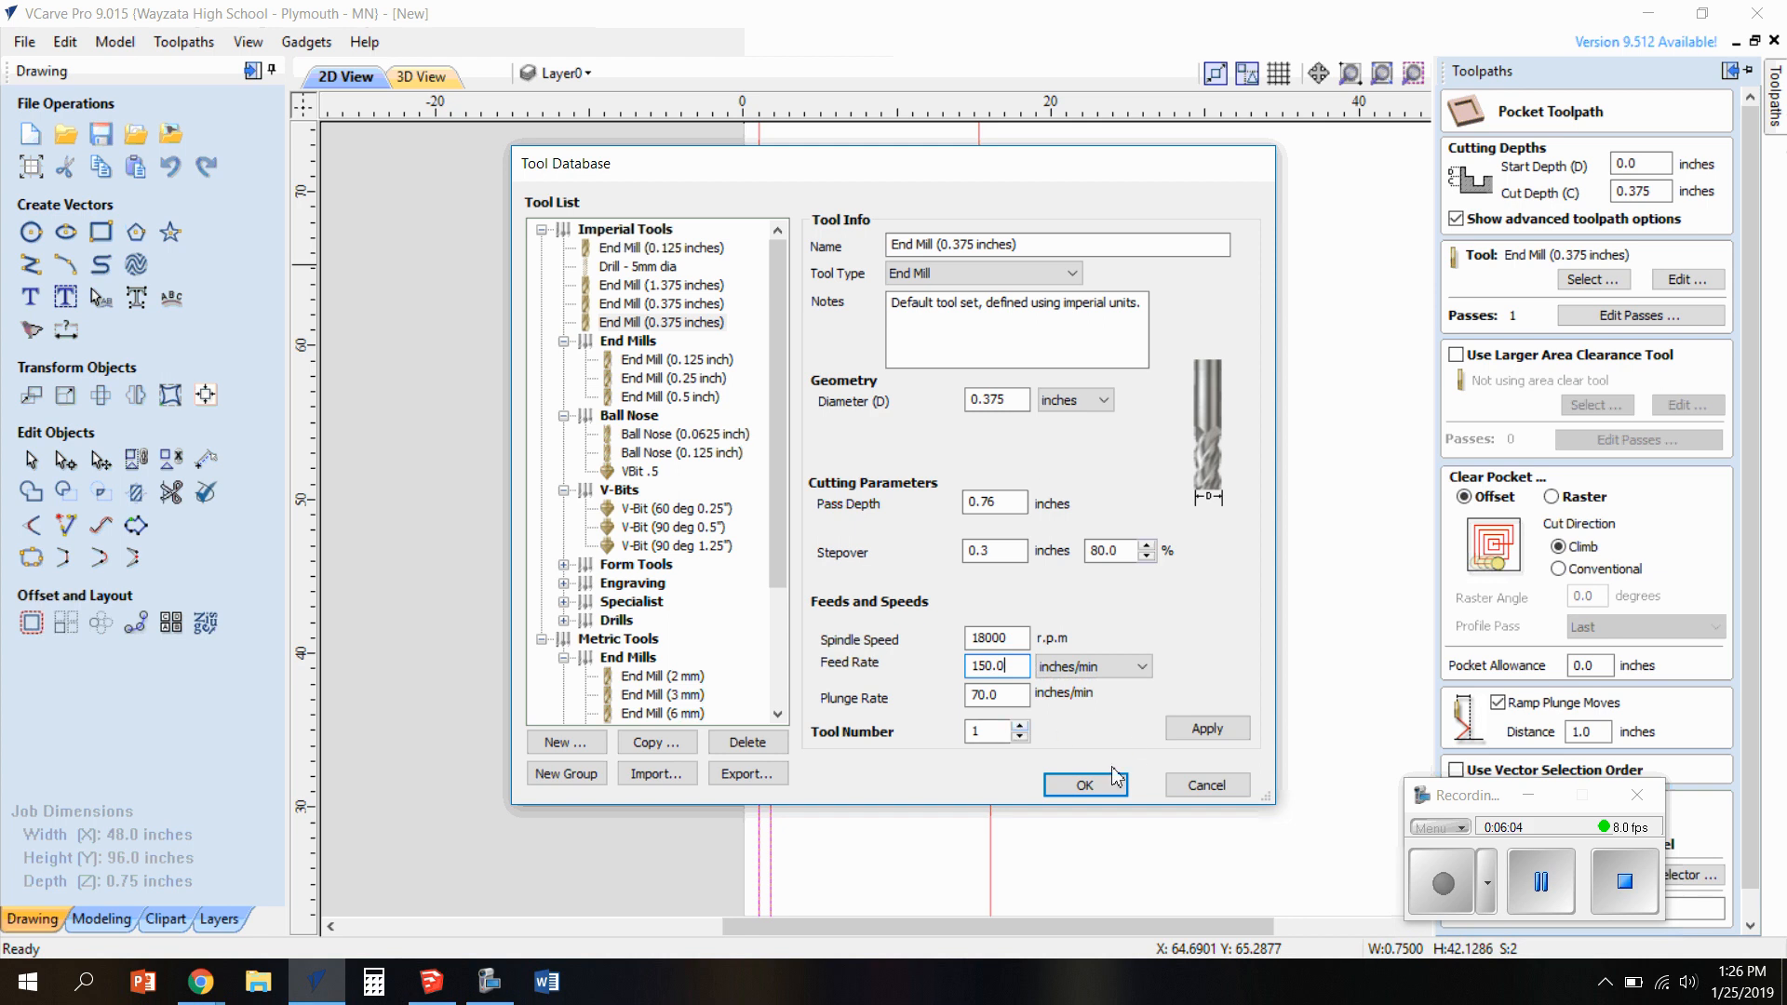
pyautogui.click(1202, 729)
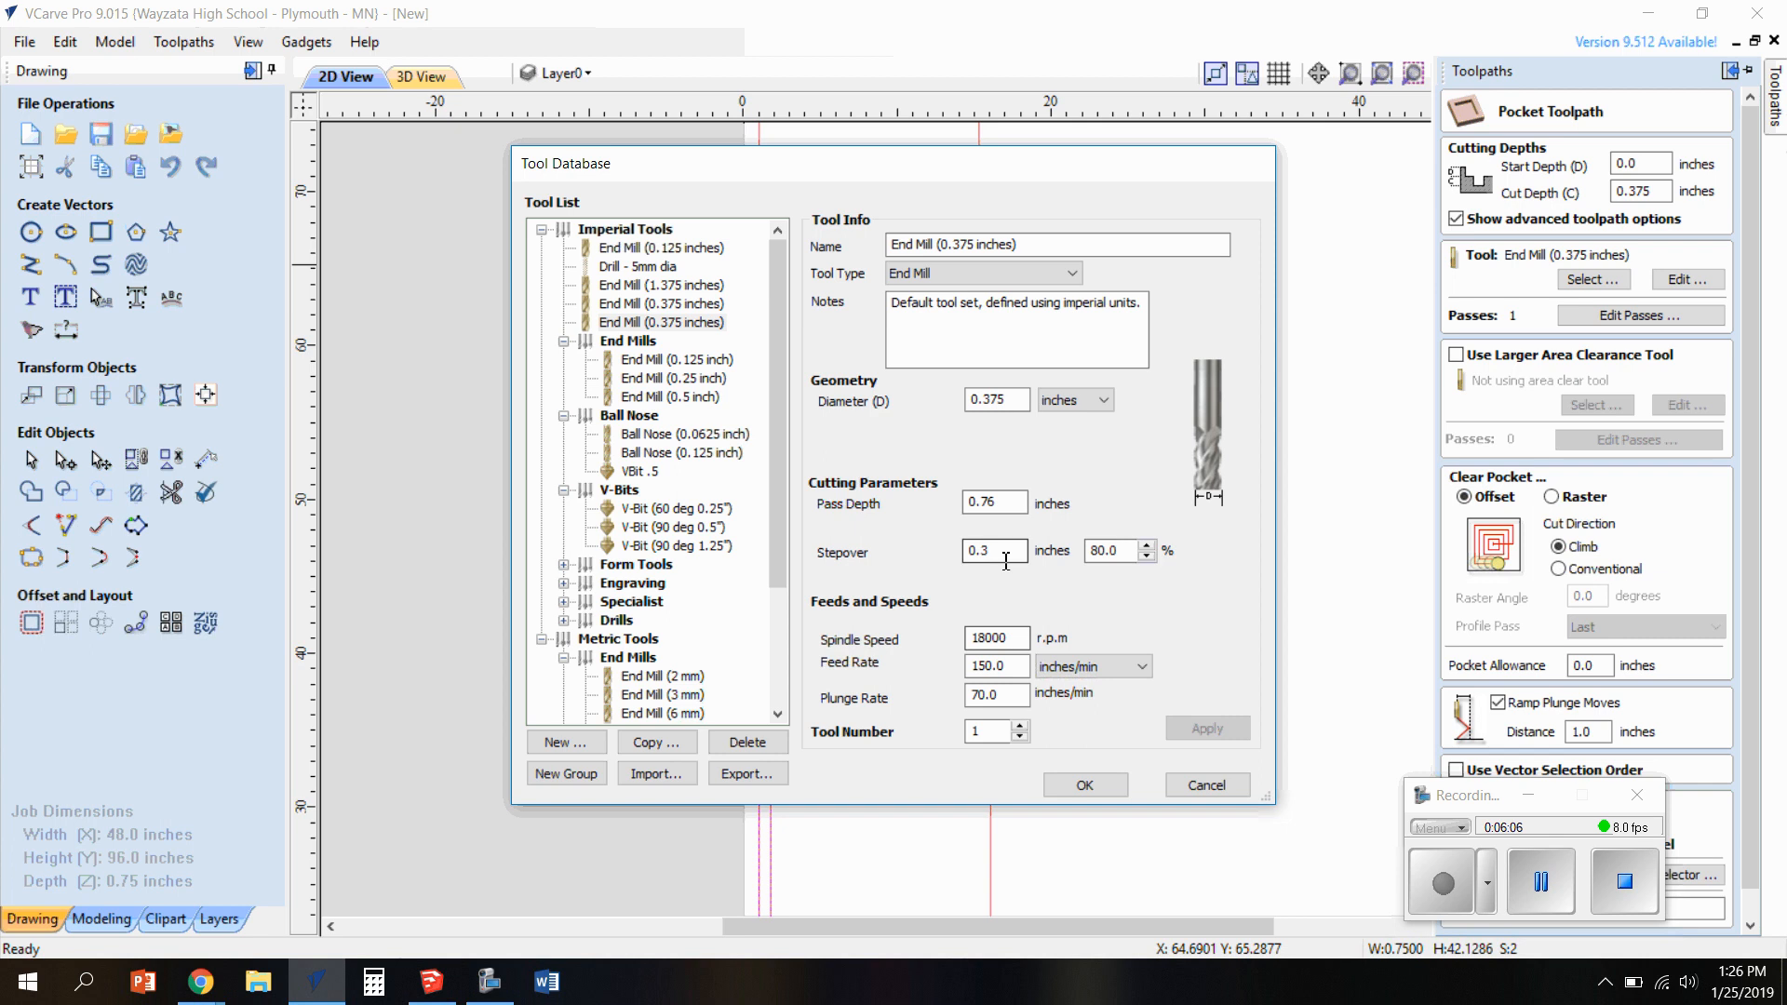
pyautogui.click(1085, 785)
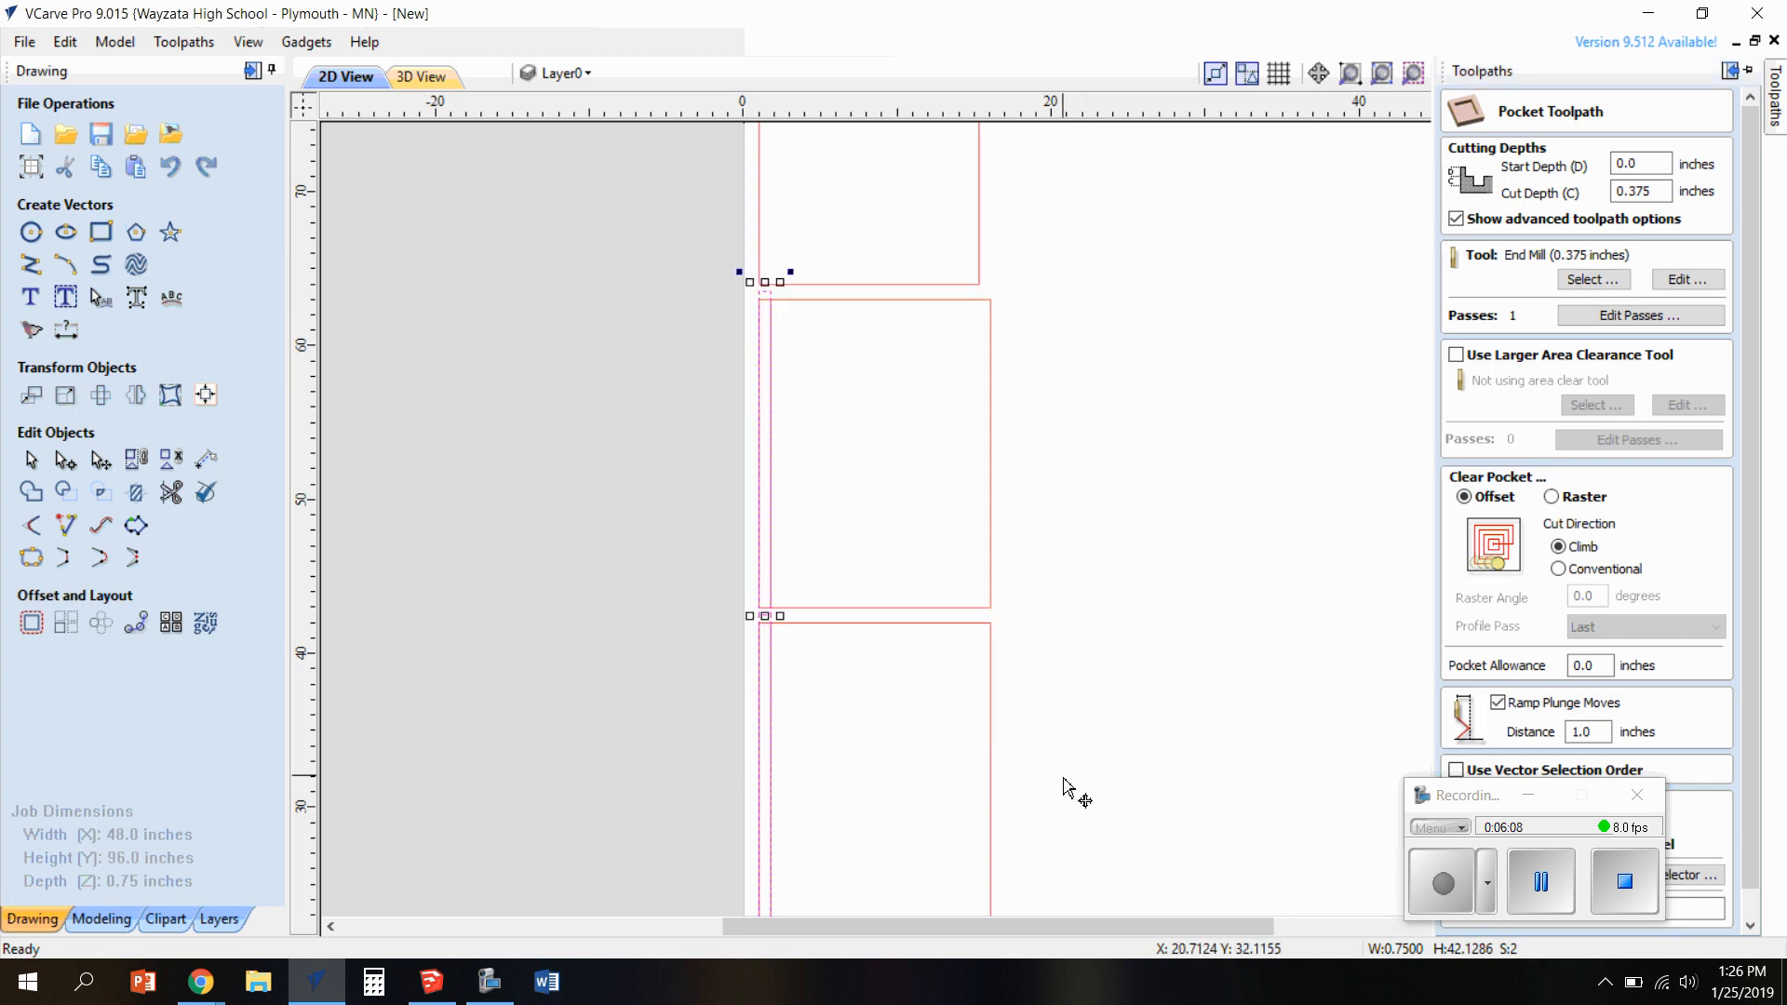
# Name the pocket toolpath "rabbet" and calculate it
pyautogui.moveTo(1773, 102)
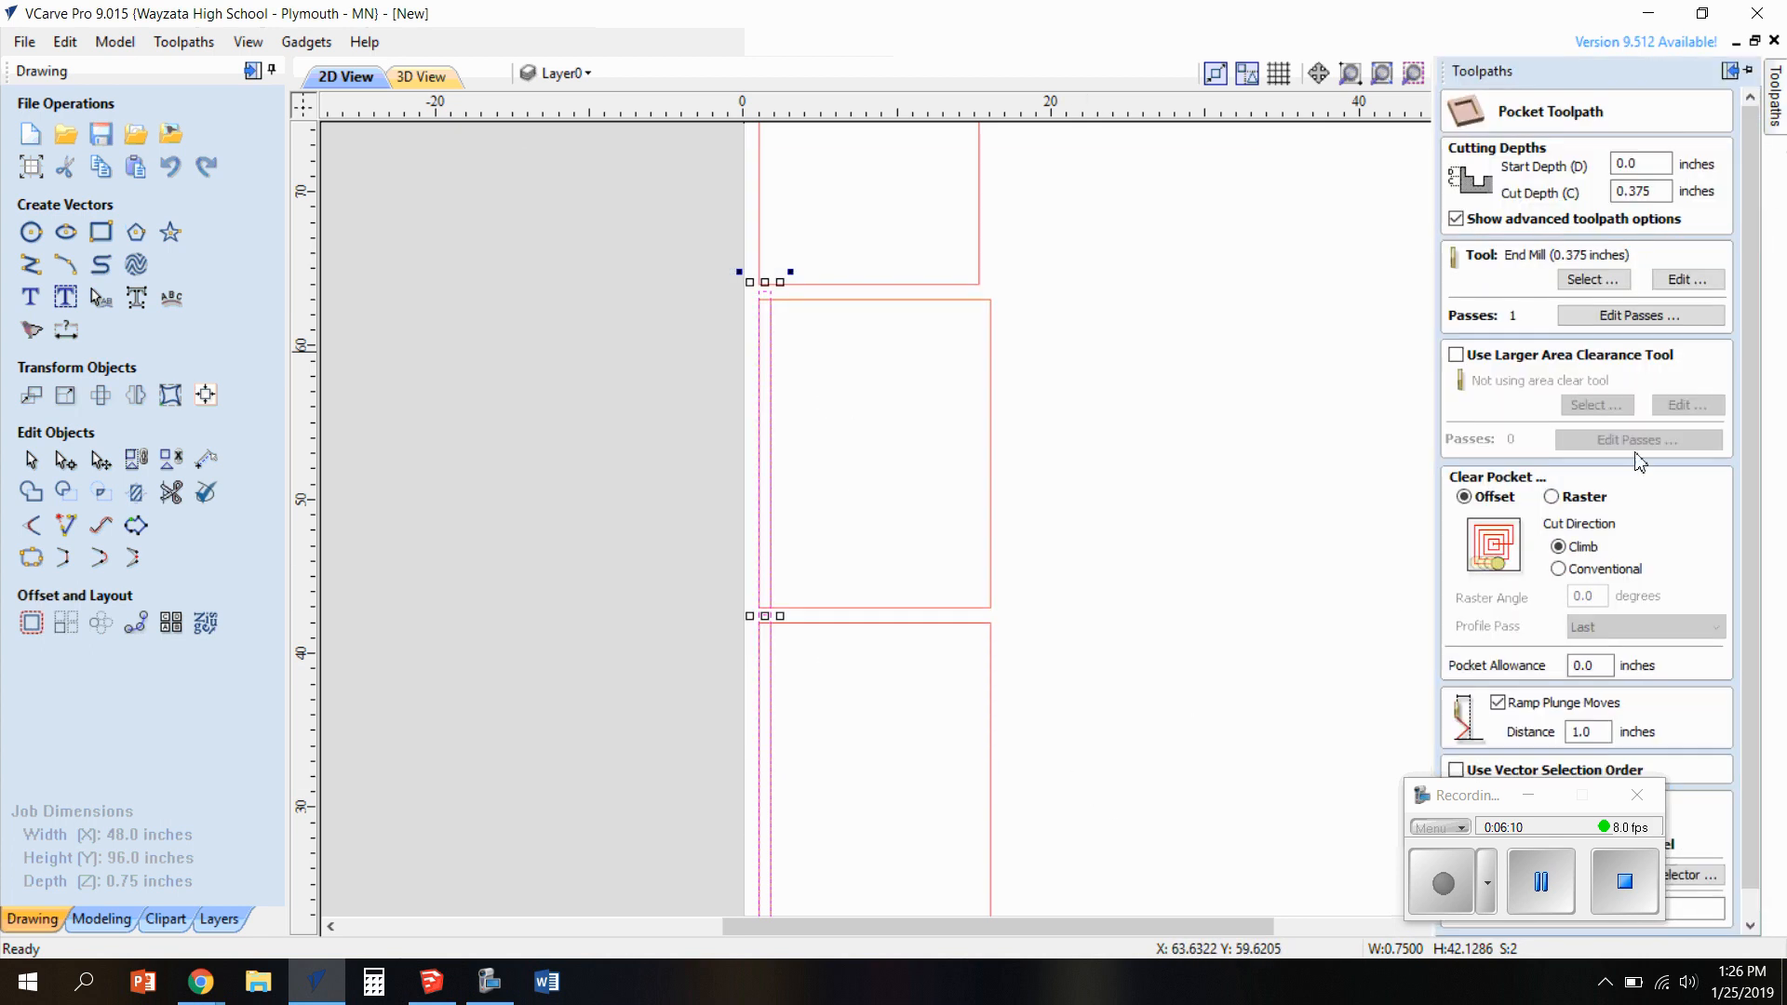
pyautogui.click(1589, 278)
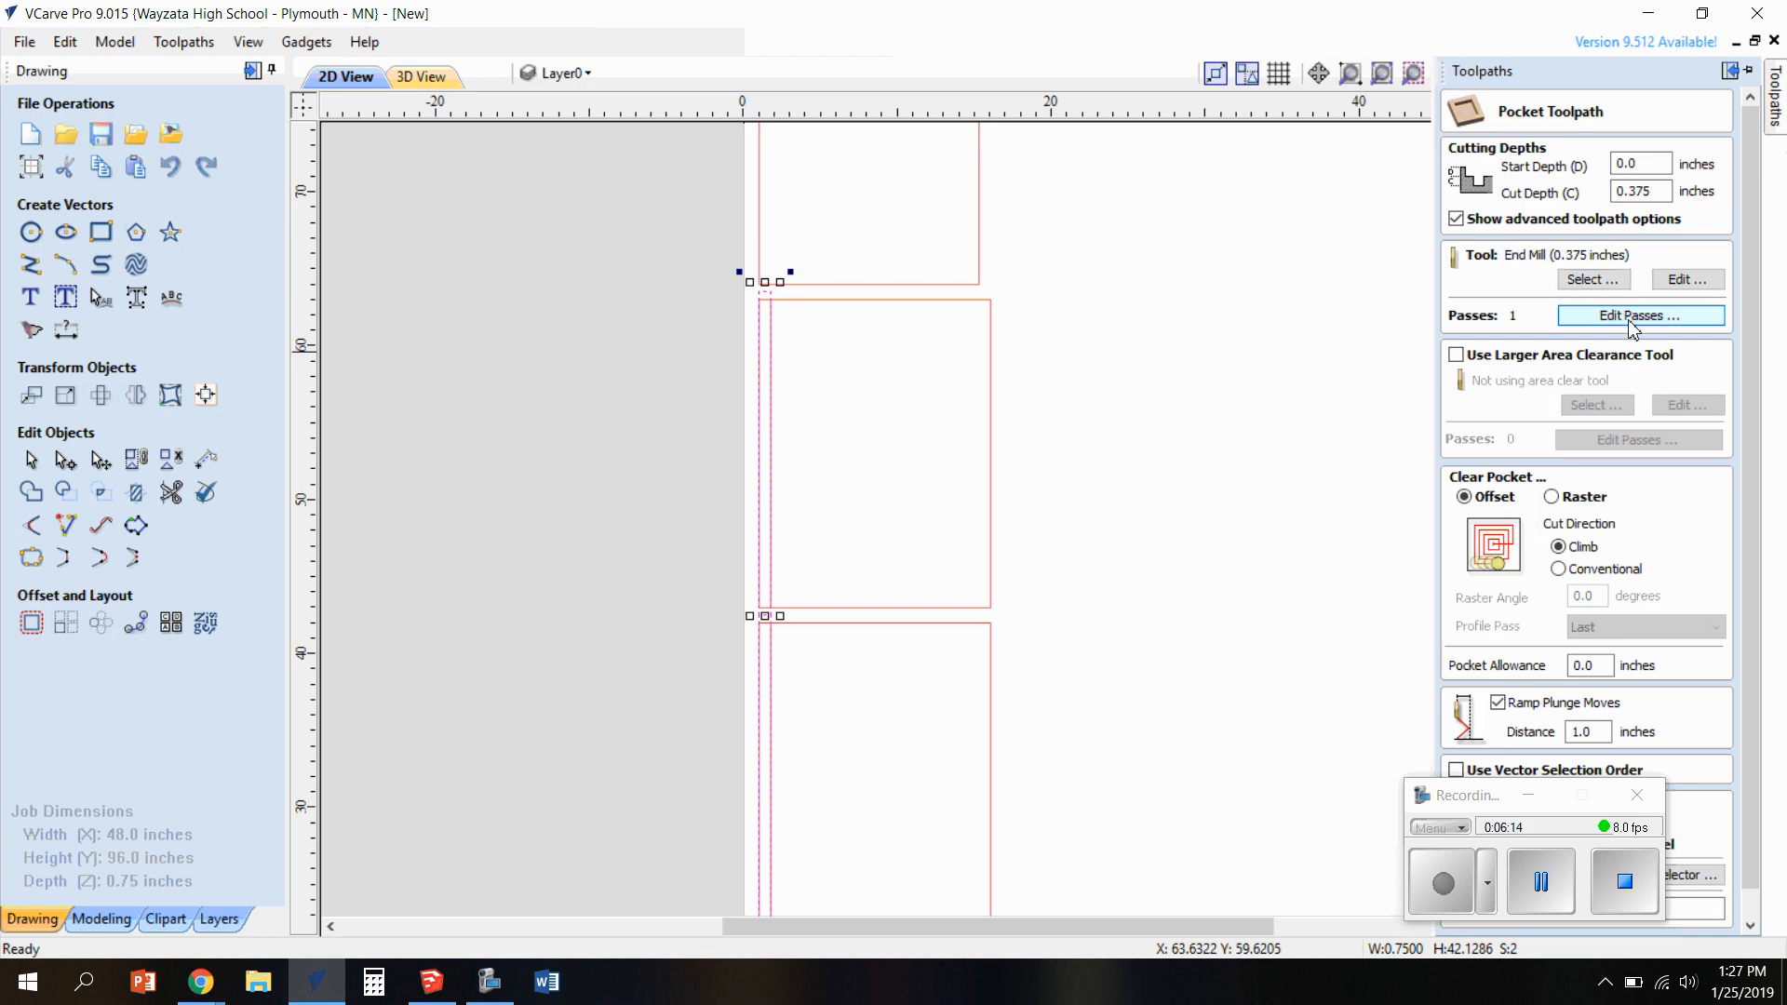
pyautogui.scroll(-1, 1613, 575)
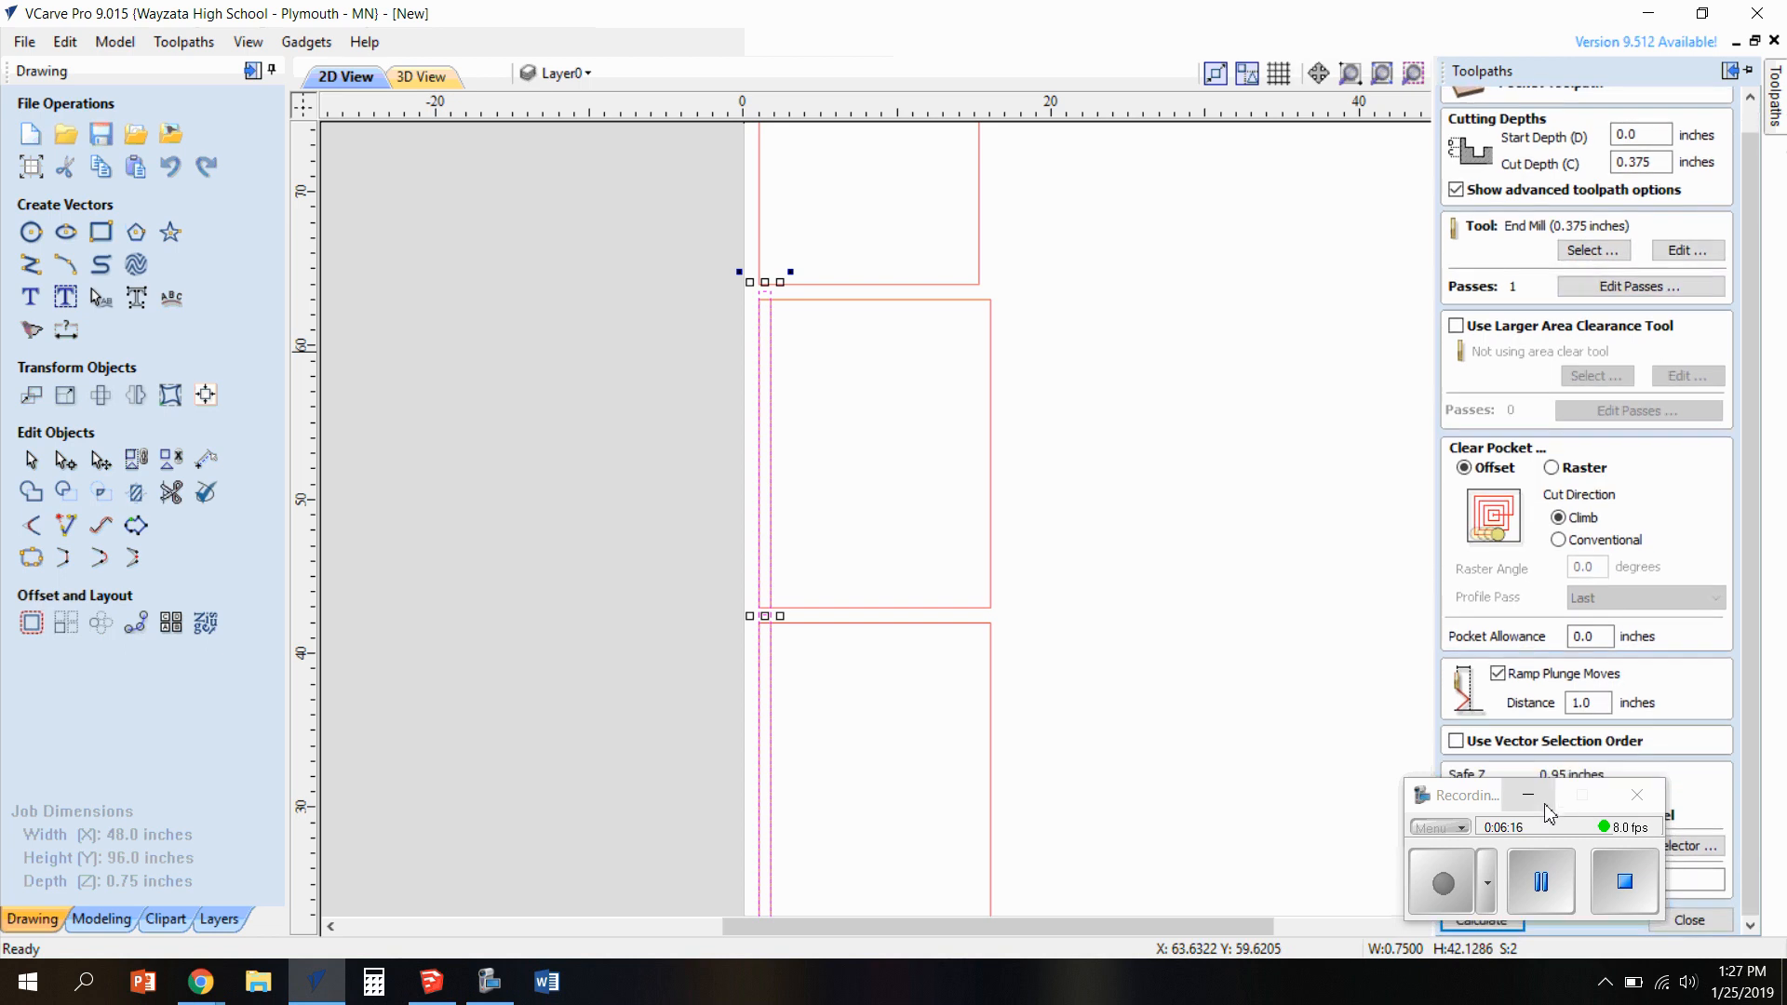
pyautogui.moveTo(1474, 803); pyautogui.dragTo(1165, 807)
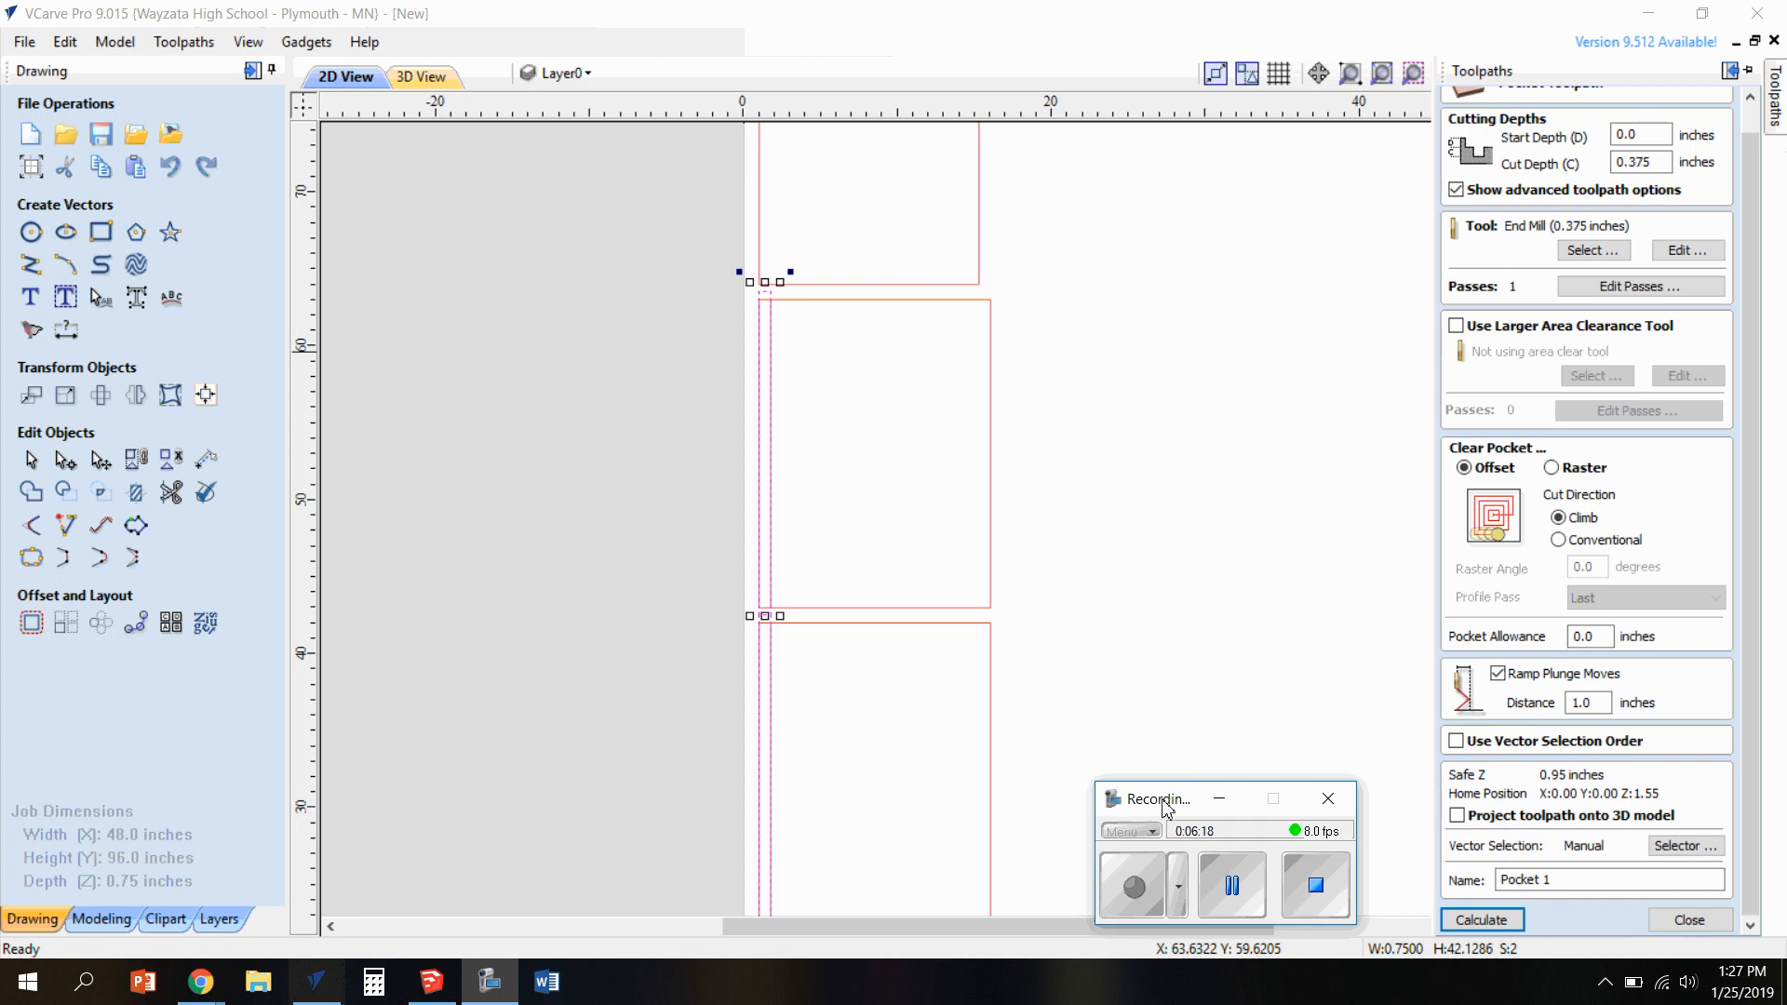
pyautogui.click(1776, 116)
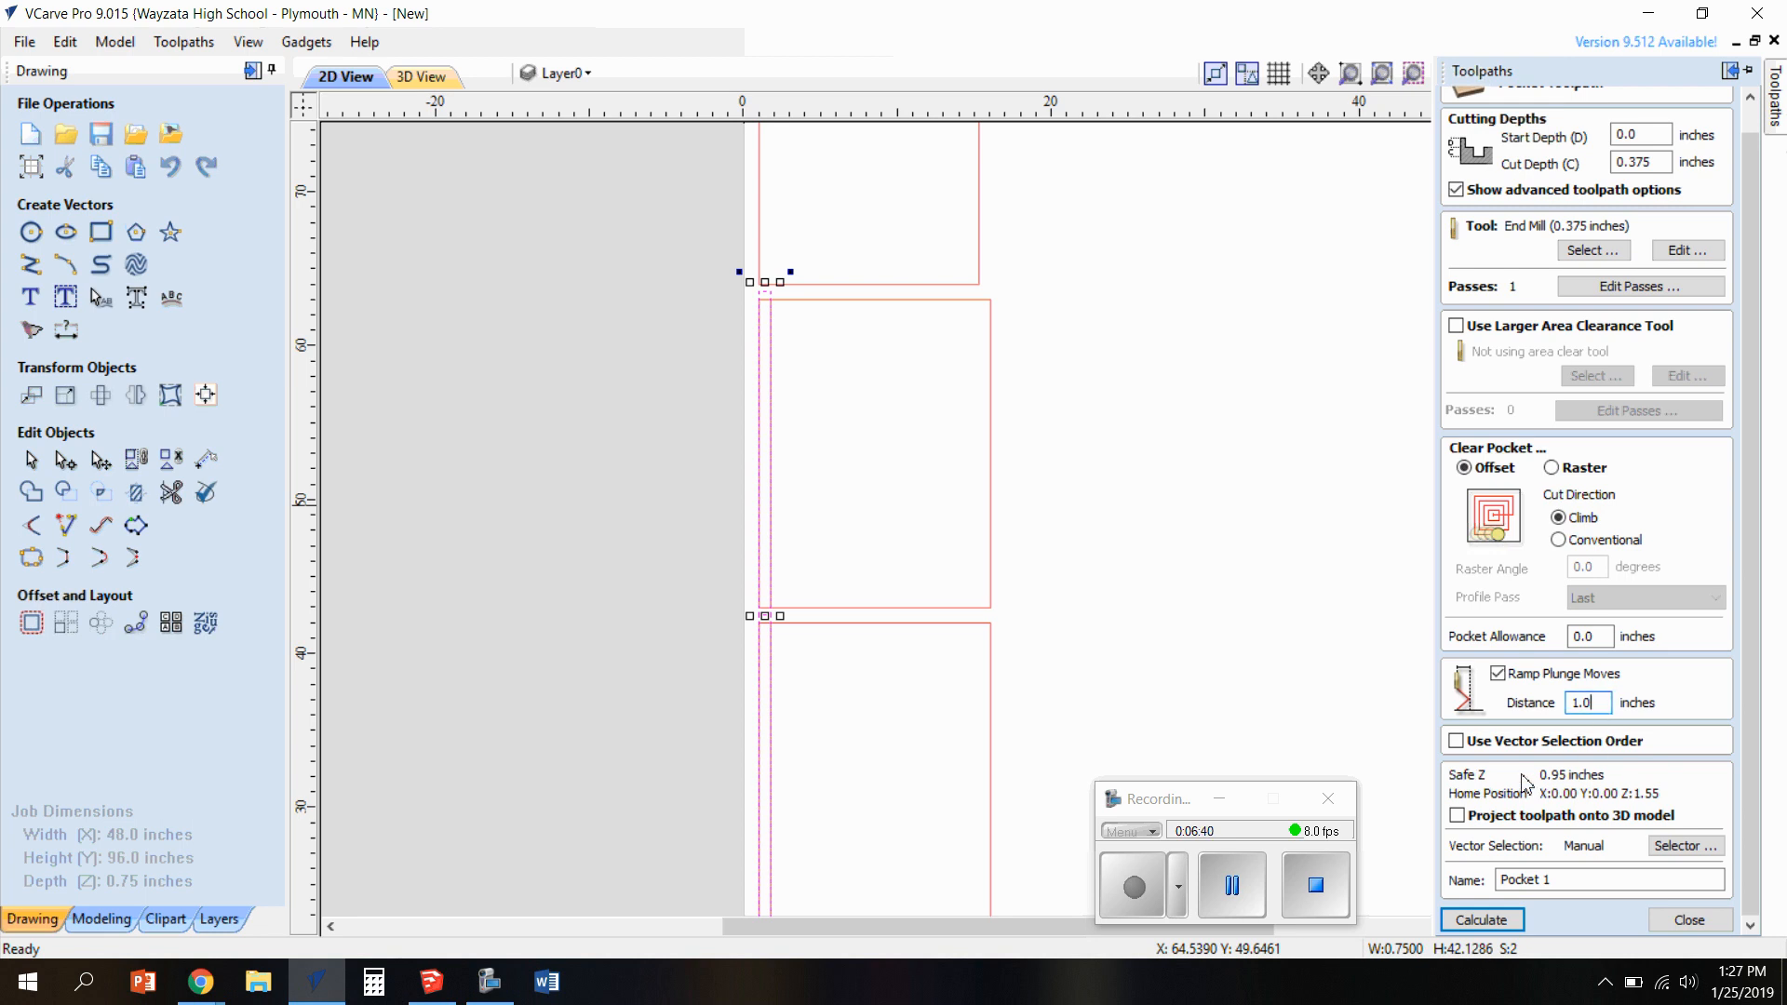
pyautogui.moveTo(1589, 882); pyautogui.dragTo(1447, 880)
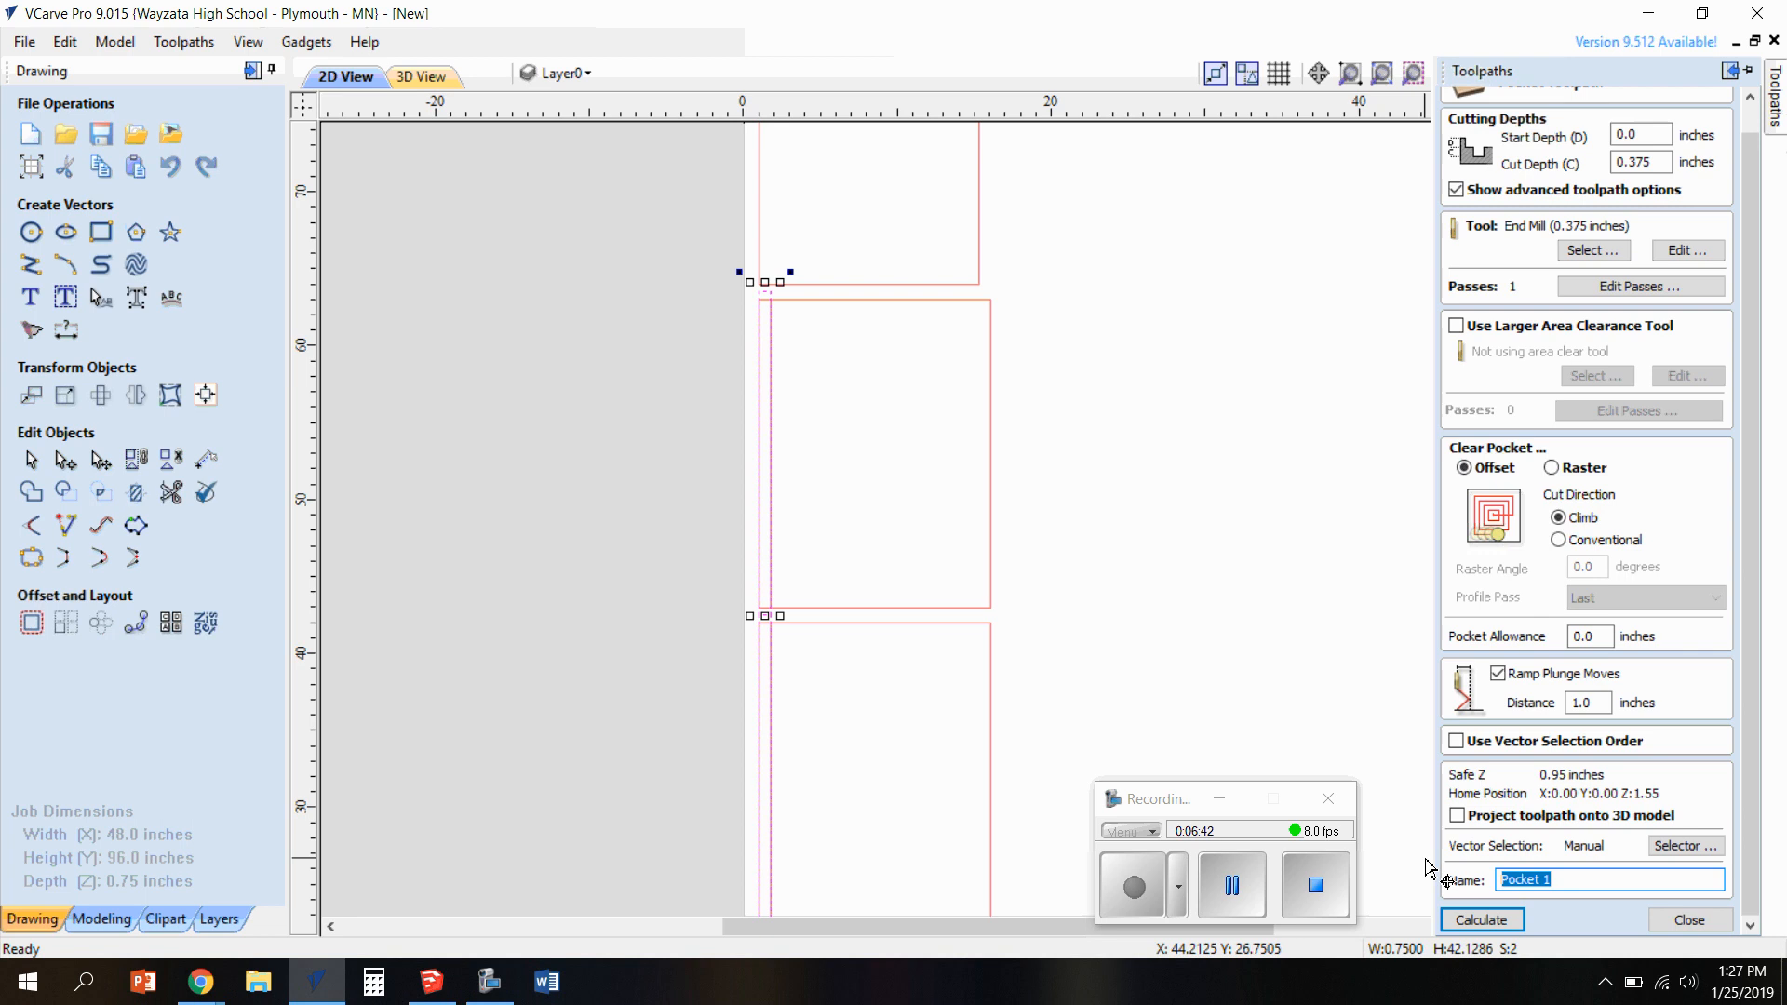
pyautogui.write('rabbet')
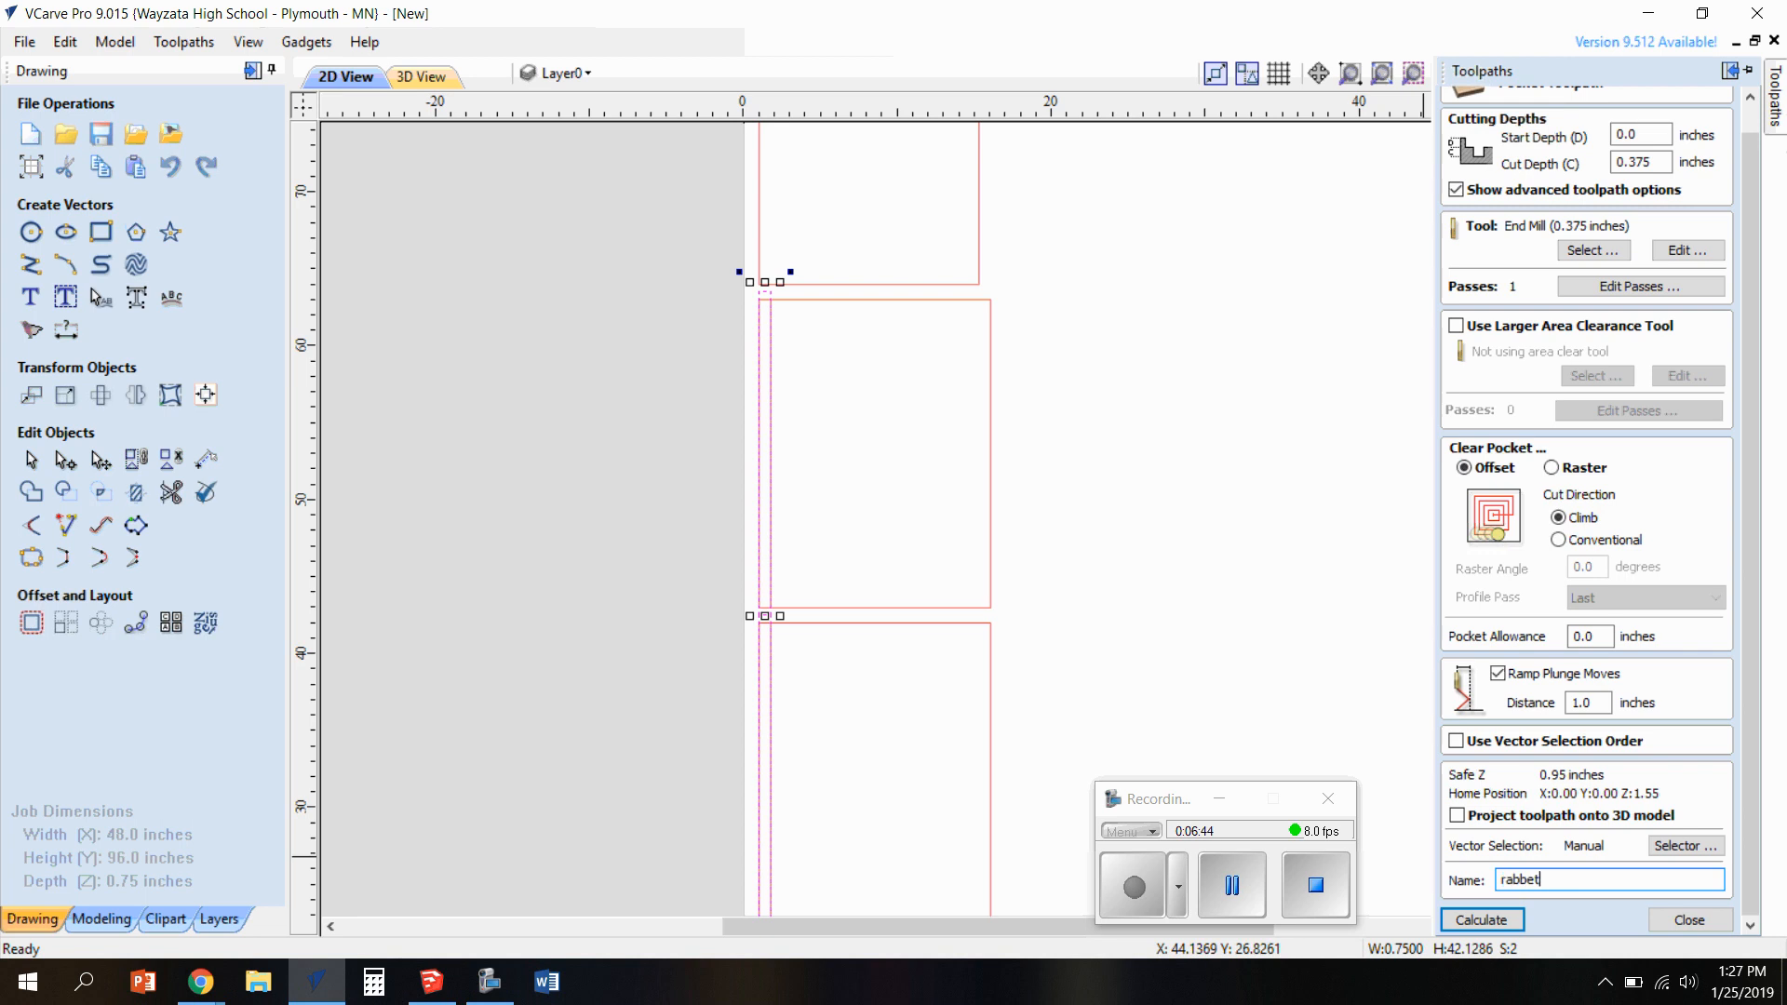
pyautogui.click(1512, 920)
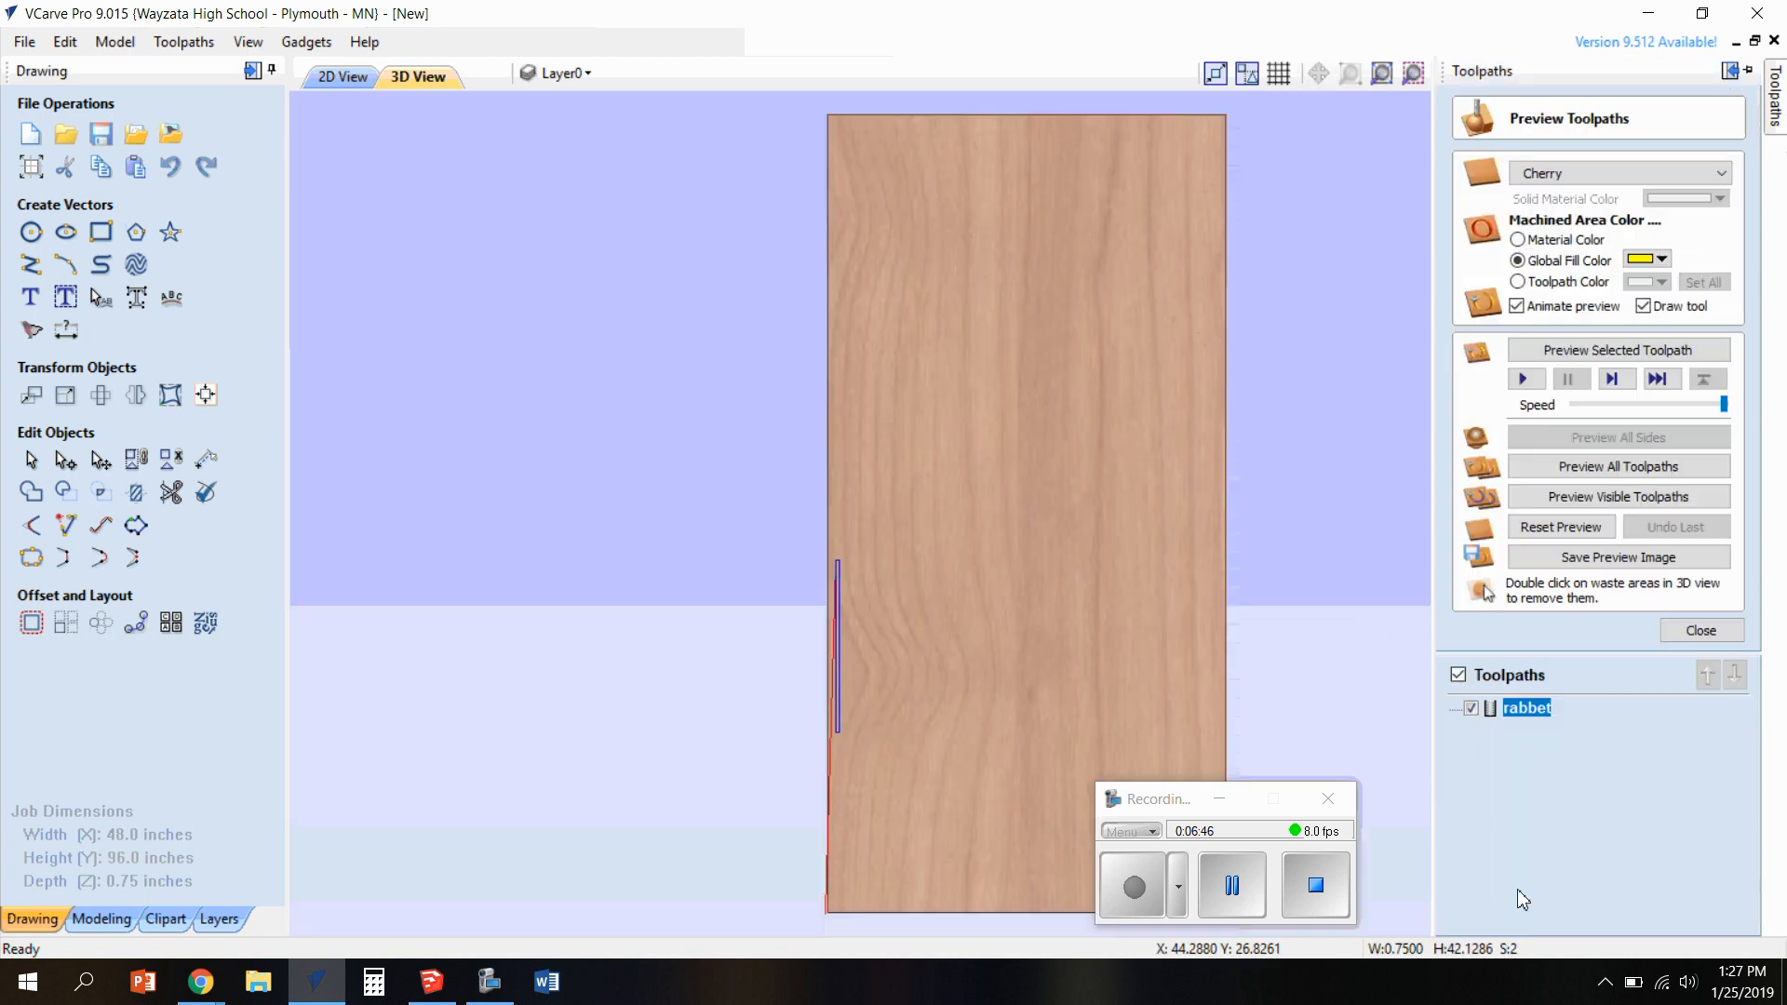
# Check in the 3D and 2D views which dado rectangles the rabbet toolpath covers
pyautogui.scroll(4, 916, 706)
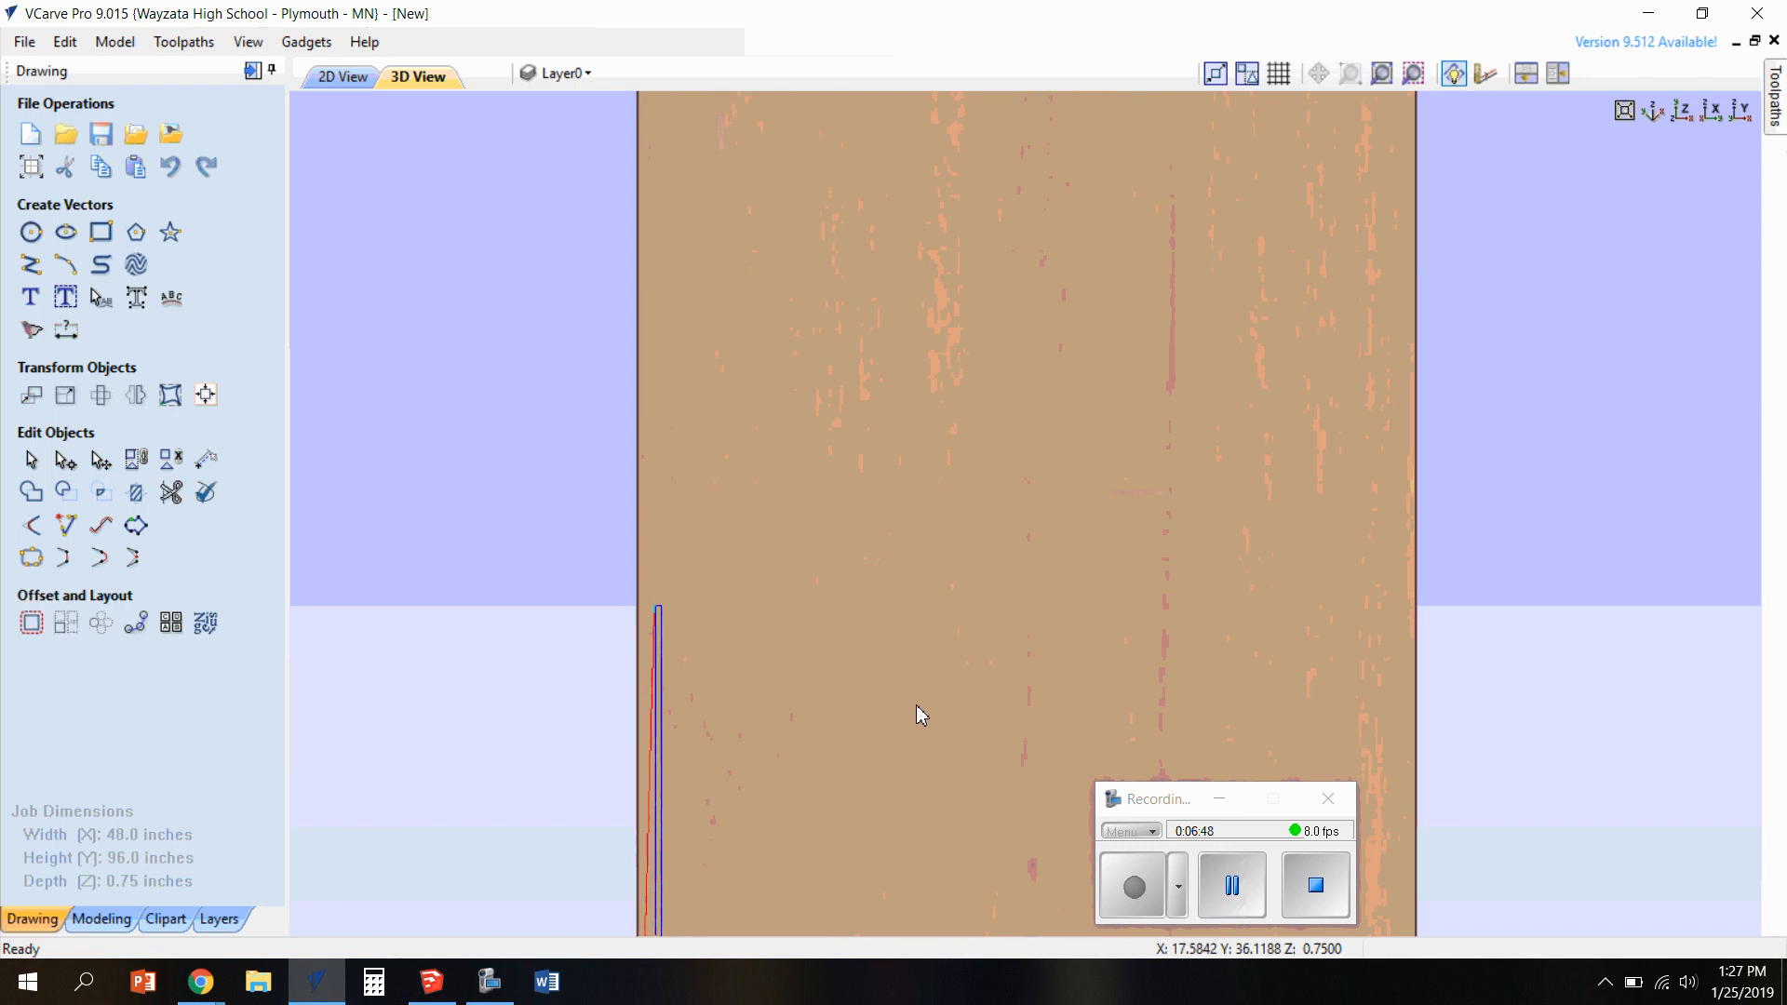
pyautogui.scroll(-2, 909, 708)
pyautogui.moveTo(886, 722); pyautogui.dragTo(622, 493)
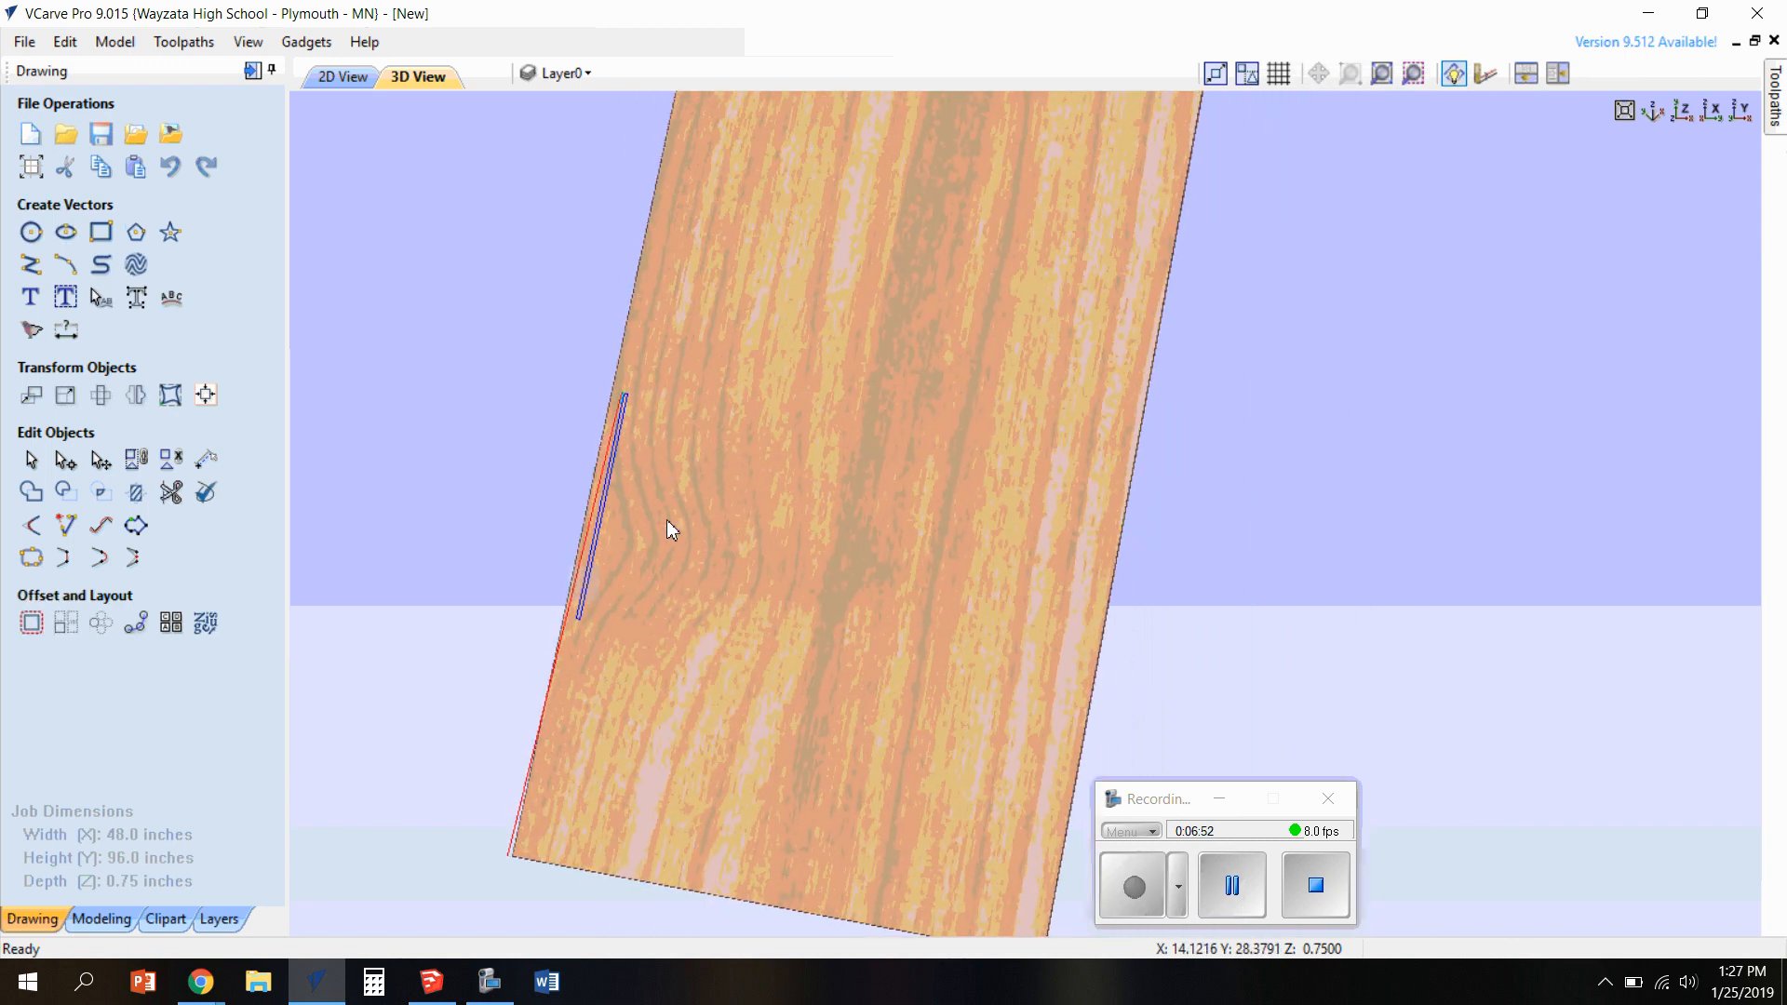
pyautogui.click(342, 76)
pyautogui.scroll(2, 938, 702)
pyautogui.click(964, 669)
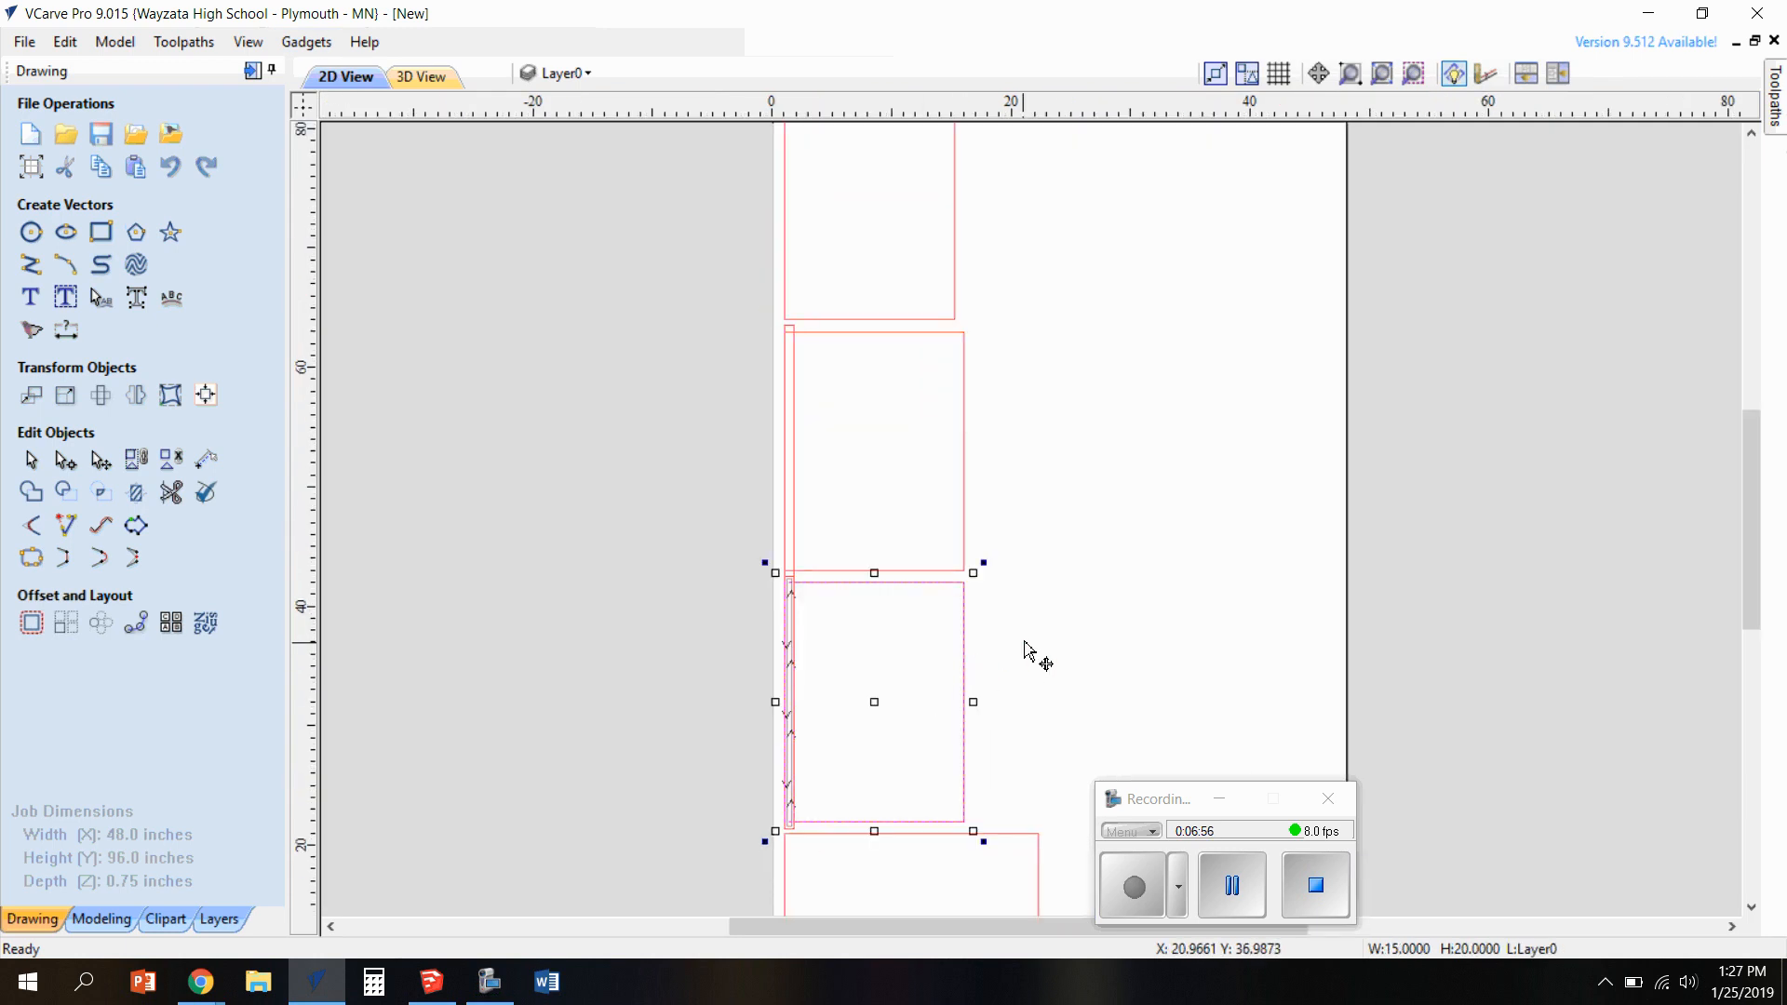
pyautogui.click(791, 337)
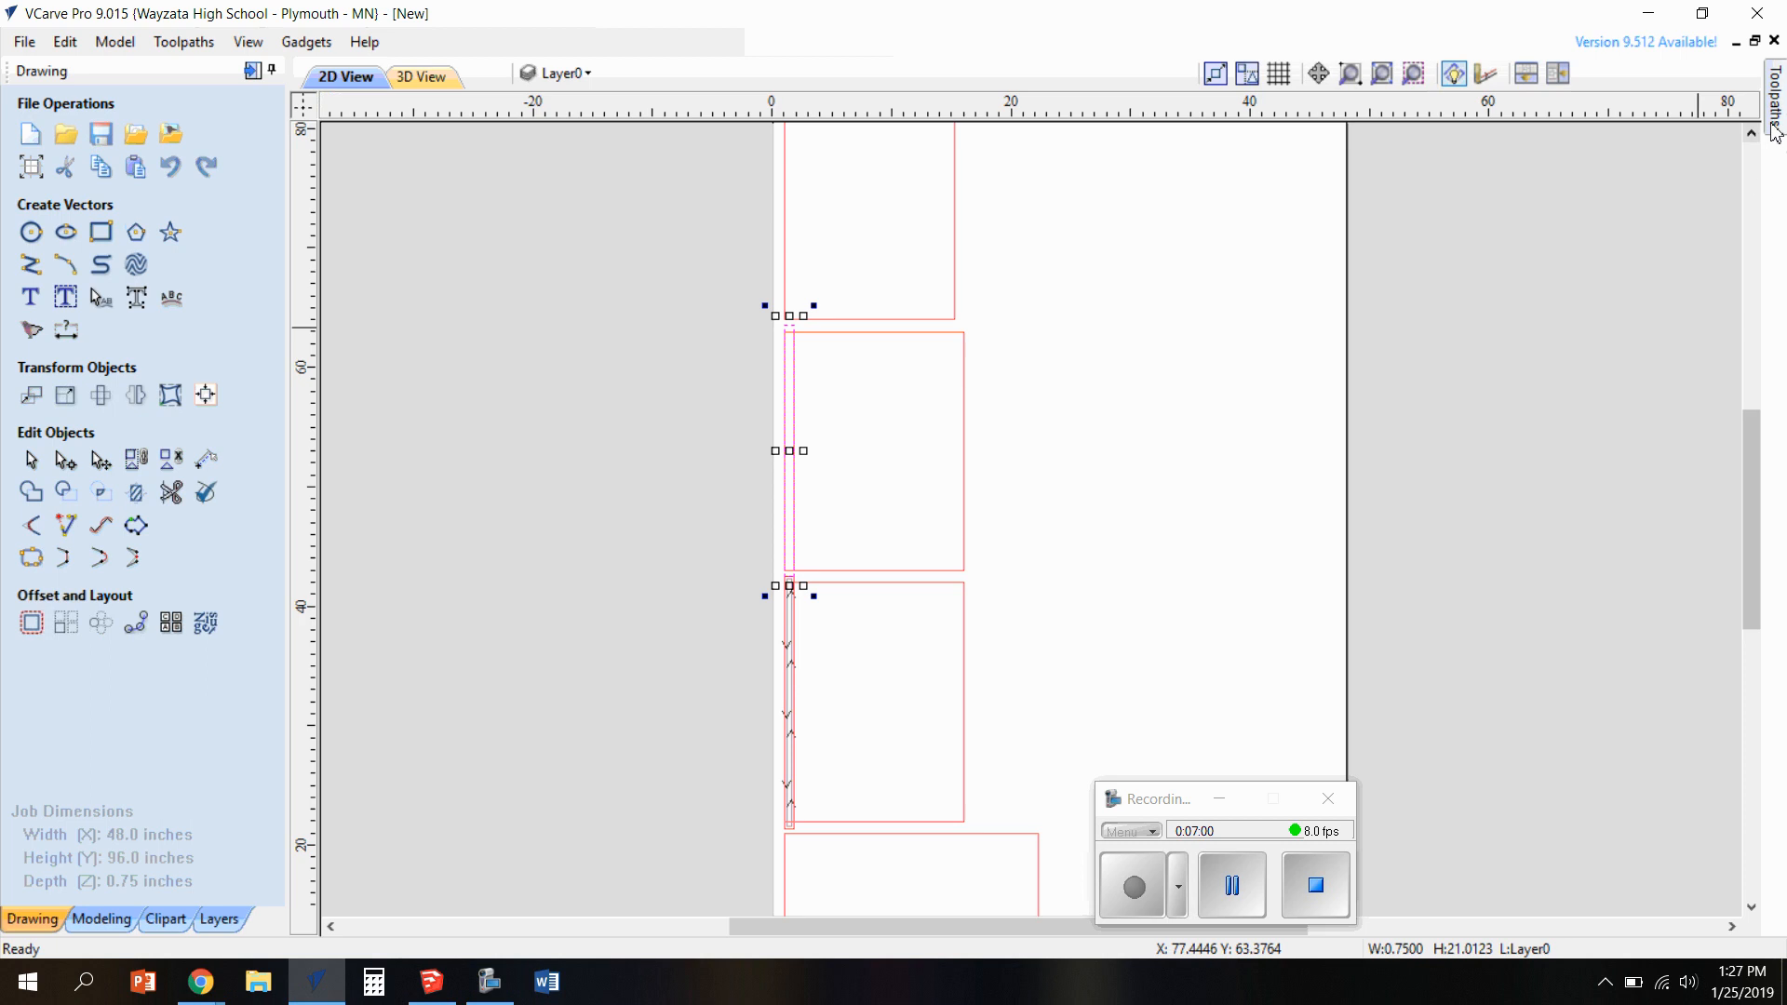
# Reopen the rabbet toolpath, recalculate it with both dado rectangles selected, and check it in 3D
pyautogui.moveTo(1772, 131)
pyautogui.click(1715, 628)
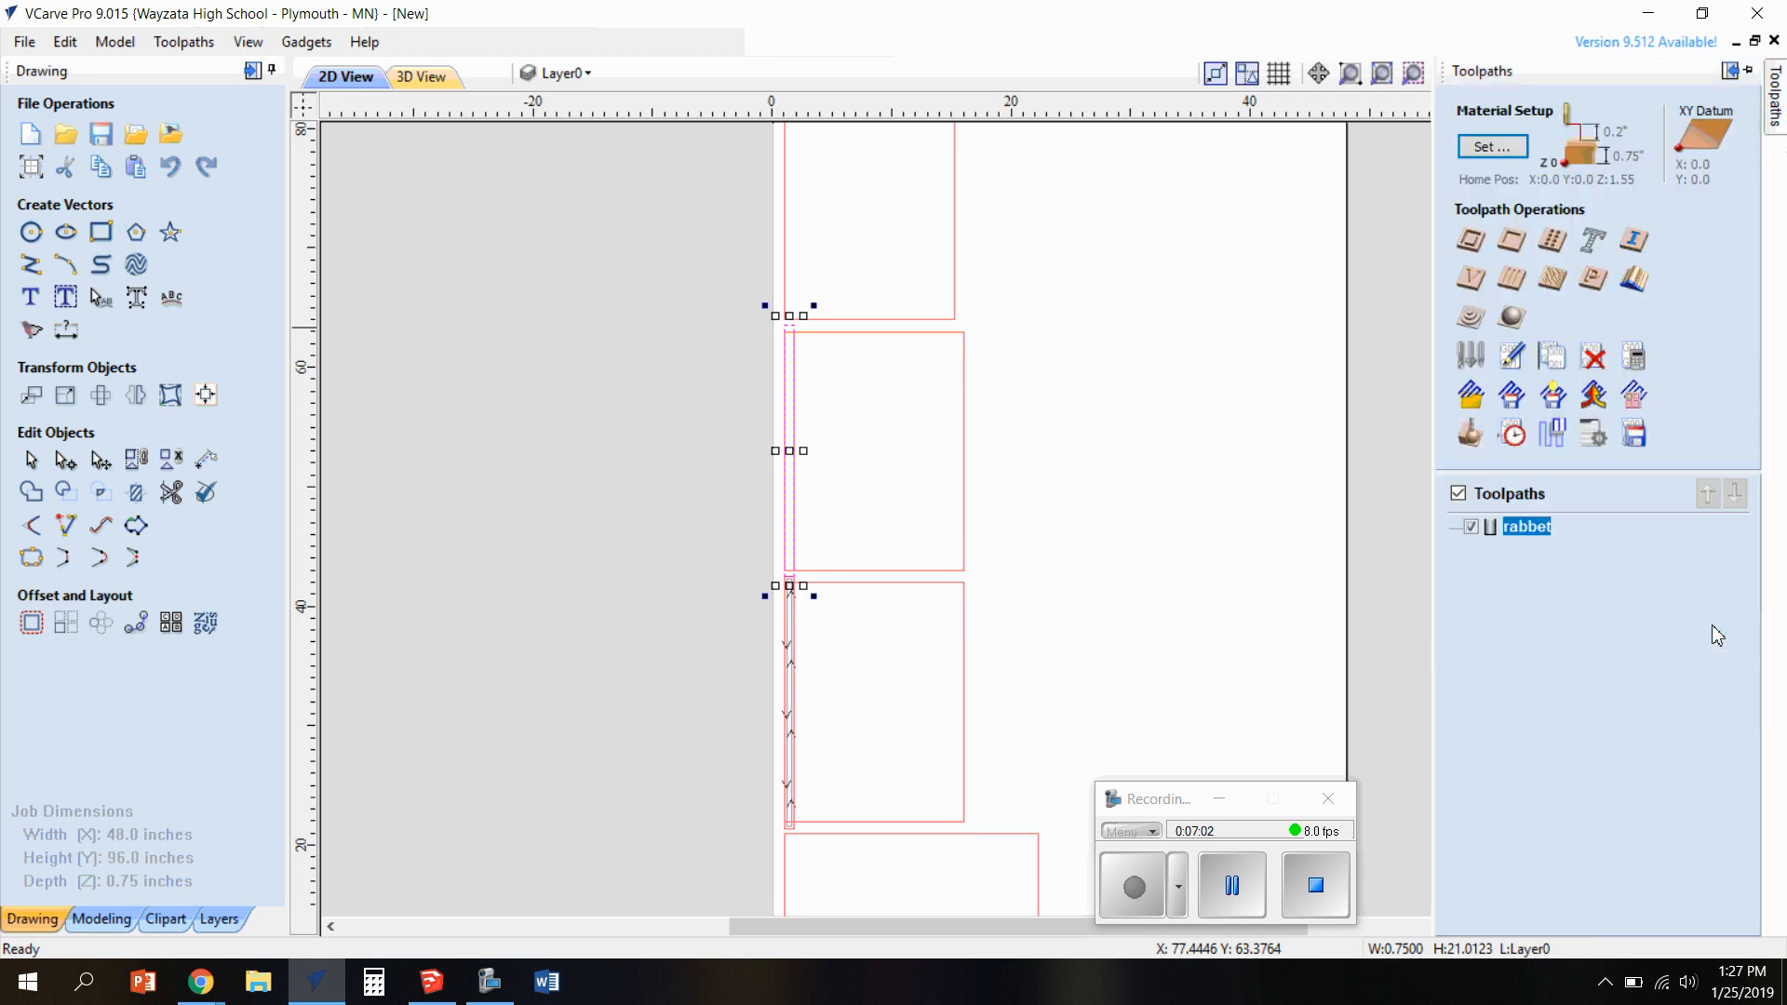
pyautogui.doubleClick(1526, 527)
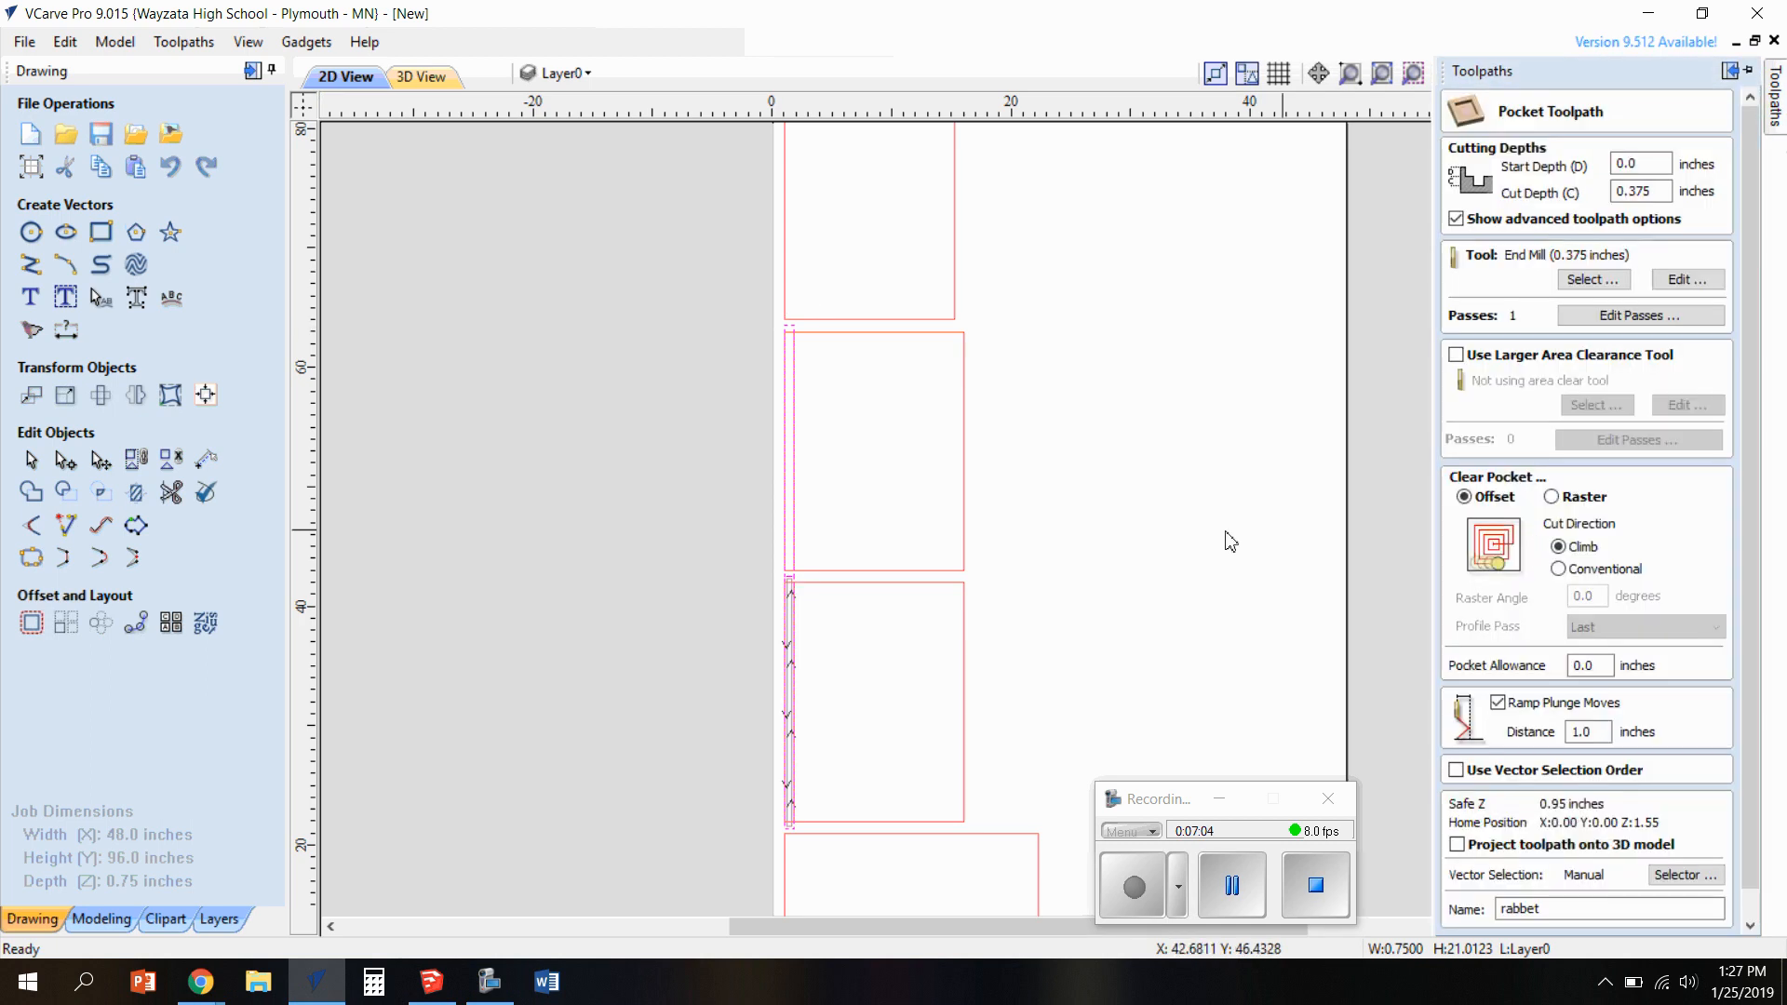
pyautogui.keyDown('shift'); pyautogui.click(796, 525); pyautogui.keyUp('shift')
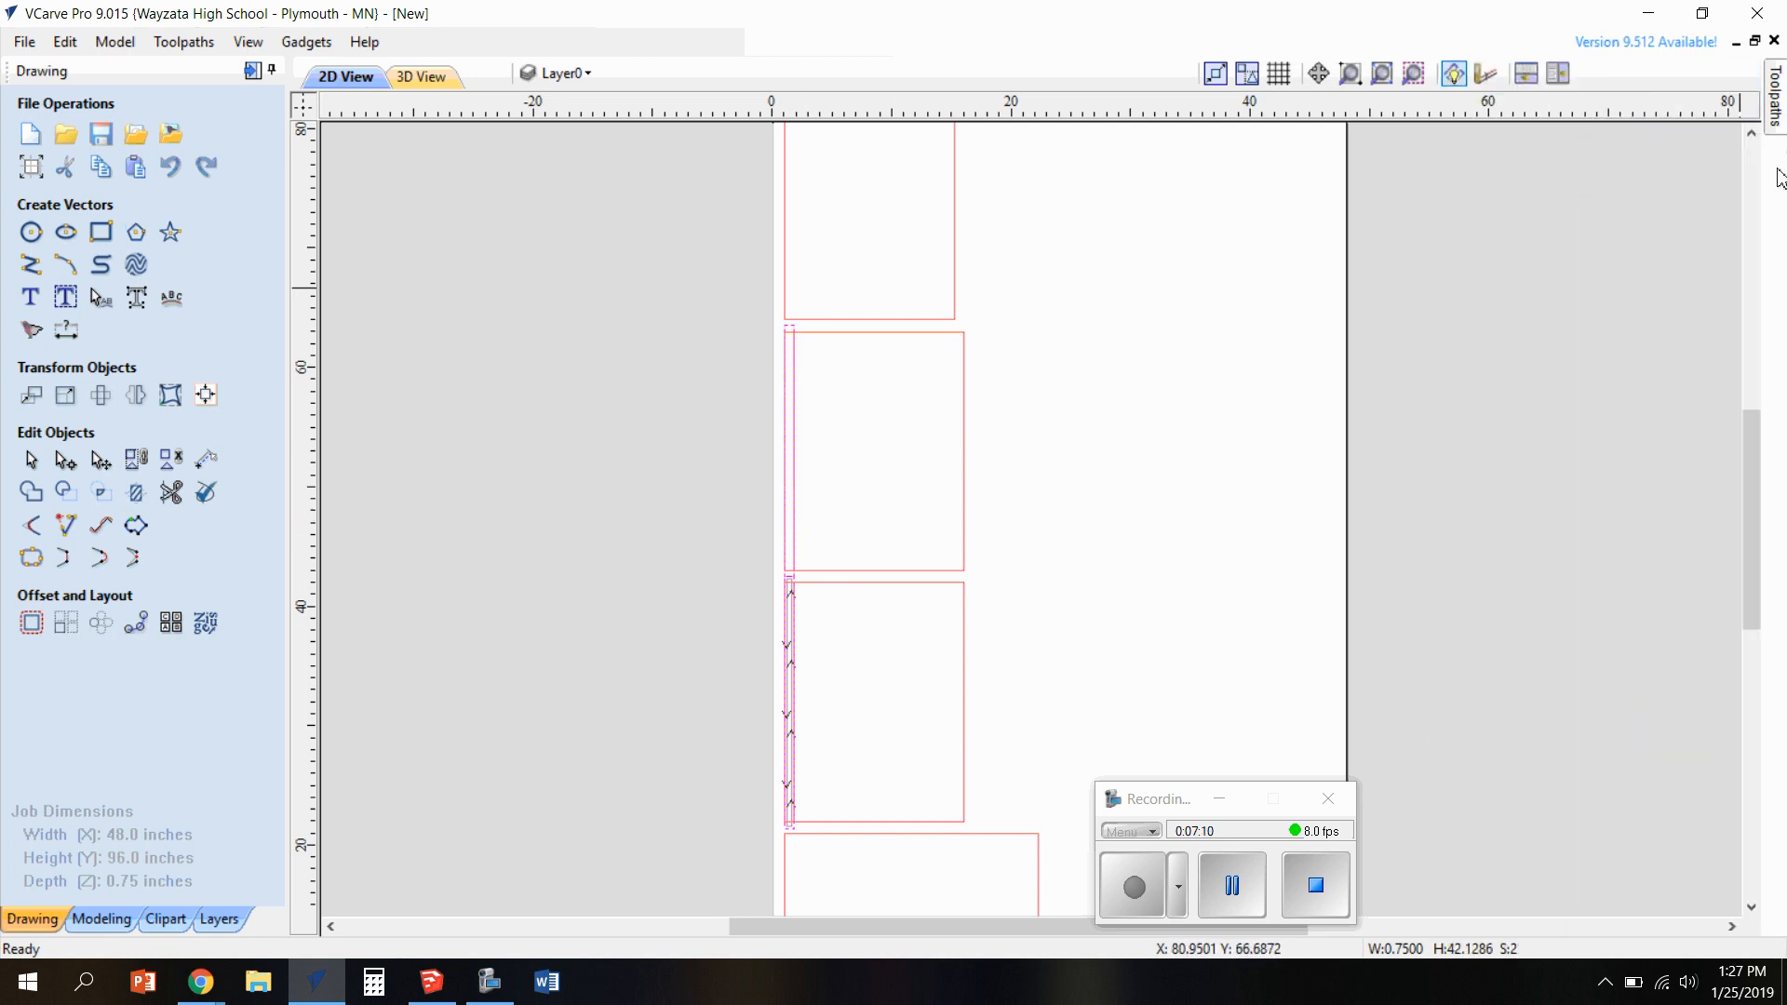
pyautogui.moveTo(1776, 103)
pyautogui.scroll(-1, 1601, 521)
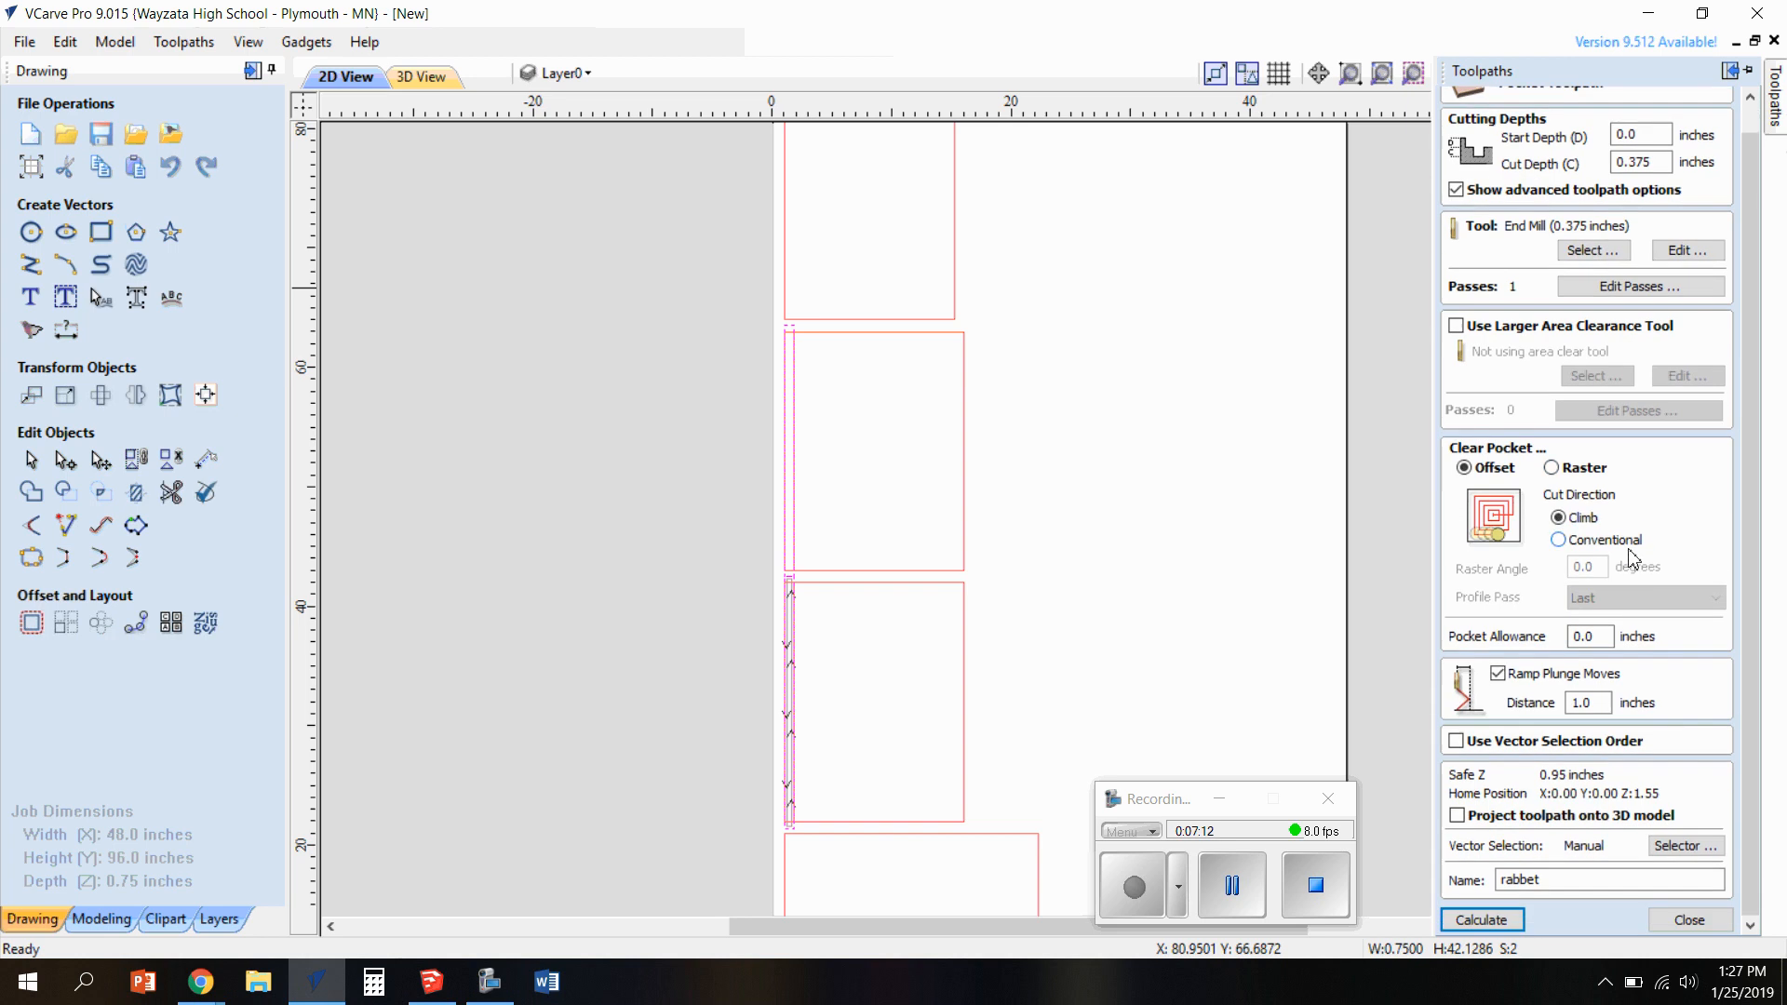
pyautogui.click(1481, 919)
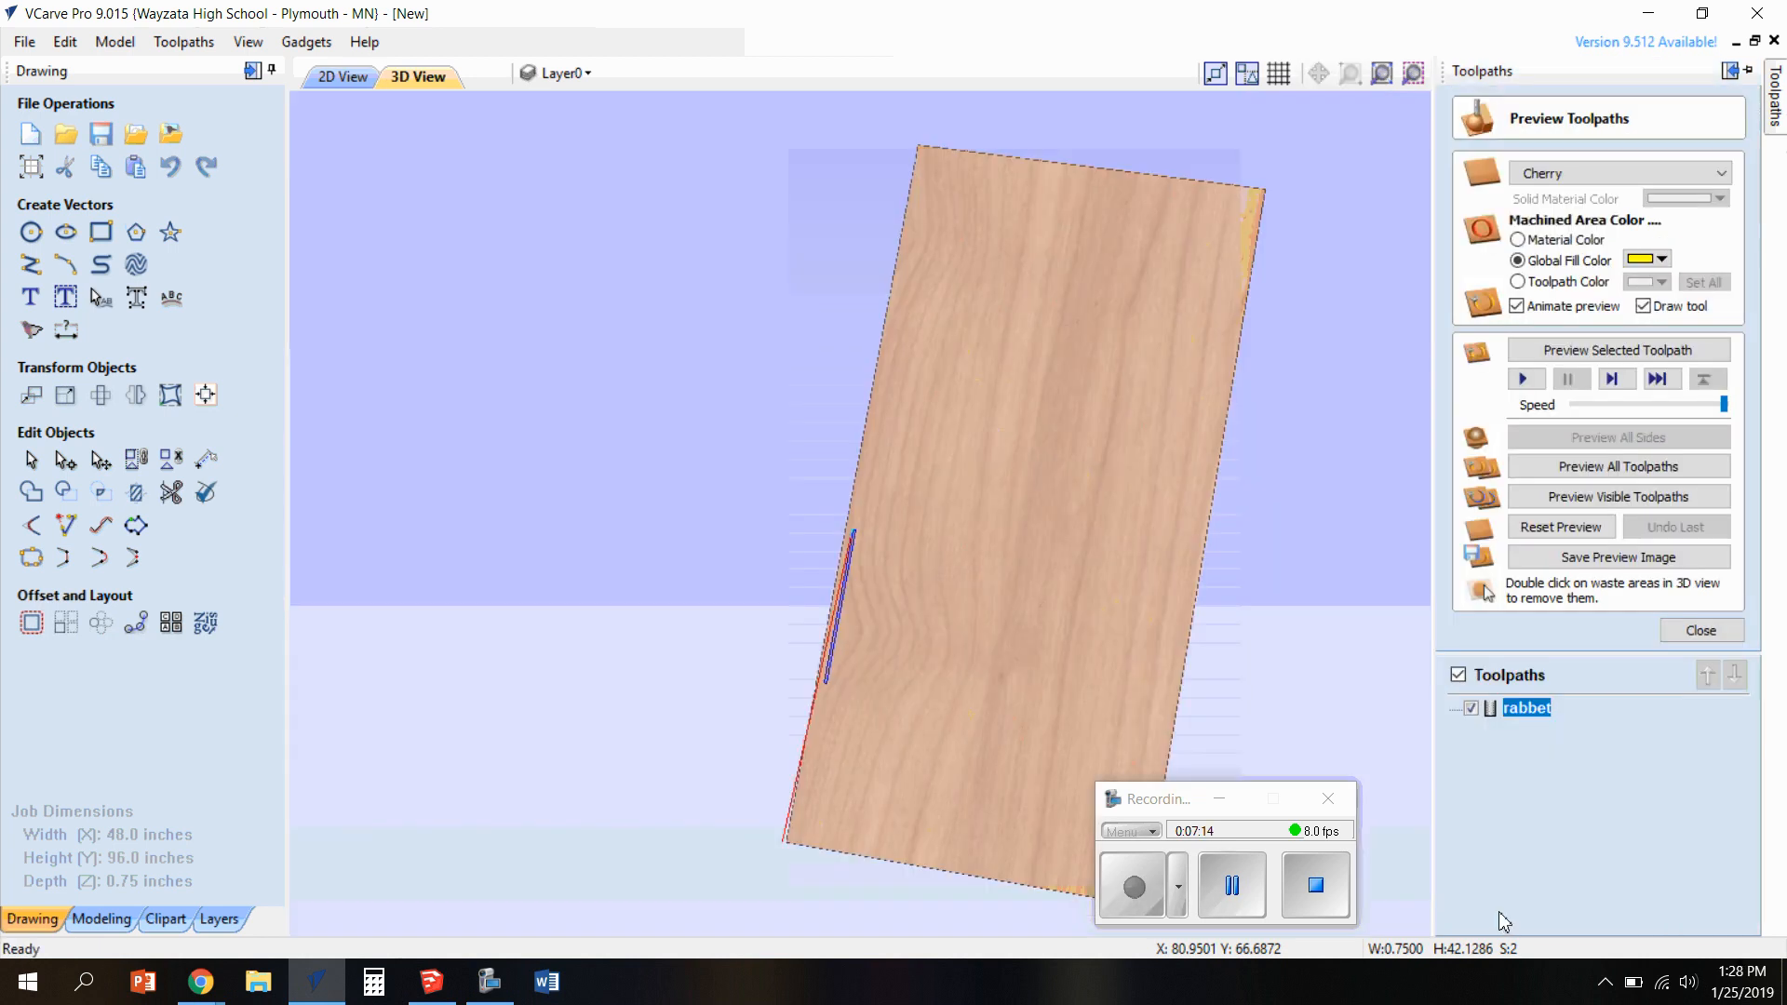
pyautogui.moveTo(957, 640); pyautogui.dragTo(954, 571)
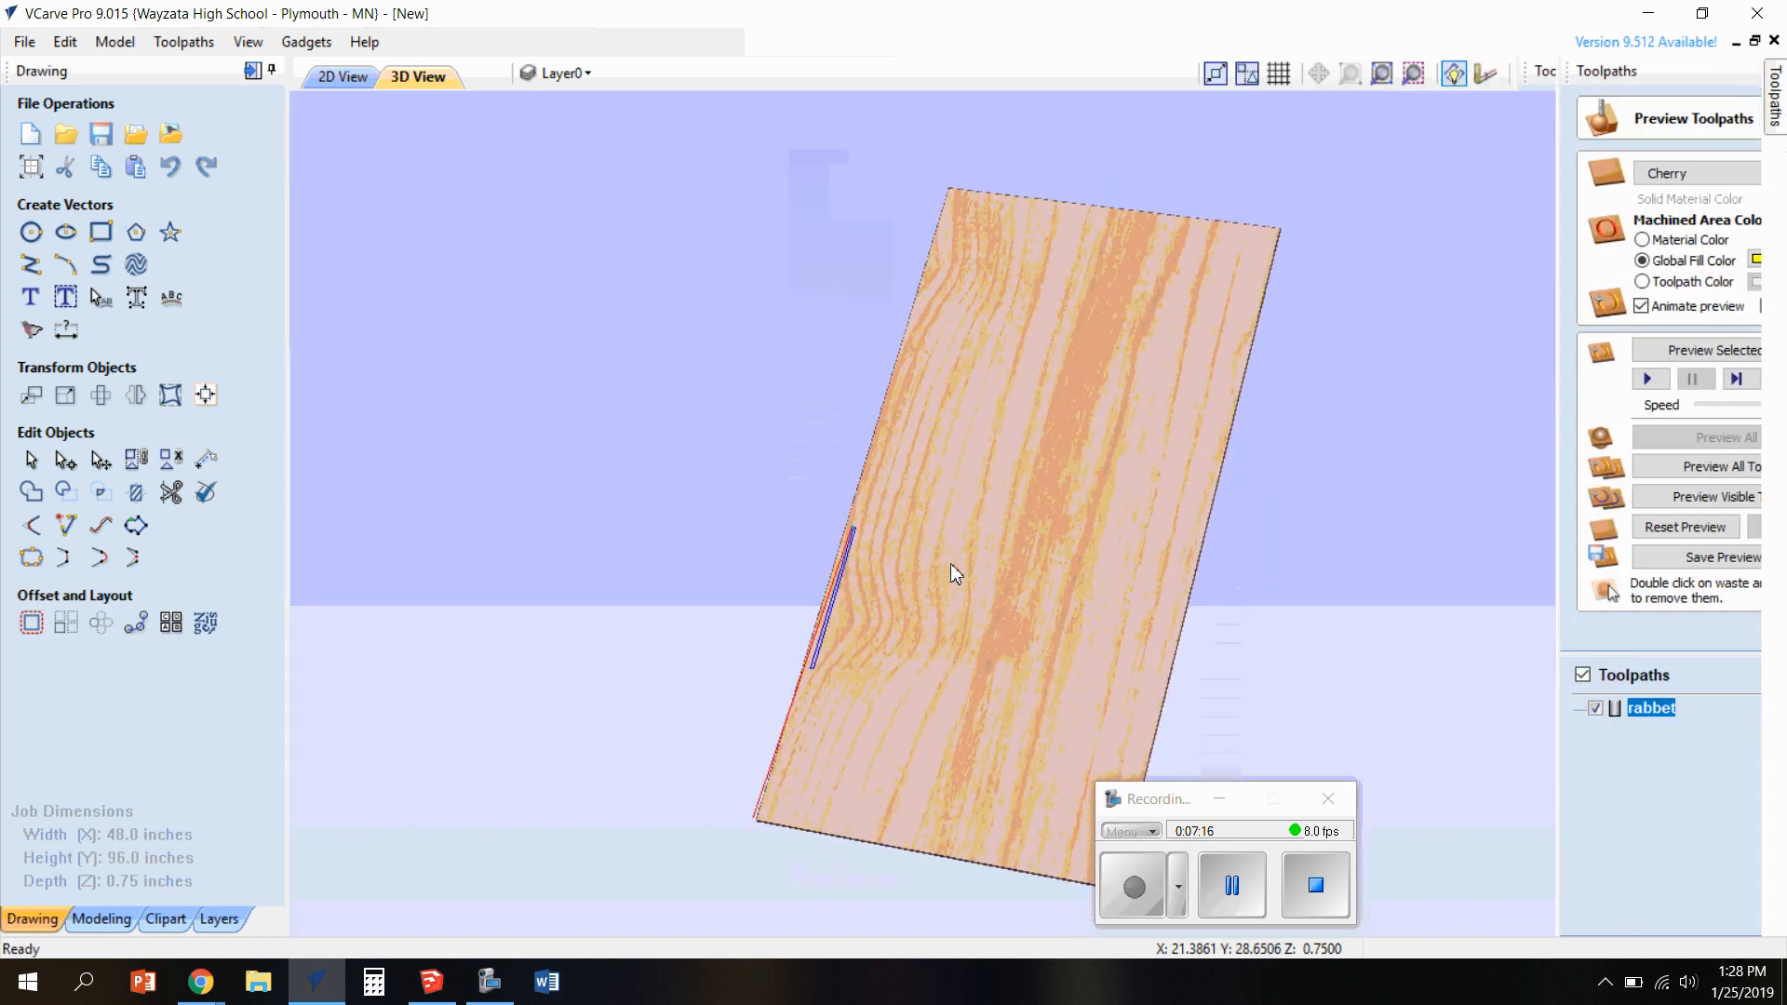
# Check the rabbet toolpath's coverage of the dado rectangles in 2D, and delete the rabbet toolpath
pyautogui.click(344, 76)
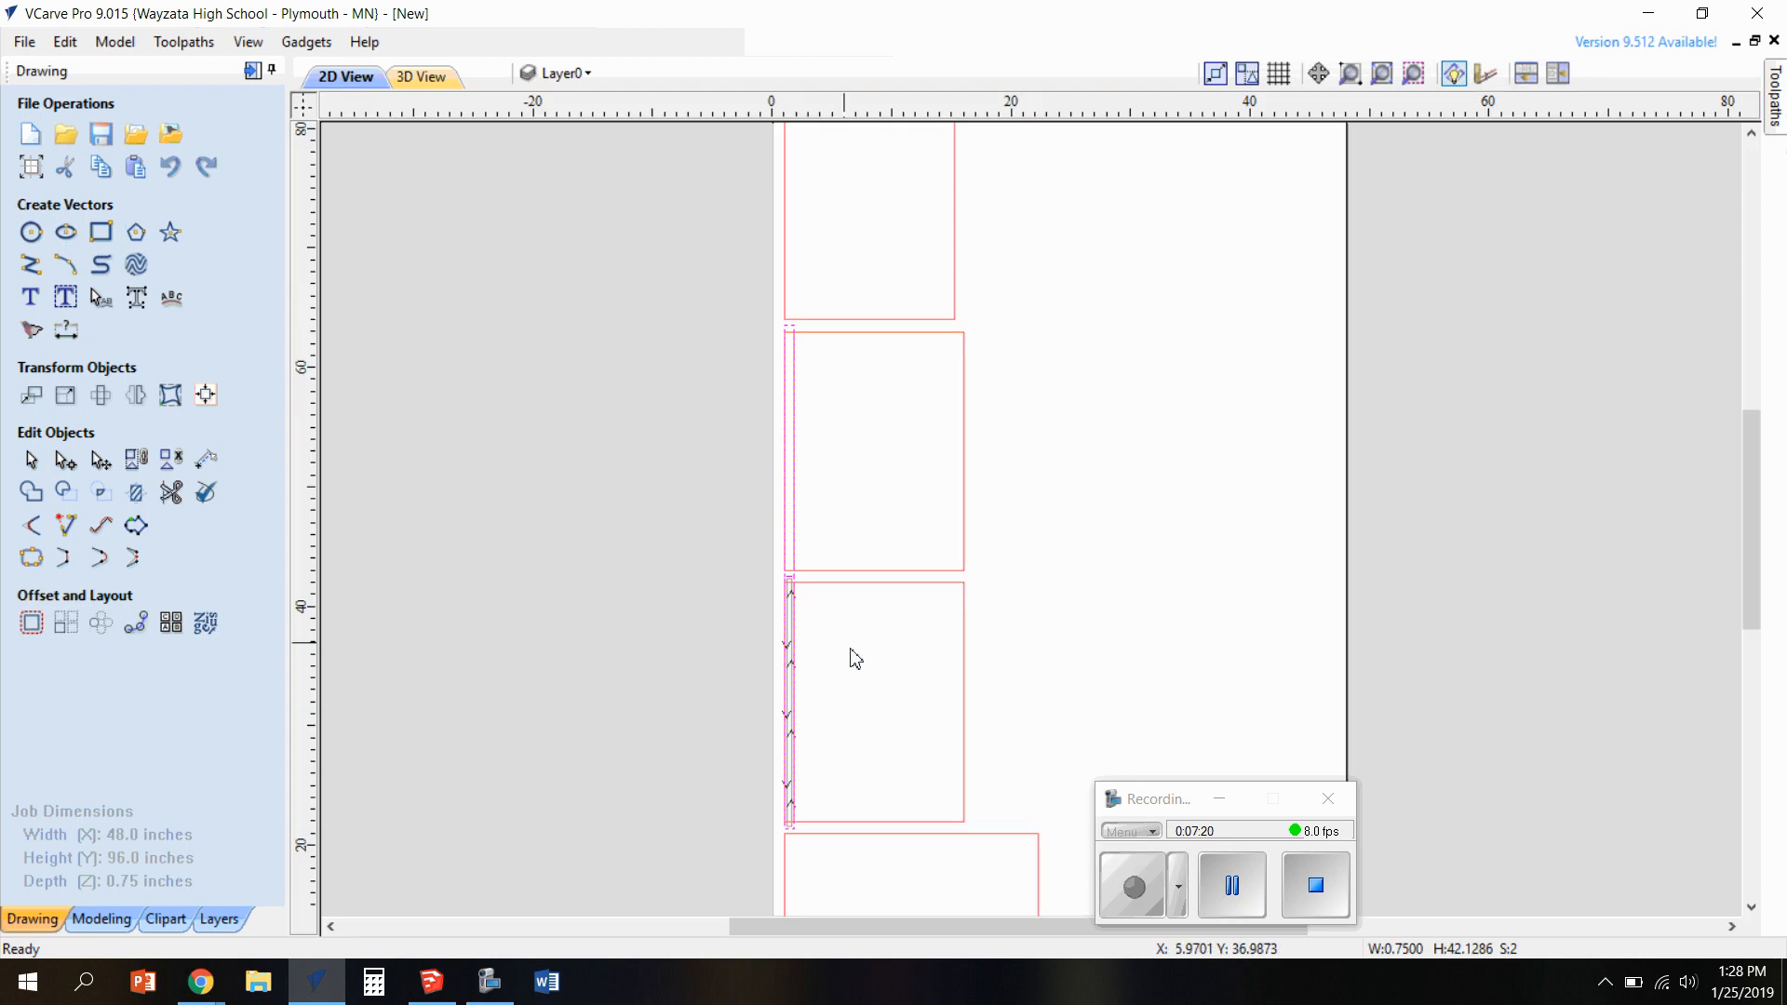
pyautogui.scroll(3, 818, 650)
pyautogui.scroll(-5, 926, 631)
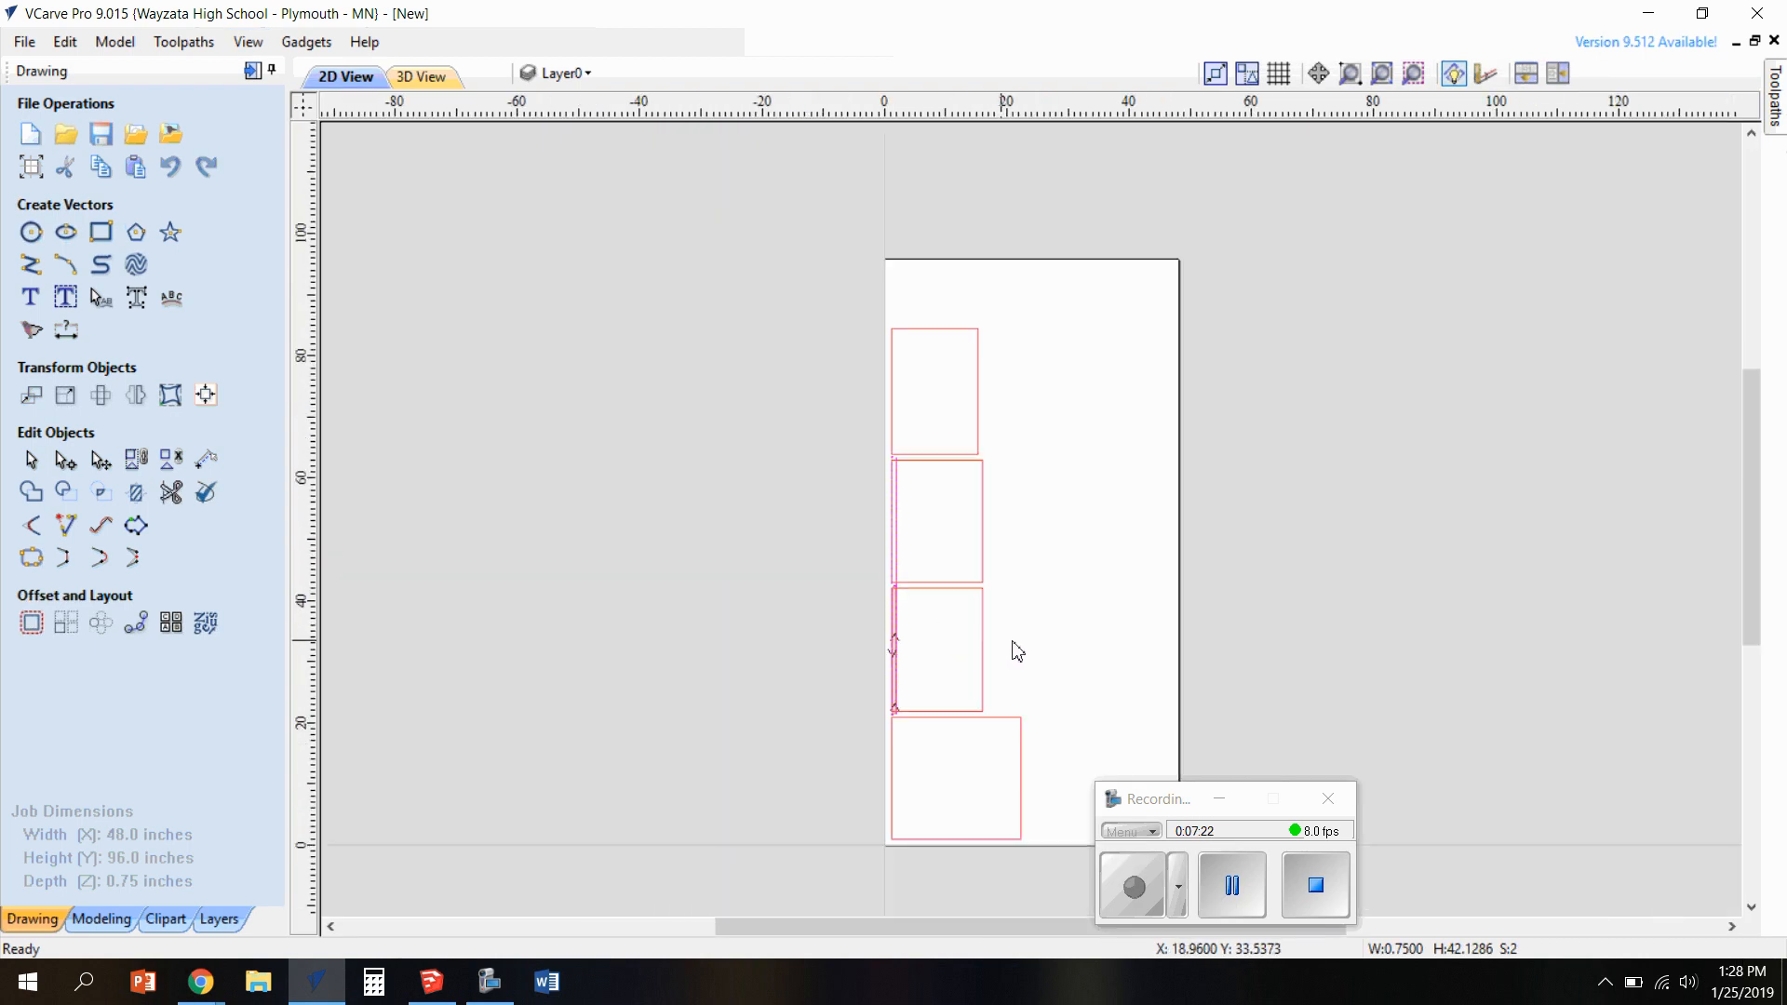
pyautogui.scroll(3, 1052, 600)
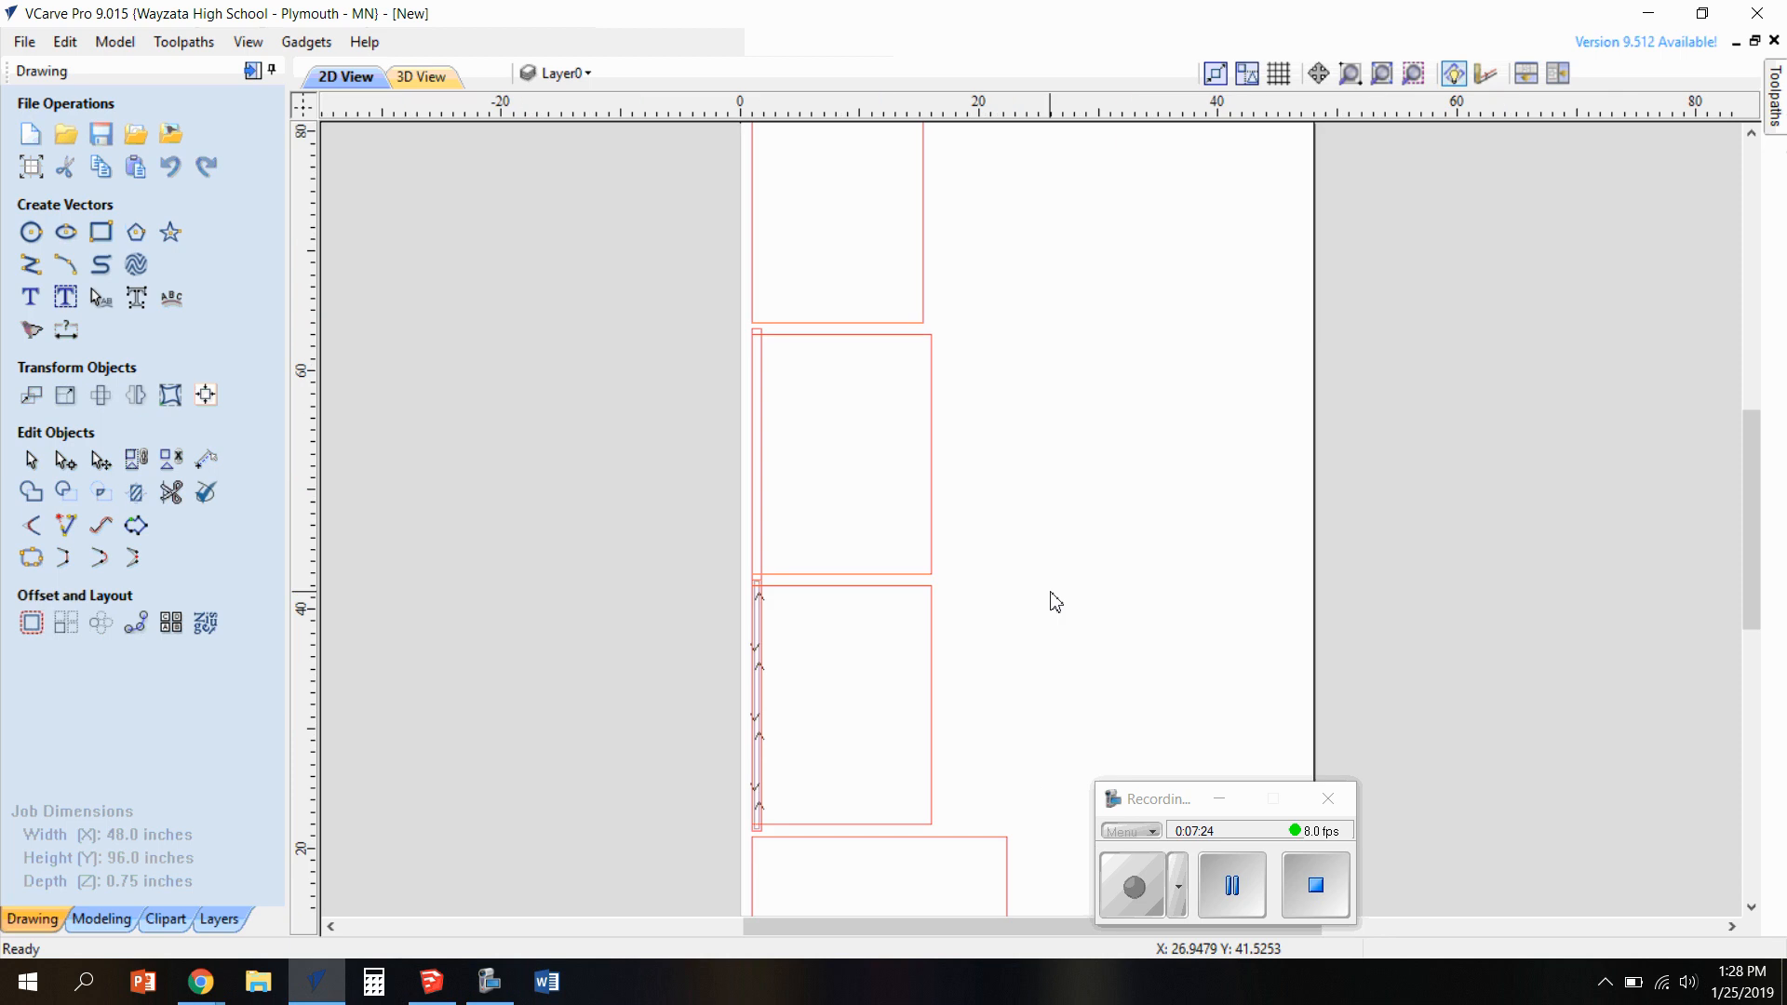
pyautogui.scroll(-1, 1052, 601)
pyautogui.click(1777, 93)
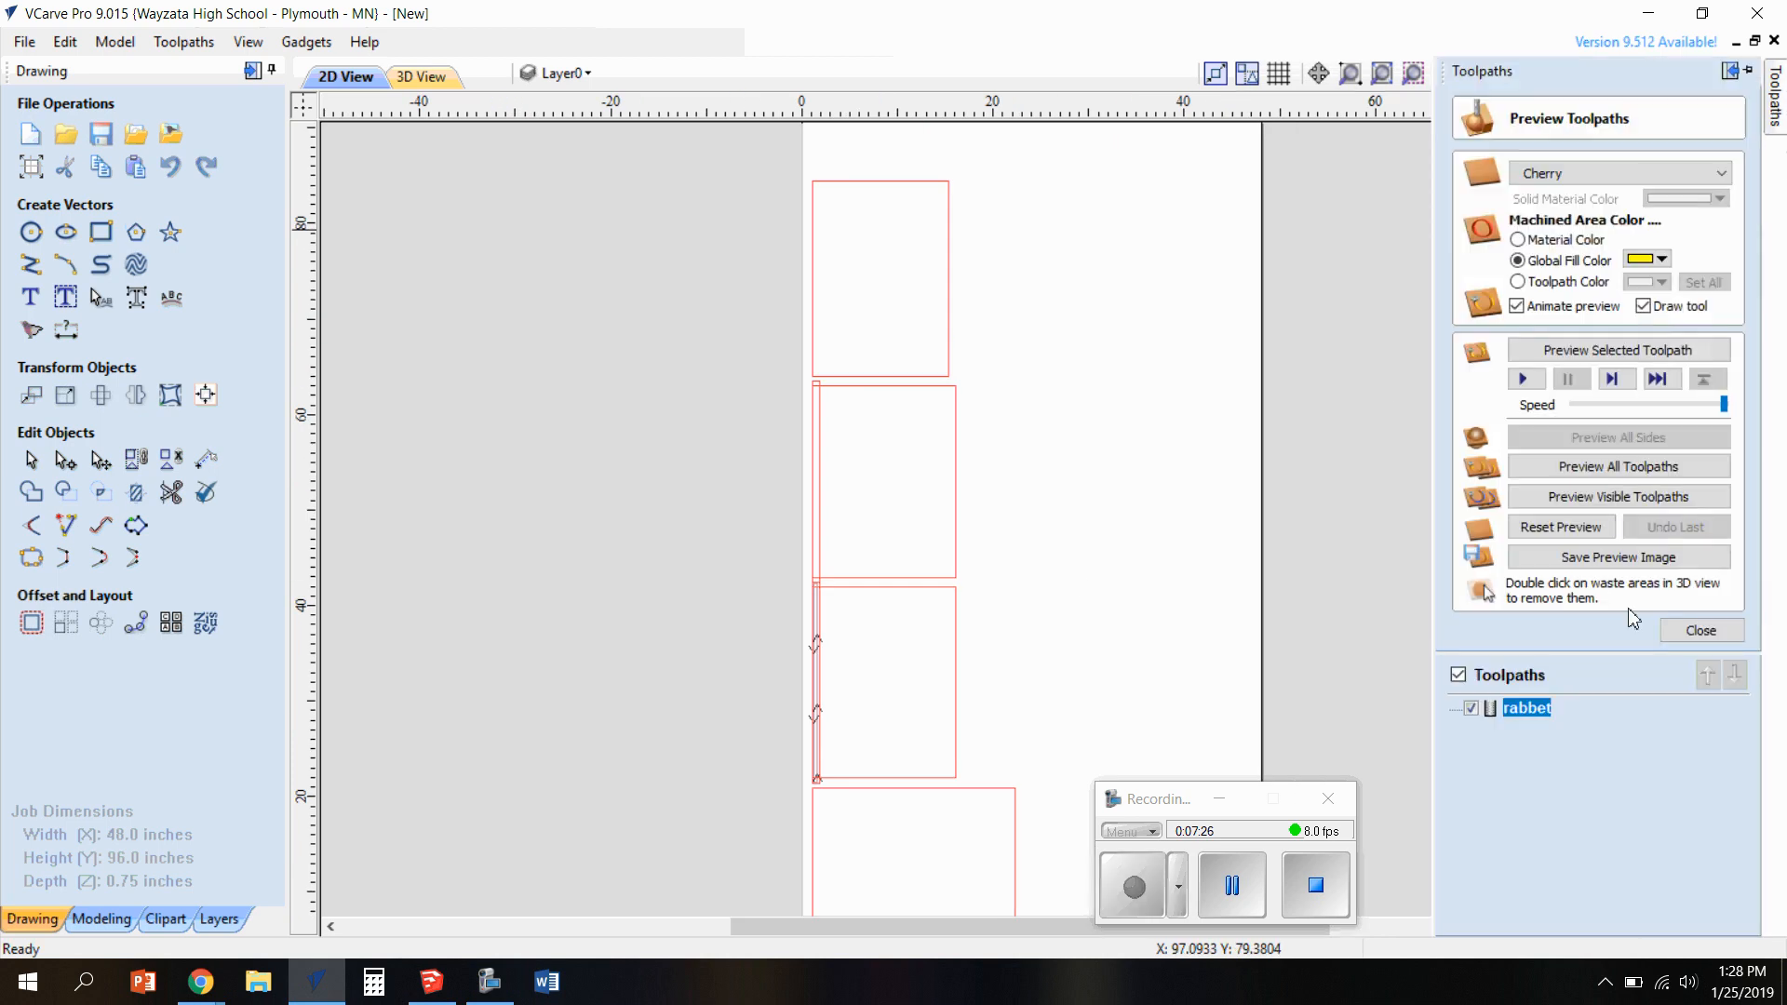
pyautogui.click(1702, 628)
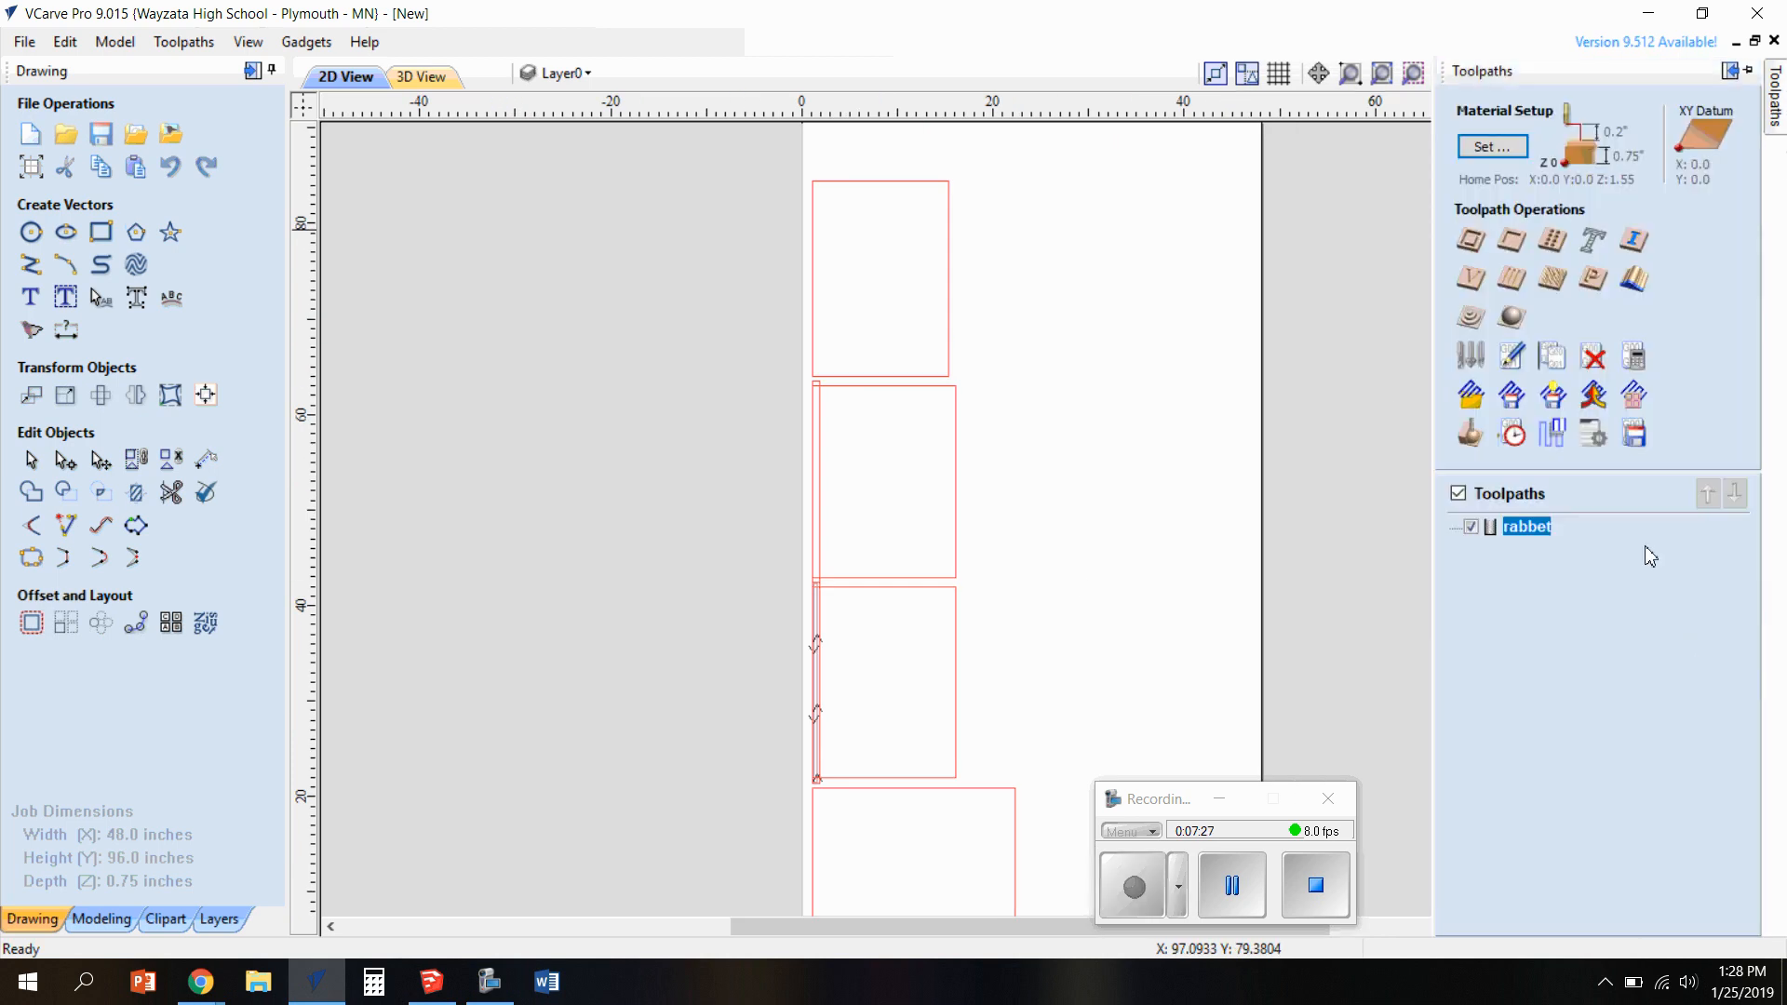
pyautogui.click(1593, 357)
pyautogui.click(839, 509)
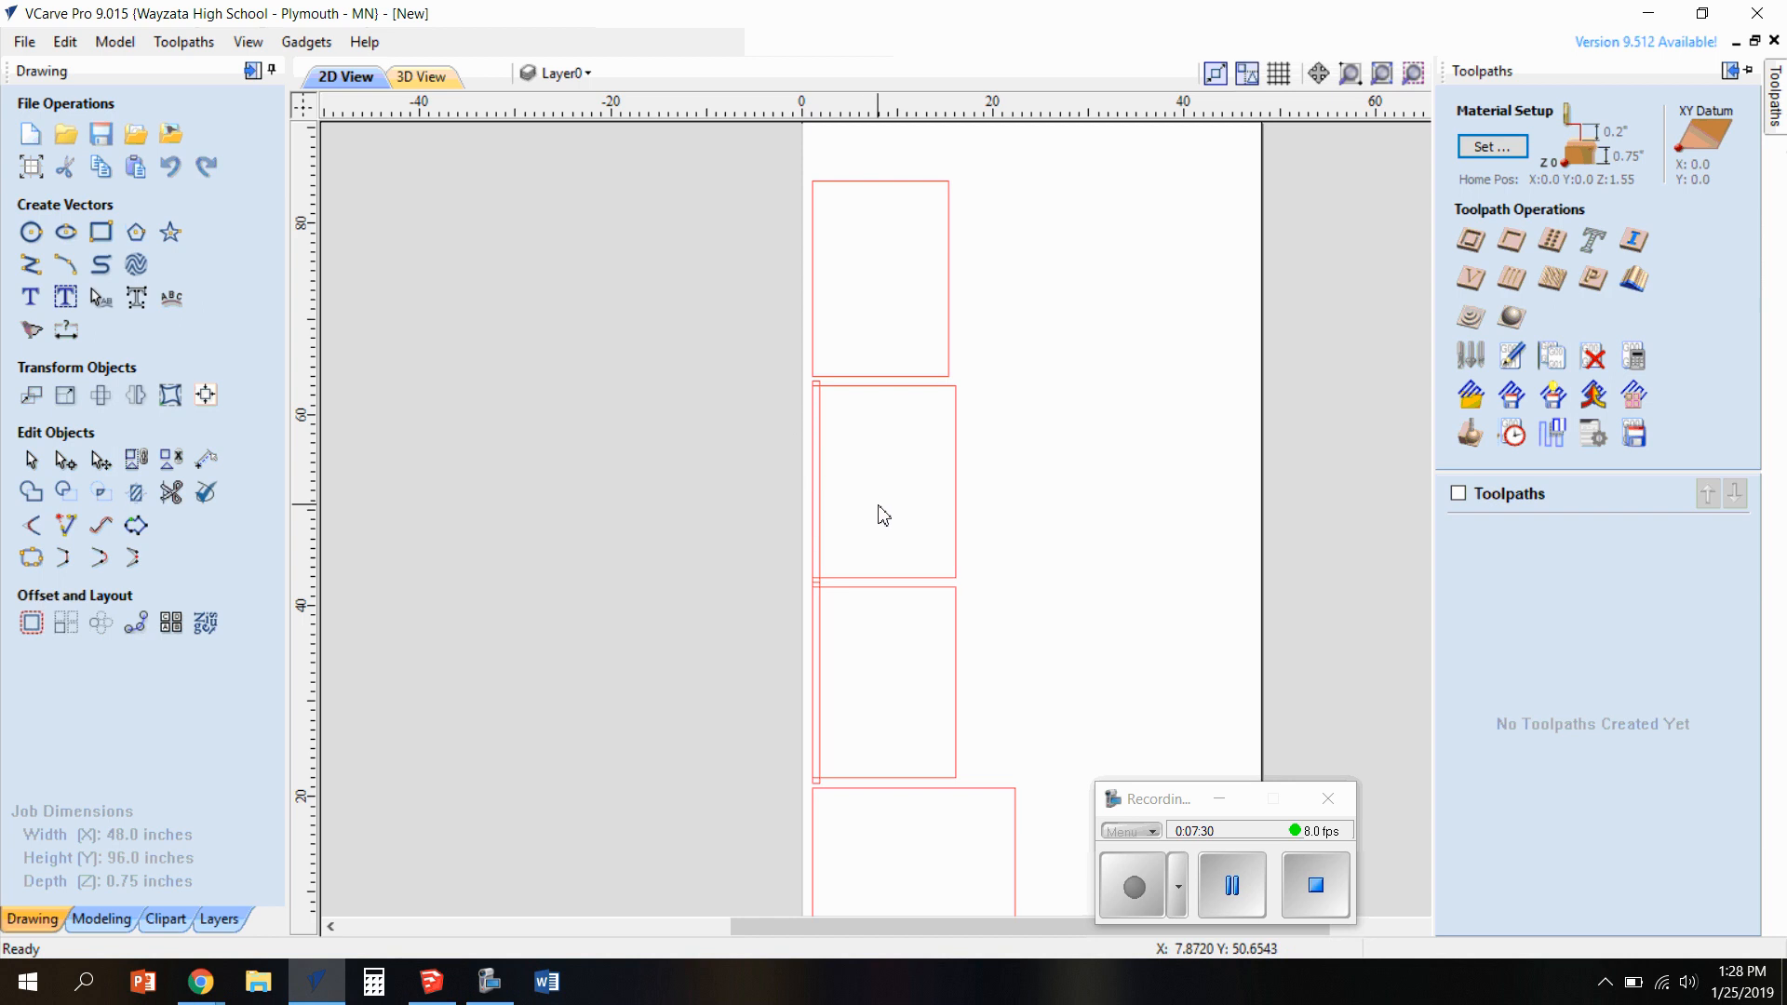
# Create a 0.375-inch-deep pocket toolpath named "rabbet" for both dado rectangles with the 0.375-inch End Mill, and inspect it in 3D
pyautogui.scroll(4, 828, 623)
pyautogui.scroll(-1, 850, 589)
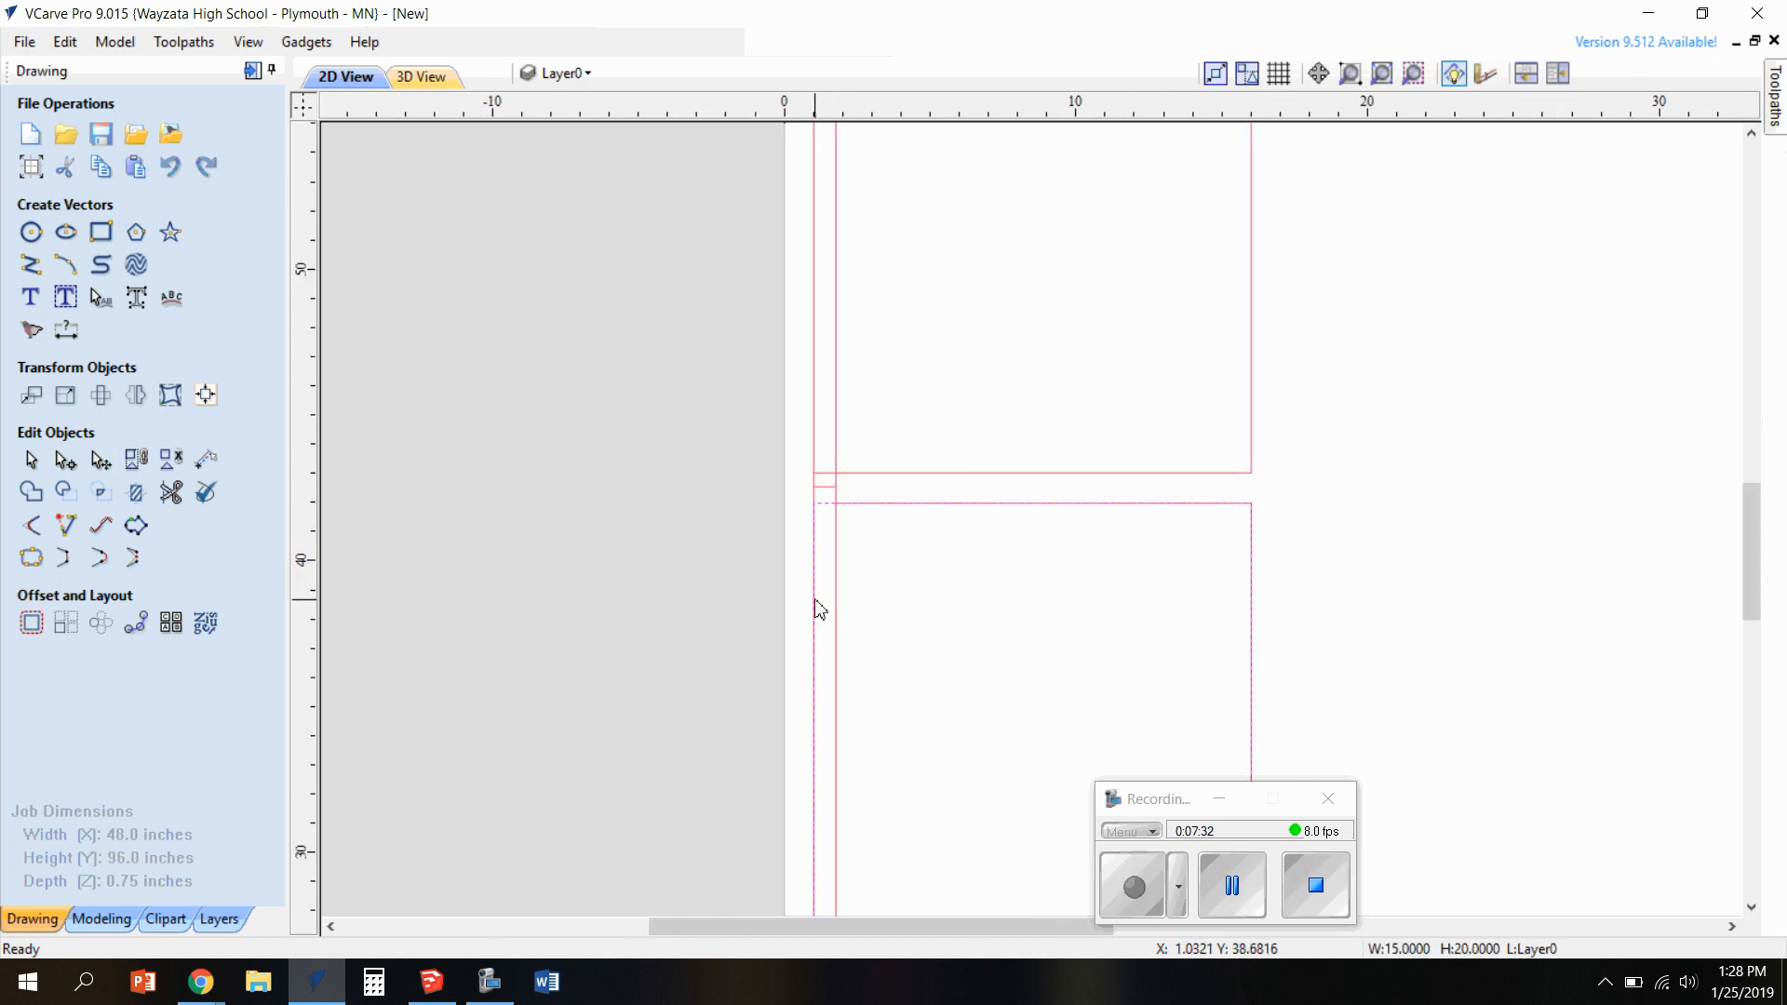
pyautogui.click(838, 610)
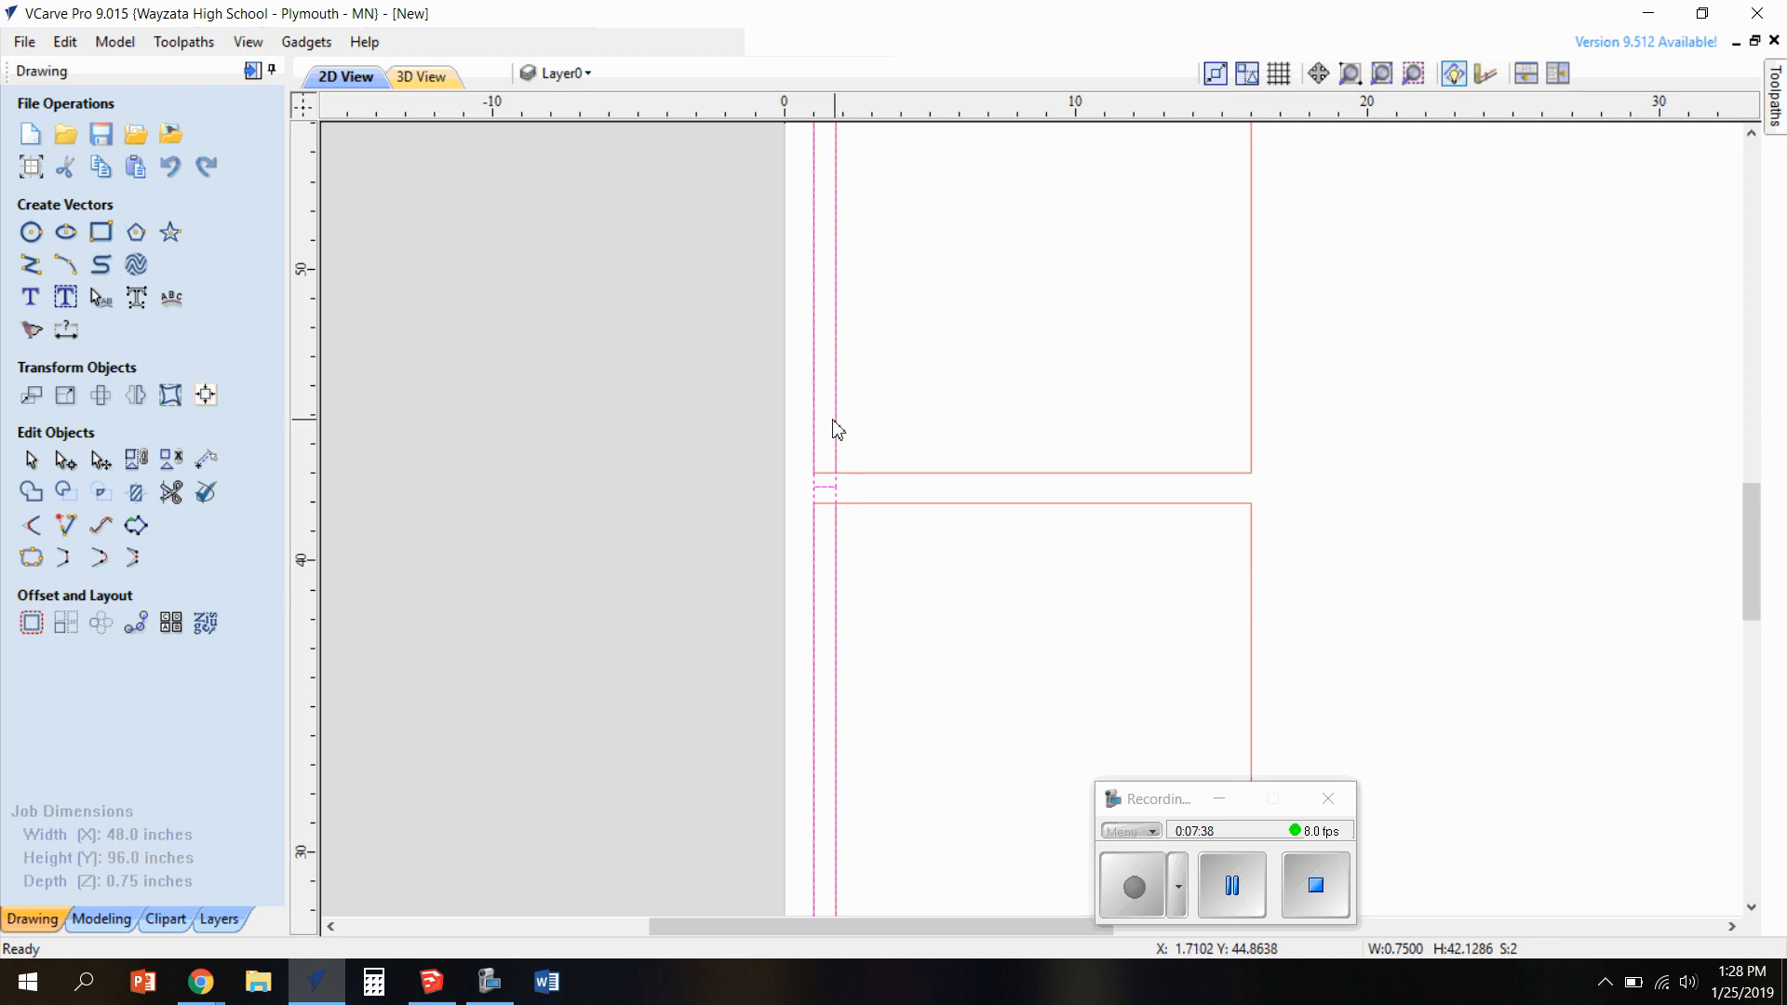
pyautogui.click(1777, 102)
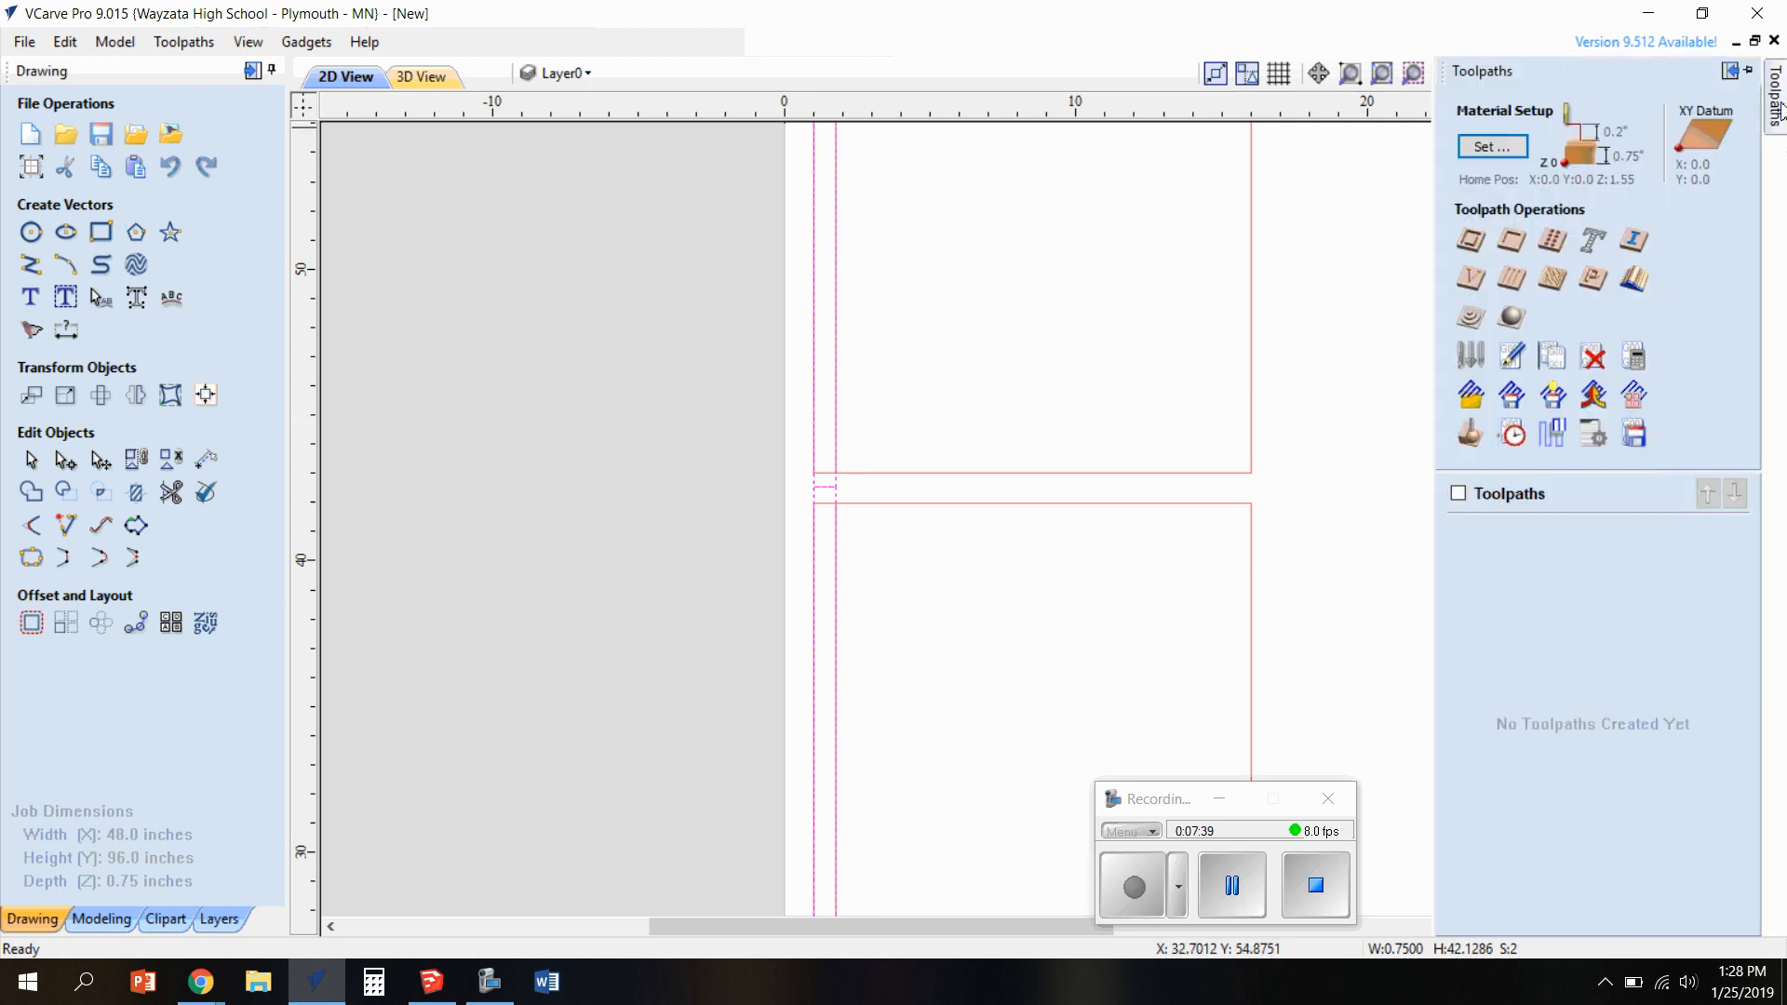
pyautogui.click(1511, 240)
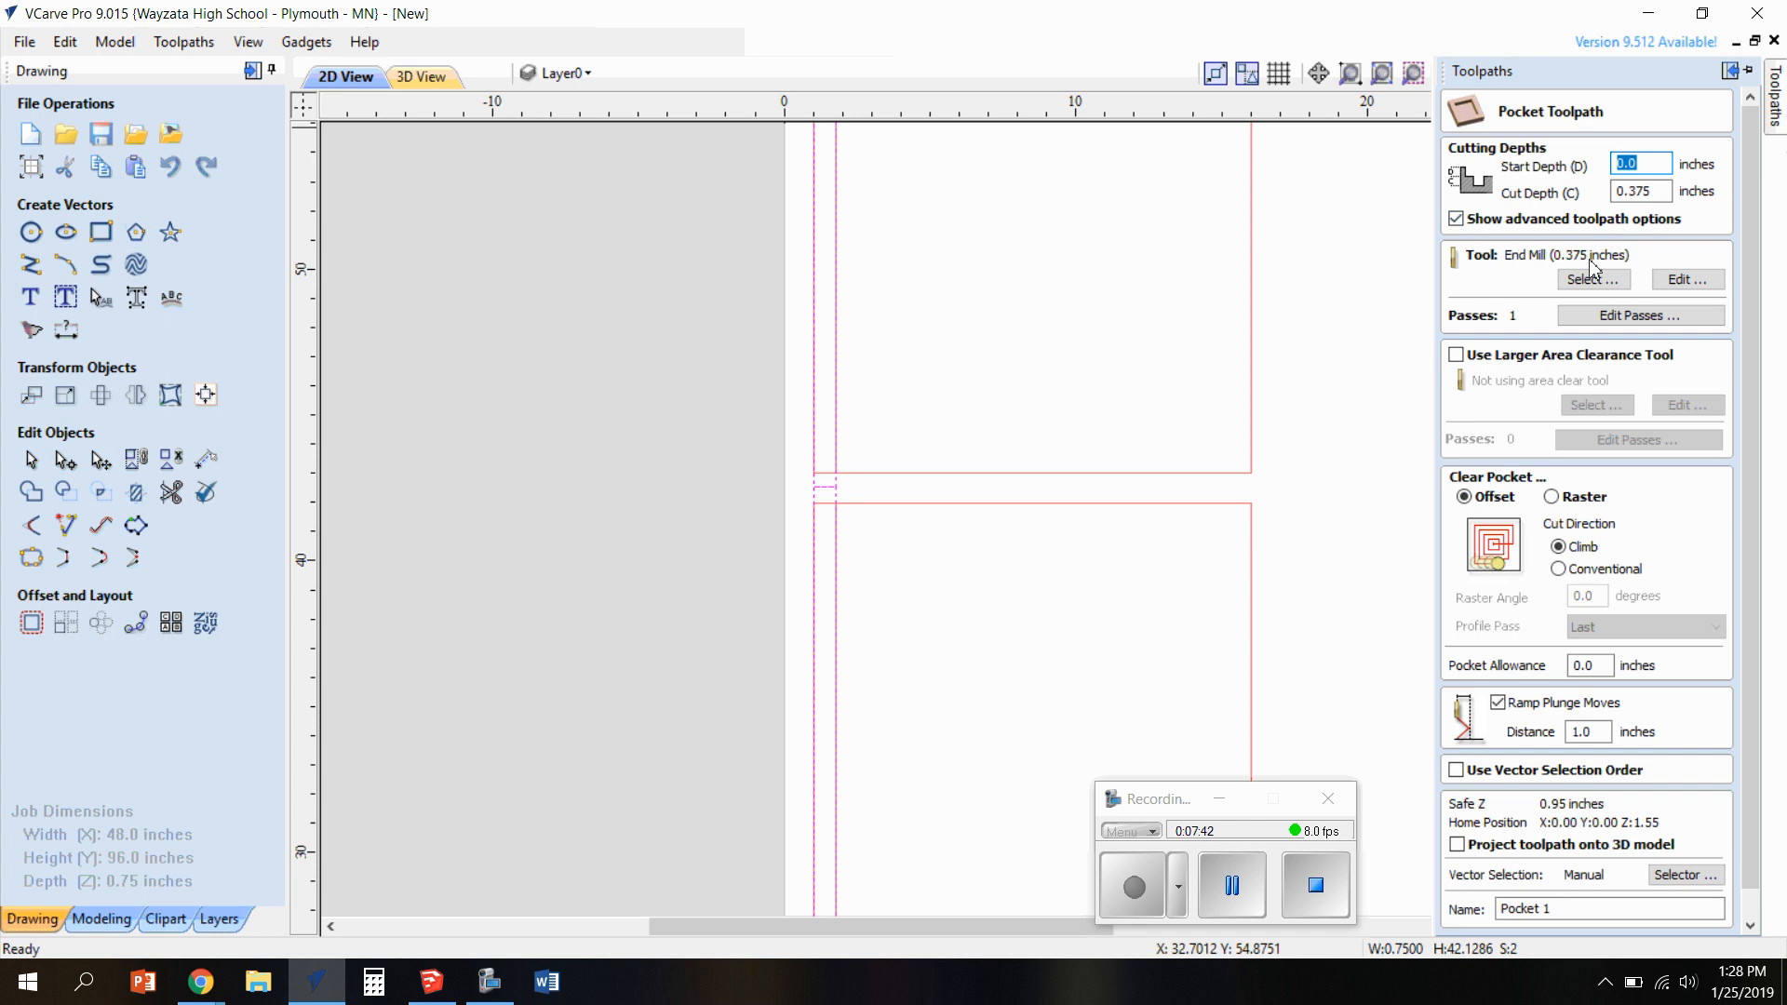
pyautogui.scroll(-1, 1536, 756)
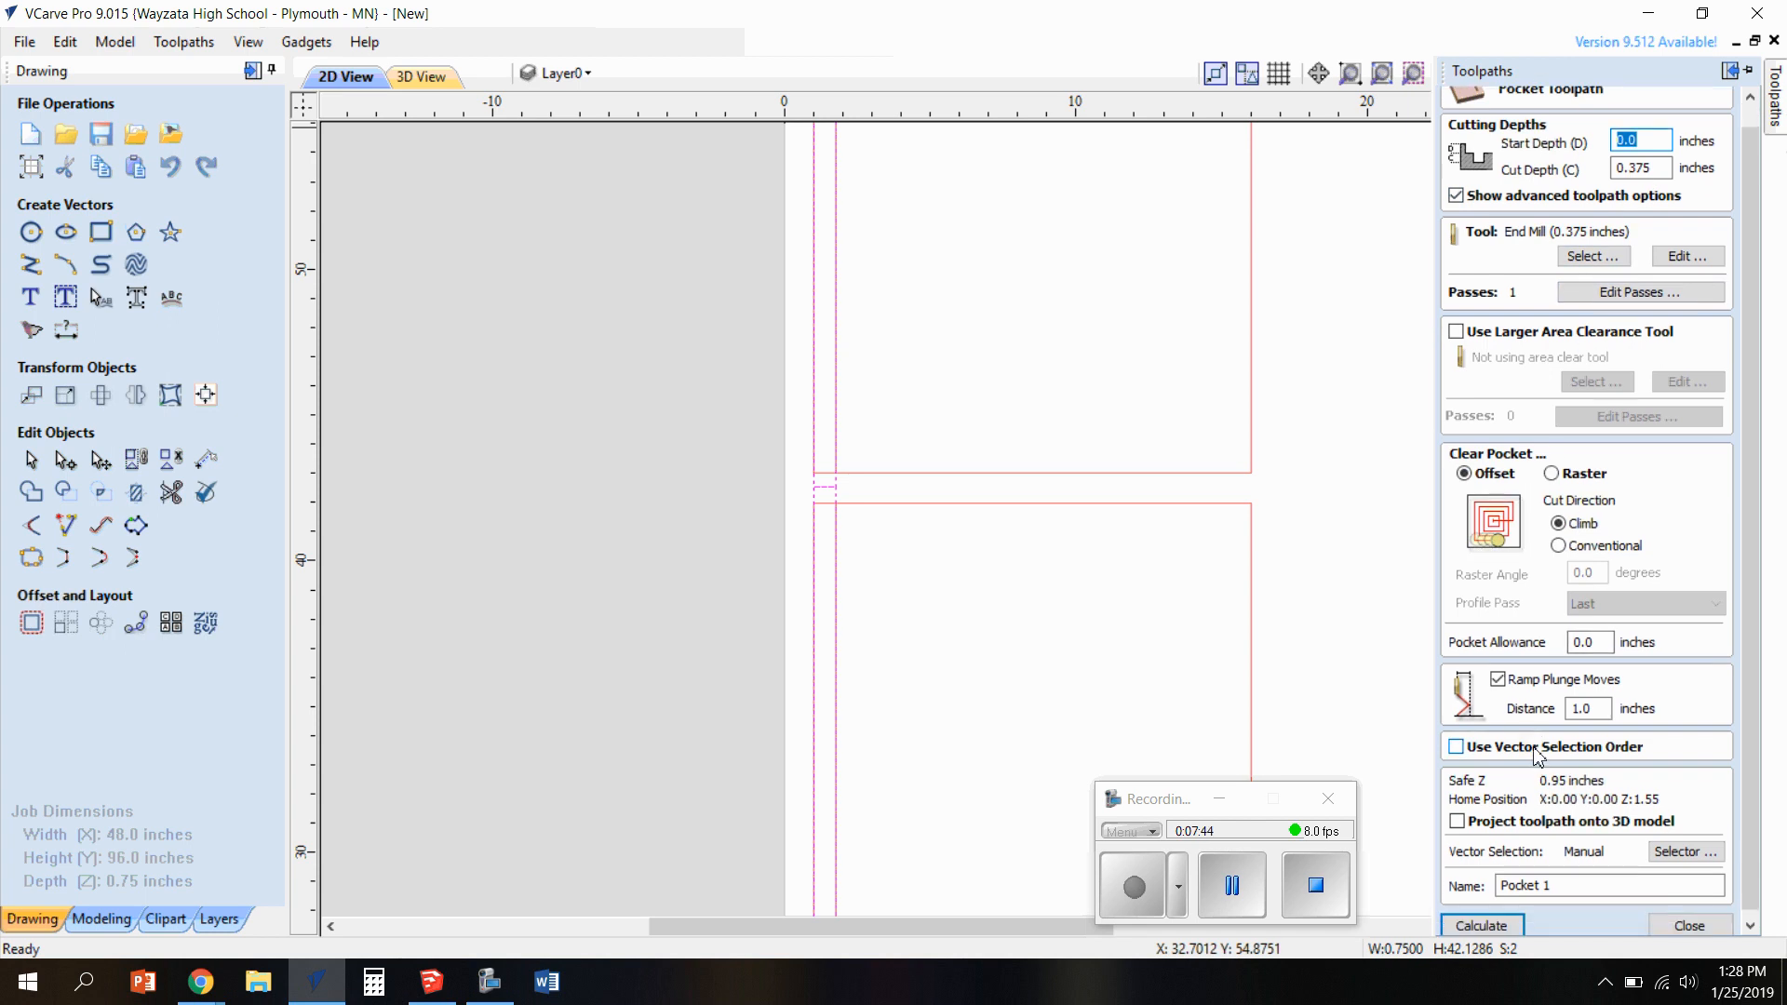
pyautogui.scroll(-1, 1537, 757)
pyautogui.moveTo(1560, 880); pyautogui.dragTo(1399, 879)
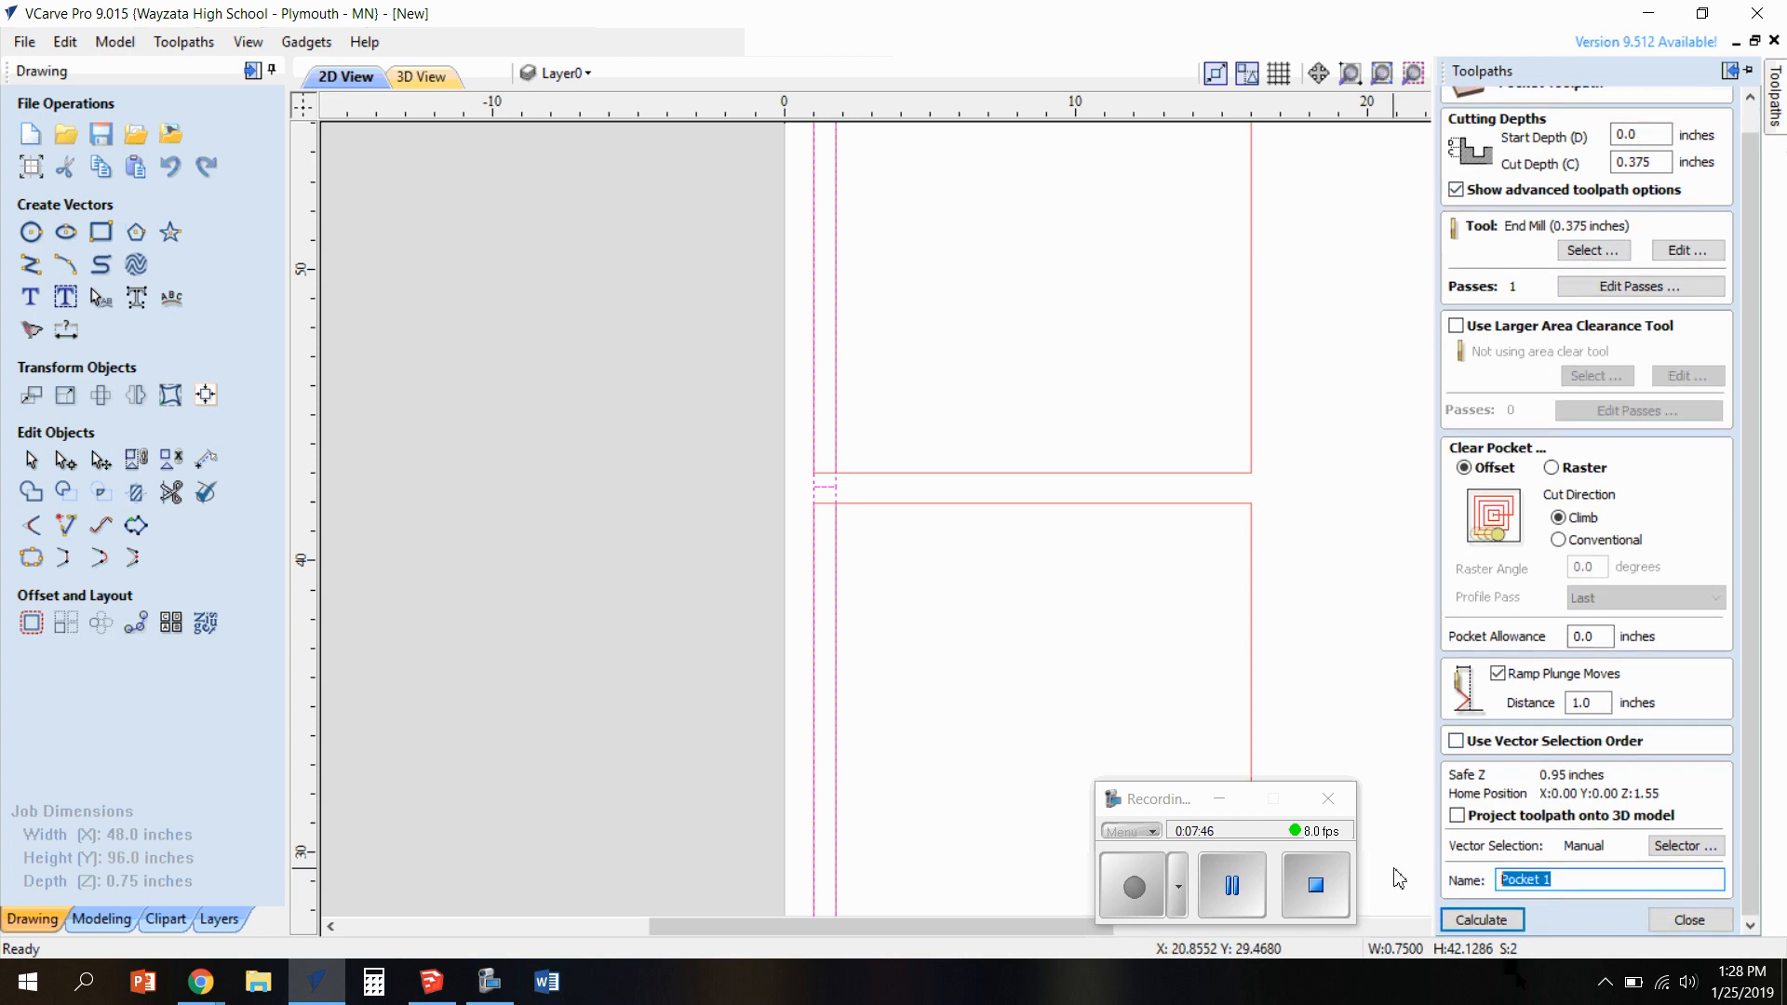
pyautogui.write('rabbet')
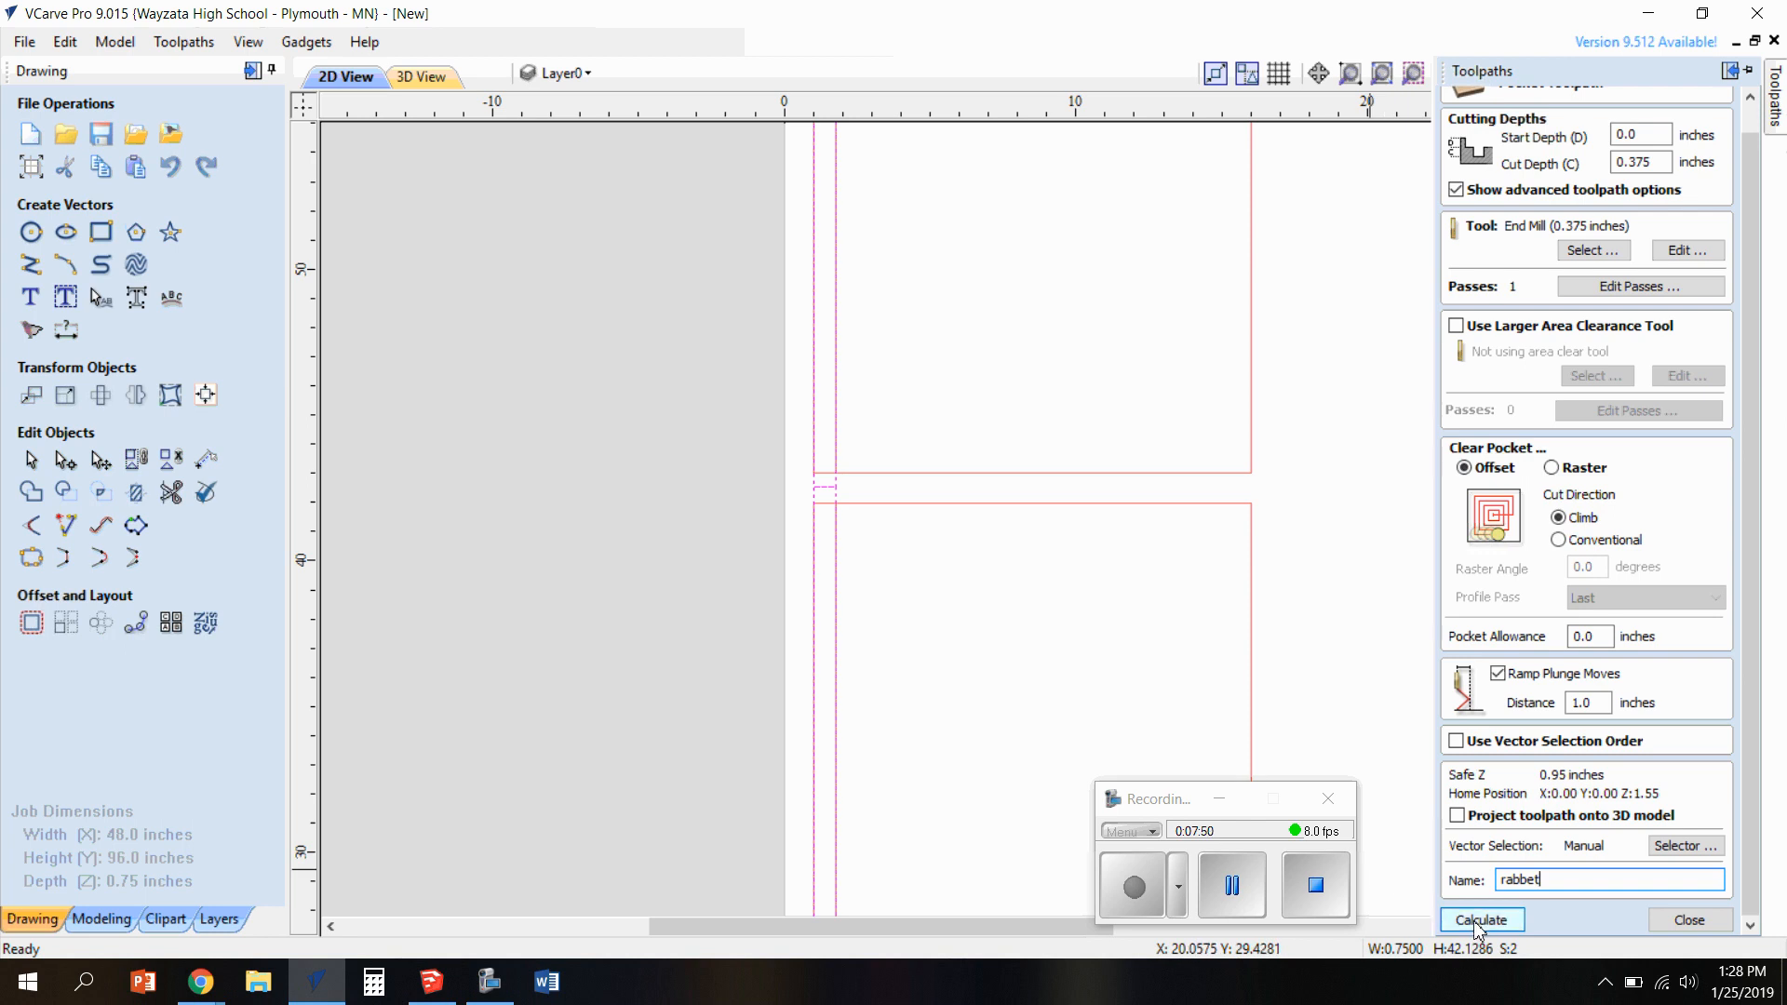
pyautogui.click(1475, 921)
pyautogui.moveTo(934, 706); pyautogui.dragTo(1040, 656)
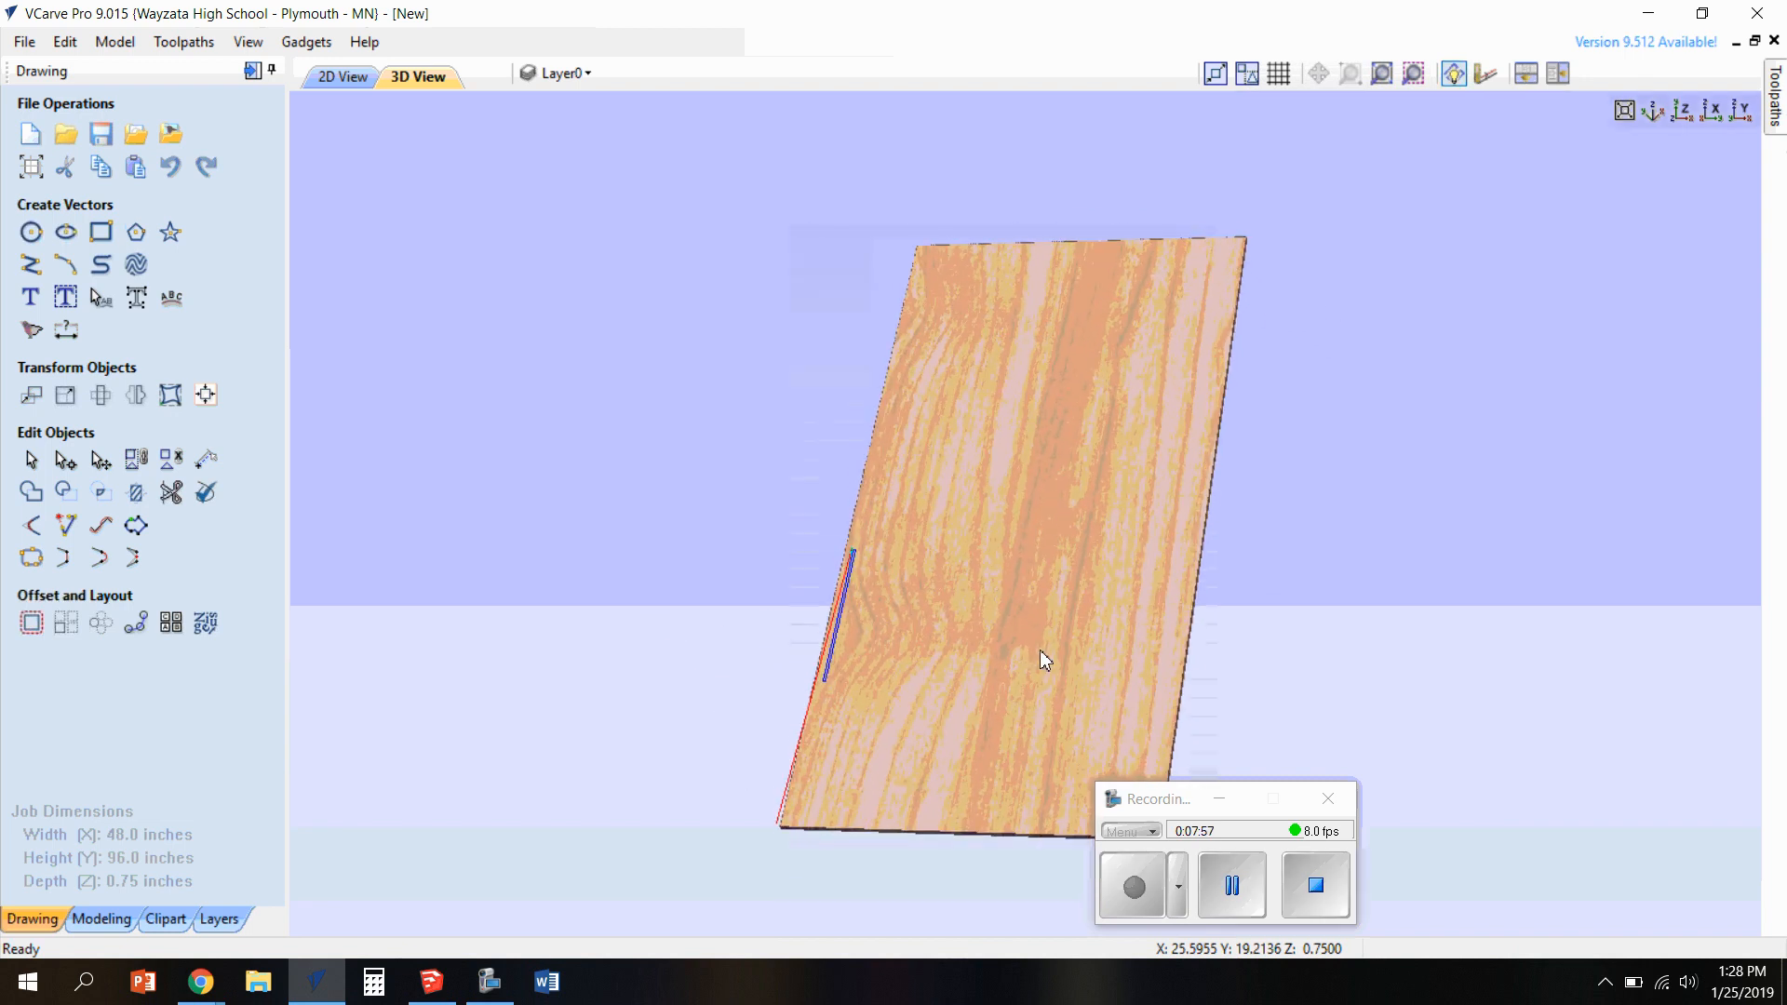
pyautogui.click(1245, 905)
pyautogui.click(1134, 887)
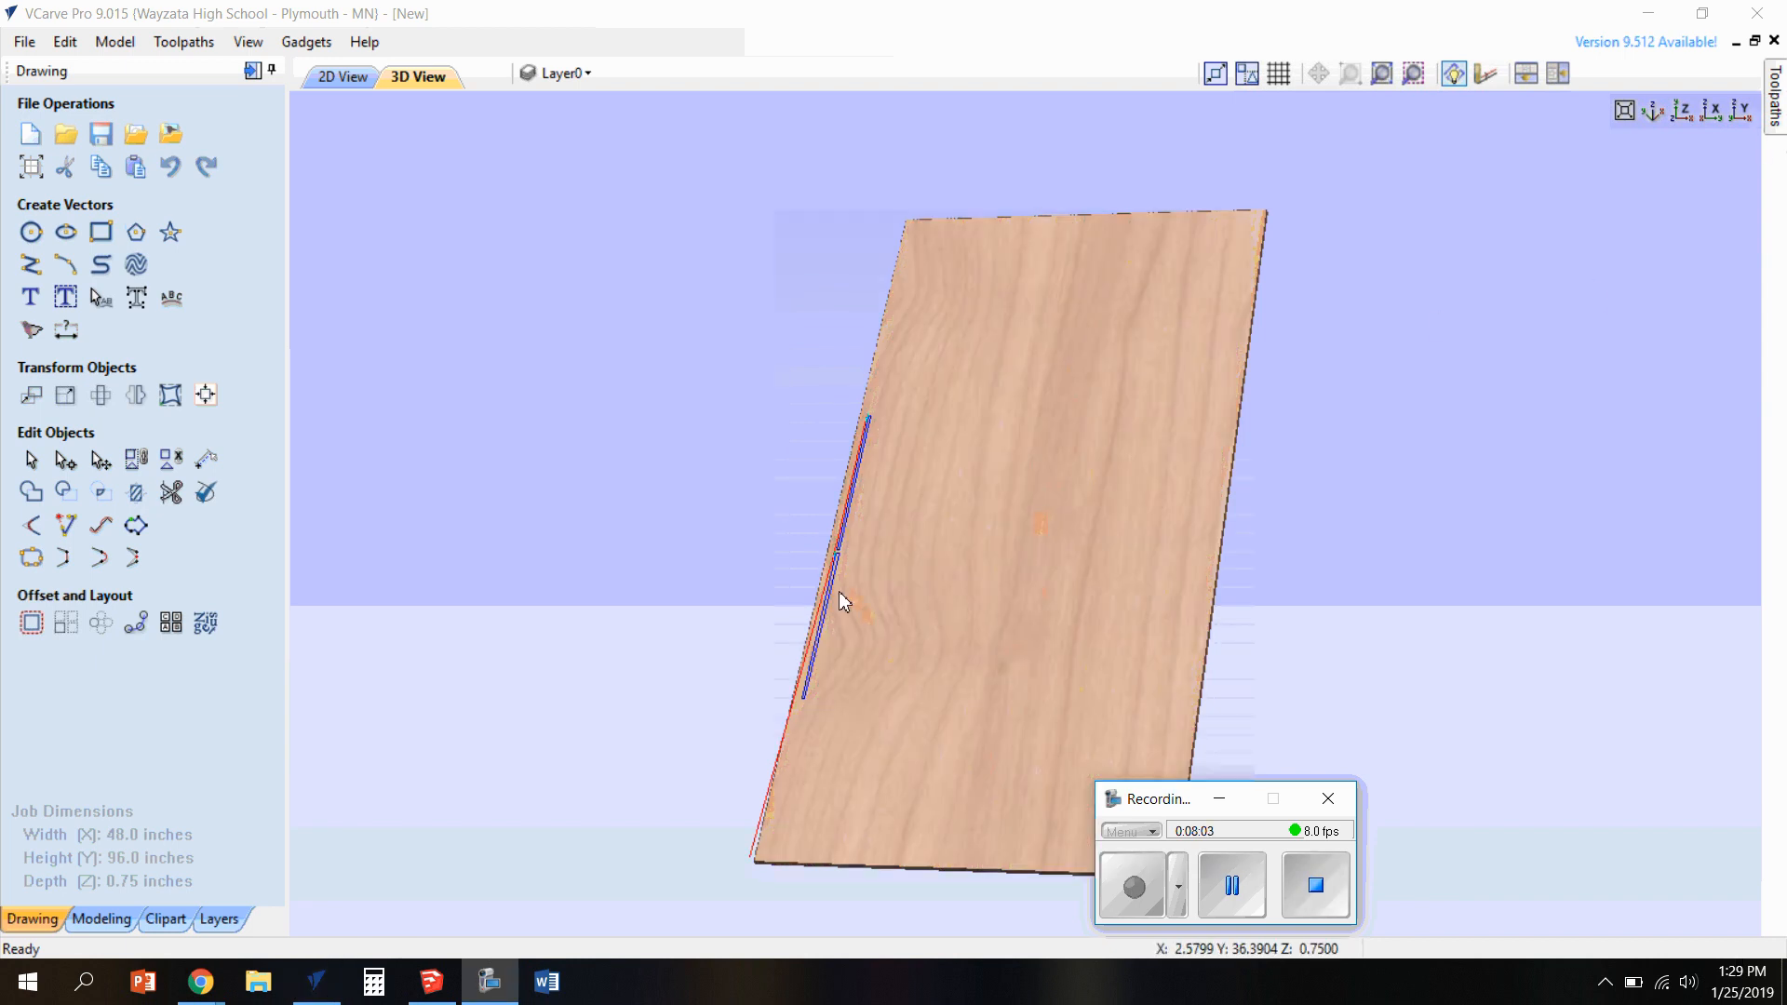
# Adjust the lower edge of the upper dado rectangle to make it about 20.88 inches high, keeping a small gap to the lower dado rectangle
pyautogui.click(343, 77)
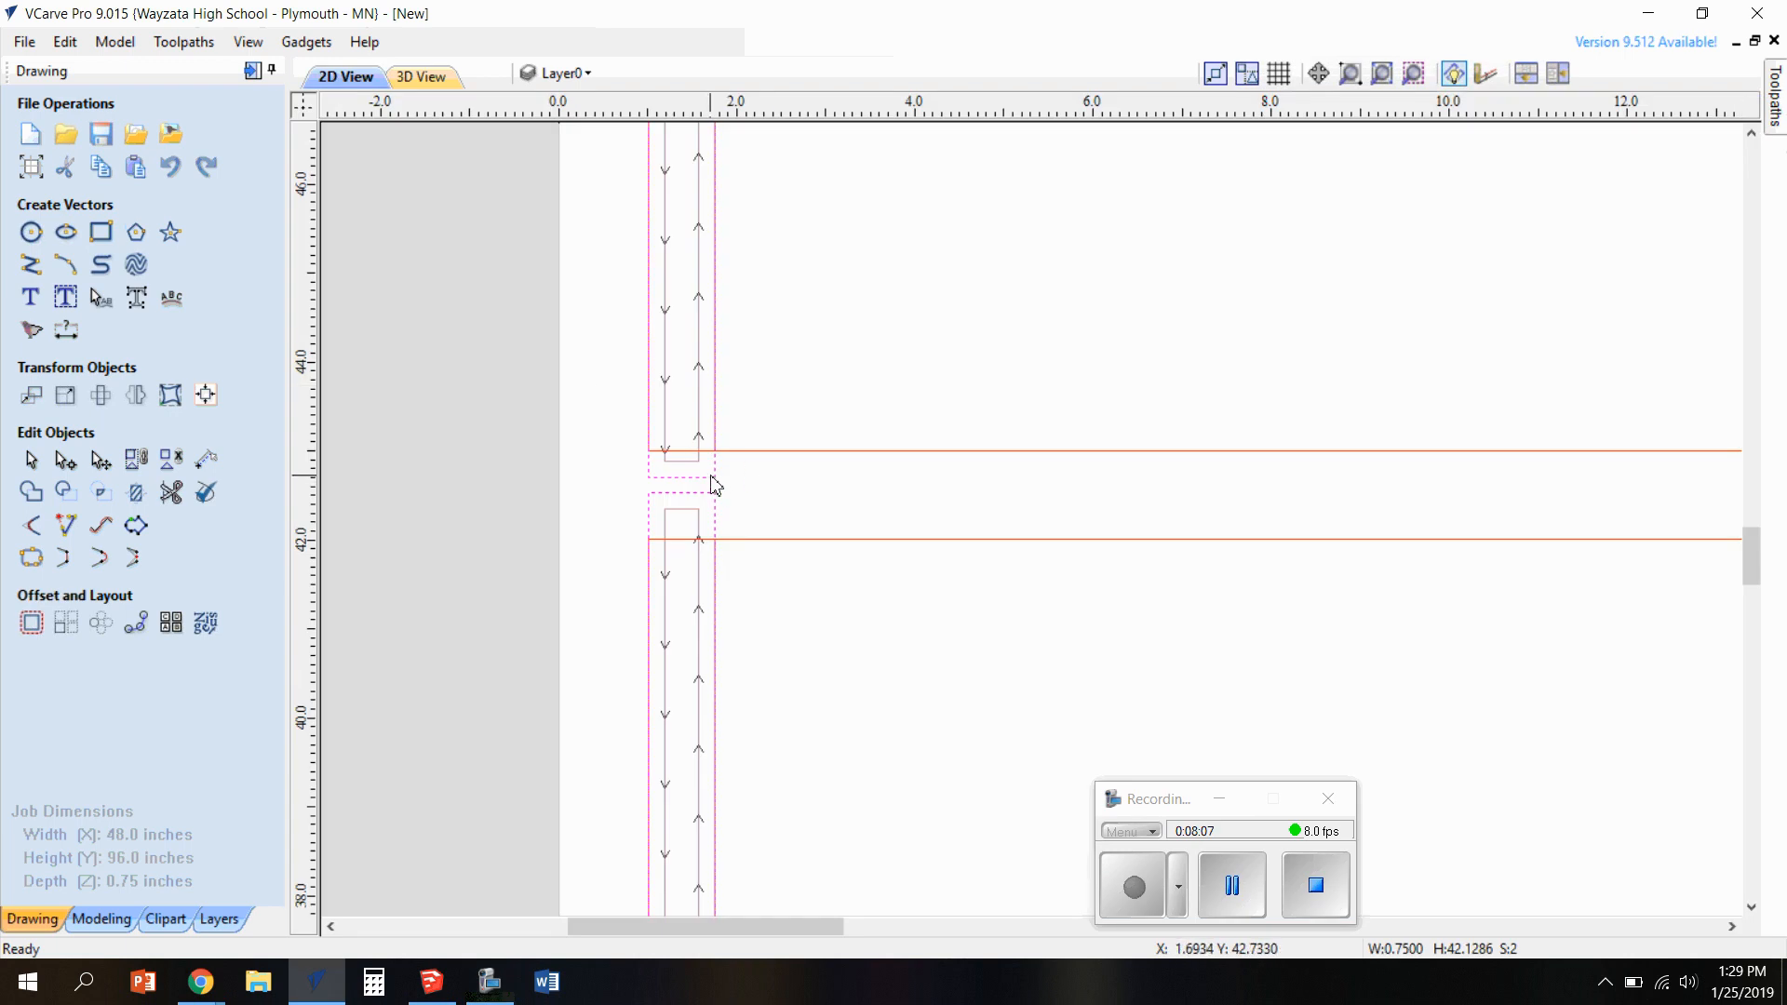
pyautogui.click(758, 487)
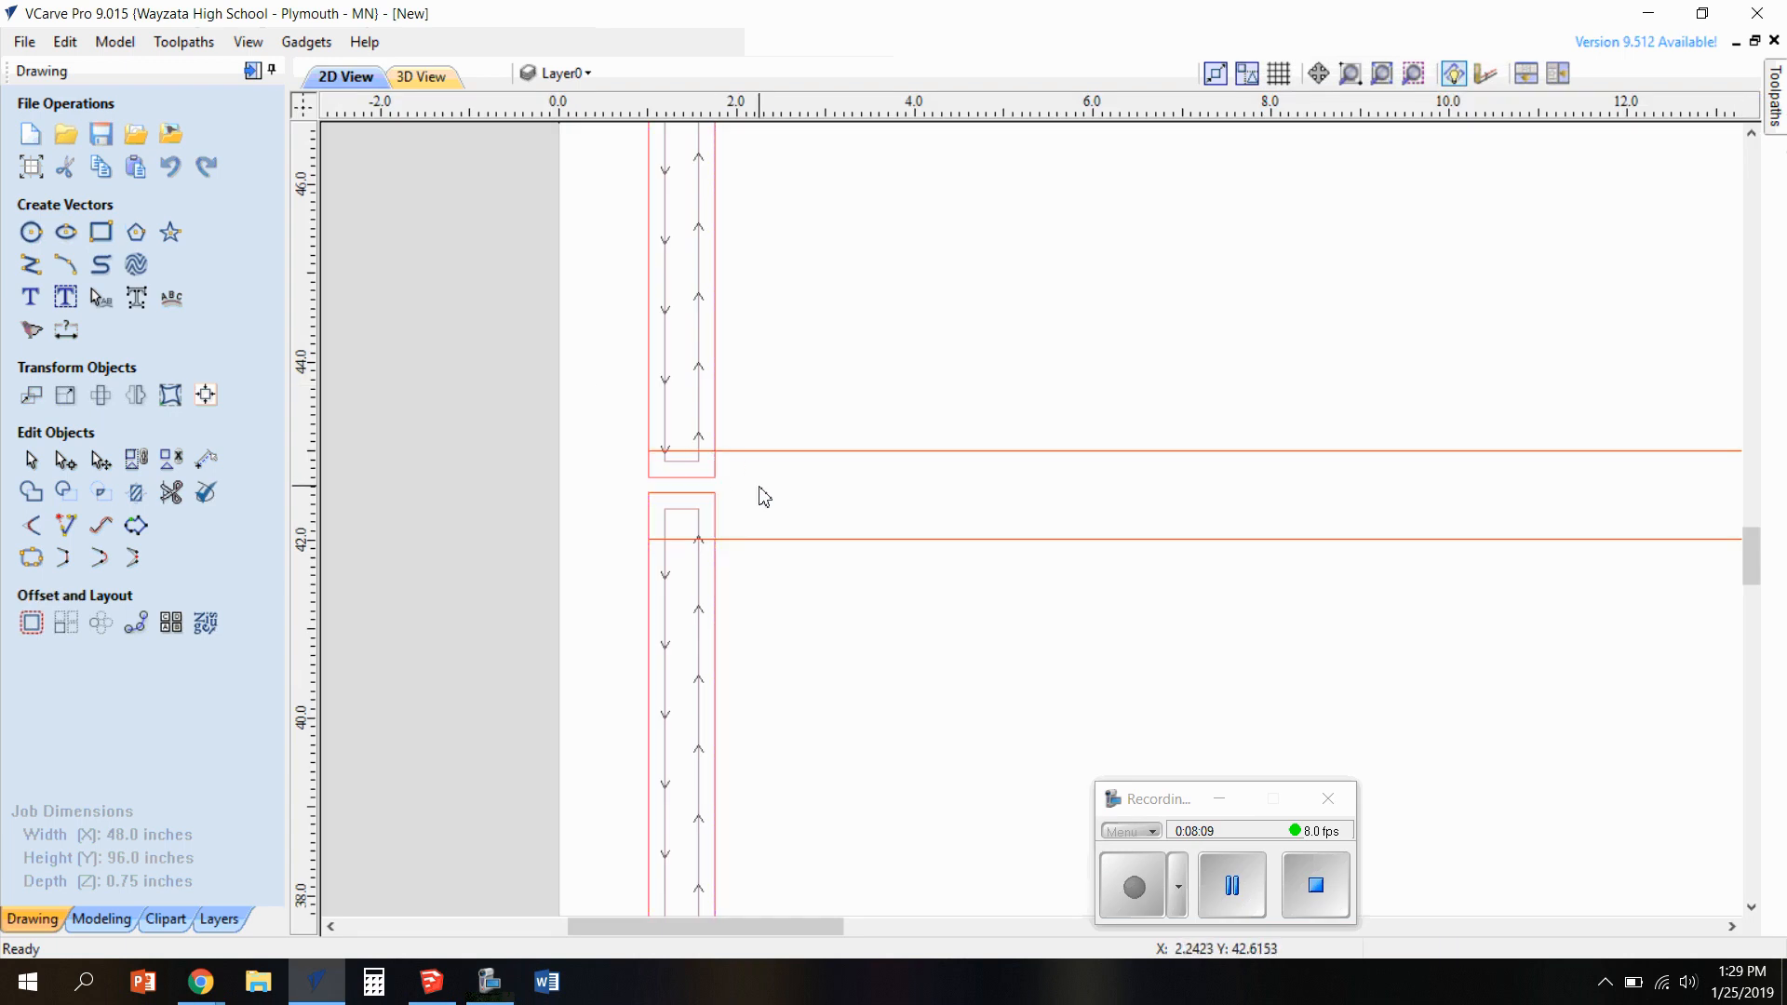
pyautogui.click(707, 479)
pyautogui.scroll(-5, 482, 494)
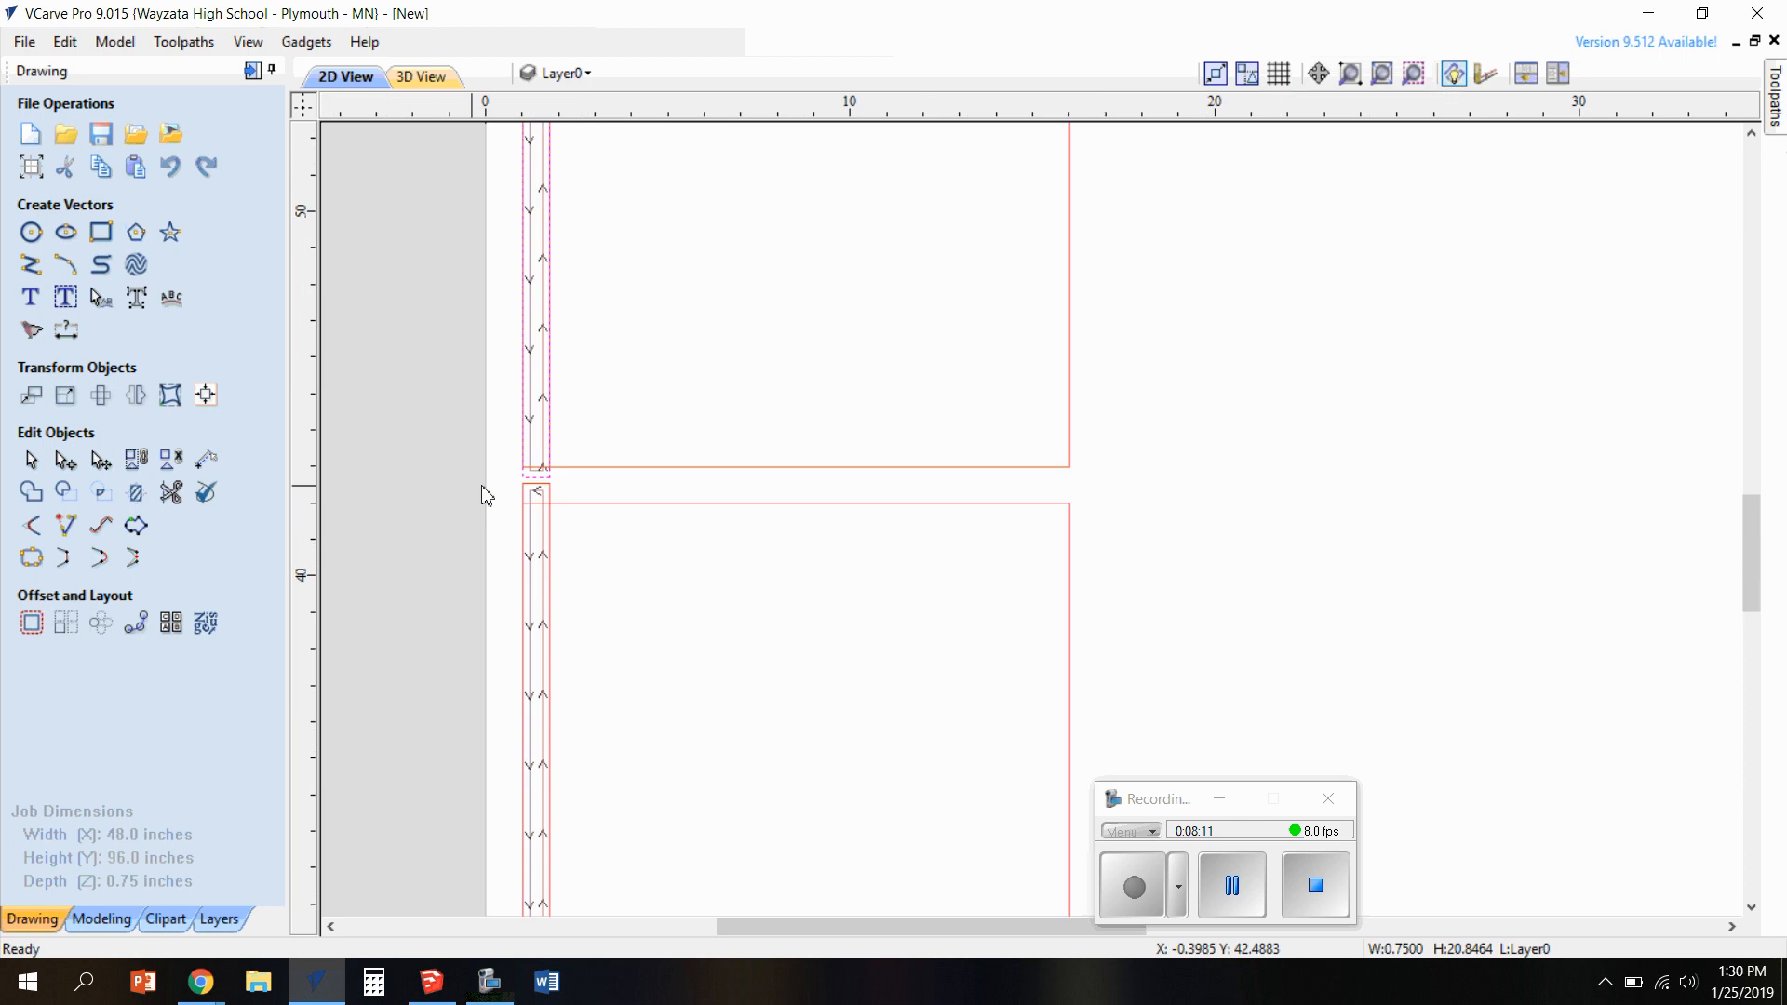
pyautogui.scroll(5, 554, 501)
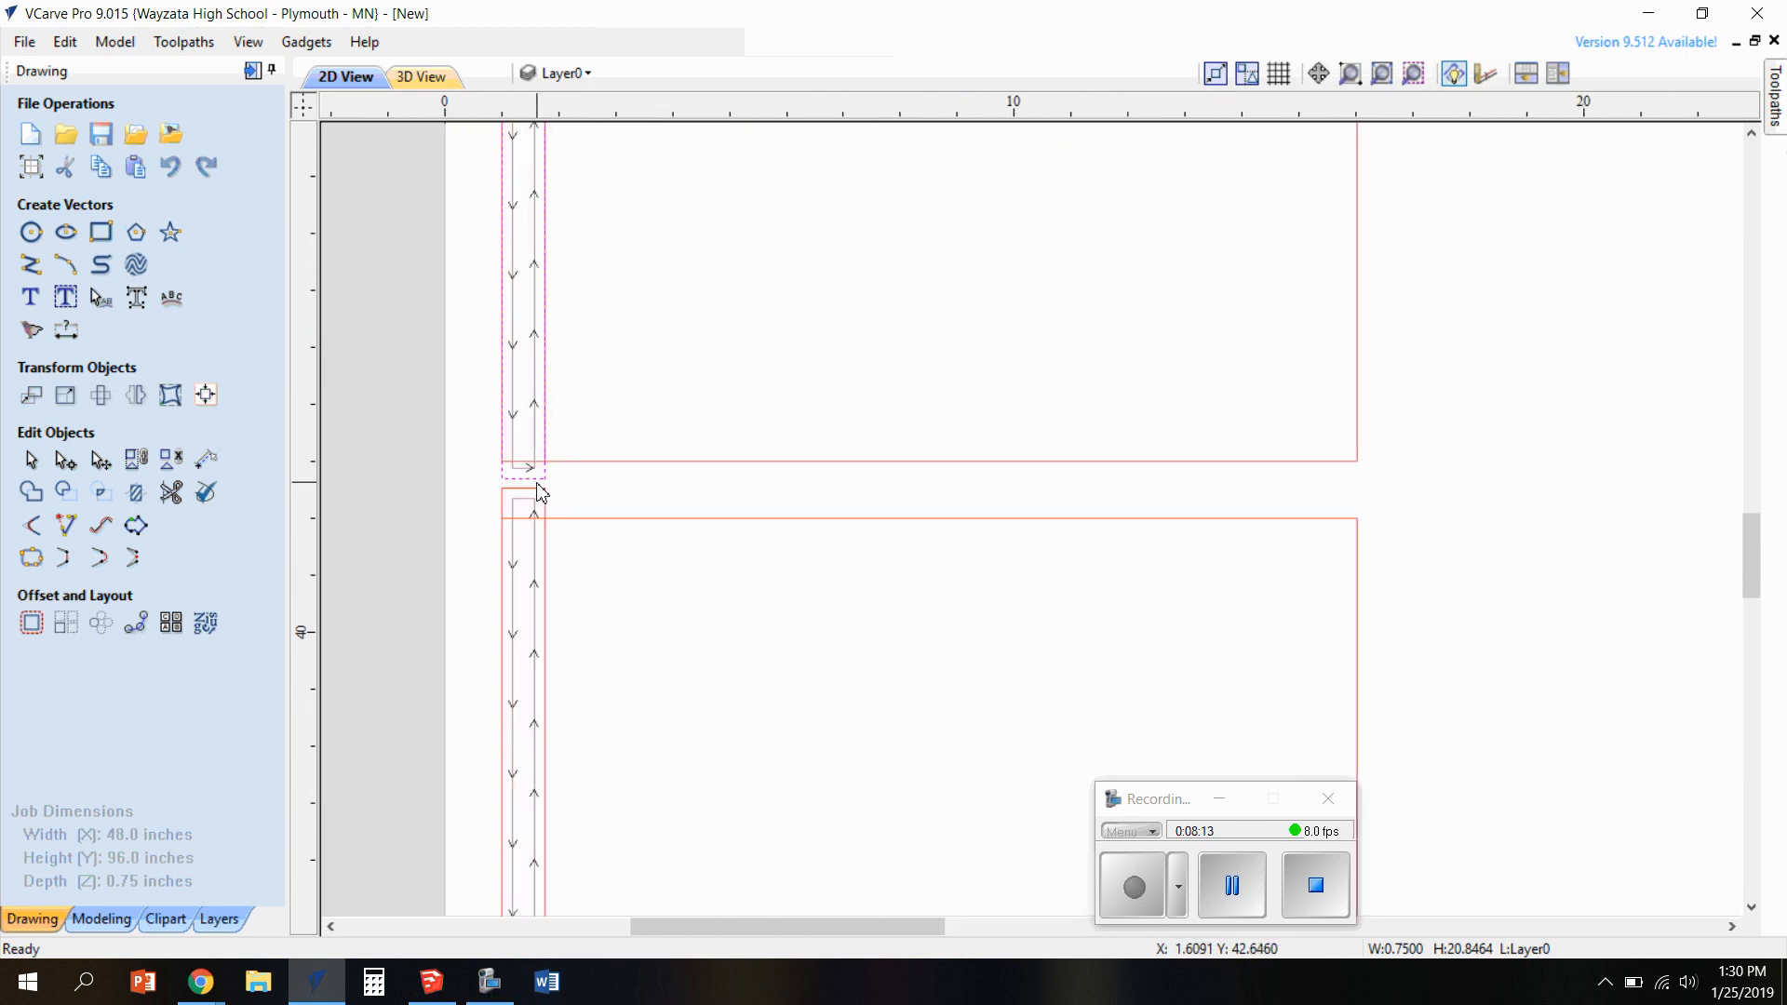
pyautogui.scroll(-1, 580, 493)
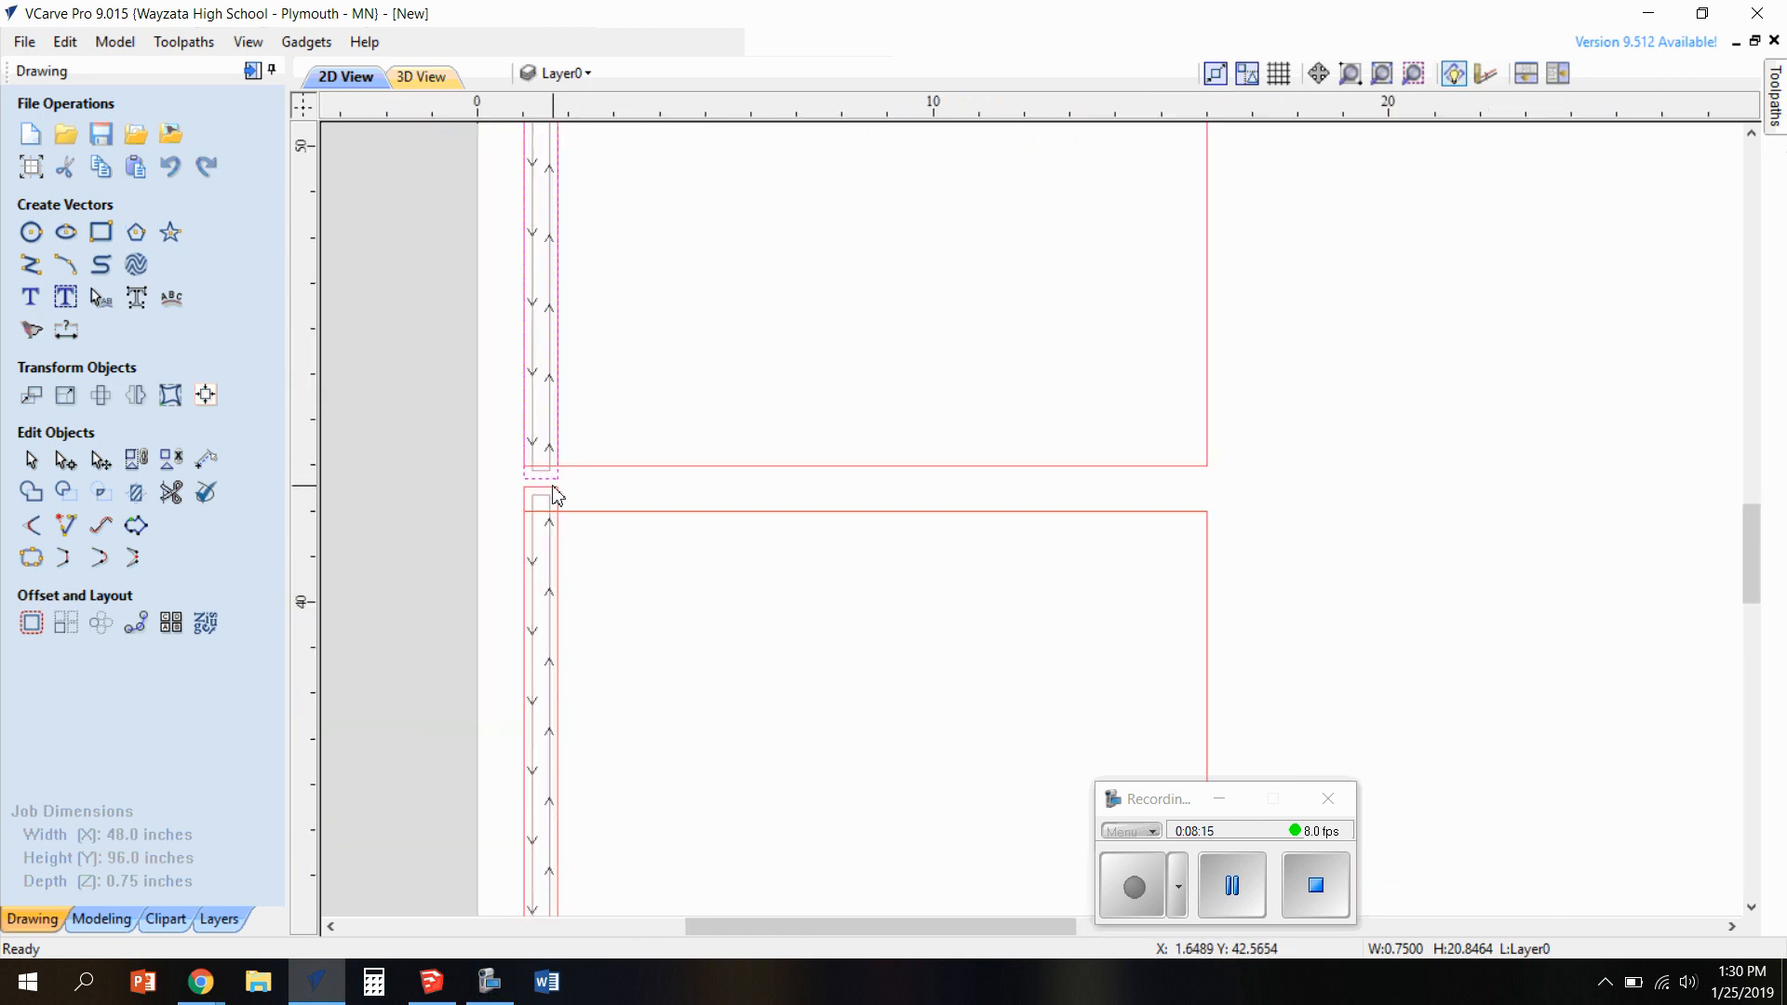
pyautogui.click(559, 476)
pyautogui.click(544, 481)
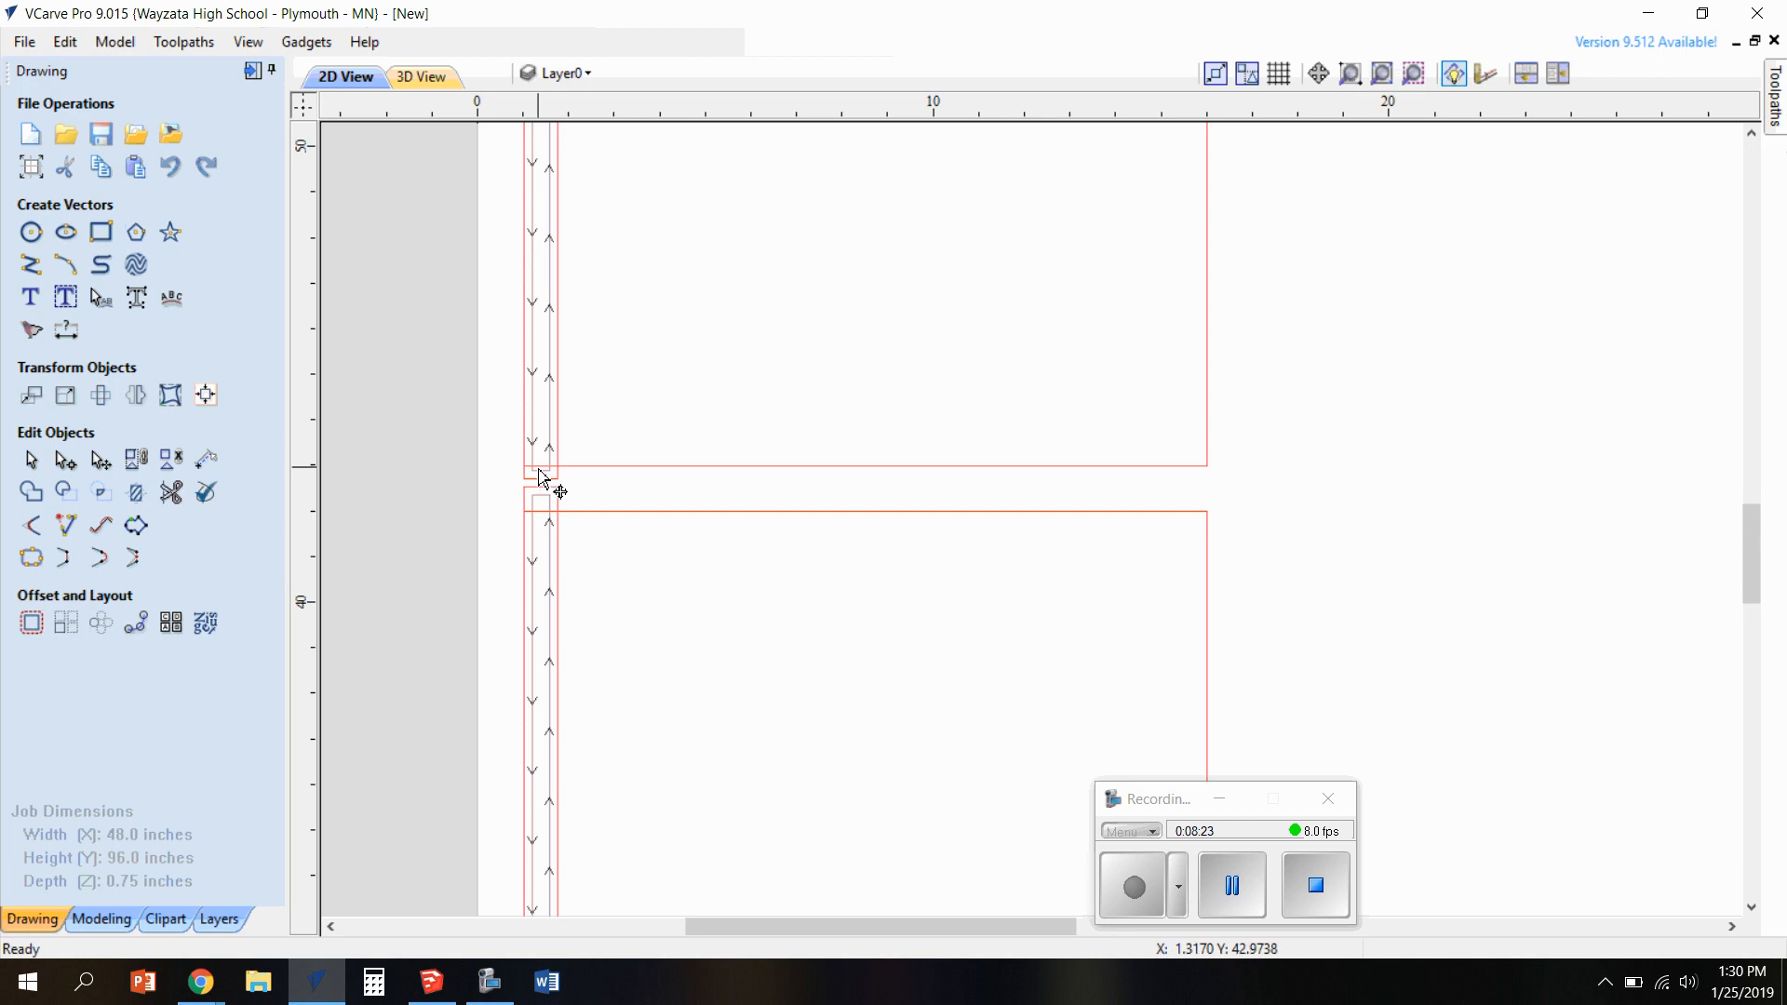
pyautogui.click(573, 467)
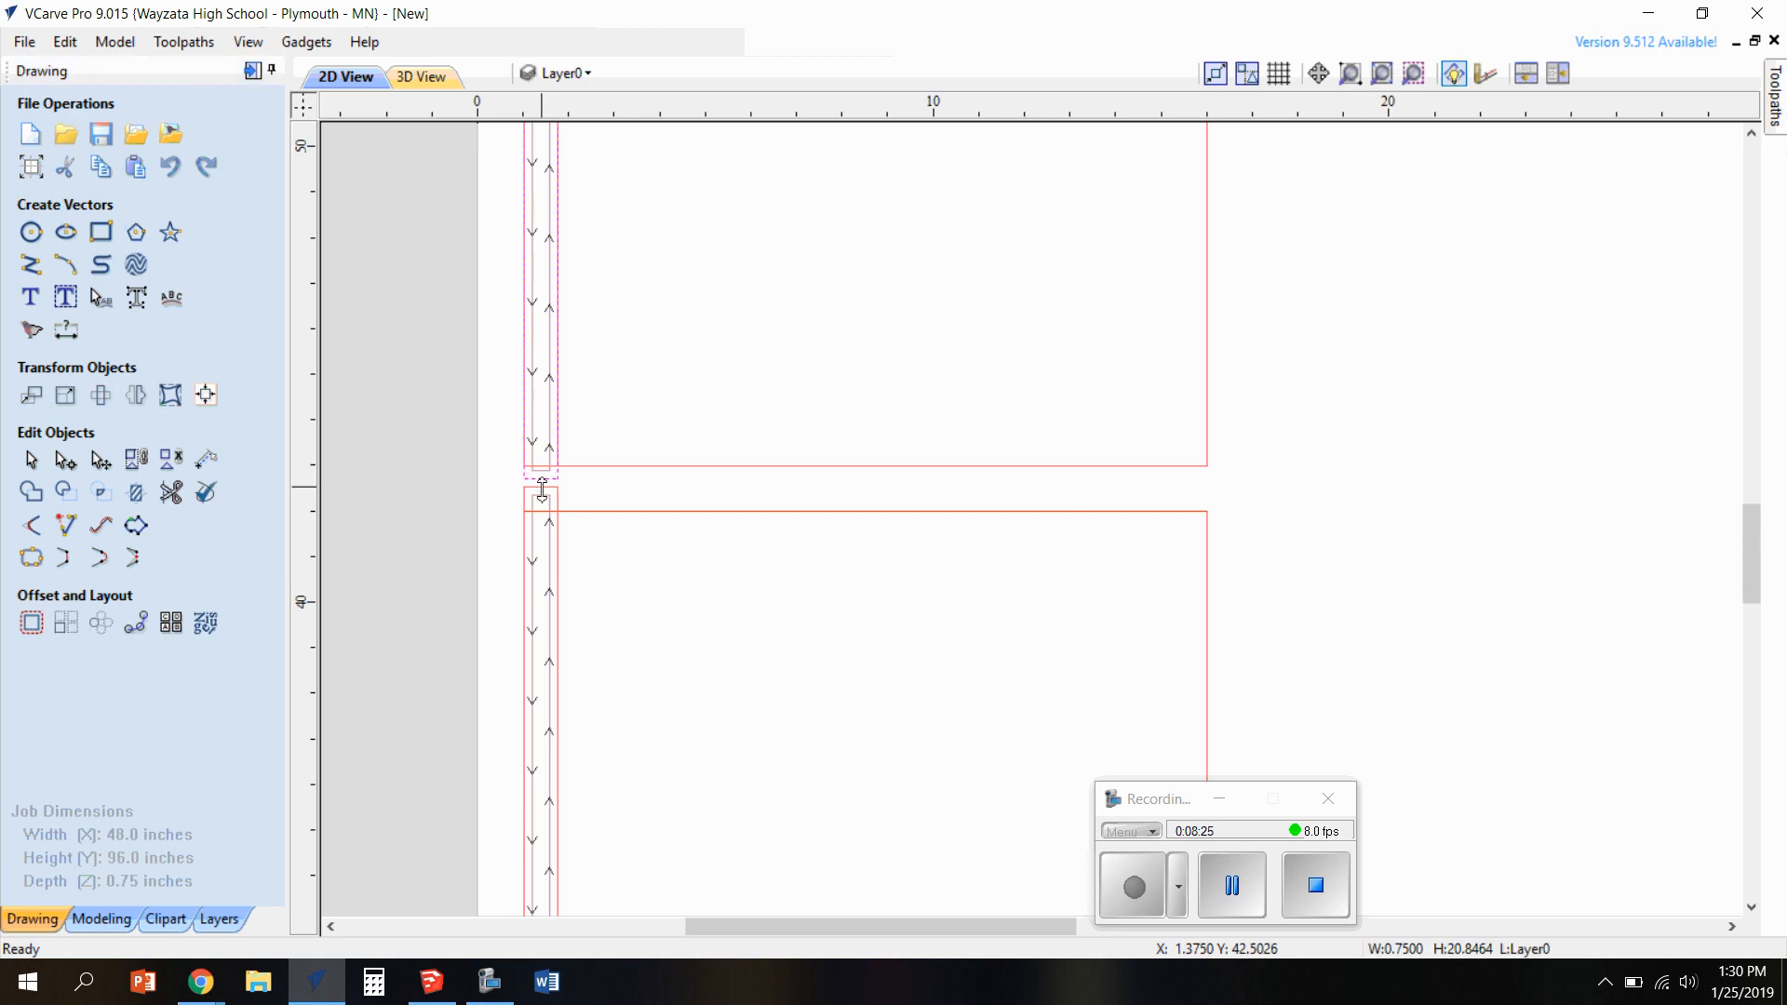
pyautogui.moveTo(545, 490)
pyautogui.mouseDown()
pyautogui.moveTo(562, 499)
pyautogui.moveTo(545, 462)
pyautogui.mouseUp()
pyautogui.scroll(1, 541, 499)
pyautogui.scroll(2, 540, 499)
pyautogui.scroll(-3, 698, 498)
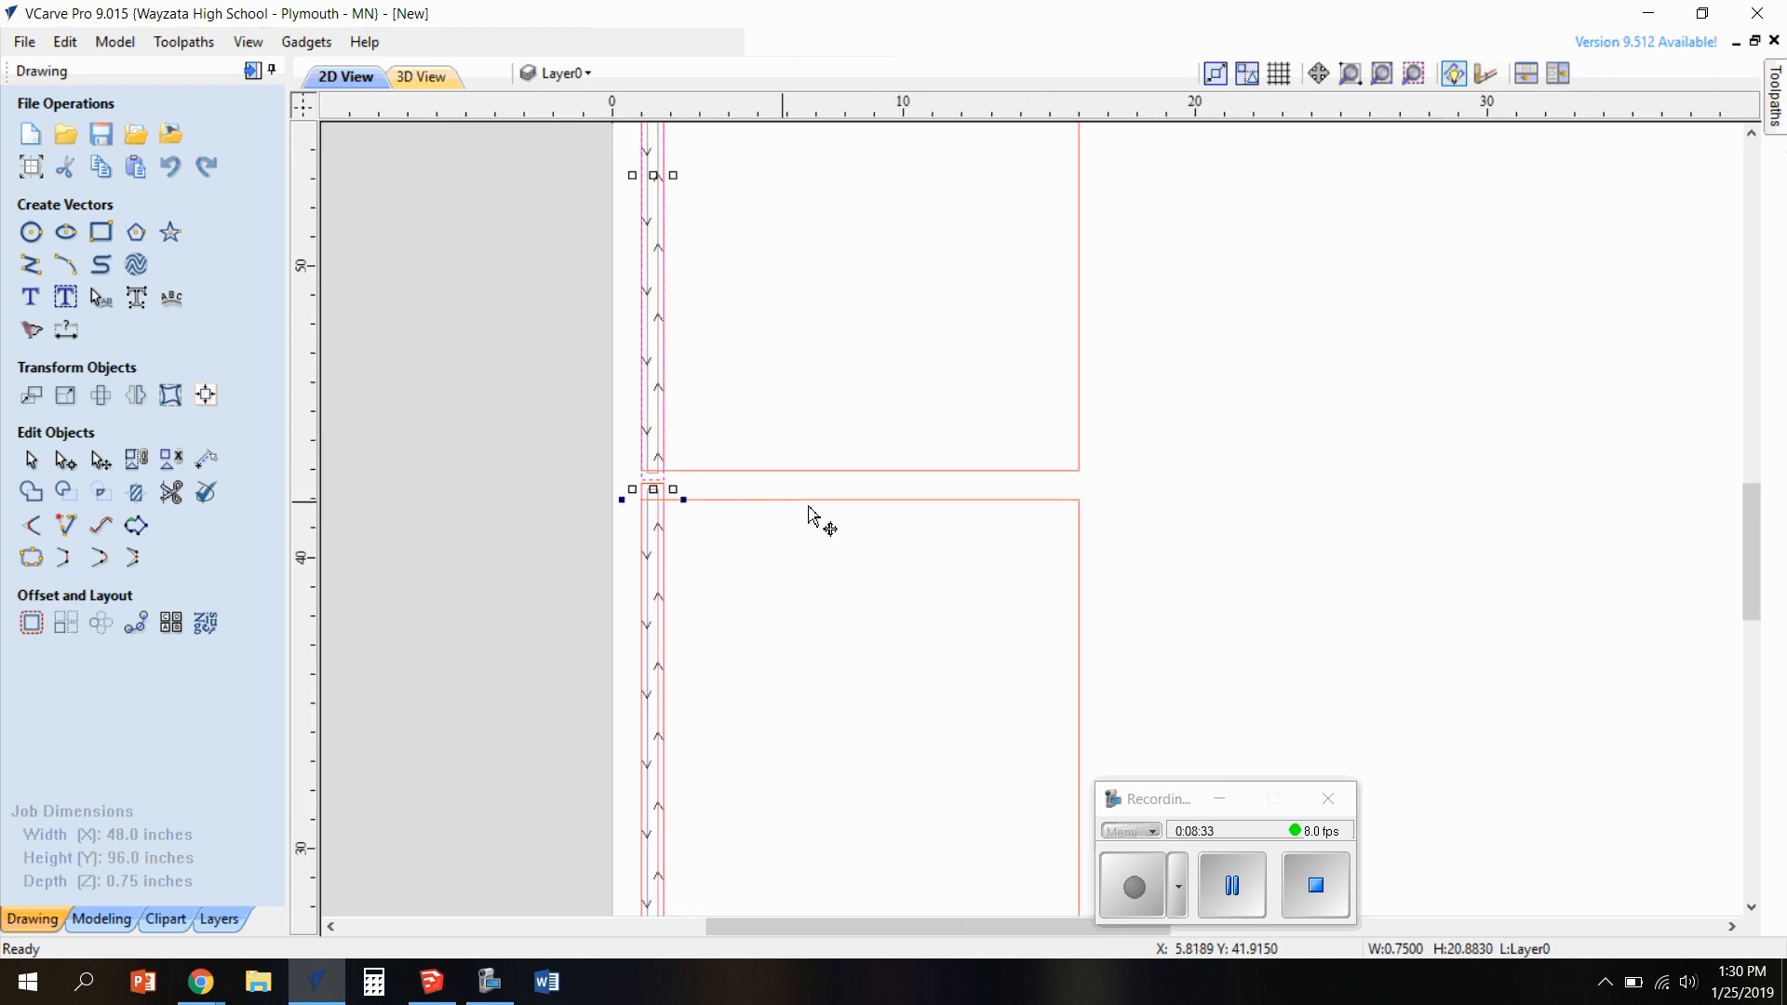
# Reopen the rabbet toolpath and recalculate it for the adjusted dado rectangles
pyautogui.click(1775, 103)
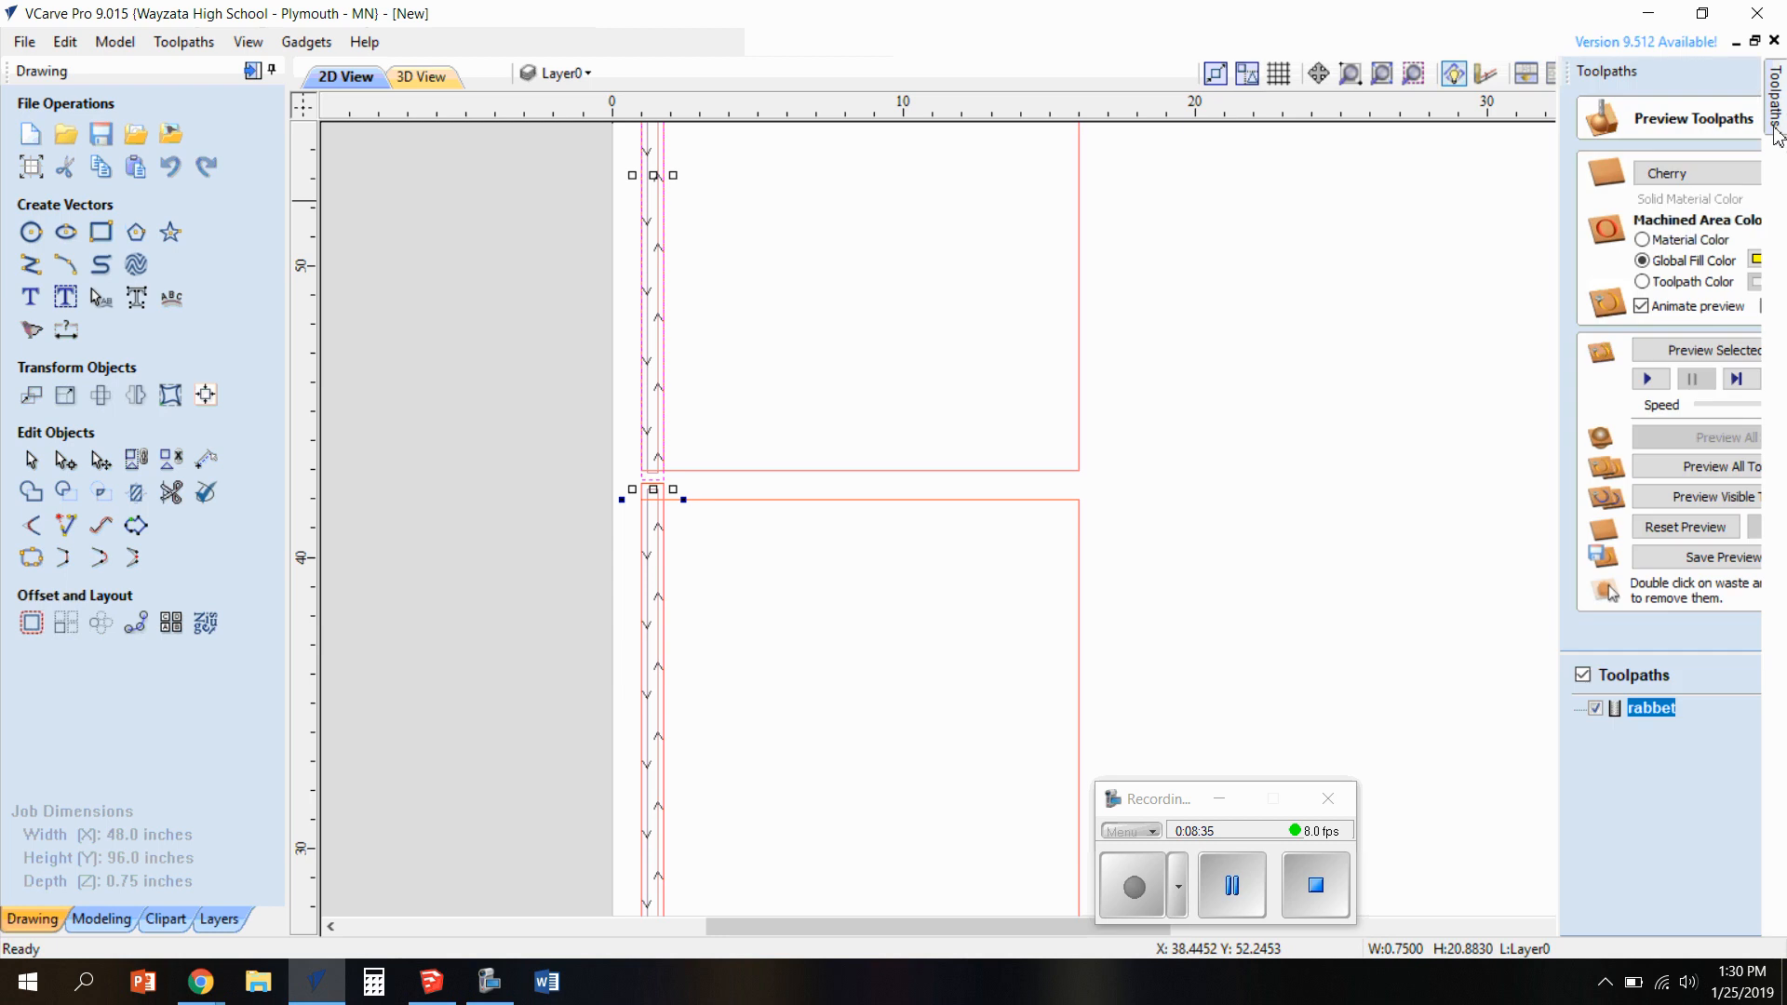
pyautogui.doubleClick(1526, 708)
pyautogui.scroll(-2, 1582, 576)
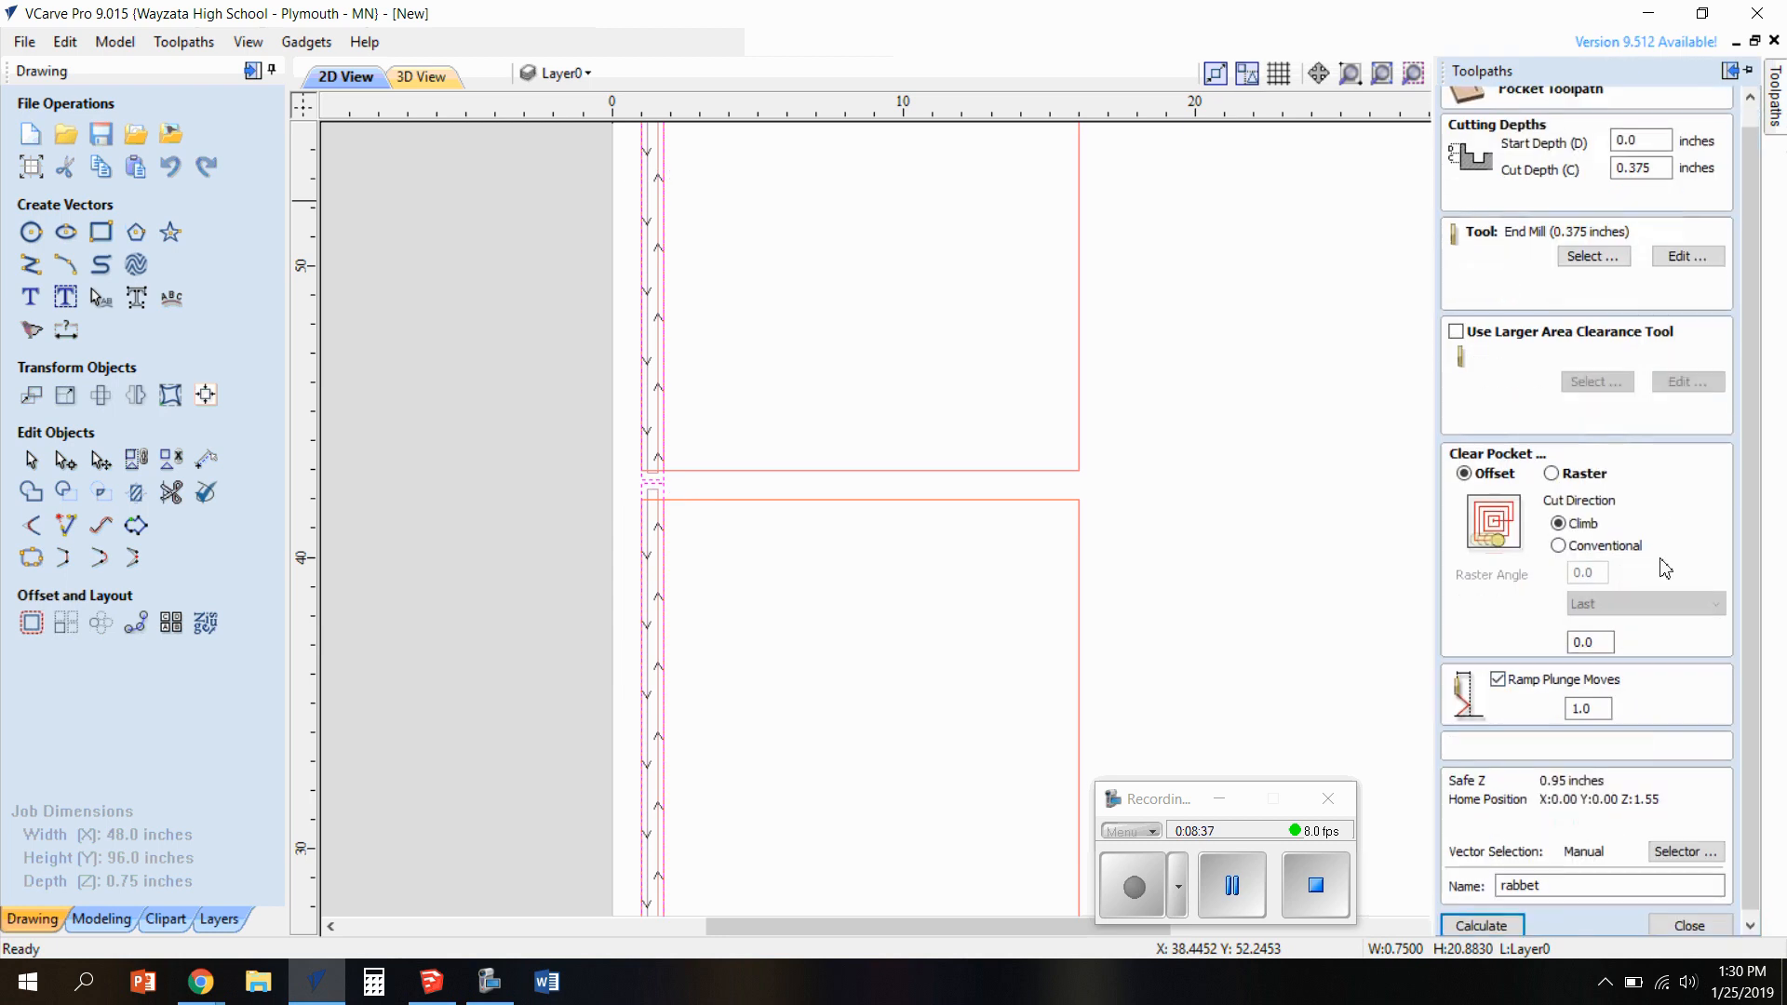
pyautogui.click(1480, 919)
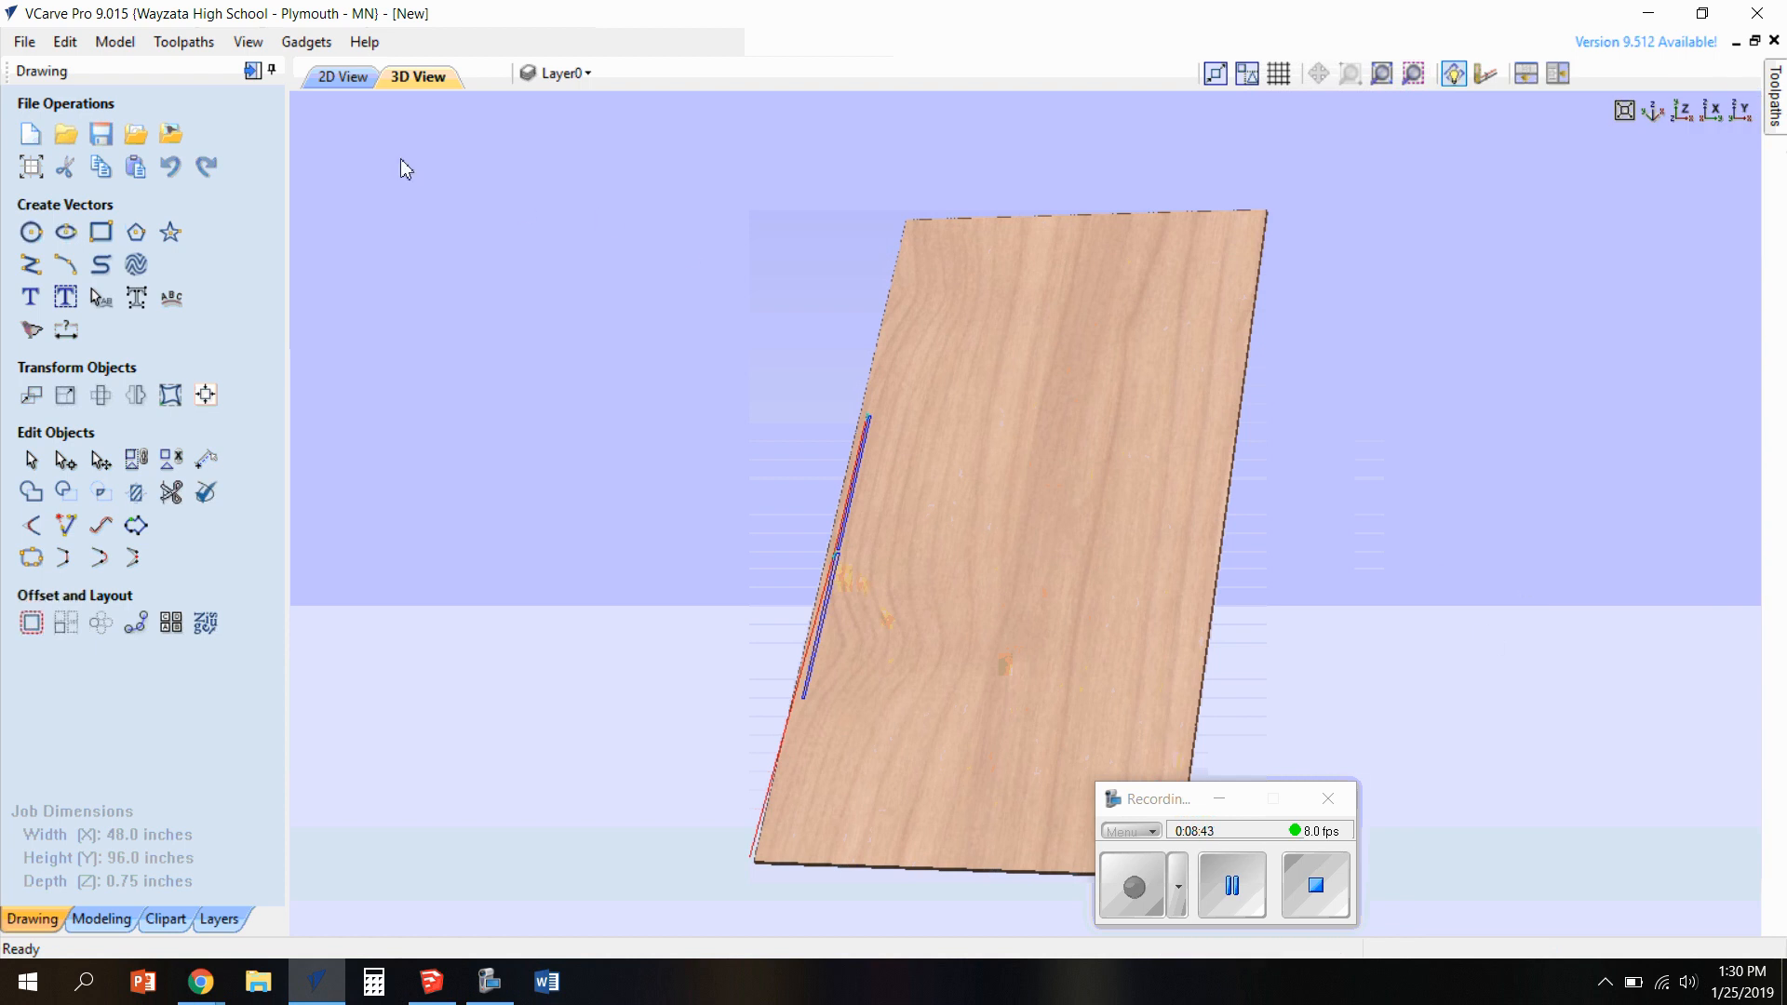
# Select the outlines of all four cabinet panels in the 2D view, leaving out the dado rectangles
pyautogui.click(336, 76)
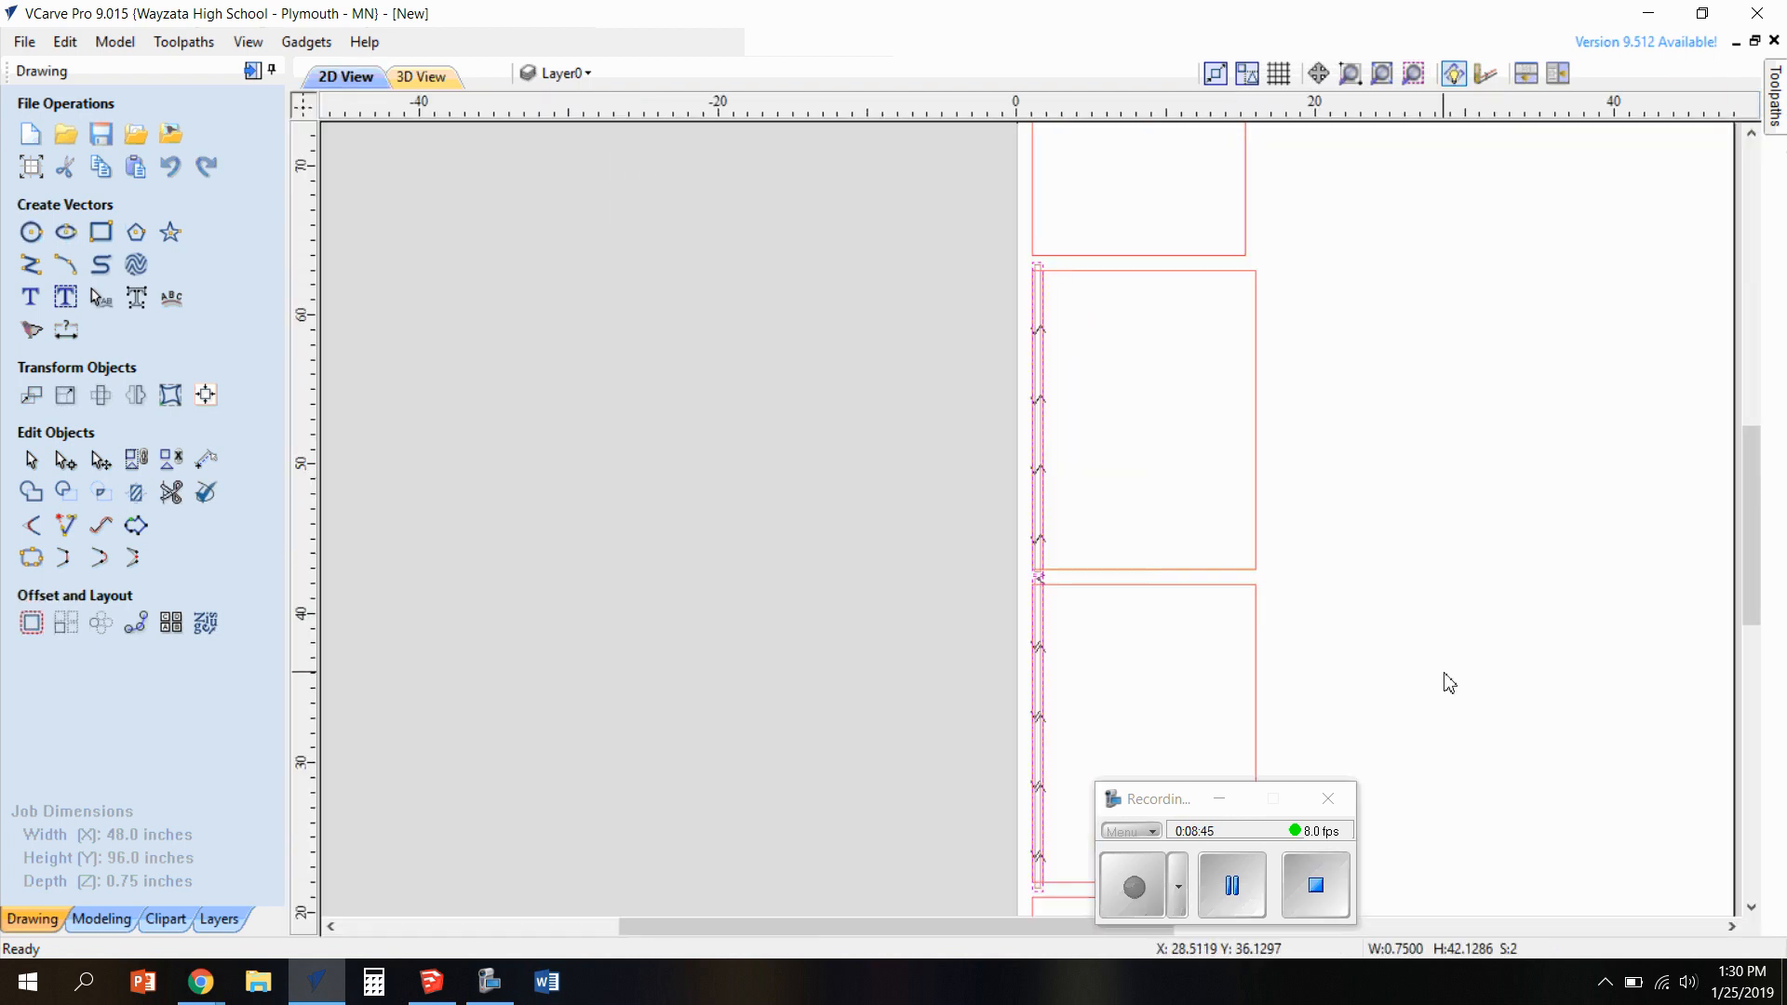
pyautogui.scroll(-2, 1406, 616)
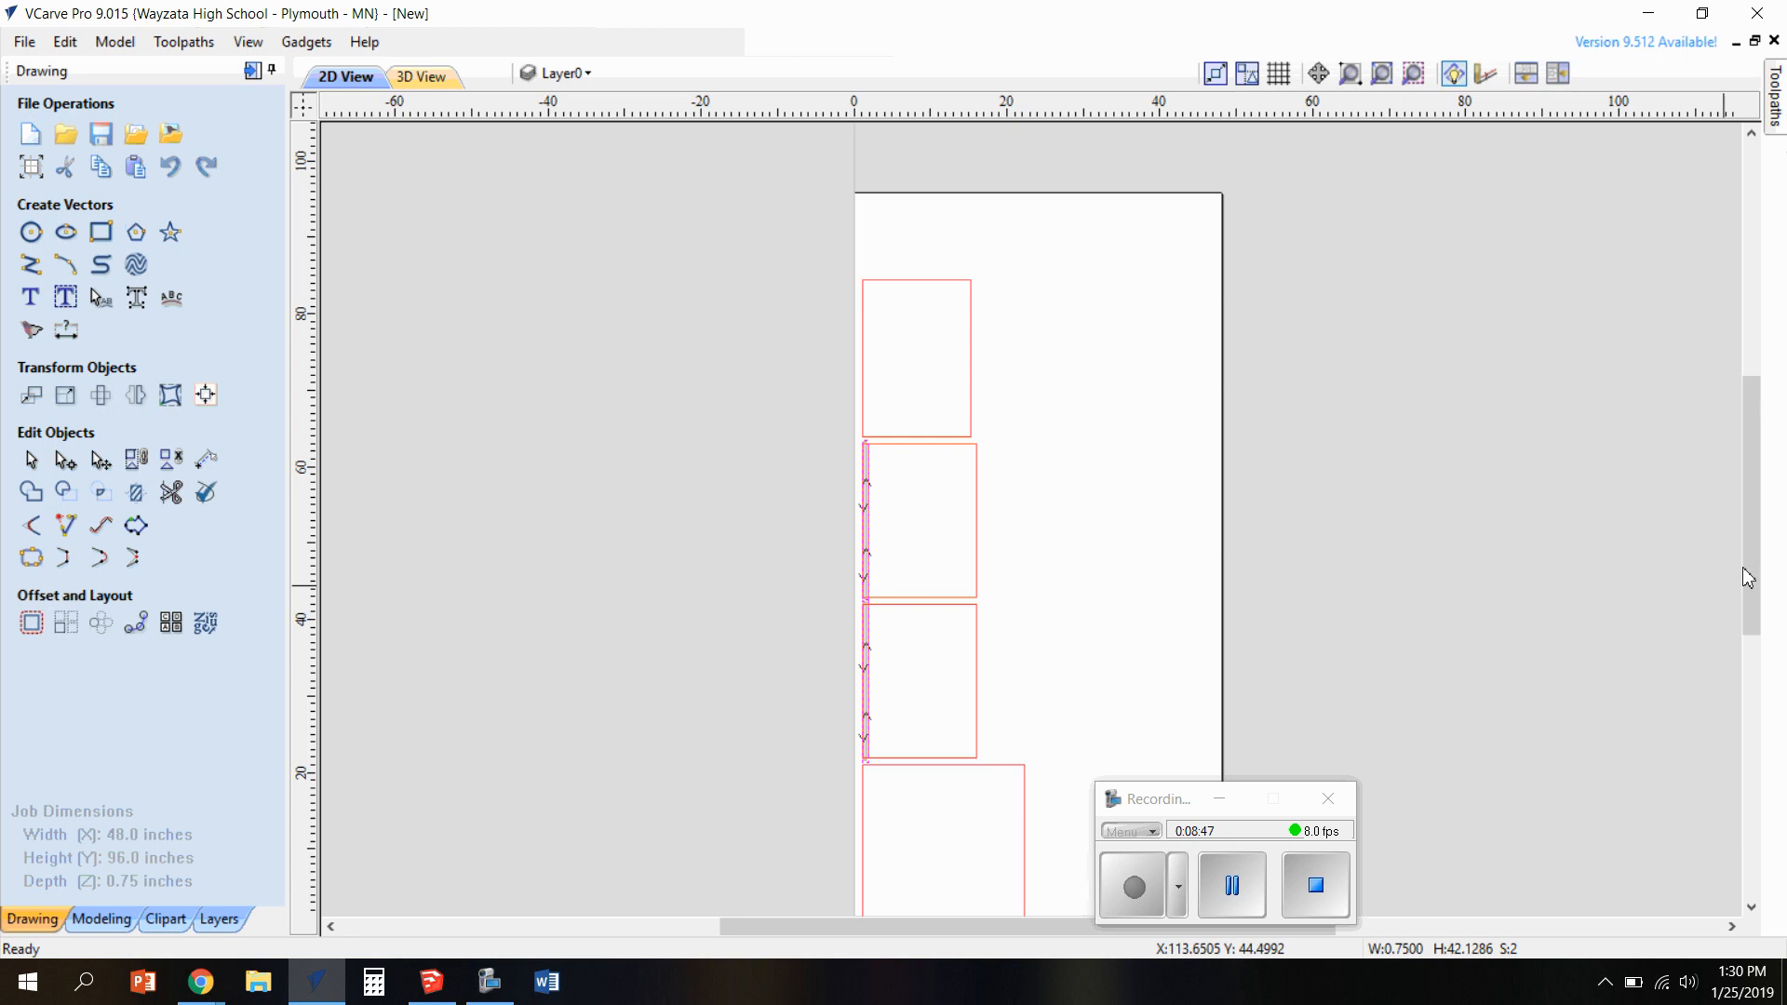
pyautogui.moveTo(1747, 578); pyautogui.dragTo(1747, 617)
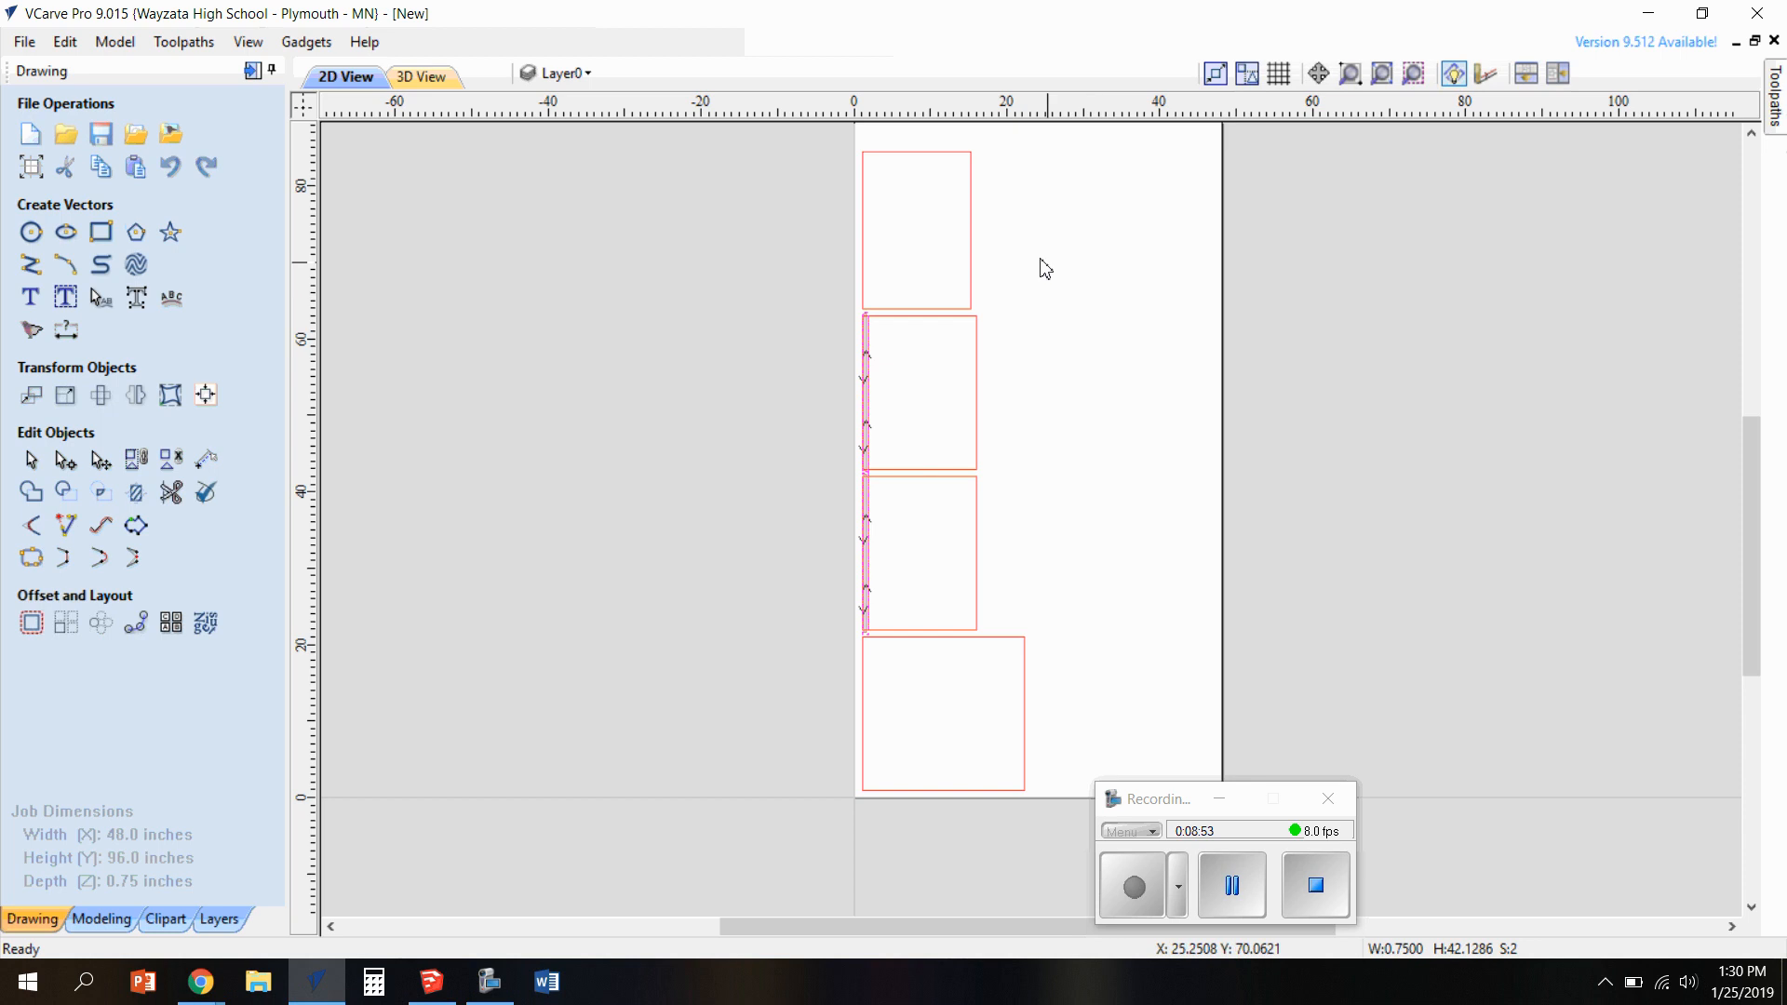
pyautogui.click(970, 238)
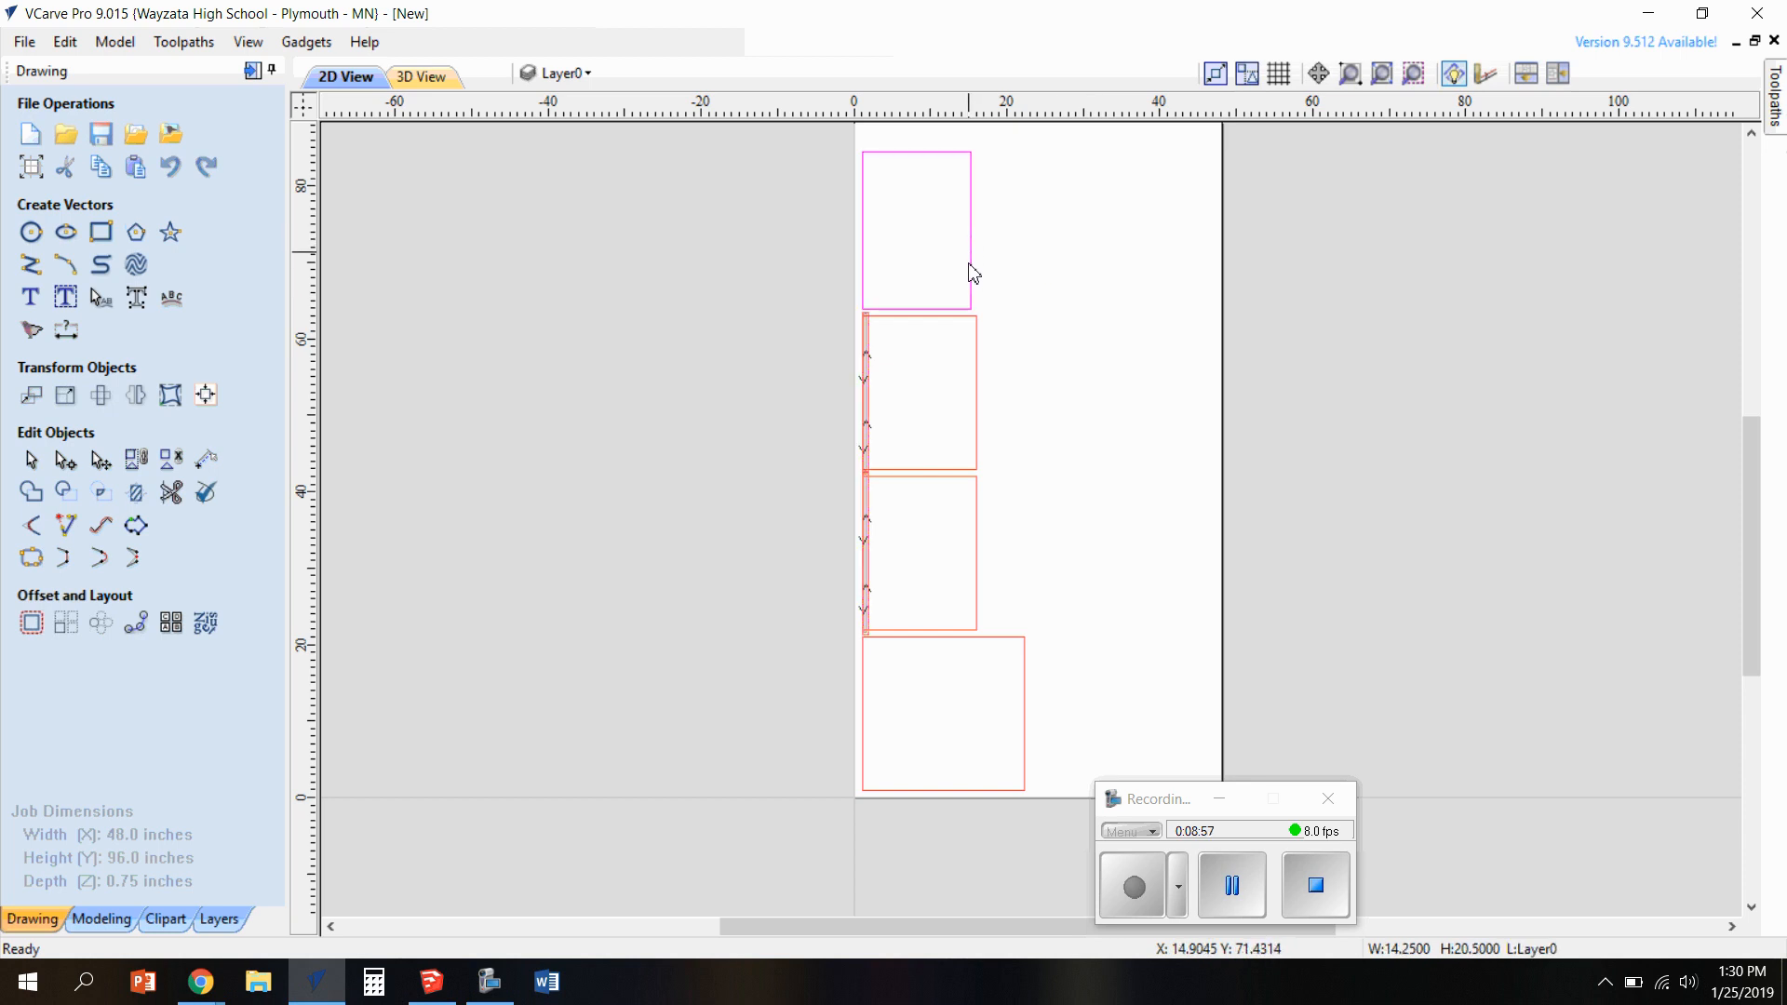
pyautogui.keyDown('shift'); pyautogui.click(976, 368); pyautogui.keyUp('shift')
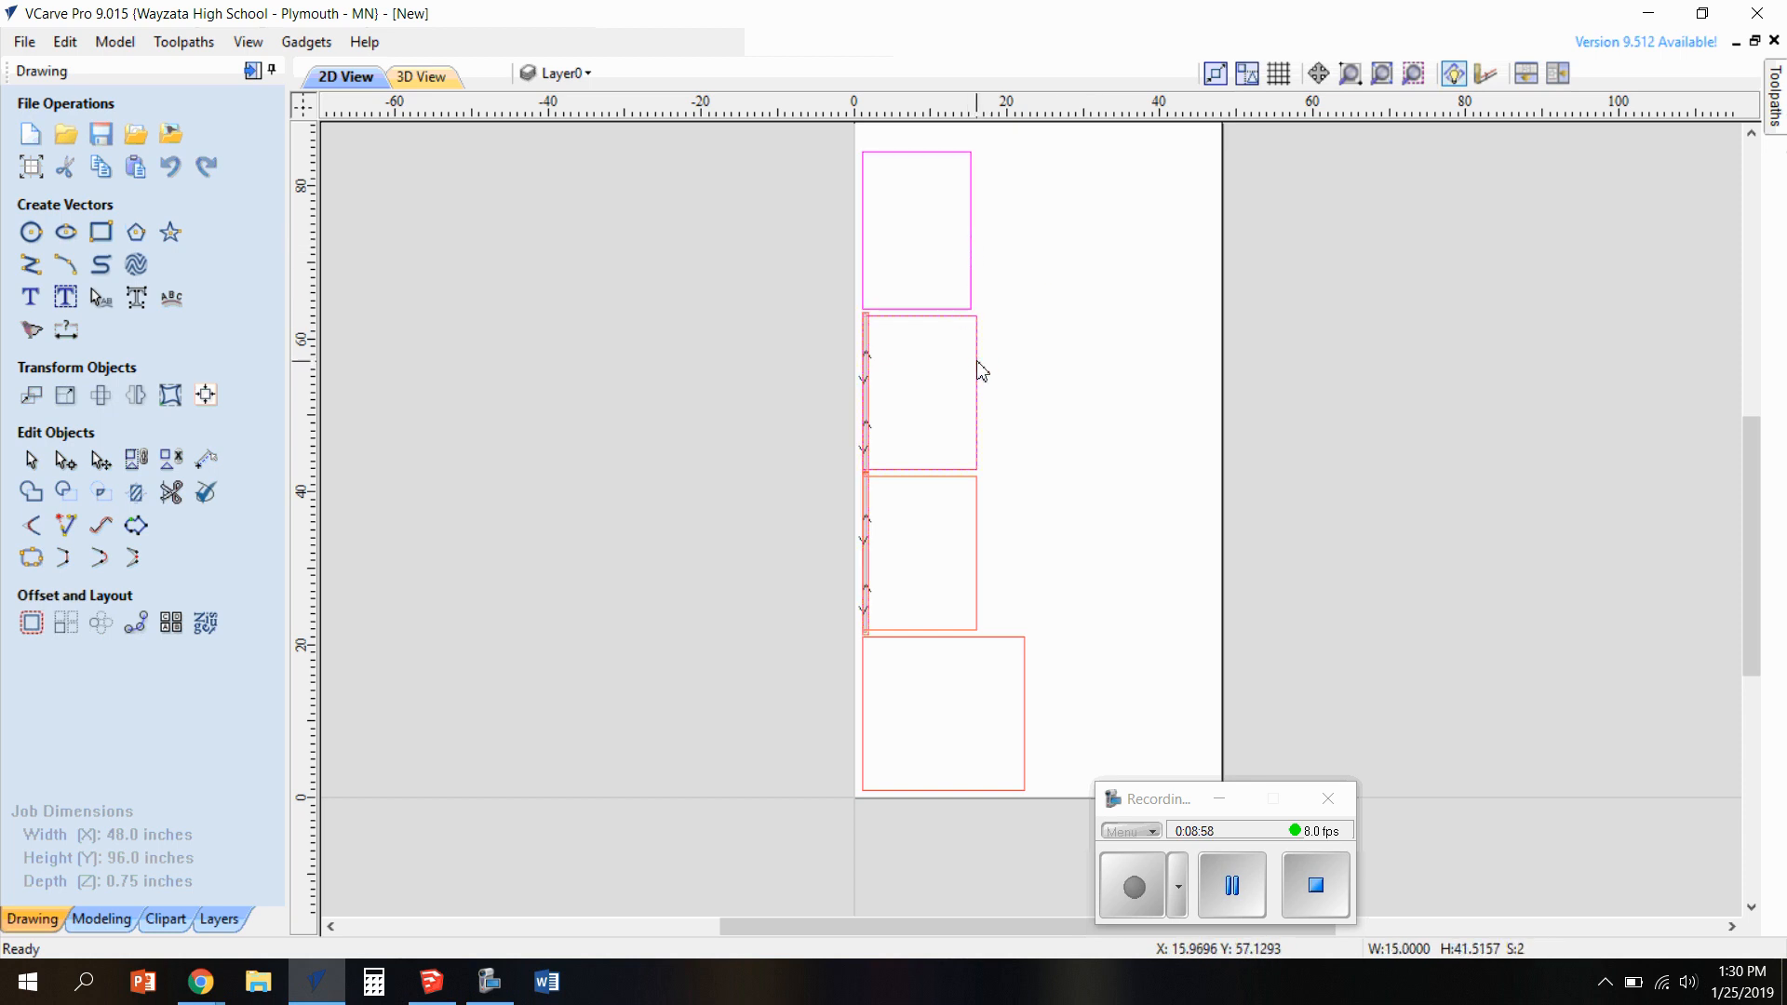
pyautogui.keyDown('shift'); pyautogui.click(977, 526); pyautogui.keyUp('shift')
pyautogui.keyDown('shift'); pyautogui.click(1002, 640); pyautogui.keyUp('shift')
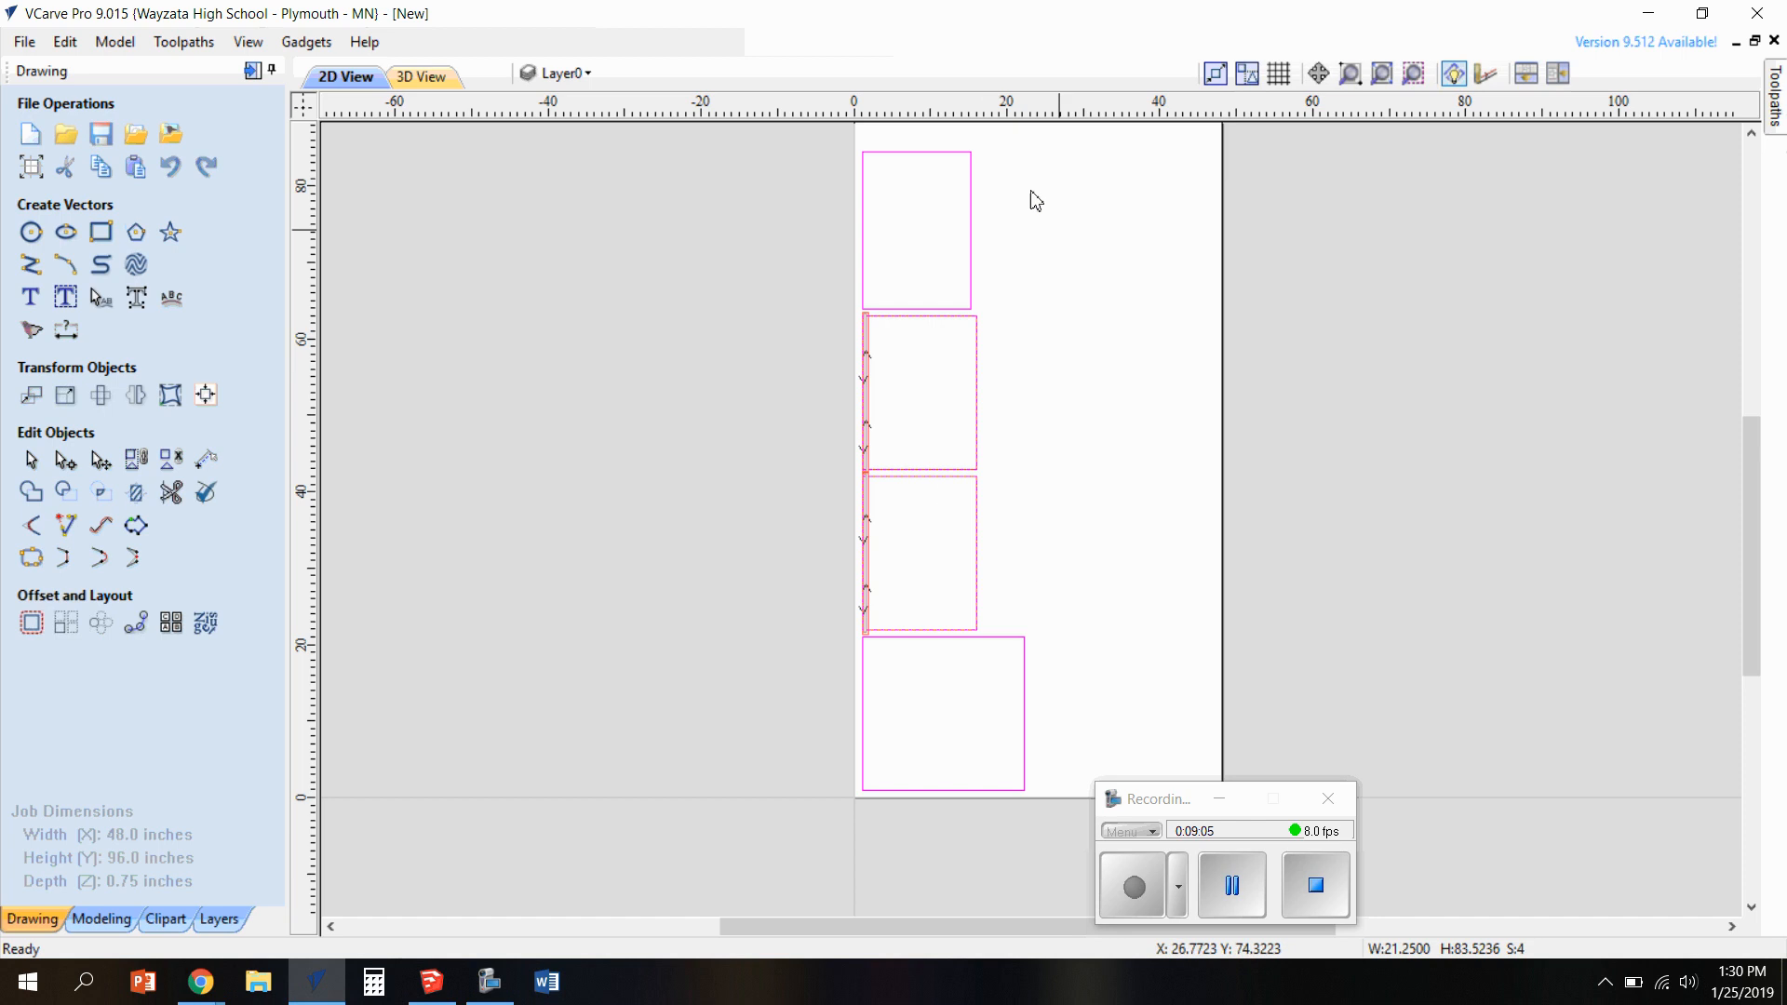
# Set up a 2D Profile toolpath with a 0.753-inch cut depth and the 0.375-inch End Mill, cutting outside the selected panel outlines
pyautogui.moveTo(1778, 126)
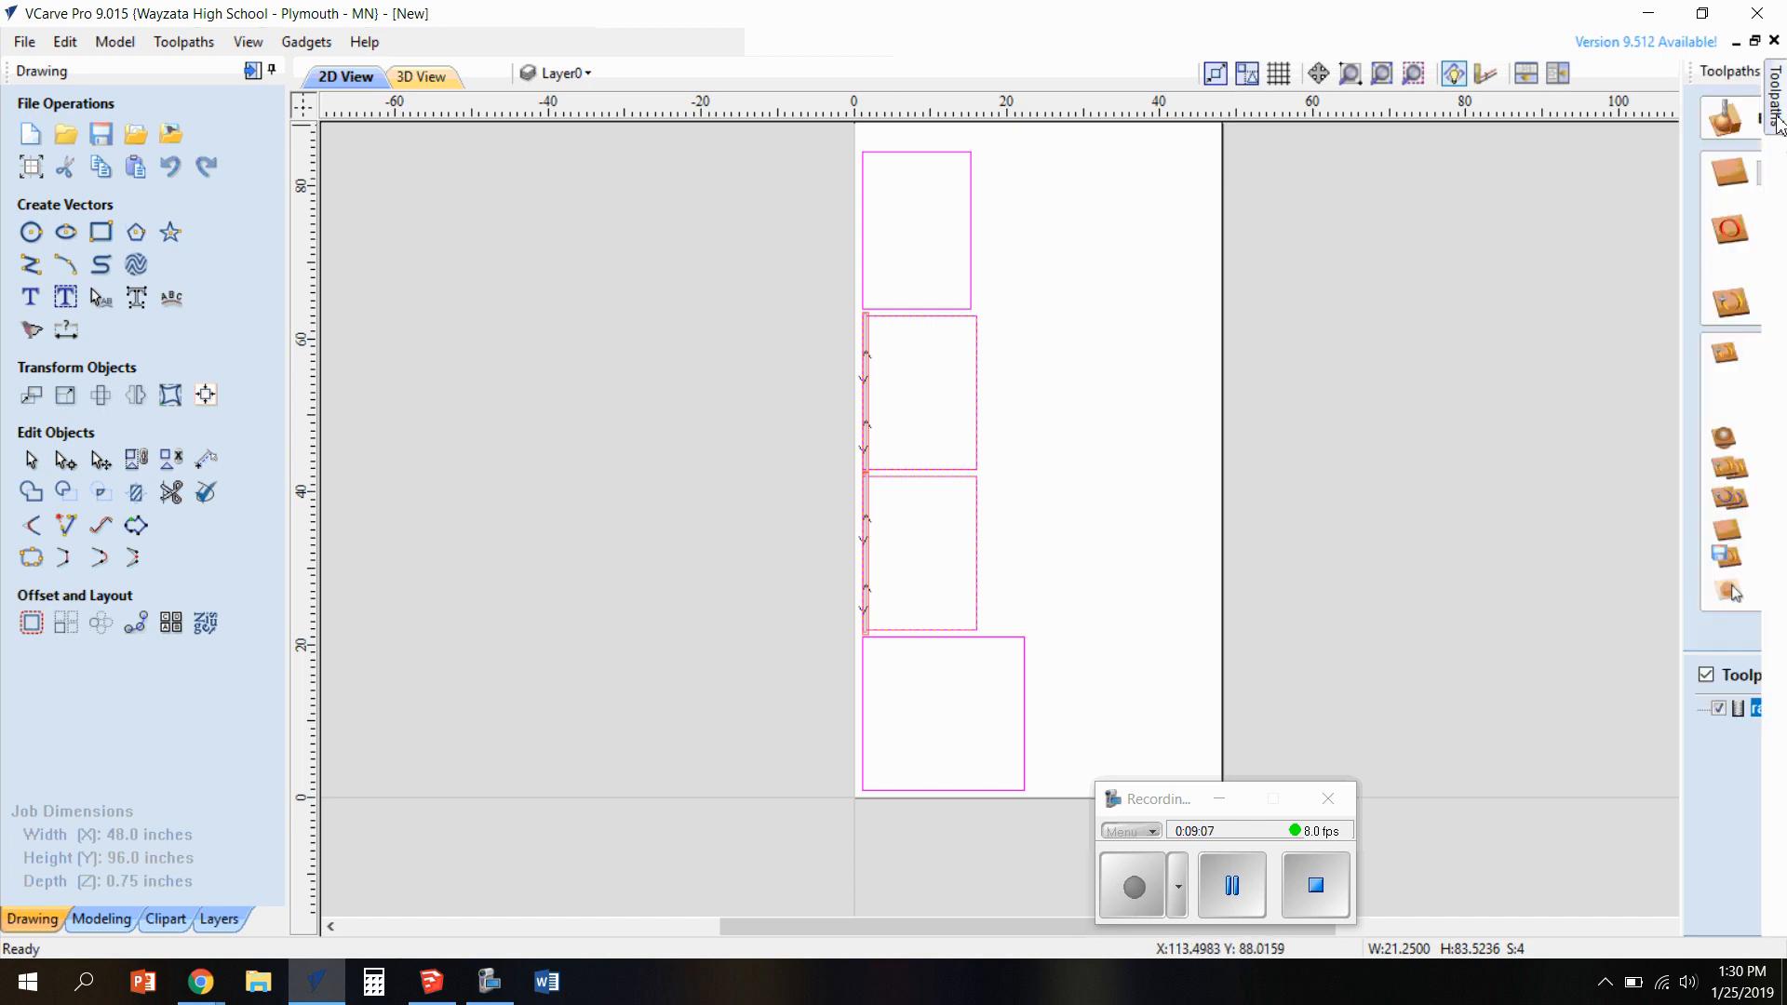
pyautogui.click(1701, 630)
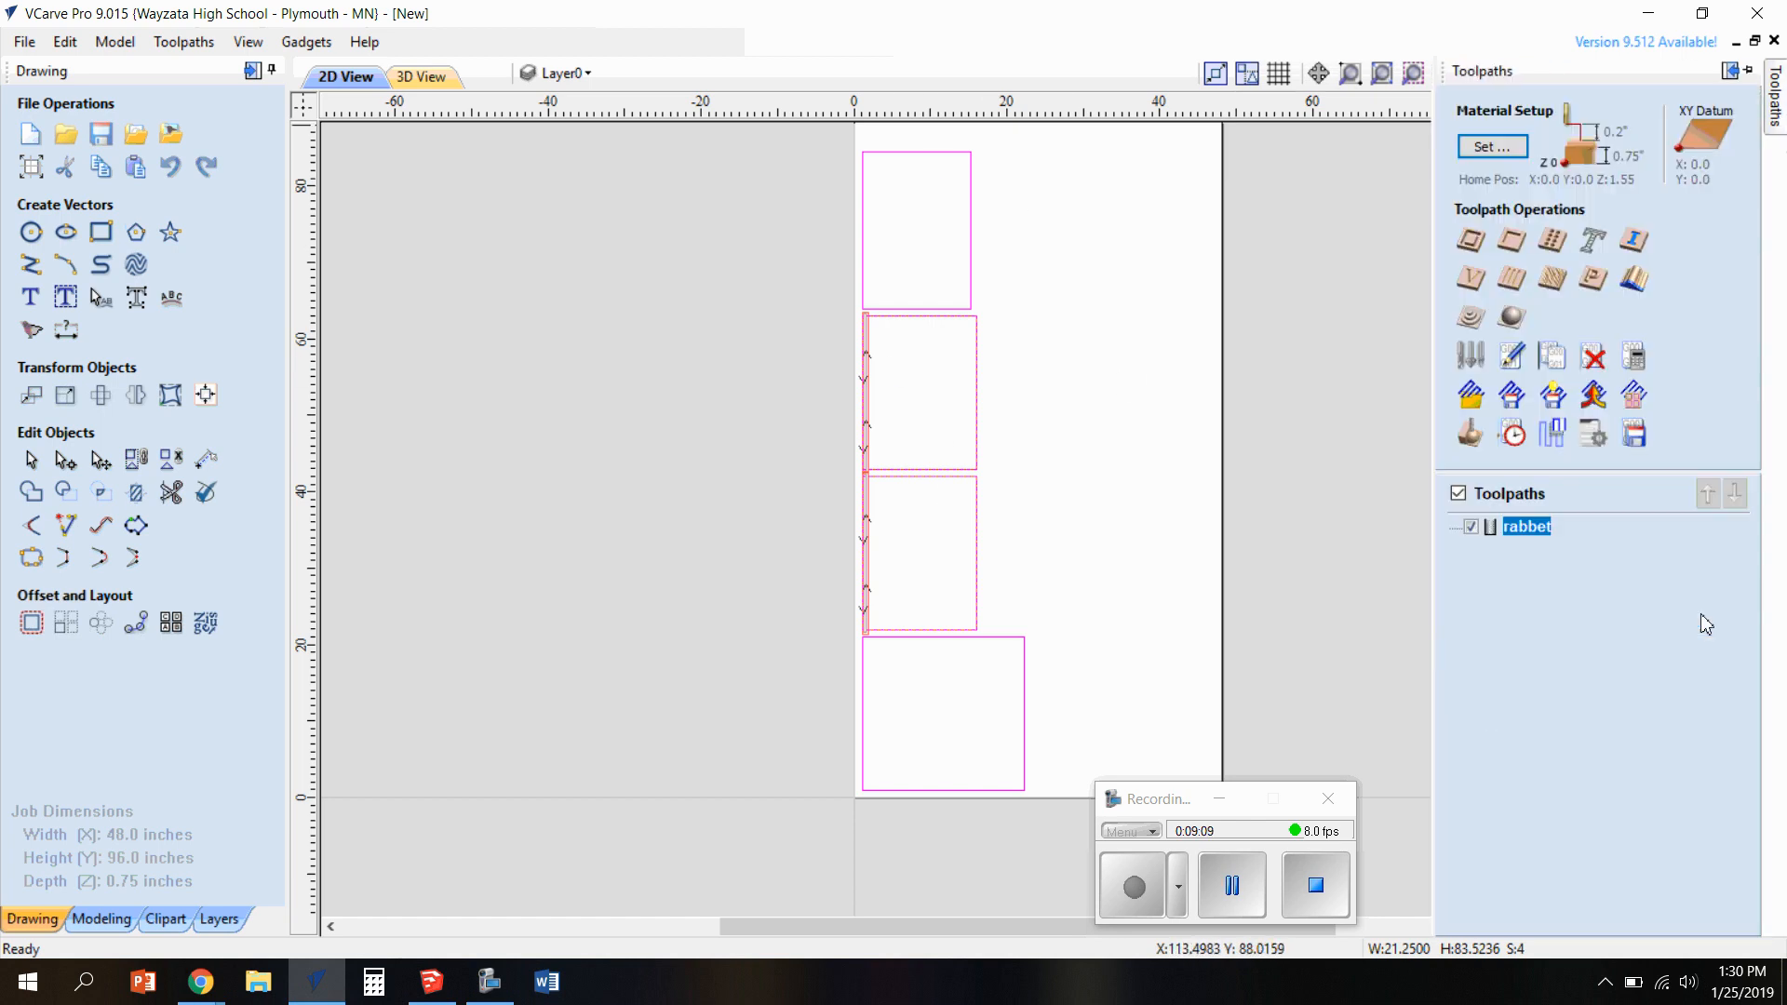
pyautogui.click(1481, 254)
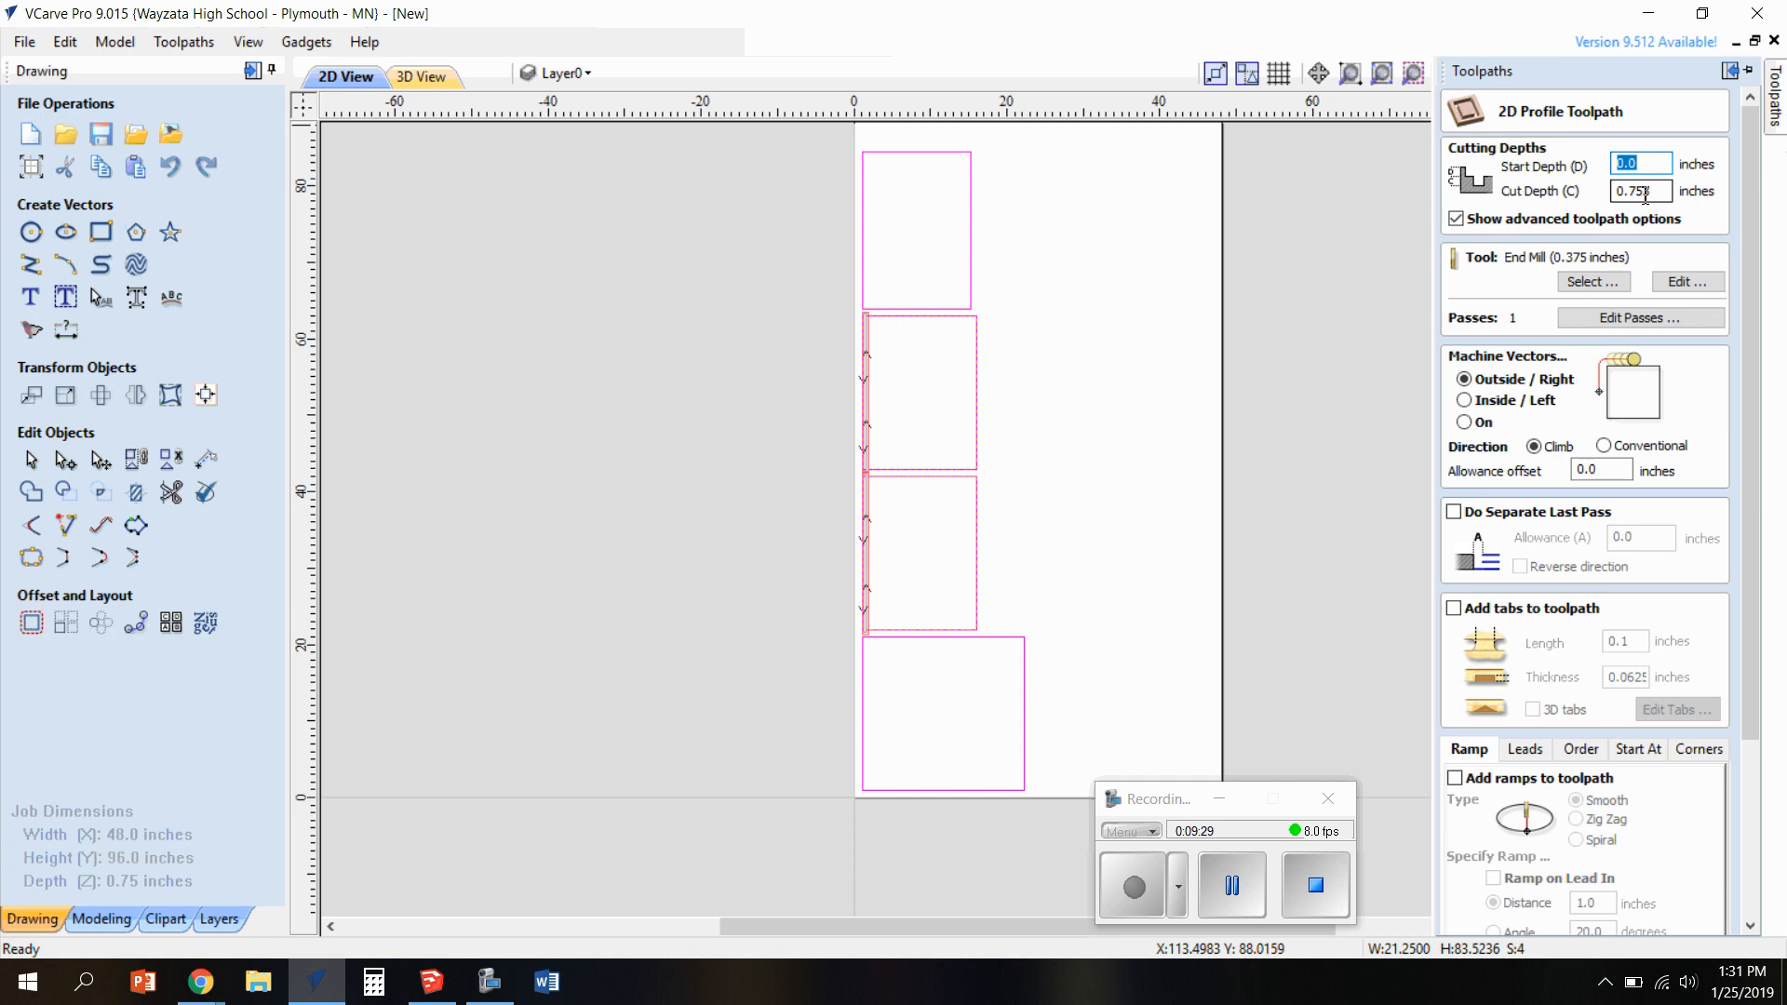
pyautogui.click(1591, 281)
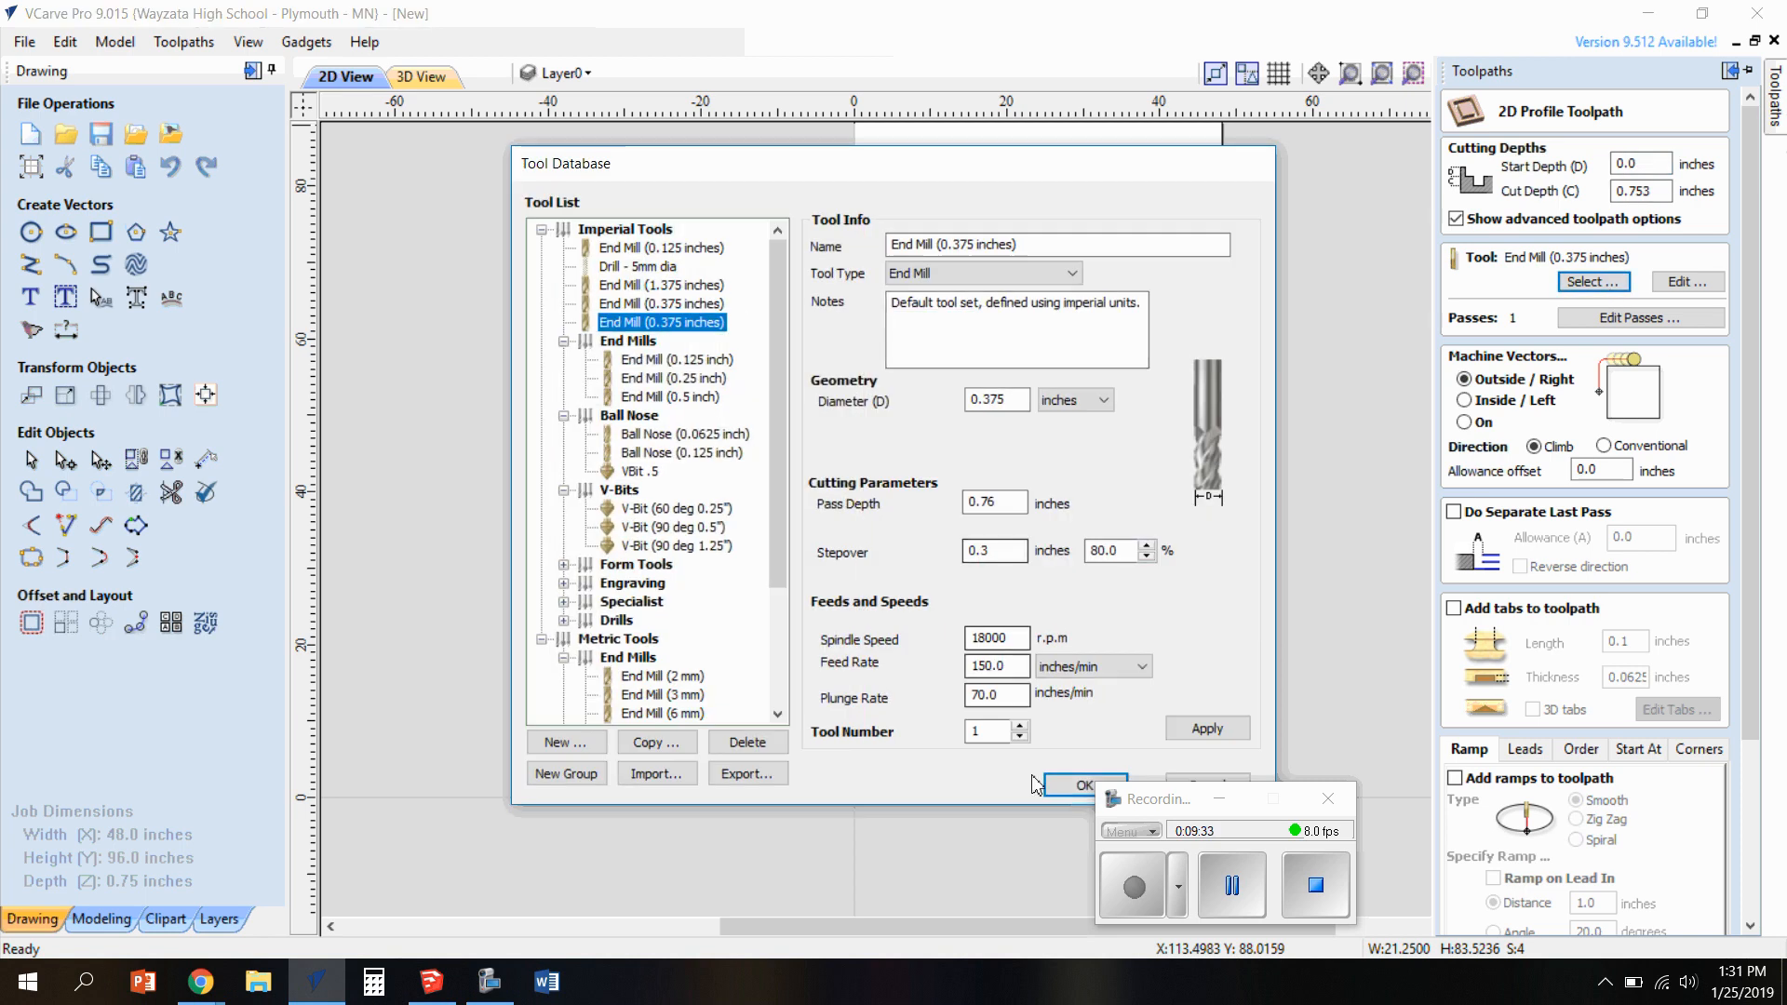
pyautogui.click(1078, 785)
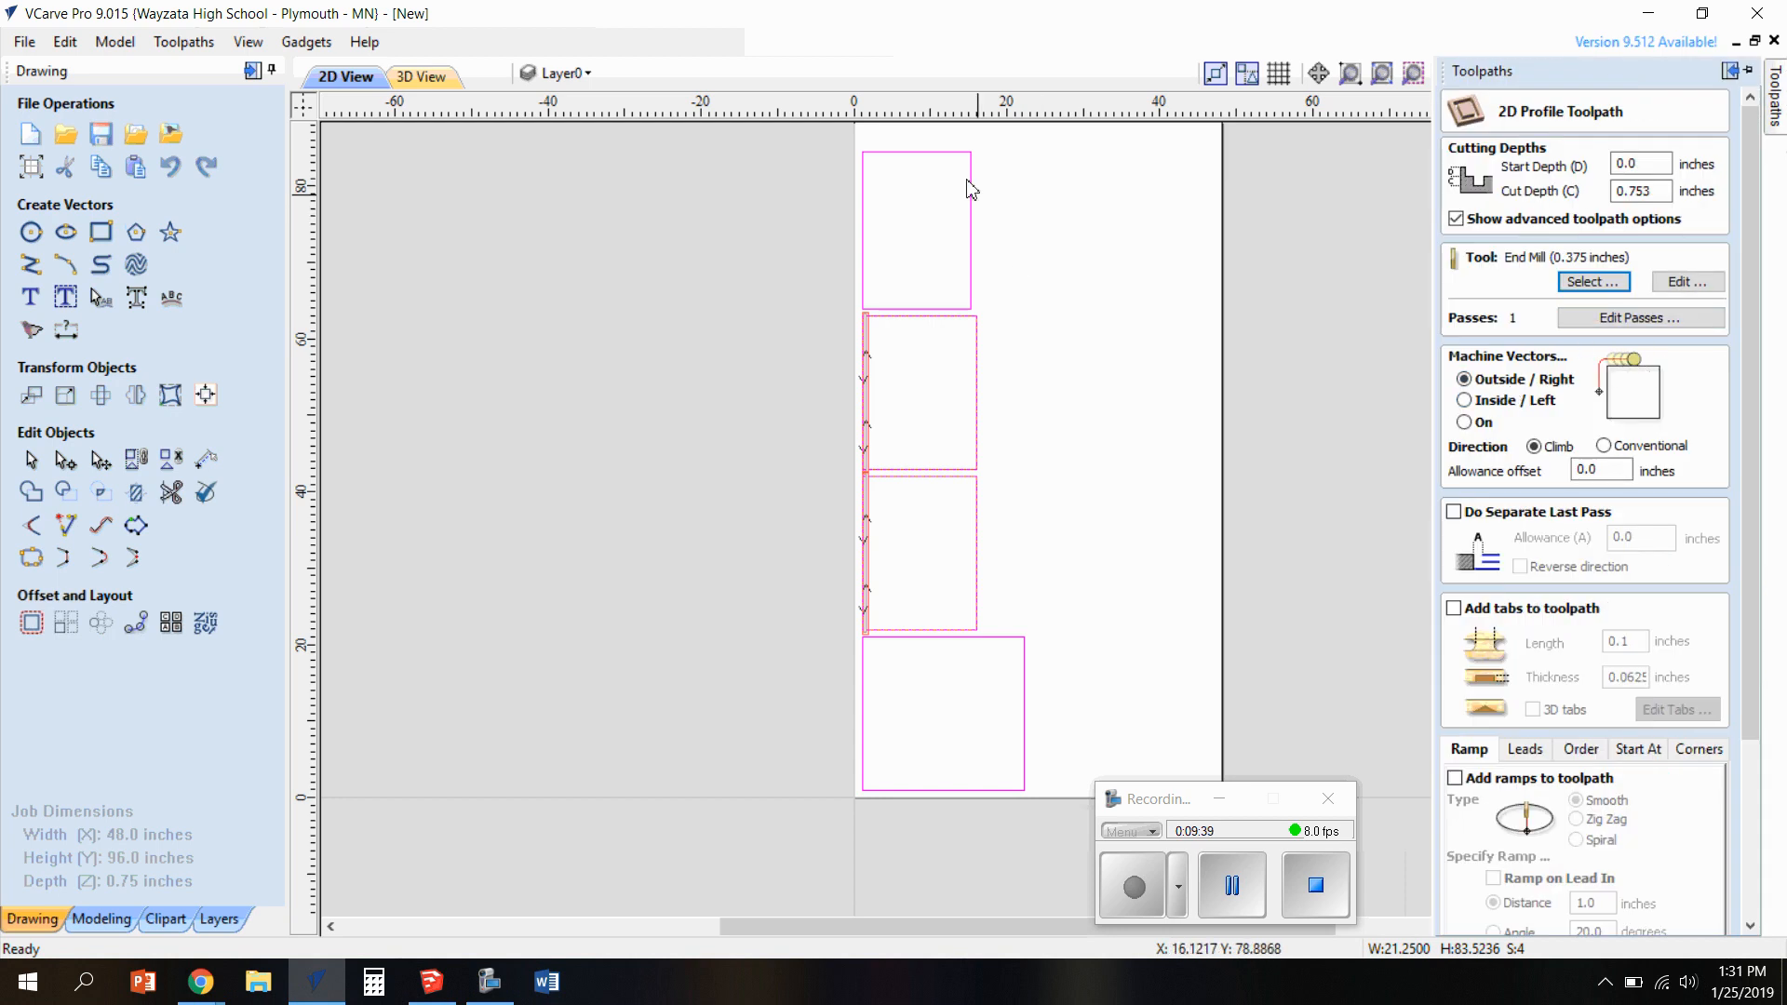
pyautogui.click(1513, 410)
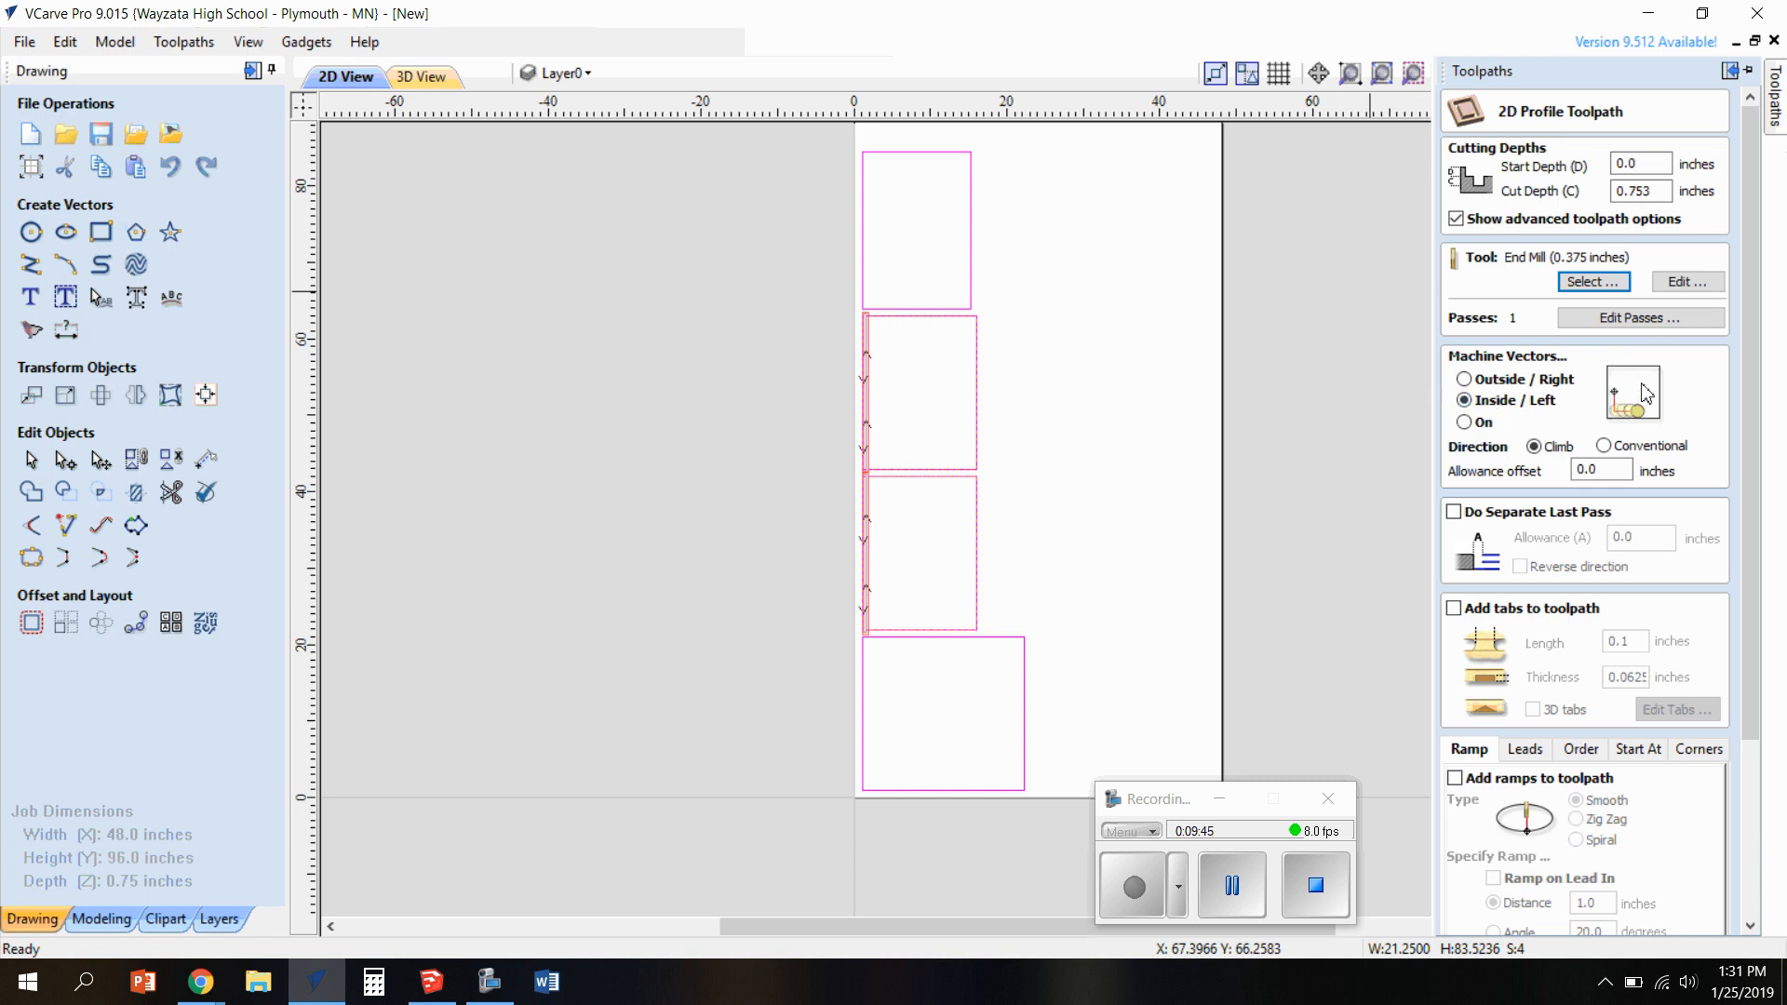
pyautogui.click(1482, 424)
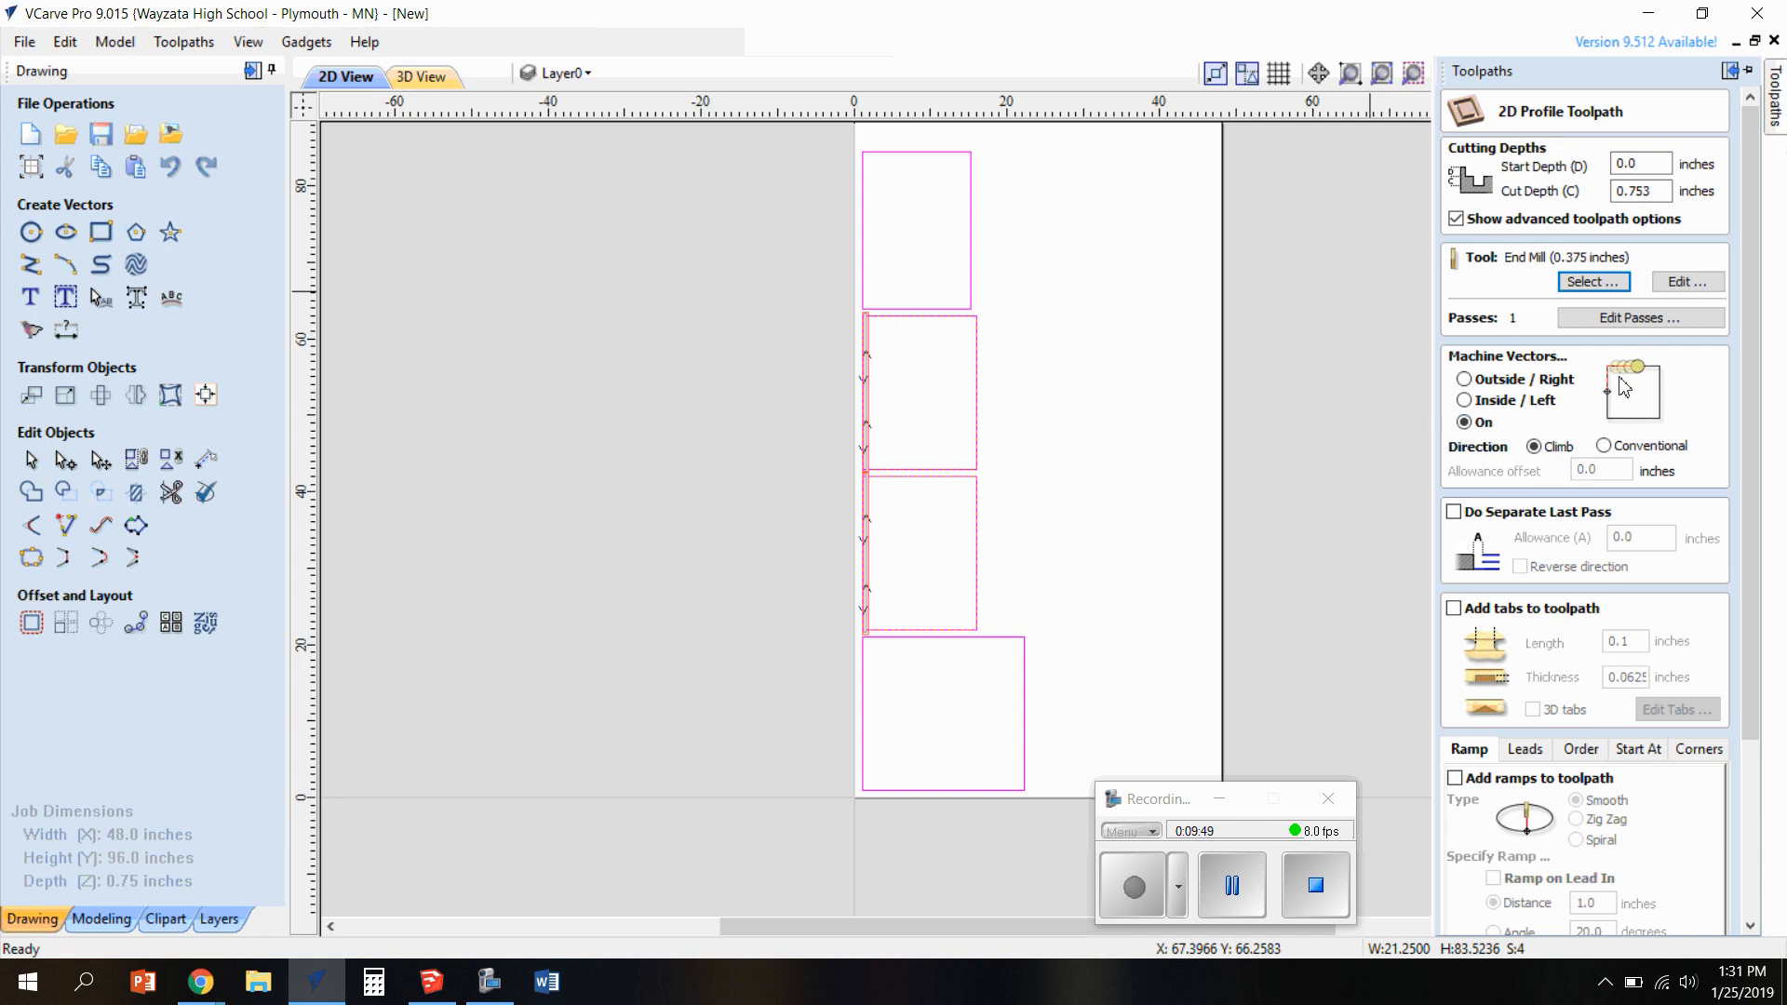
pyautogui.click(1464, 379)
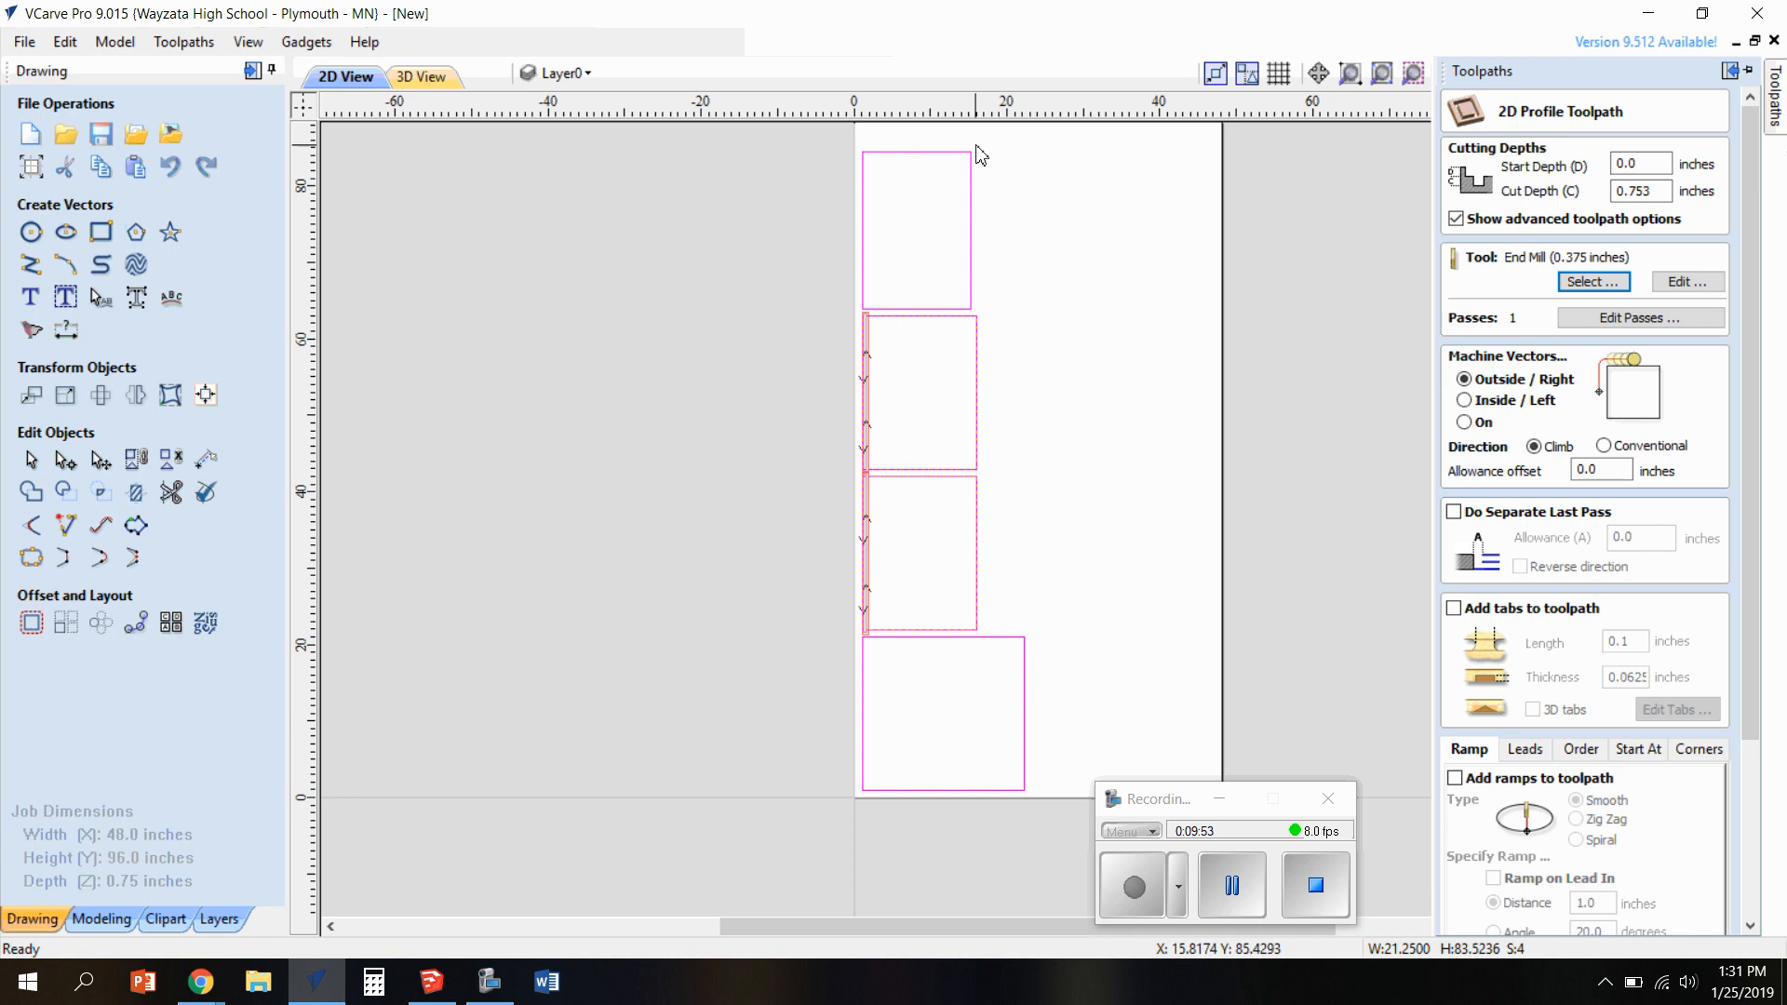
# Add smooth ramps with a 1.0-inch distance, calculate the profile toolpath as Profile 1 allowing the cut-through, and view it in 2D
pyautogui.scroll(-1, 1540, 567)
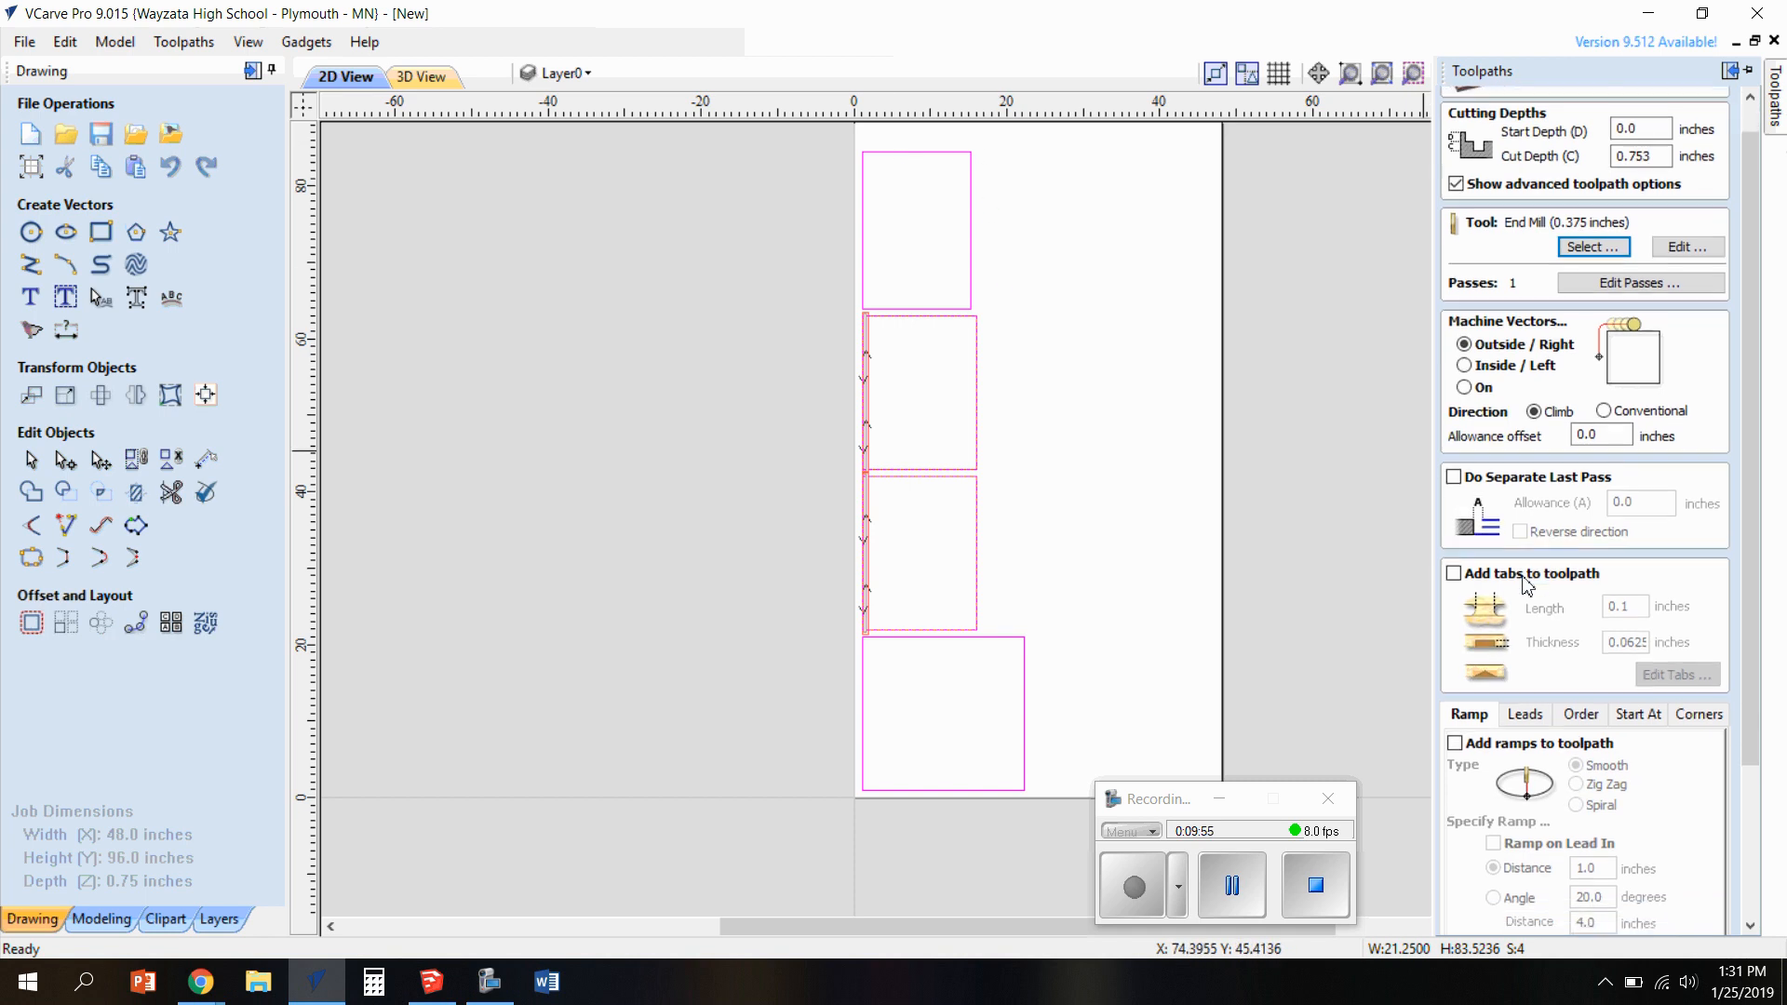
pyautogui.scroll(-1, 1498, 552)
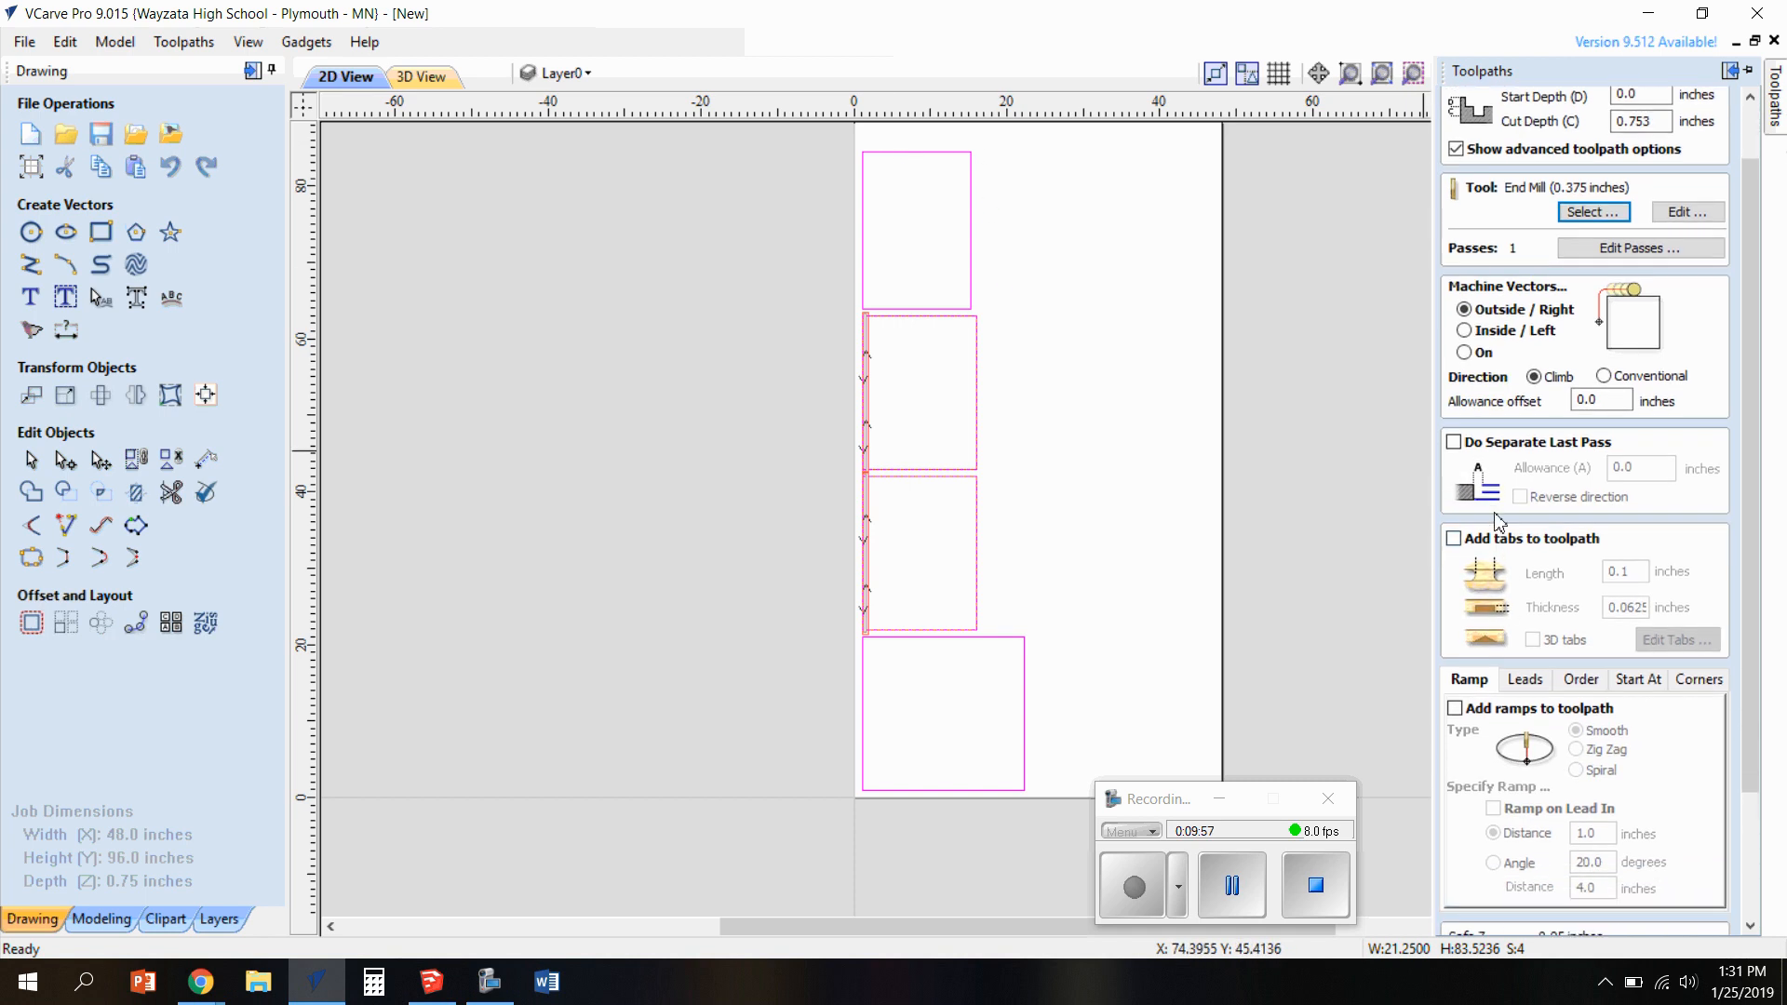
pyautogui.click(1457, 709)
pyautogui.scroll(-3, 1704, 791)
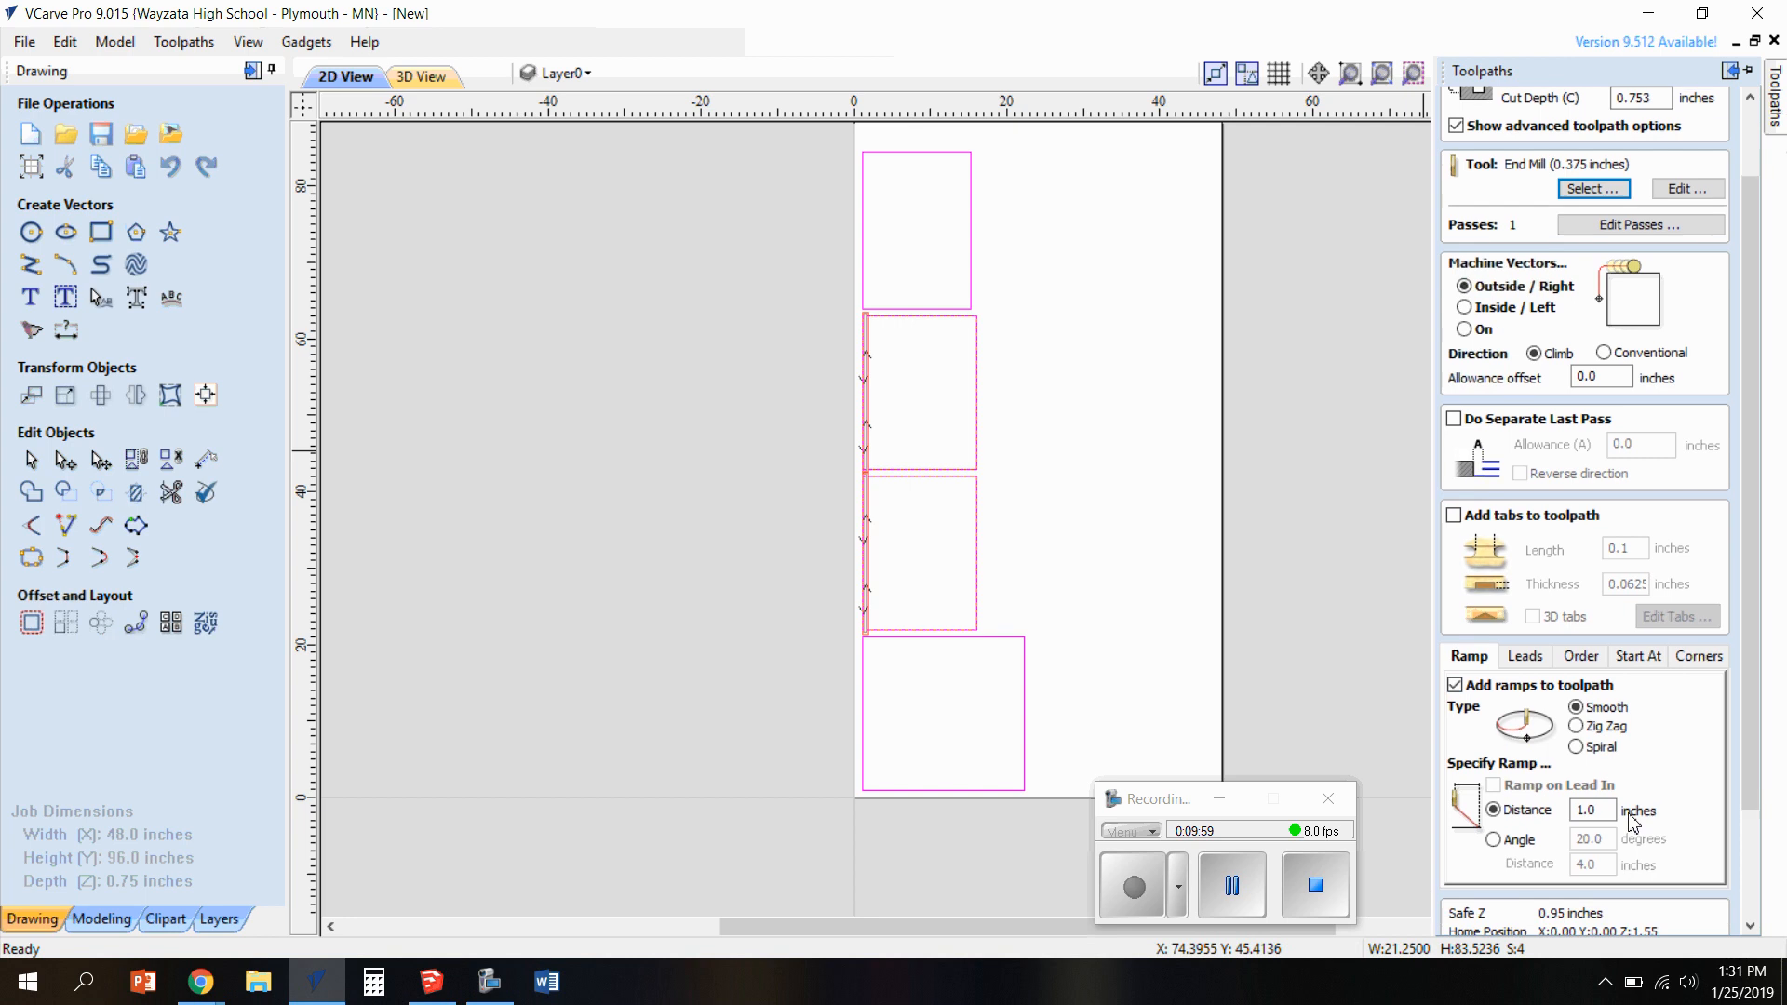
pyautogui.scroll(-2, 1704, 781)
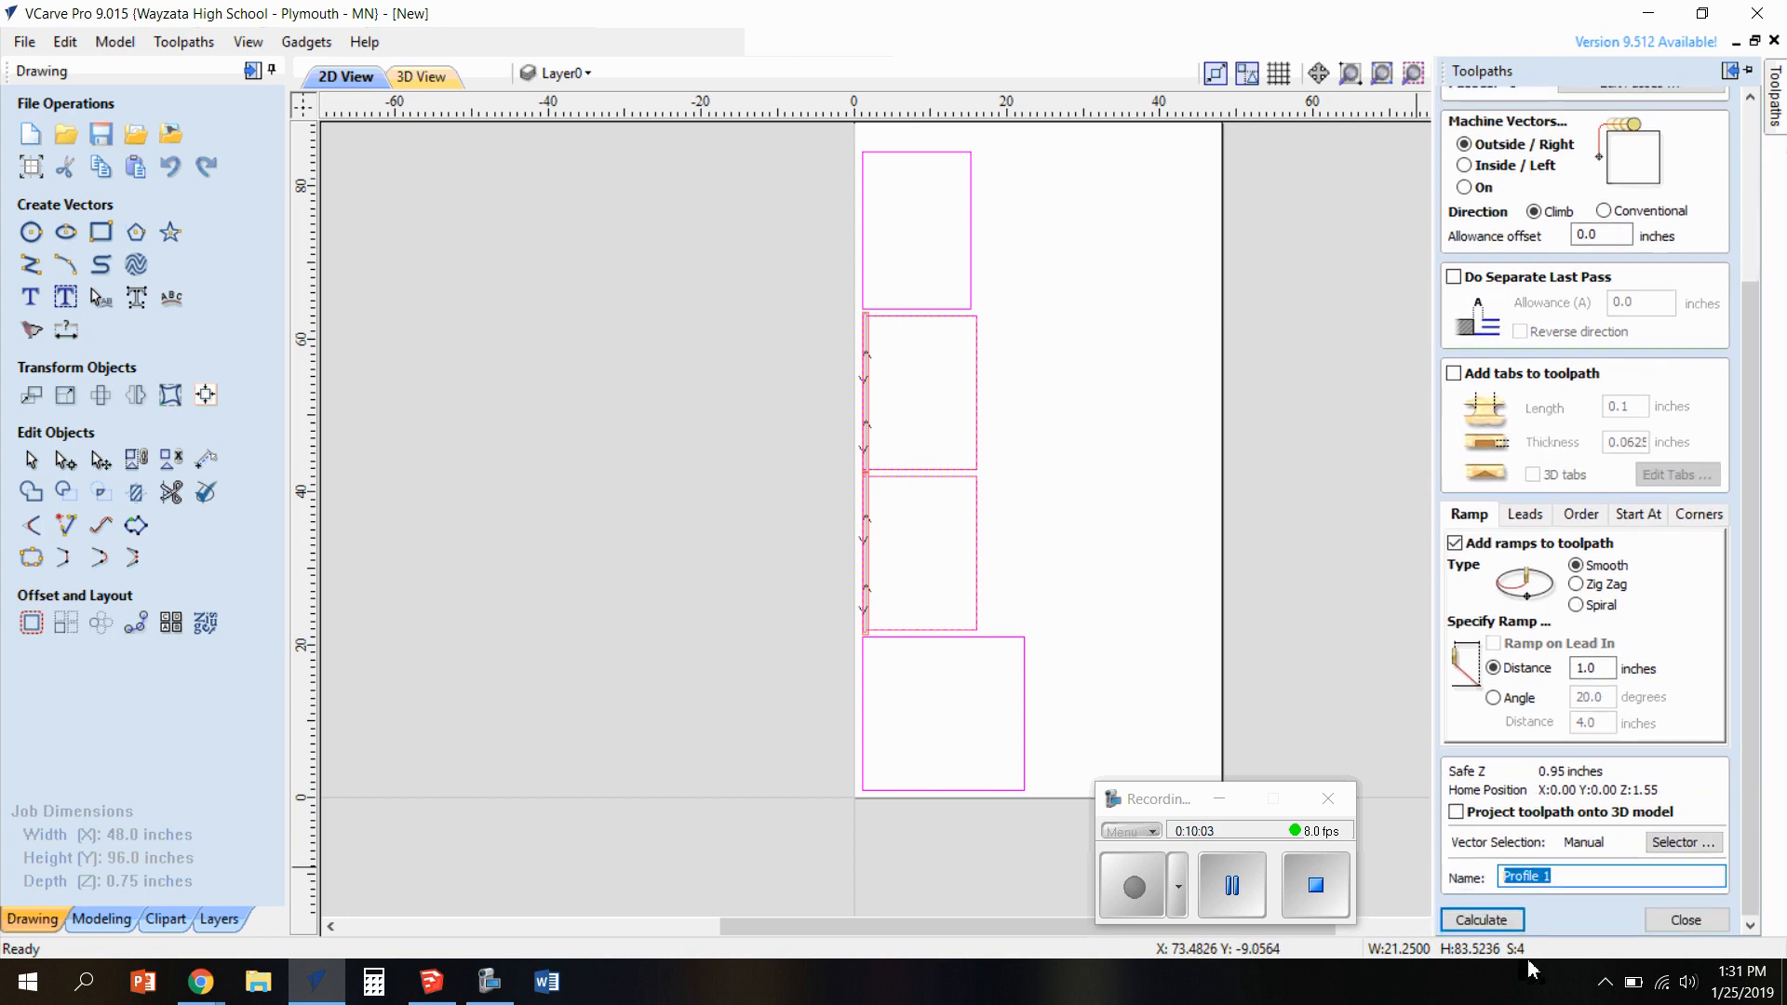
pyautogui.click(1493, 921)
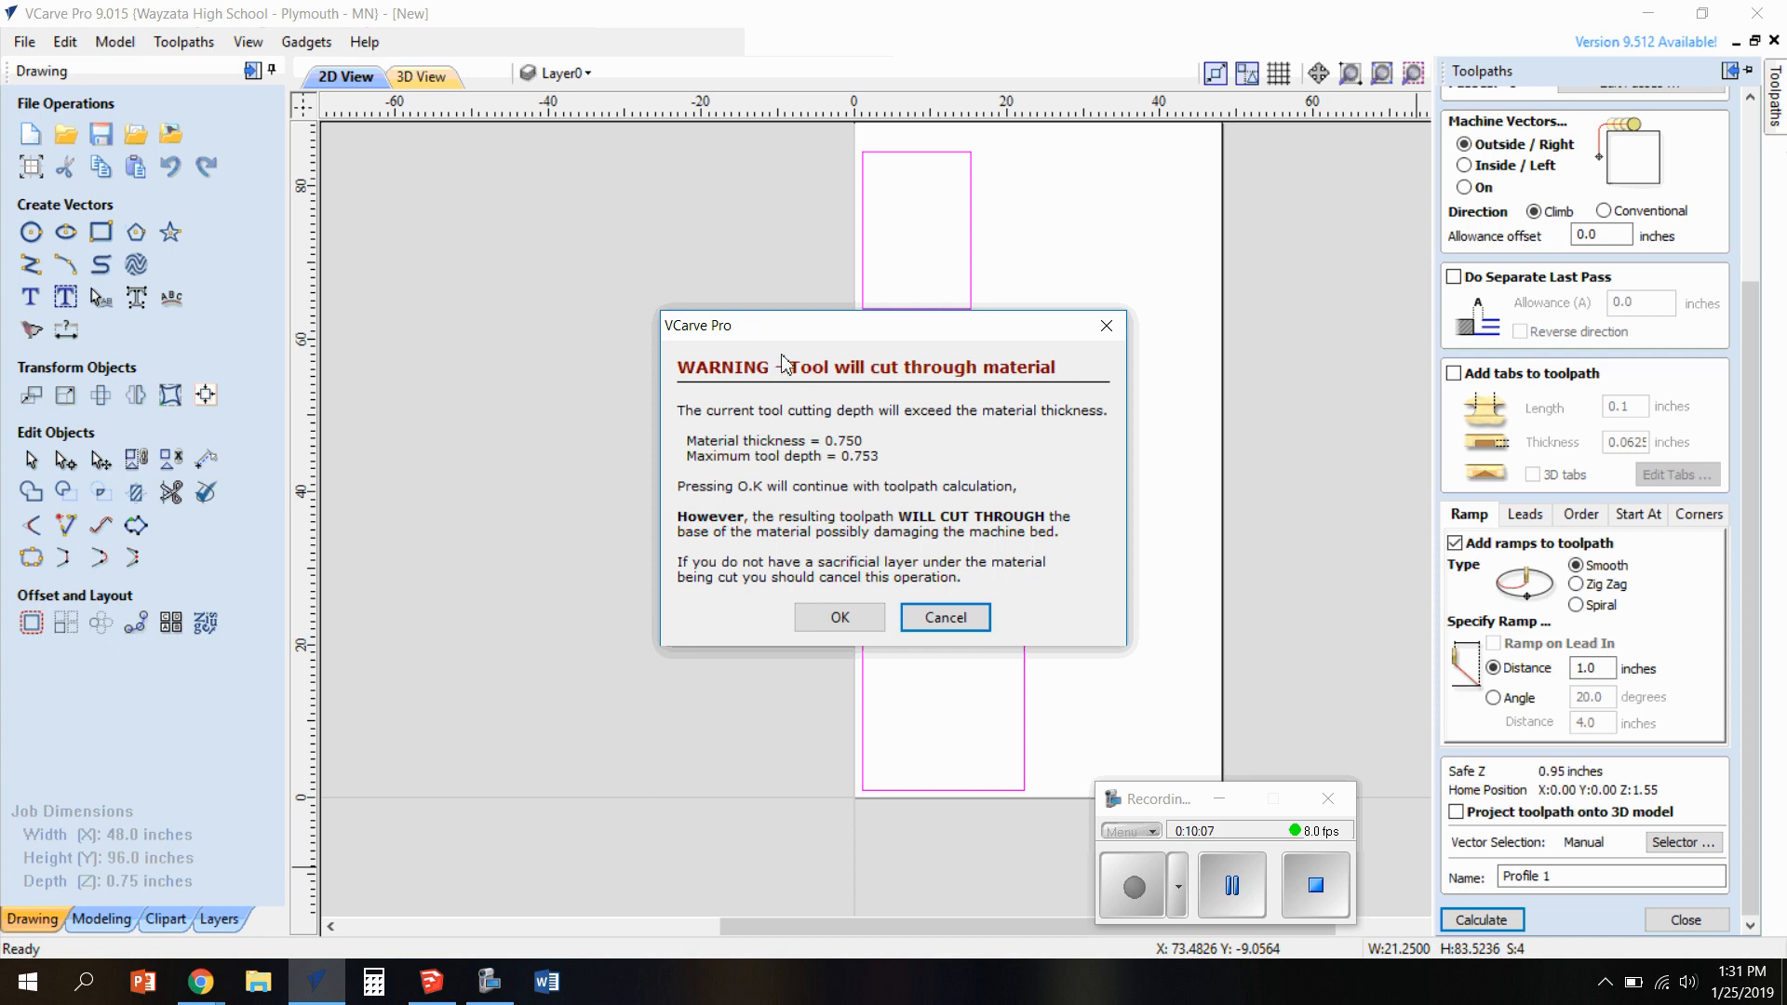
pyautogui.click(840, 618)
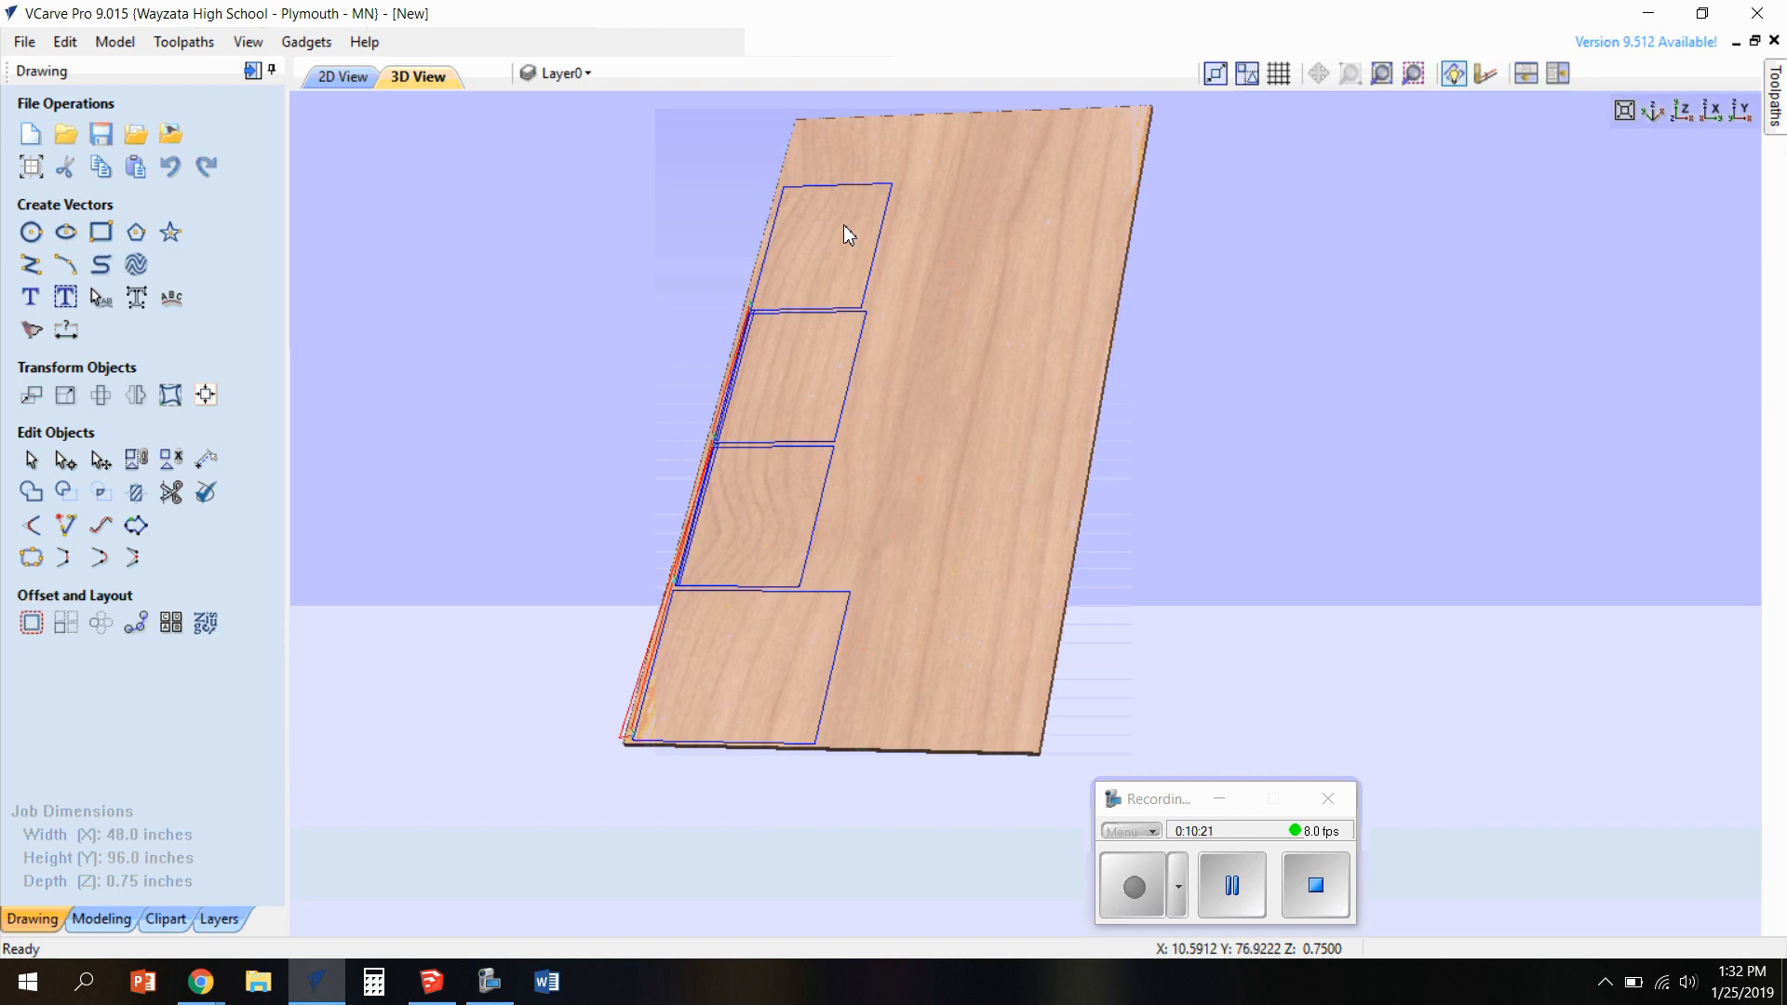
pyautogui.click(343, 76)
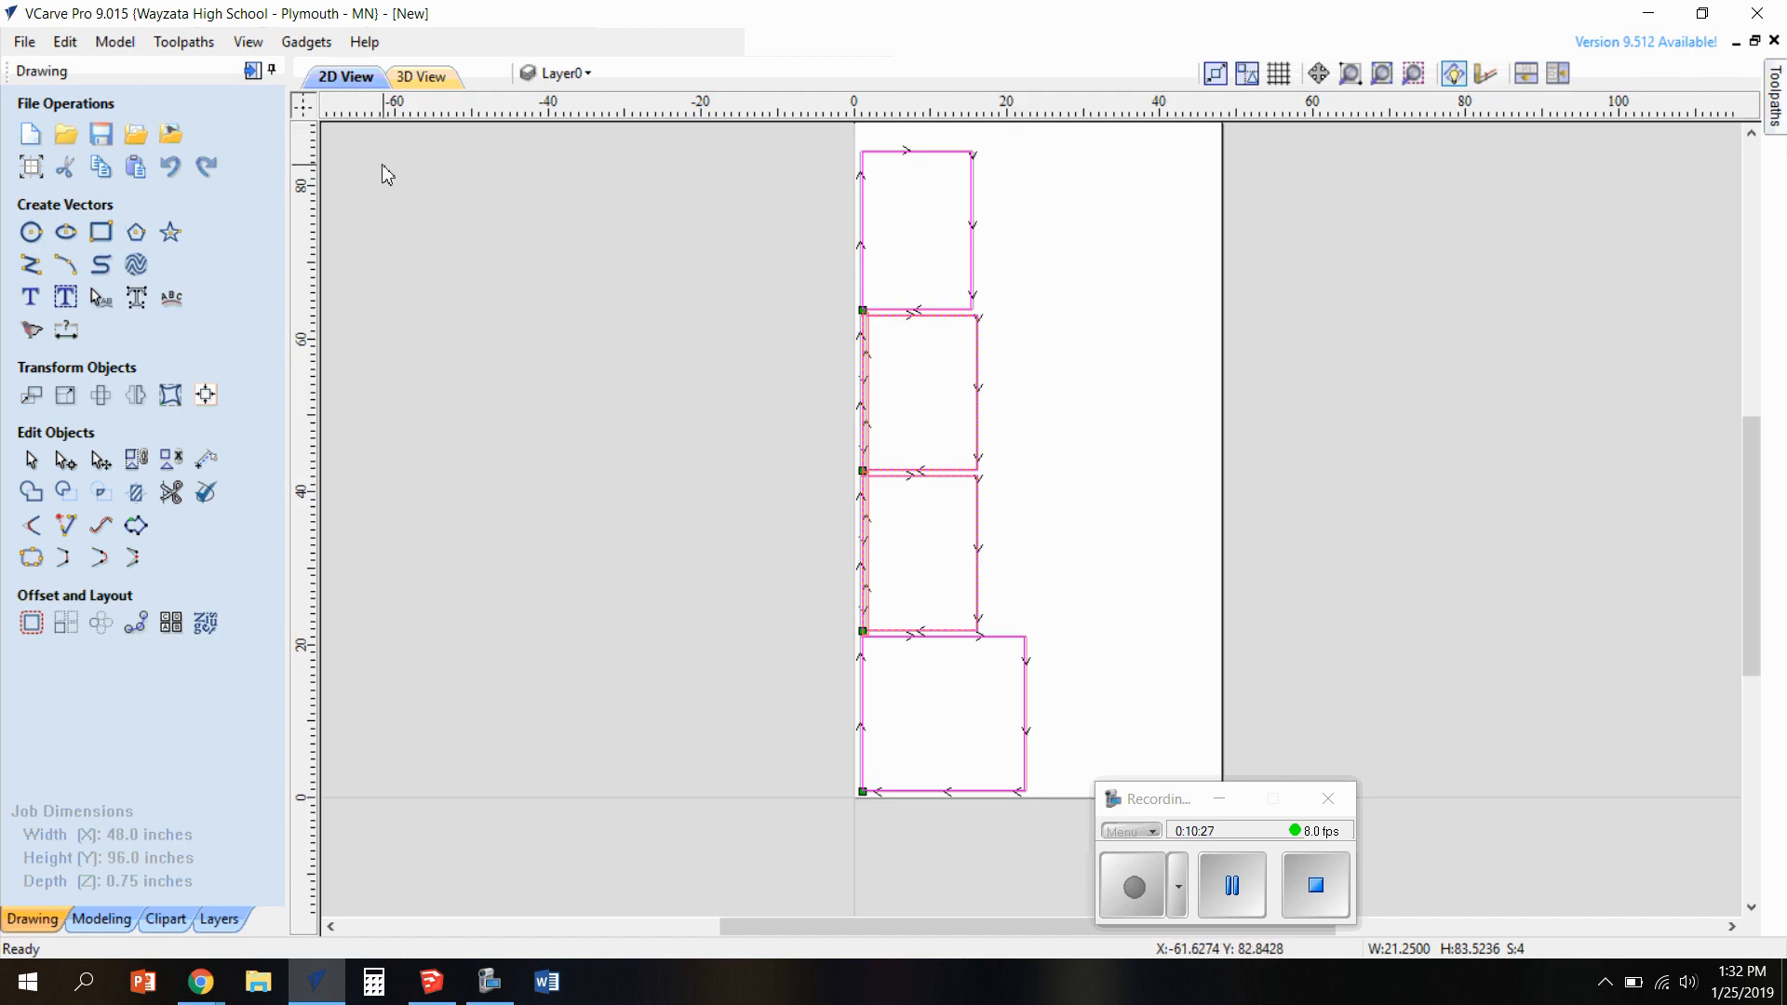
# Start saving the job under a new name, choosing the Euro Box Example folder inside Woods 2 on the staff P: drive
pyautogui.click(24, 42)
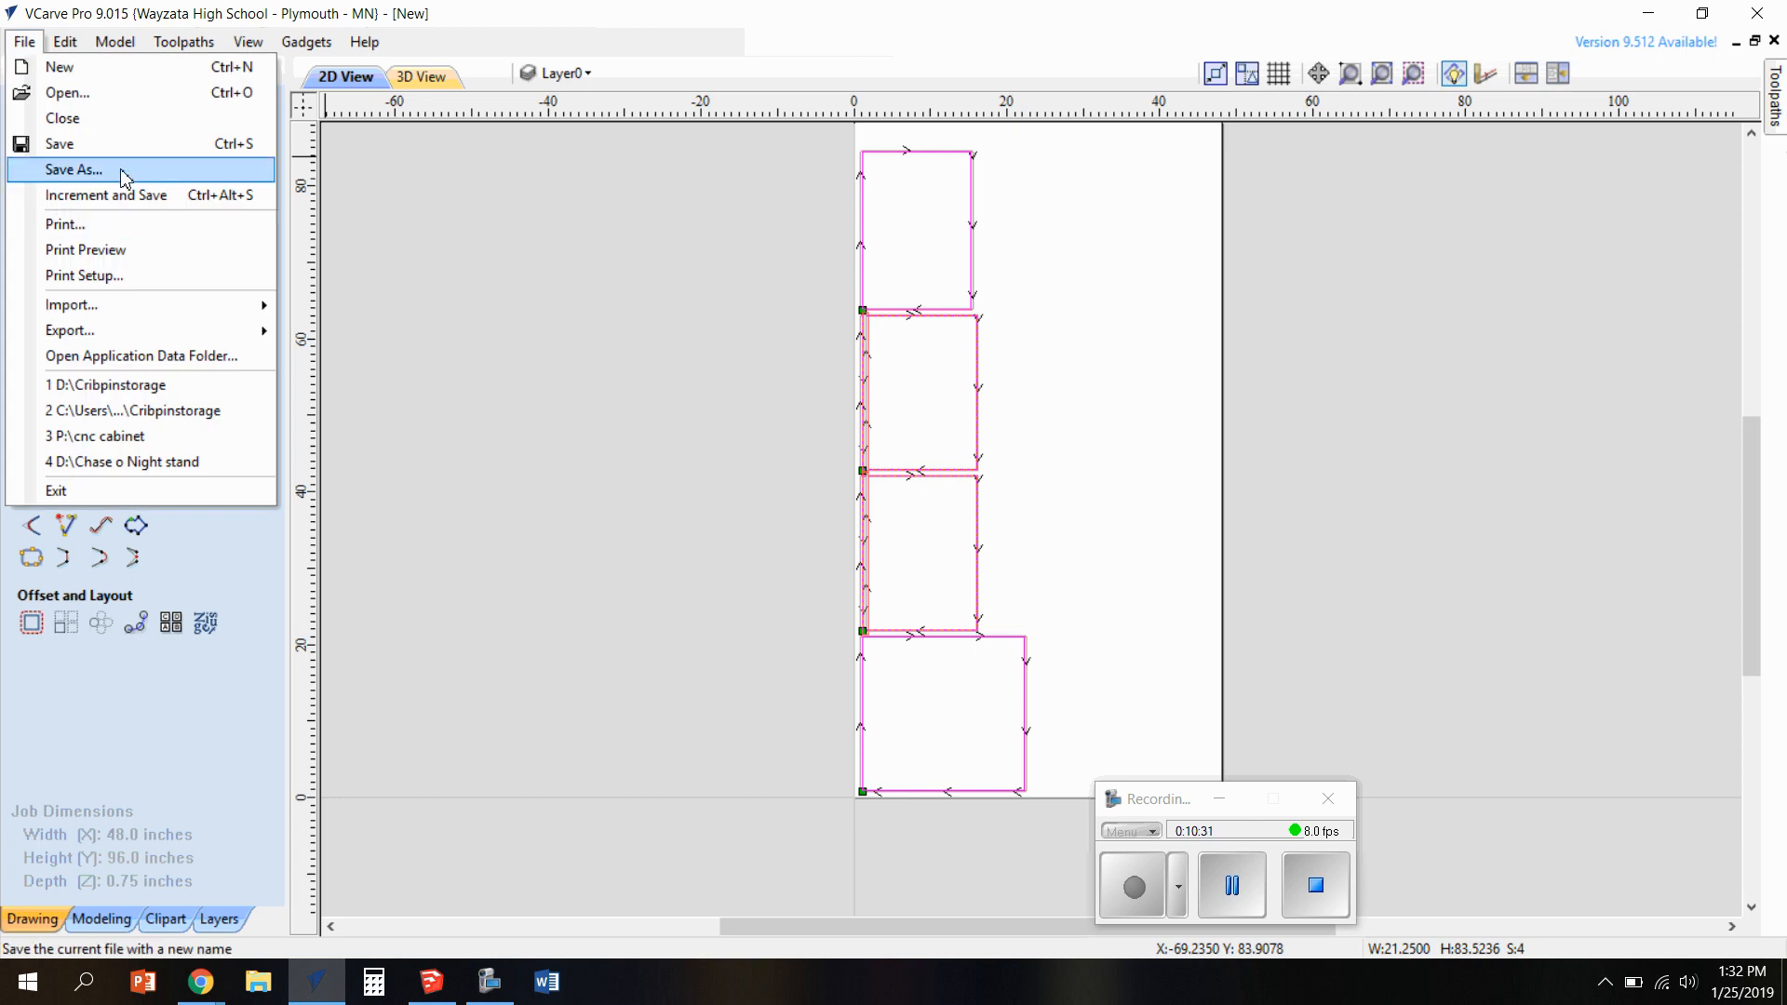
pyautogui.click(74, 169)
pyautogui.scroll(-1, 186, 305)
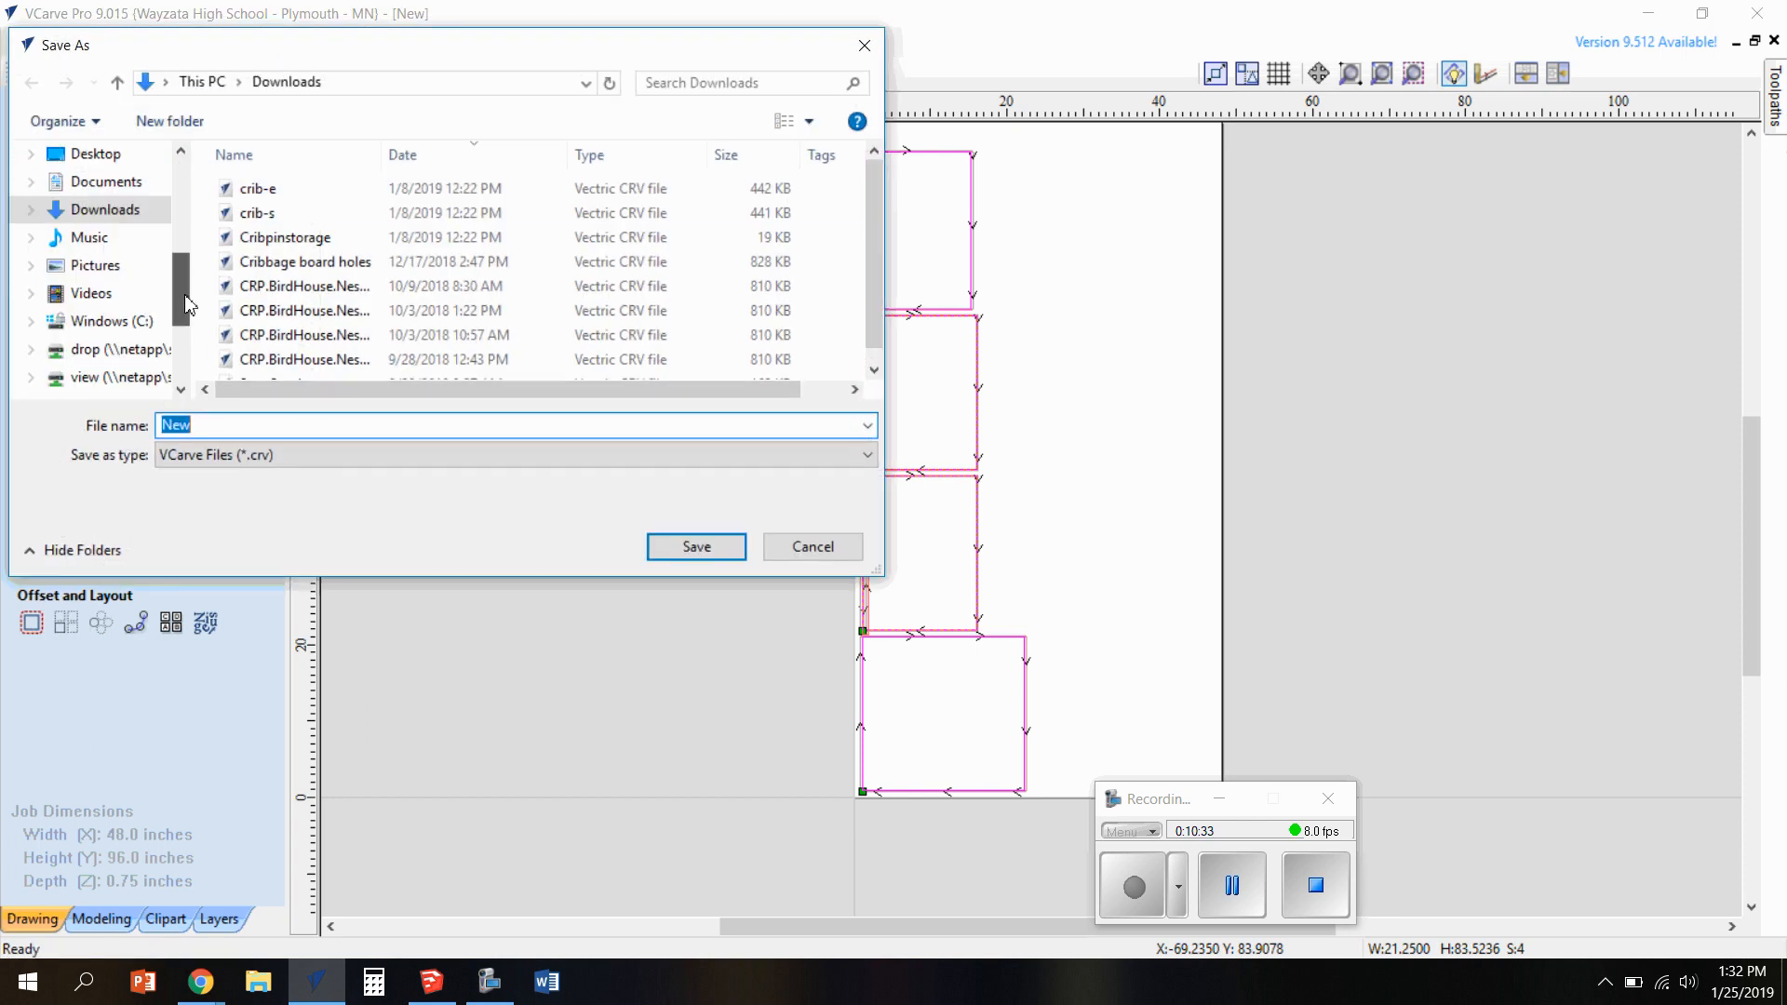
pyautogui.scroll(-2, 186, 306)
pyautogui.click(139, 293)
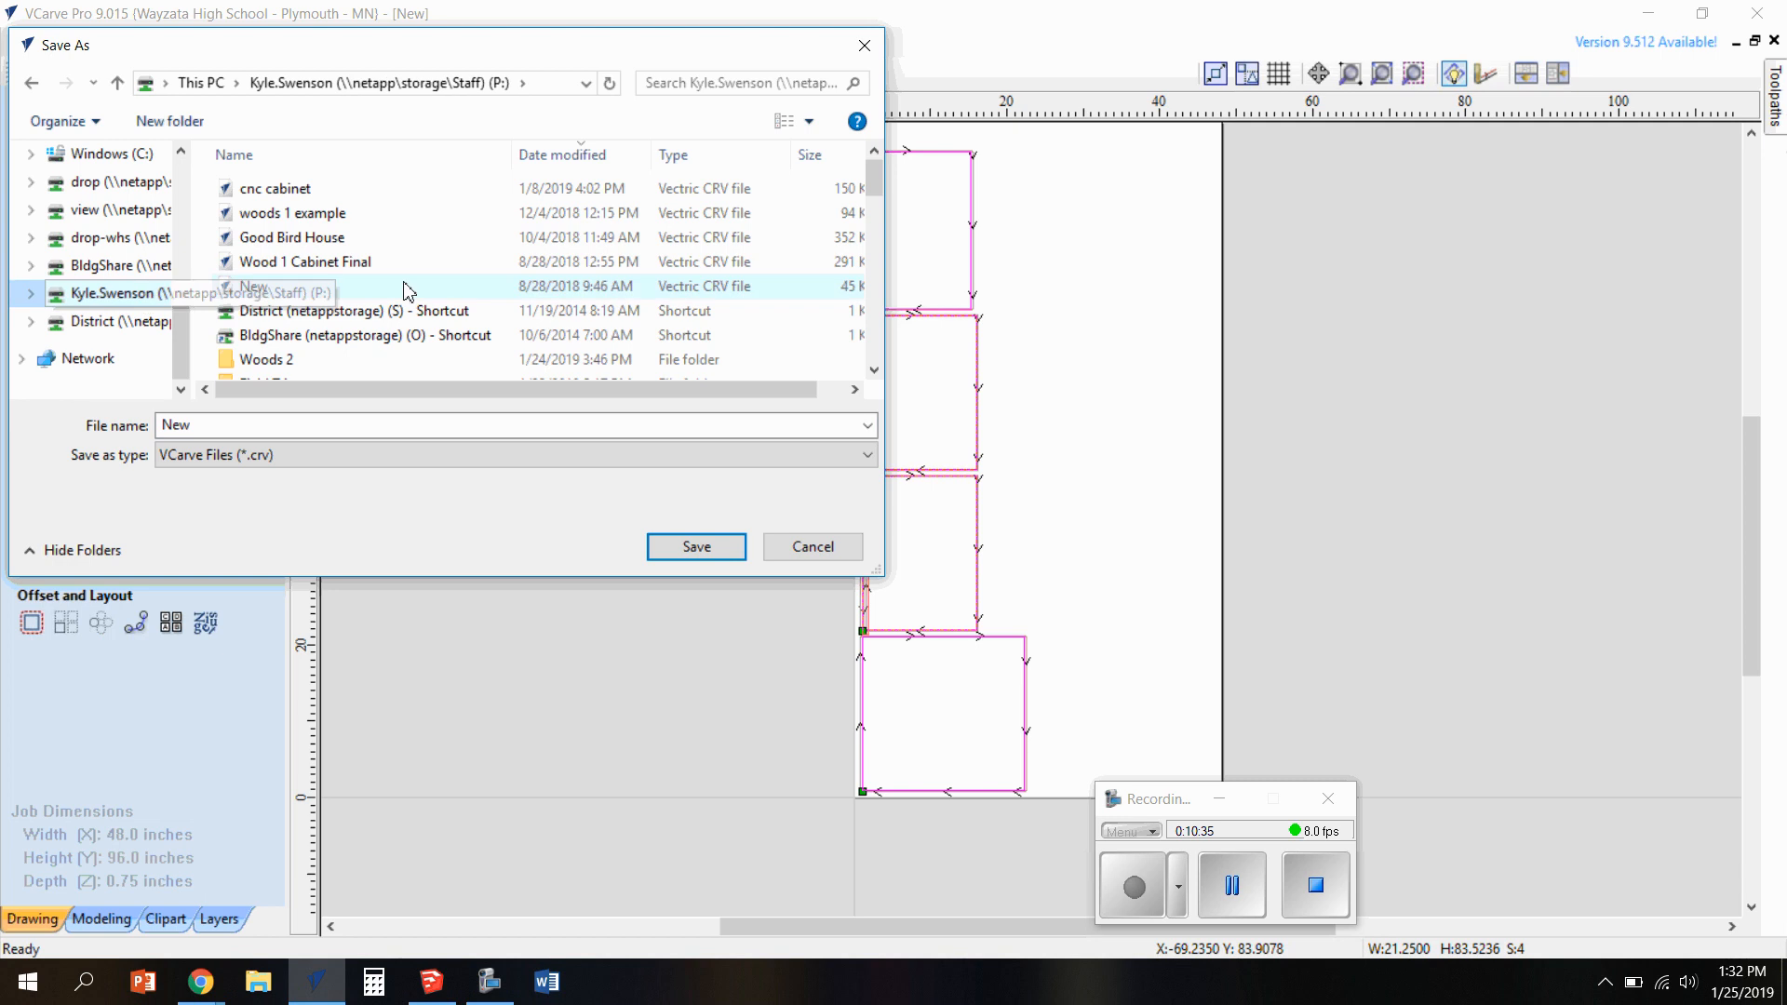
pyautogui.scroll(-2, 381, 290)
pyautogui.click(283, 223)
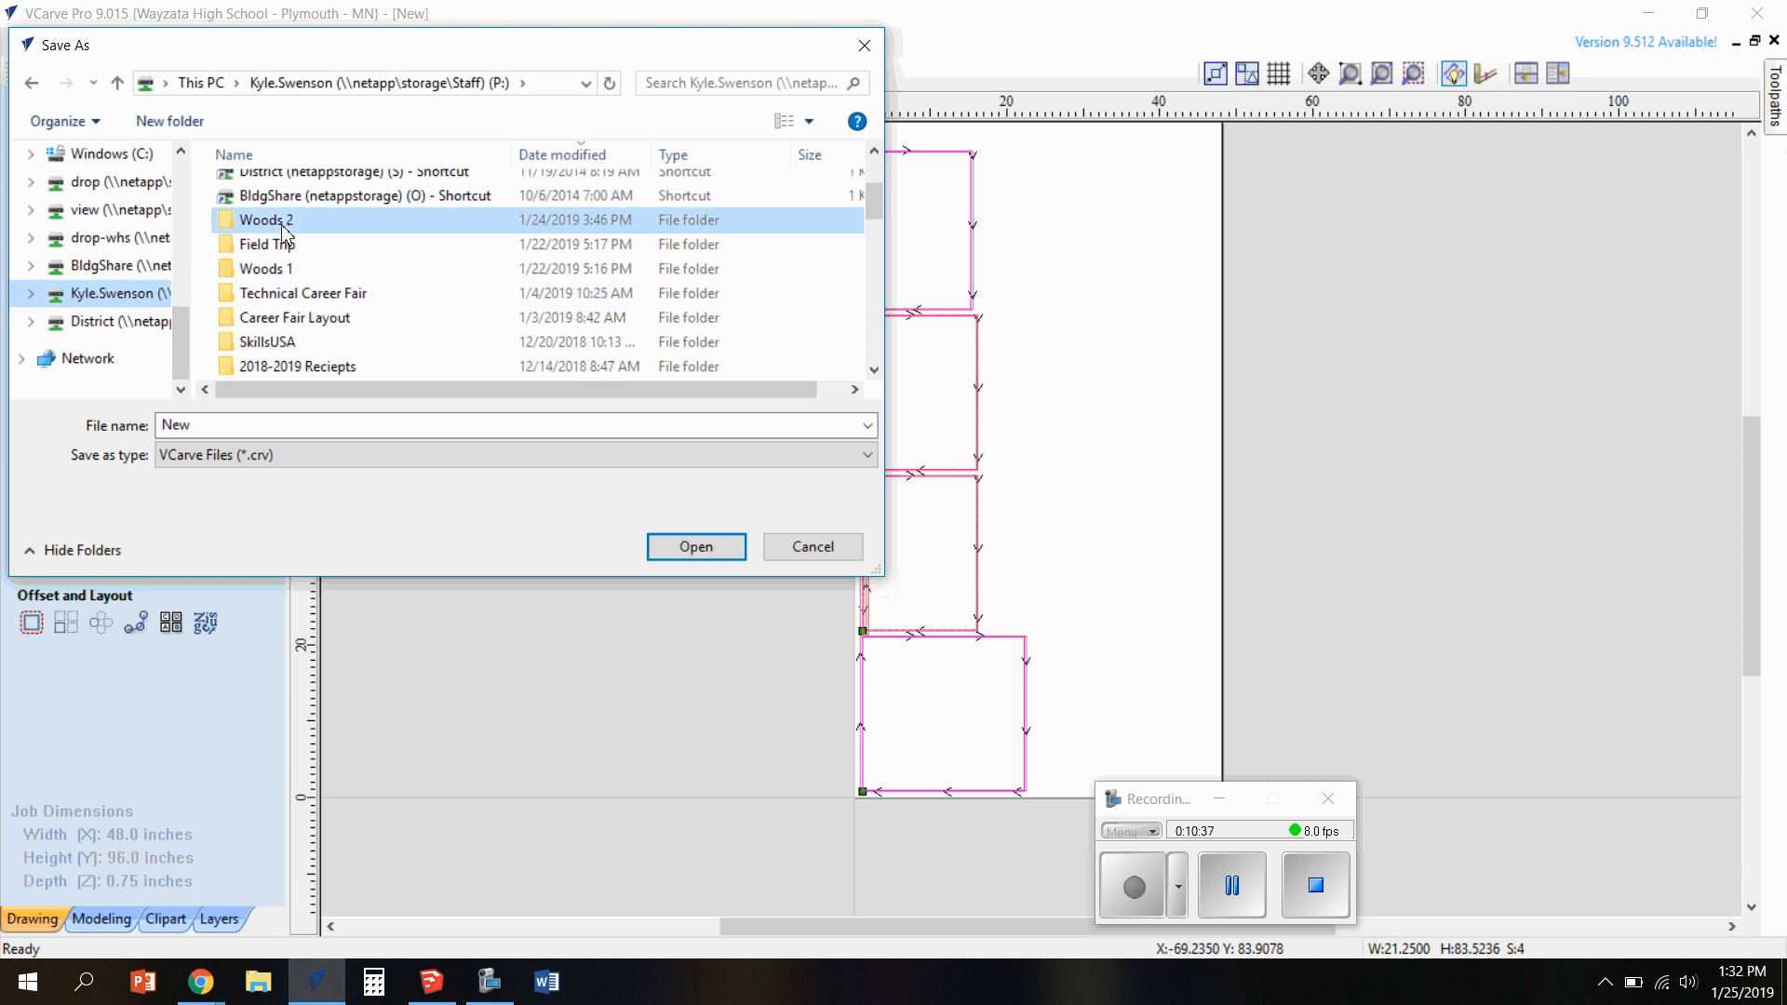
pyautogui.doubleClick(283, 224)
pyautogui.scroll(-1, 330, 265)
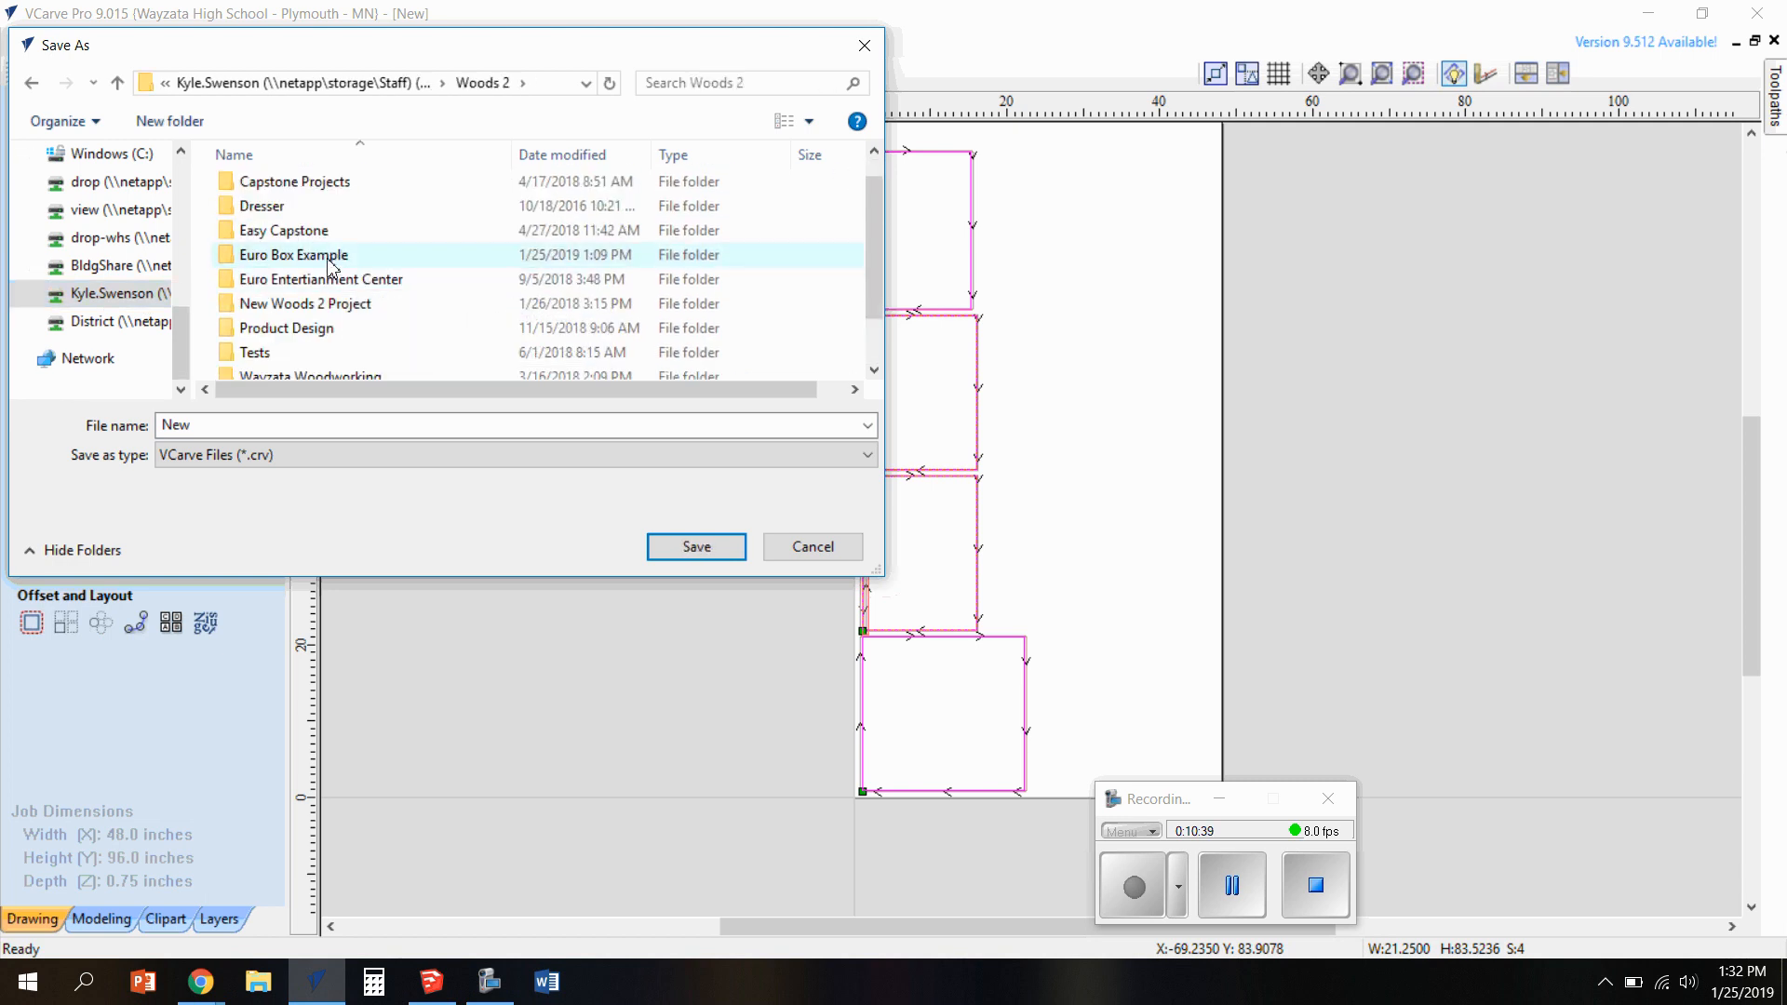
pyautogui.doubleClick(331, 261)
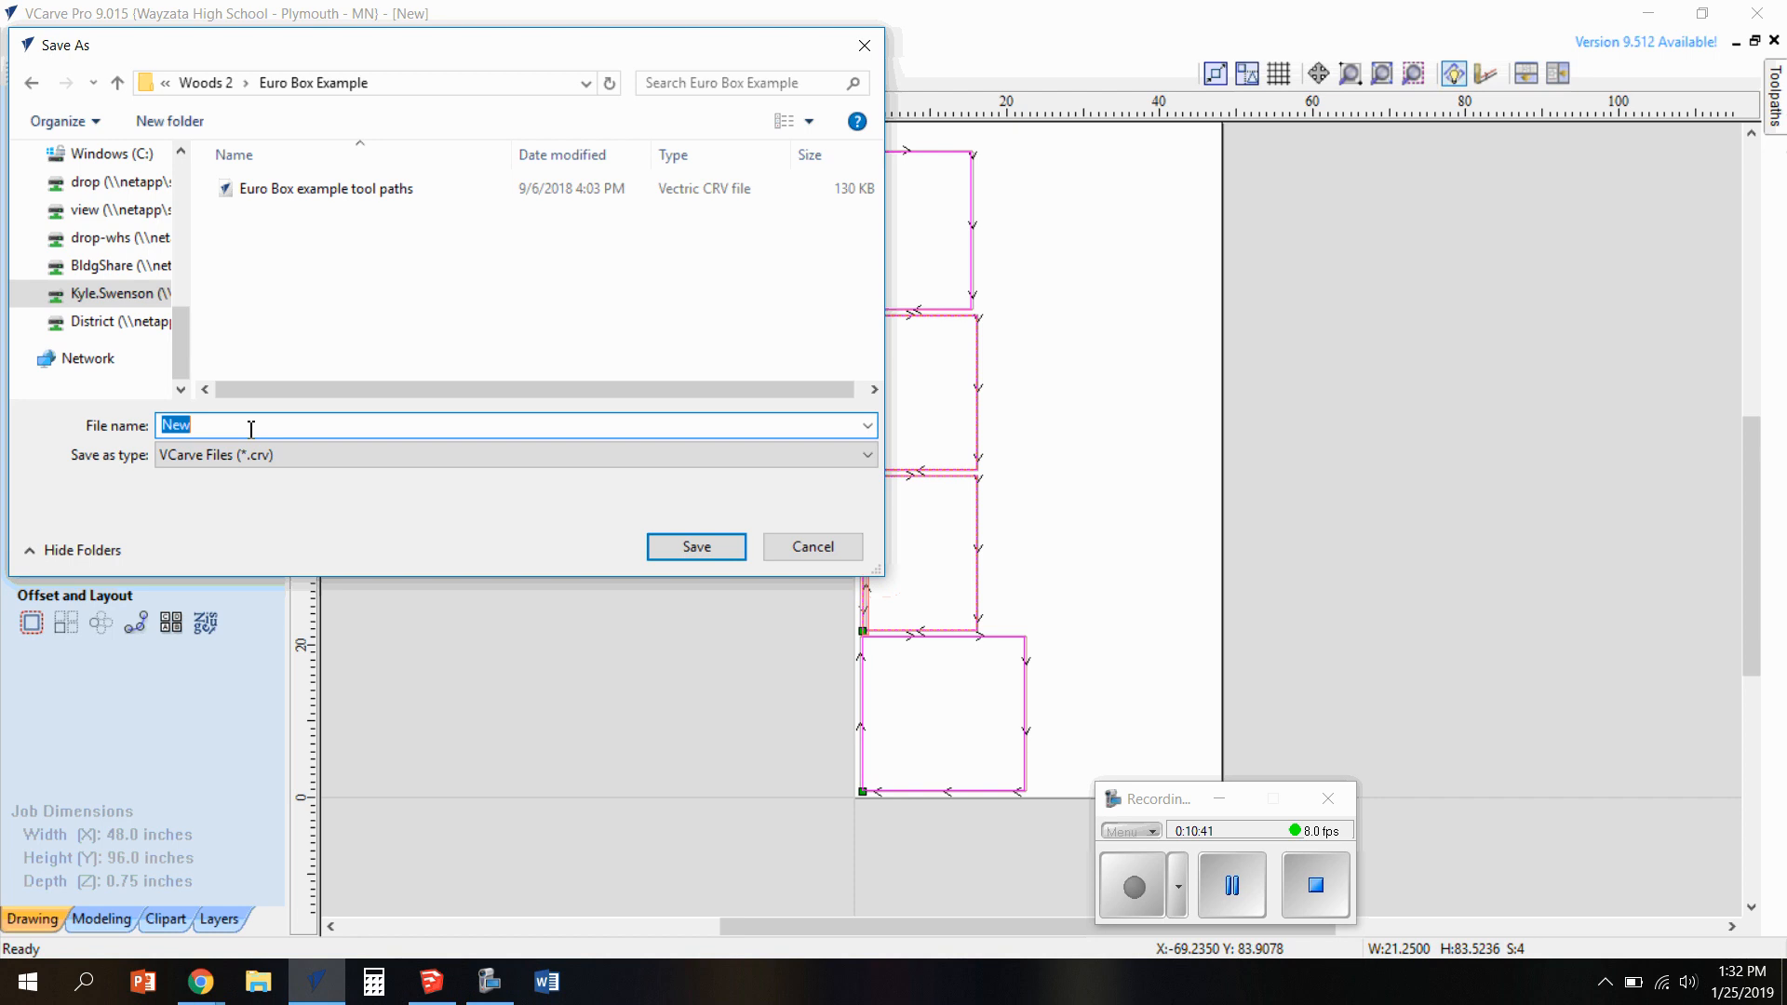
# Name the VCarve file "kls3 2019" and save it in the Euro Box Example folder
pyautogui.write('eb 2019')
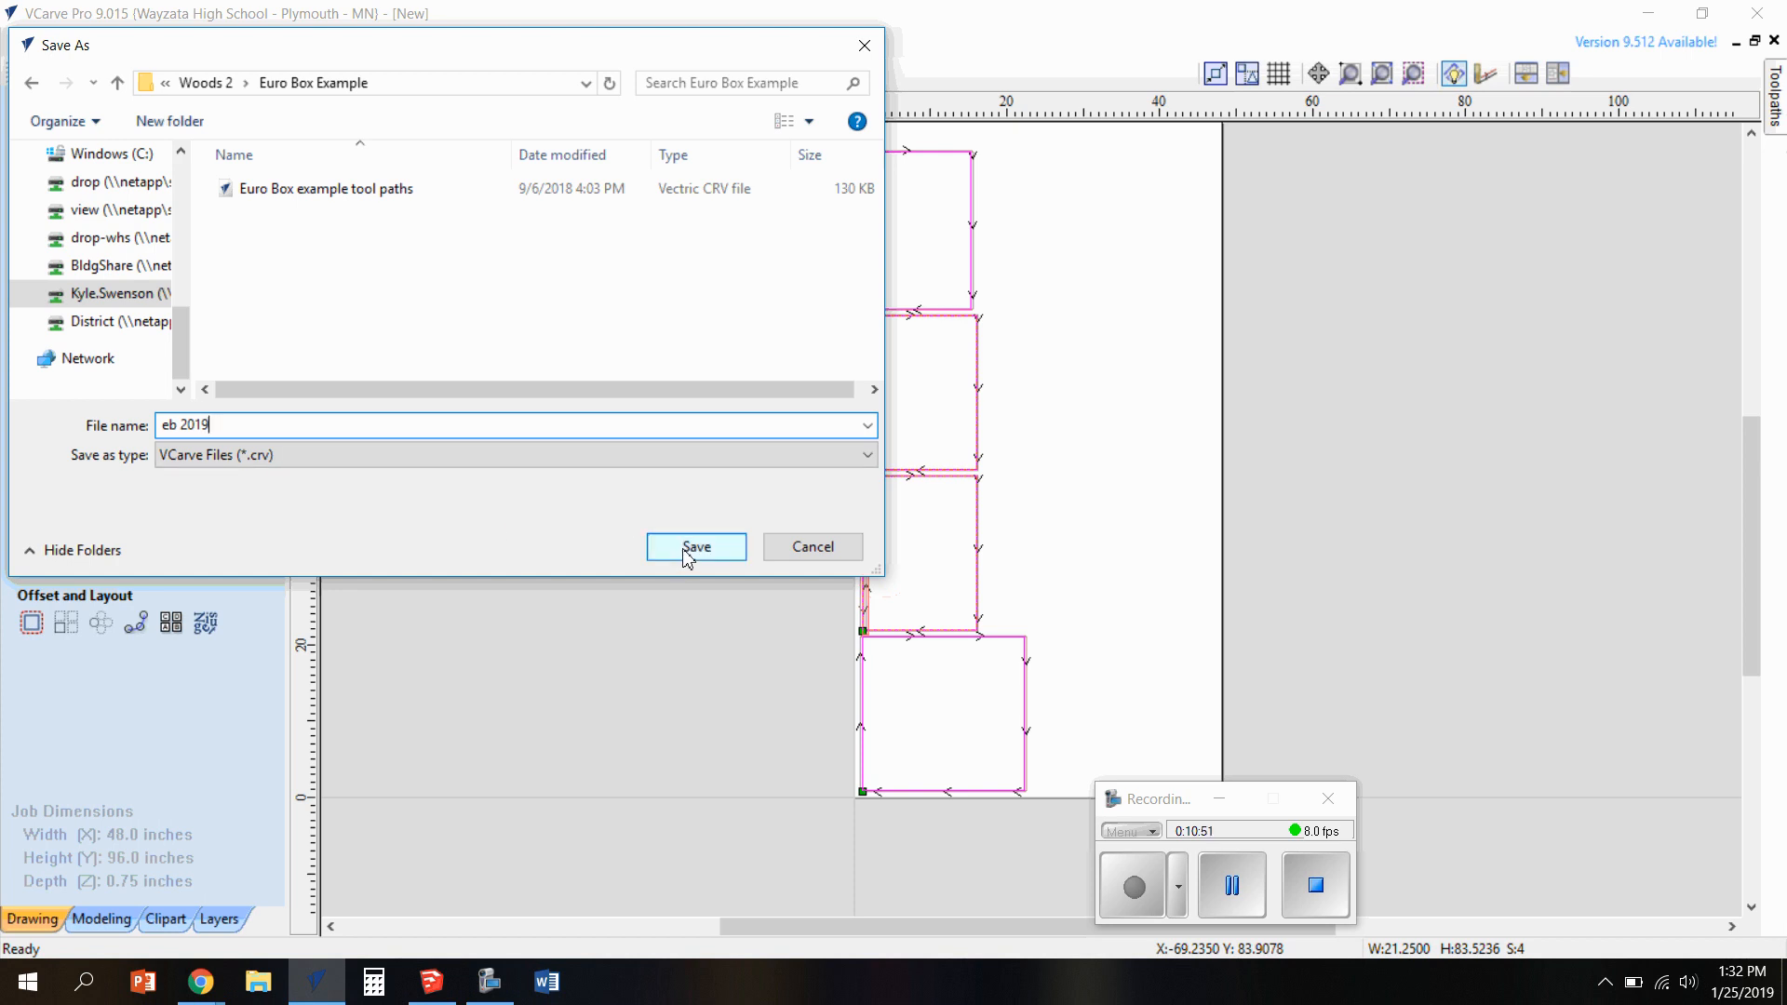
pyautogui.moveTo(177, 425); pyautogui.dragTo(156, 426)
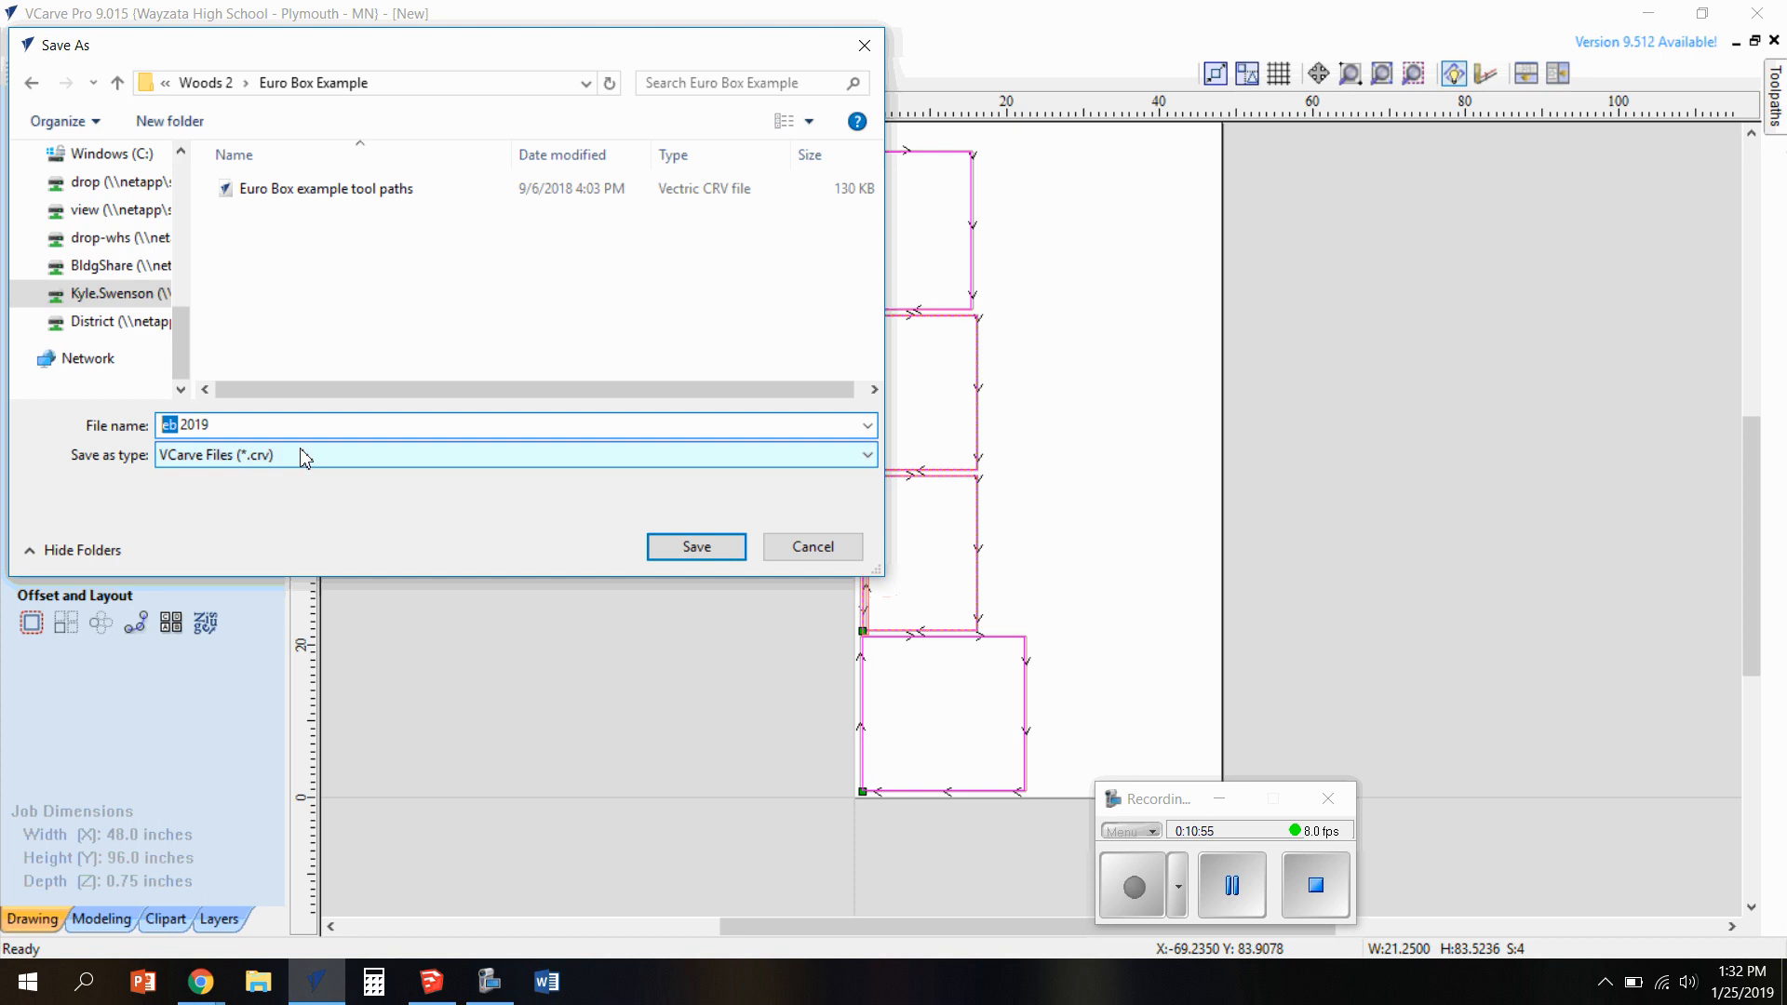
pyautogui.write('kls3')
pyautogui.click(704, 549)
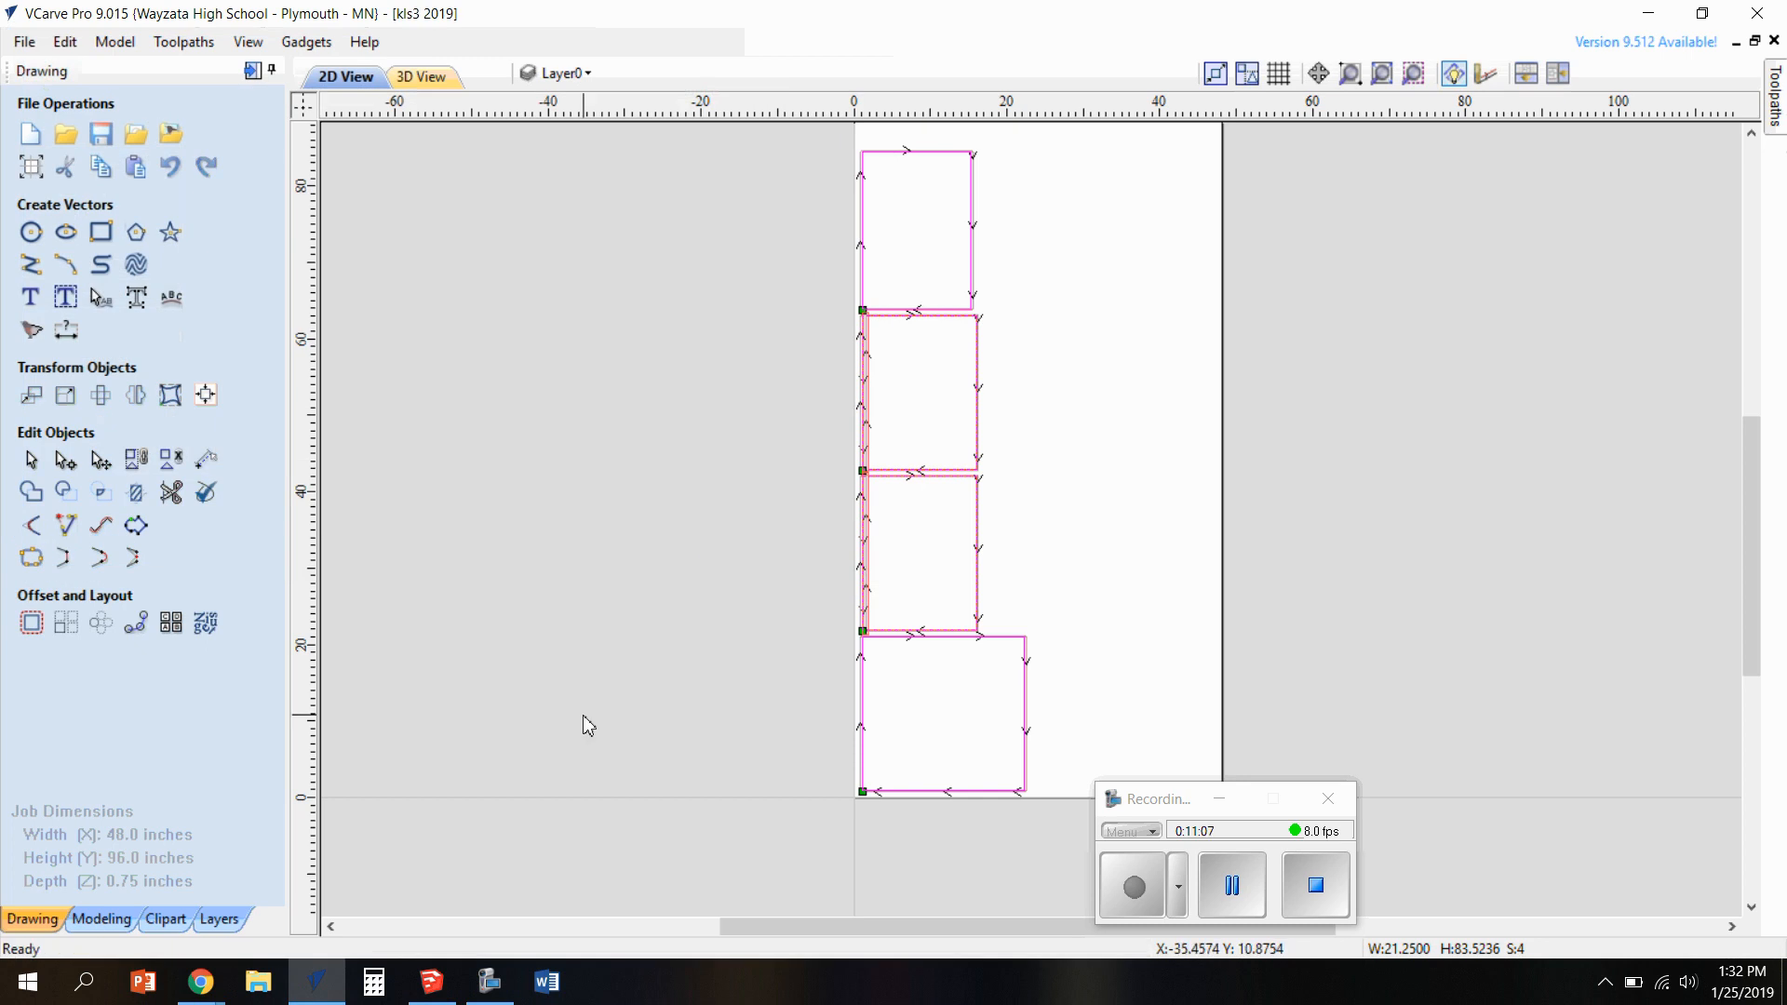
# Start another Save As of the job and browse the available drives for a save location
pyautogui.click(24, 42)
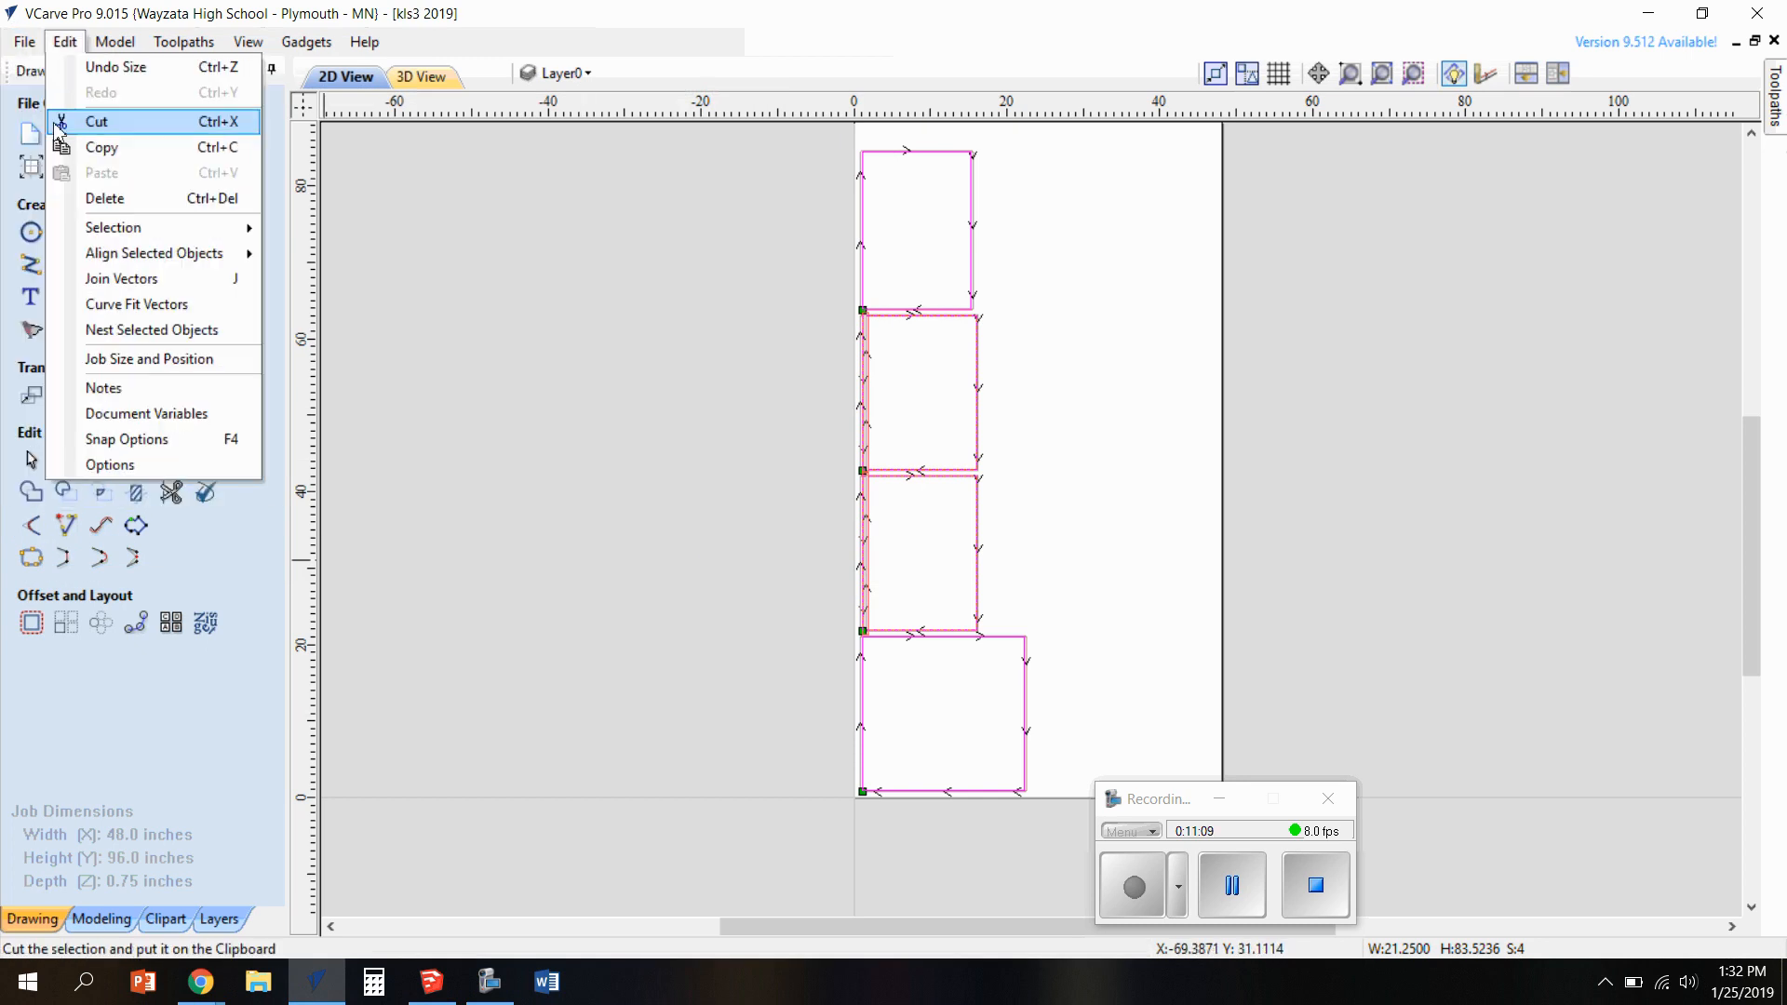
pyautogui.click(56, 167)
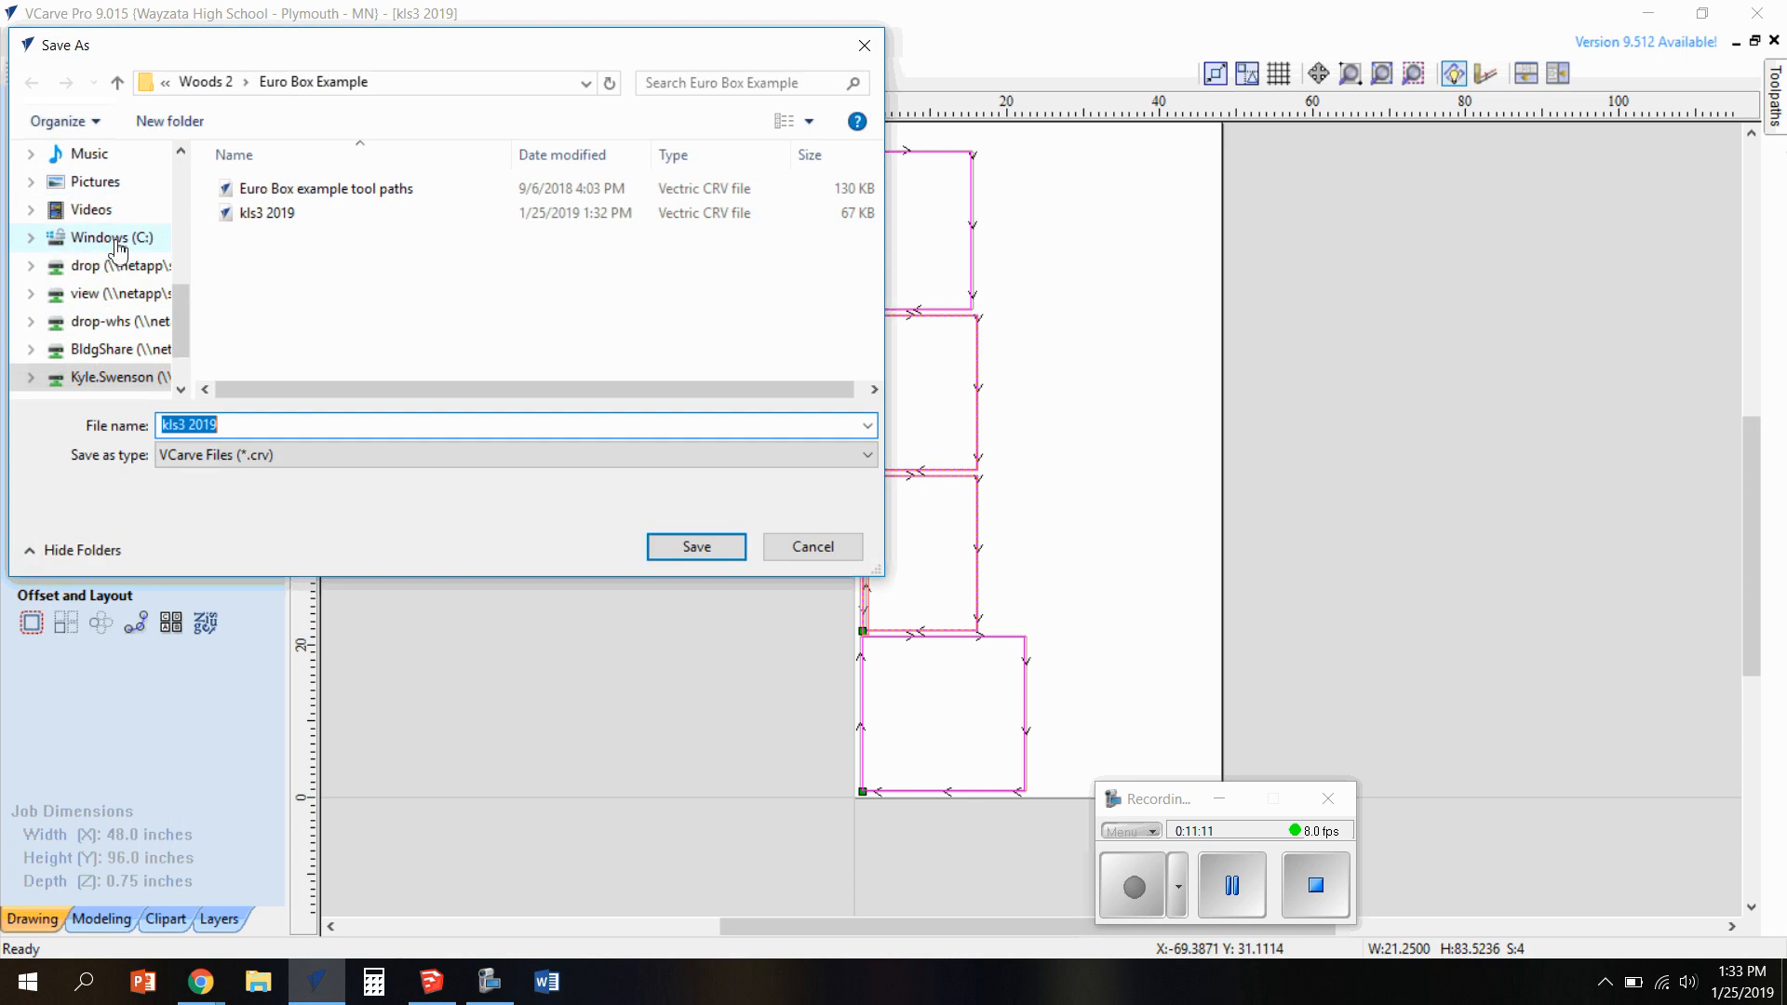
pyautogui.scroll(-1, 117, 251)
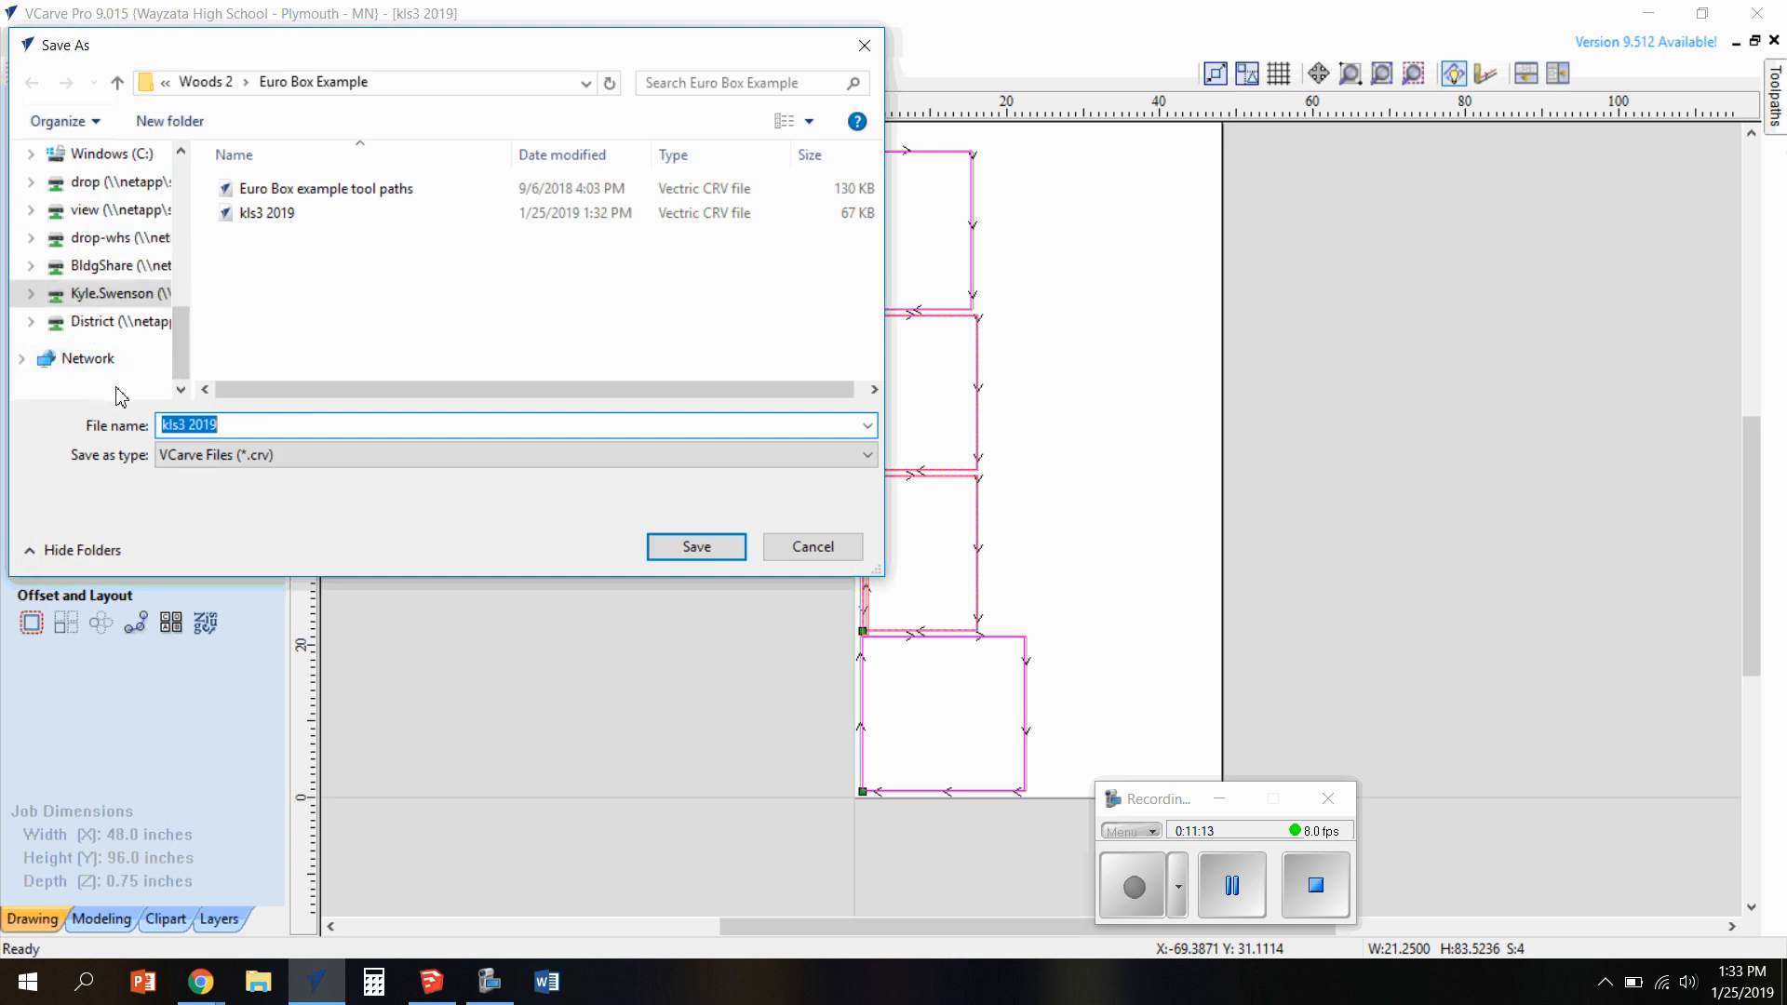